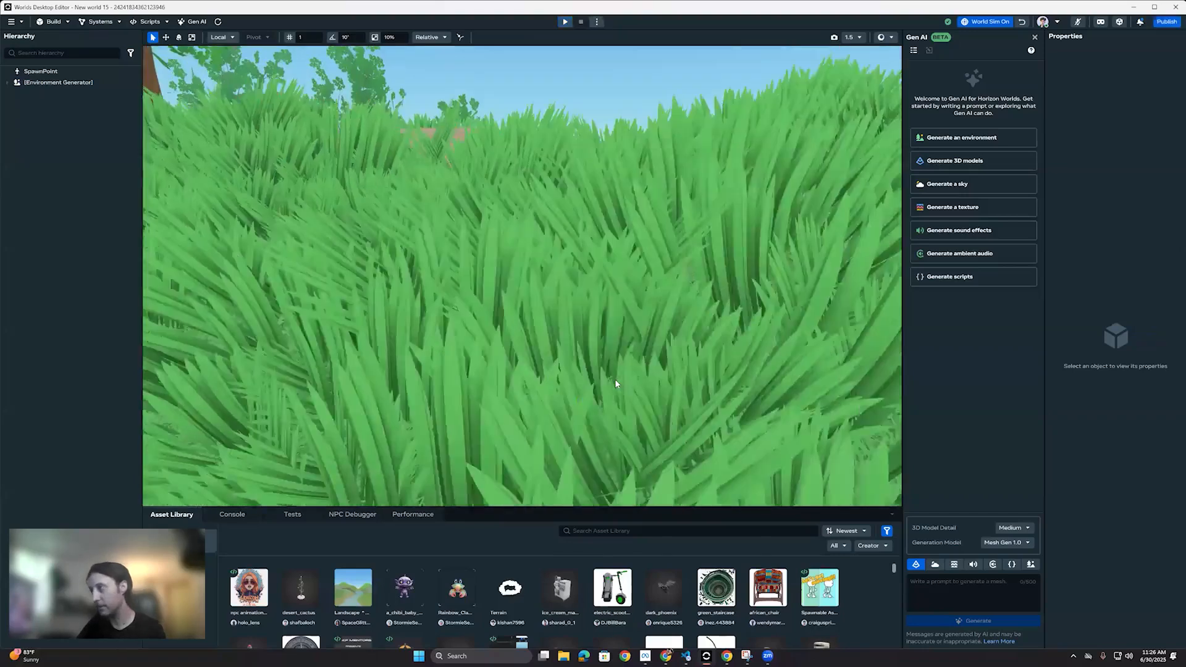
Step: Replace the environment generator's prompt with "Volcanic island ring with jagged black rock, bright crimson grass, and a lone structure clinging to the inner rim."
right_click_drag(587, 238, 765, 258)
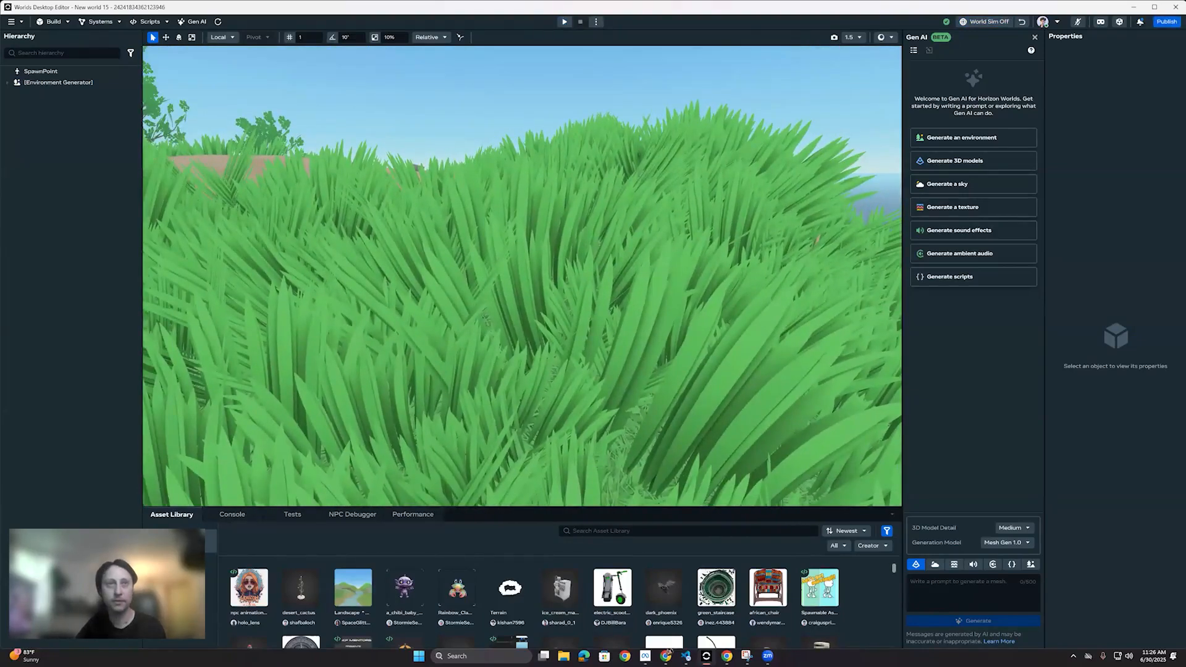
double_click(85, 83)
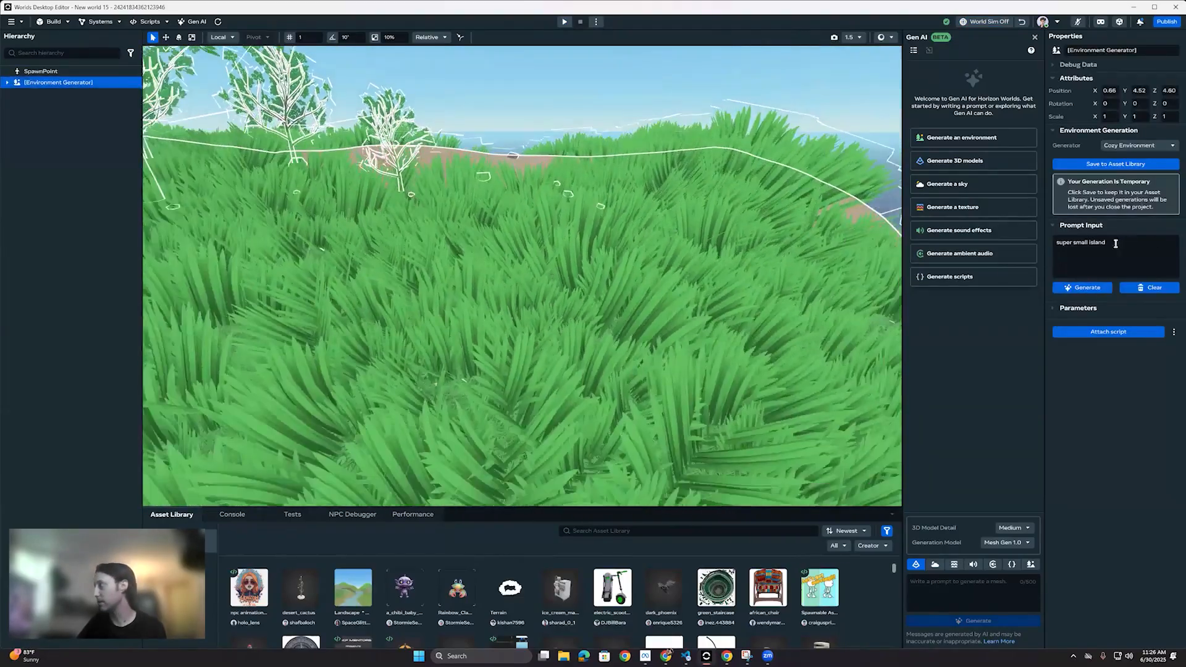
key("ctrl+a")
type("Volcanic island ring with jagged black rock, bright crimson grass, and a lone structure clinging to the inner rim.")
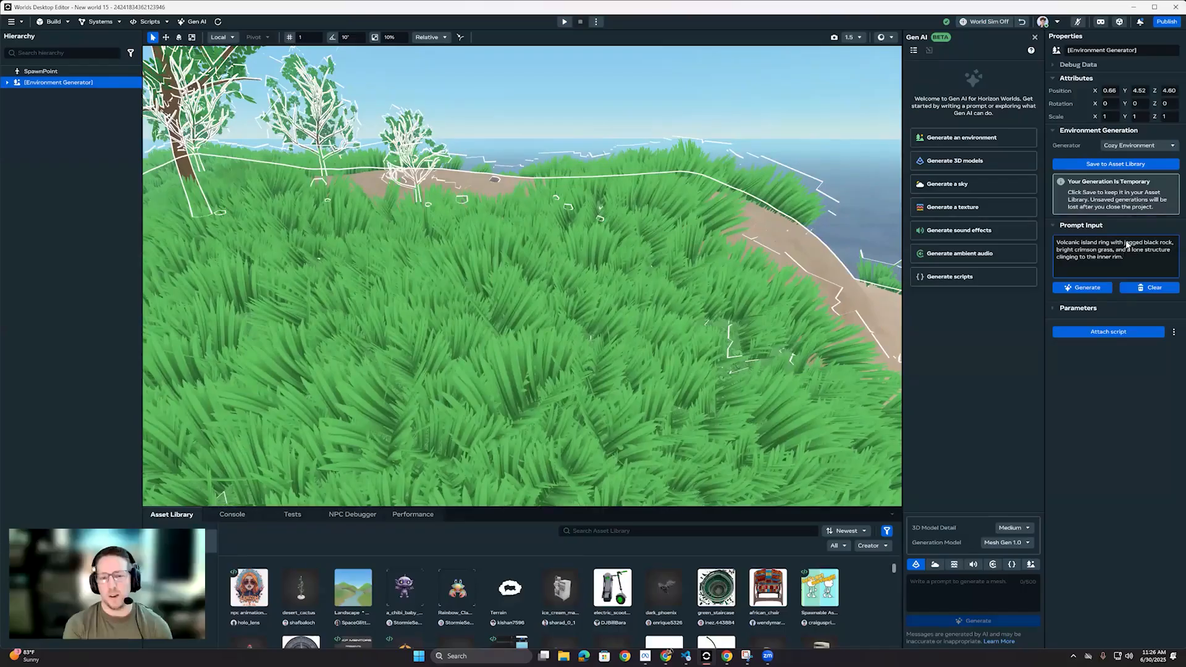
Step: Look around the current island from different angles, examining its grass, trees, dirt clearing and surrounding water
right_click_drag(596, 279, 506, 245)
left_click(506, 246)
right_click_drag(535, 298, 625, 330)
key("s")
left_click(577, 305)
key("w")
left_click(73, 87)
right_click_drag(534, 265, 533, 158)
key("s")
scroll(617, 352, "up", 3)
key("w")
left_click(574, 185)
key("w")
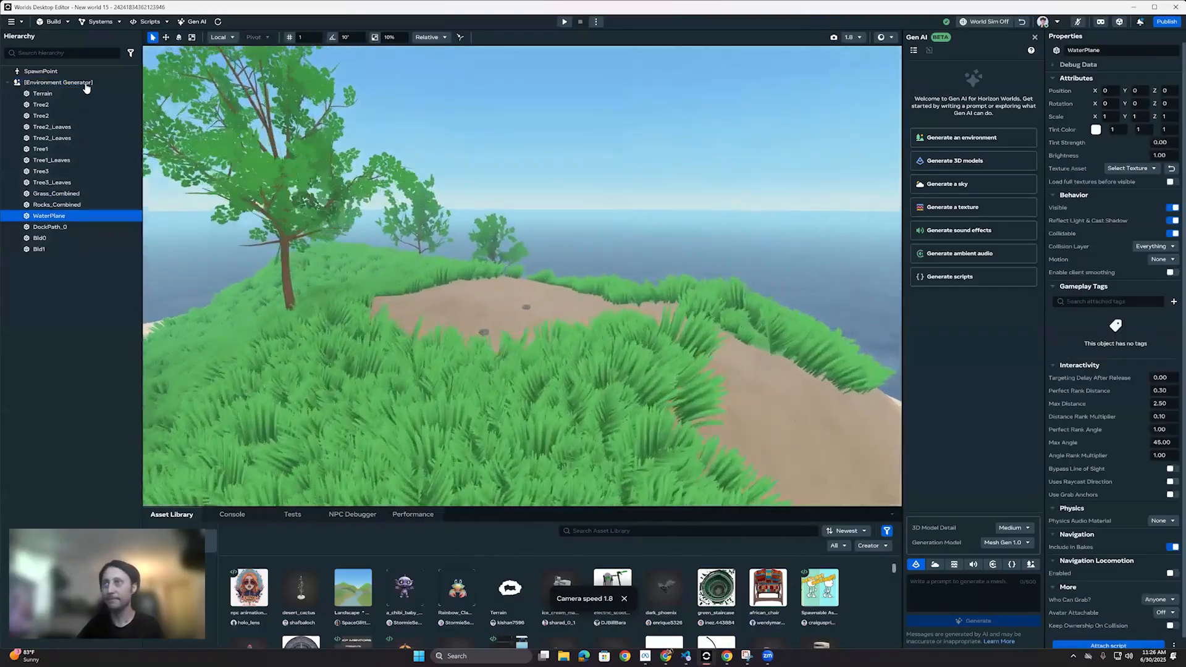
Step: Start generating the Cozy Environment from the environment generator's volcanic island prompt
left_click(83, 83)
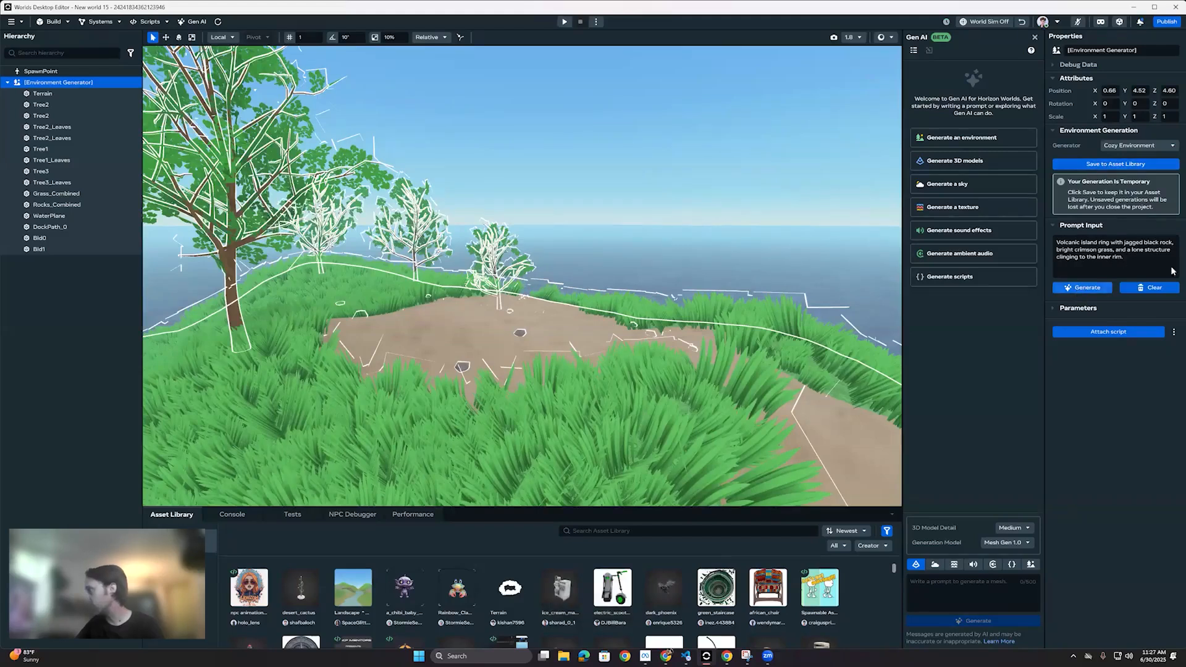
left_click(1134, 260)
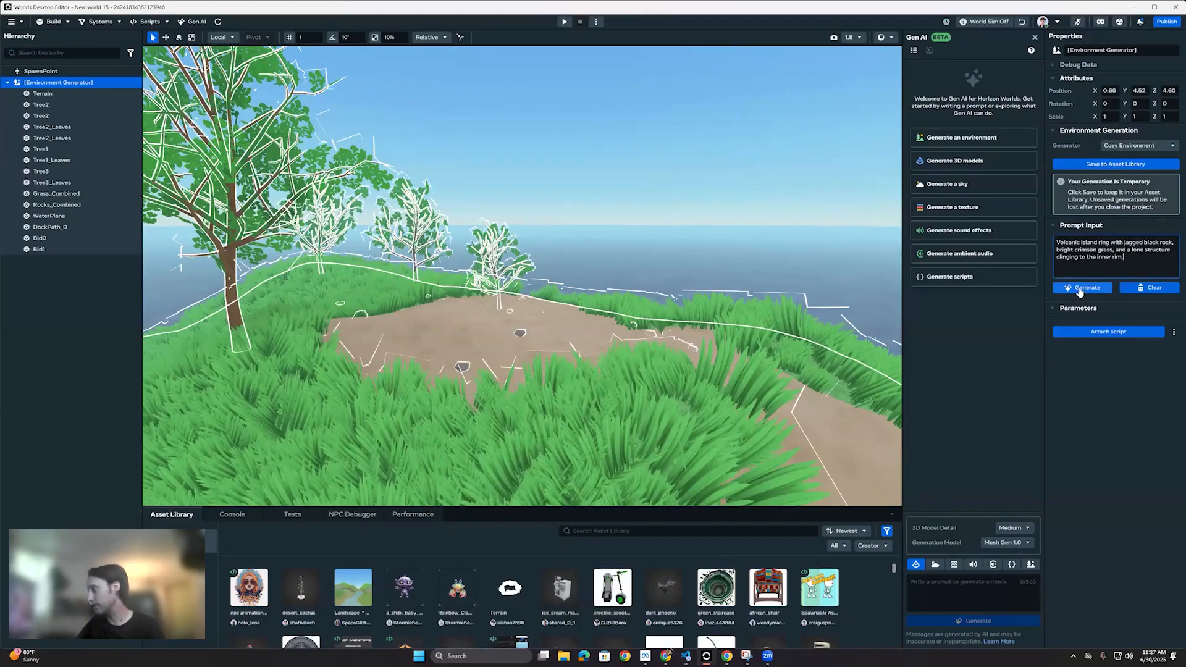
left_click(1079, 289)
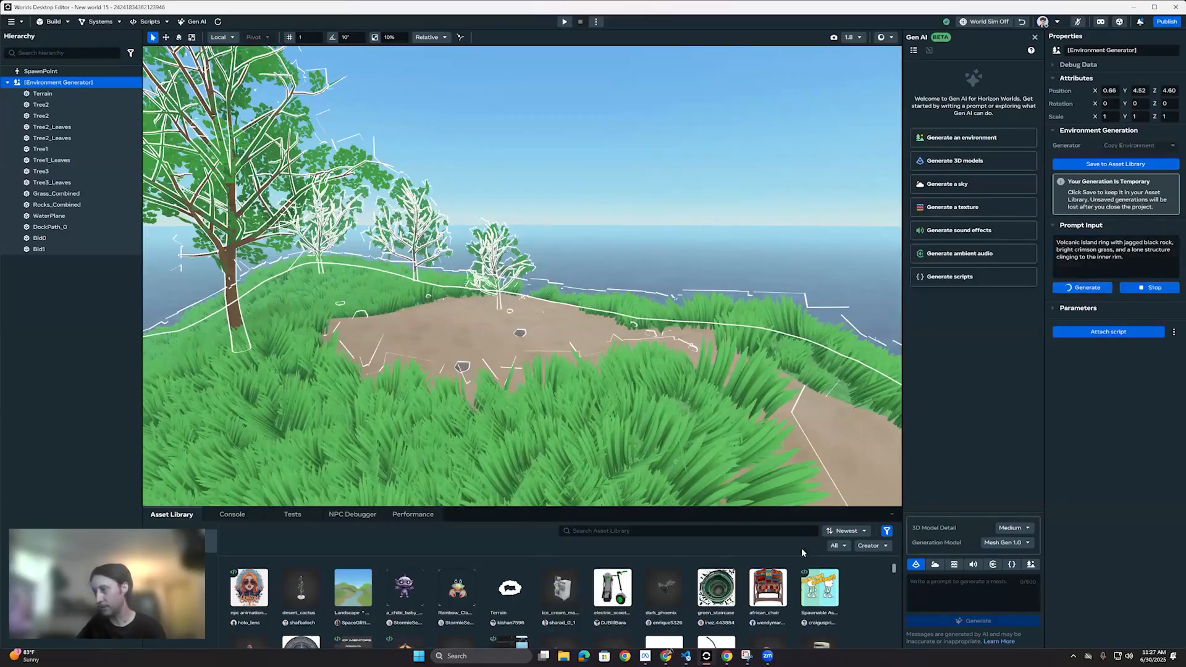
Step: Filter the public asset library to the NPC category
left_click(837, 546)
left_click(871, 545)
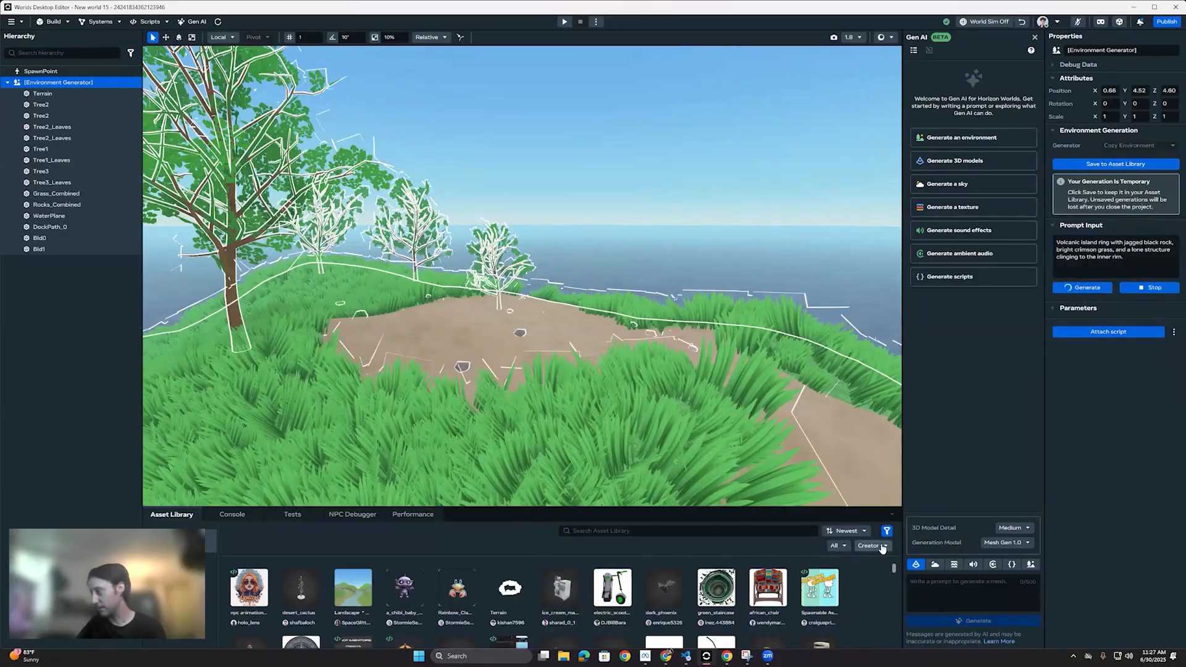
left_click(881, 546)
left_click(718, 543)
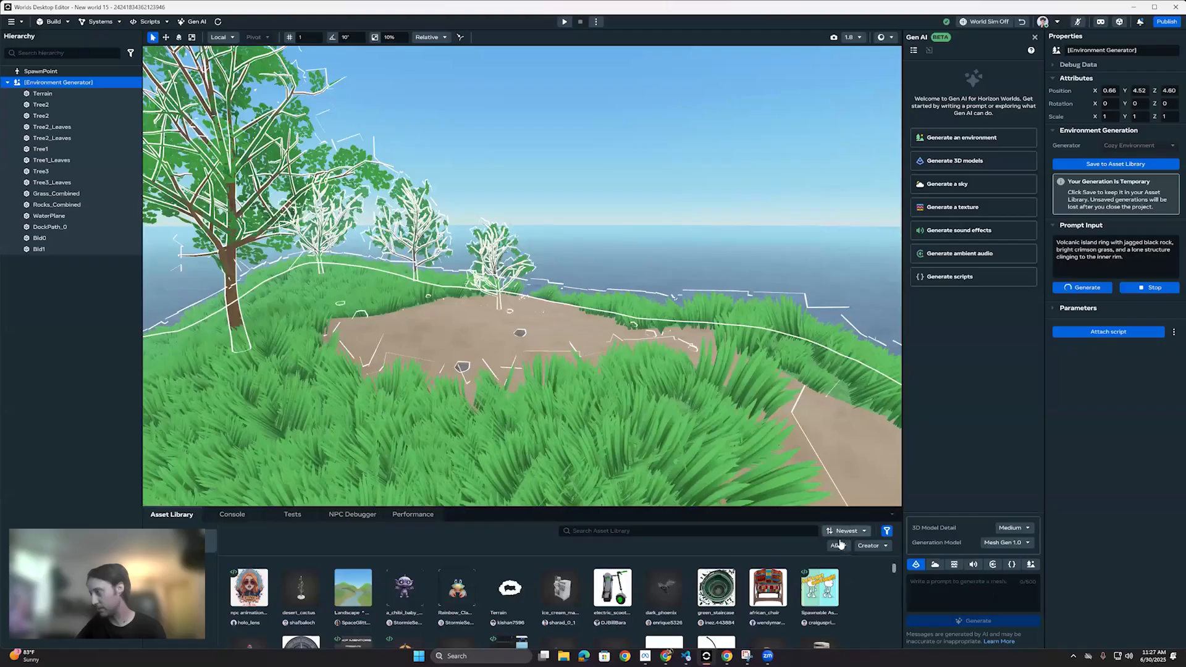
left_click(834, 546)
scroll(845, 510, "down", 3)
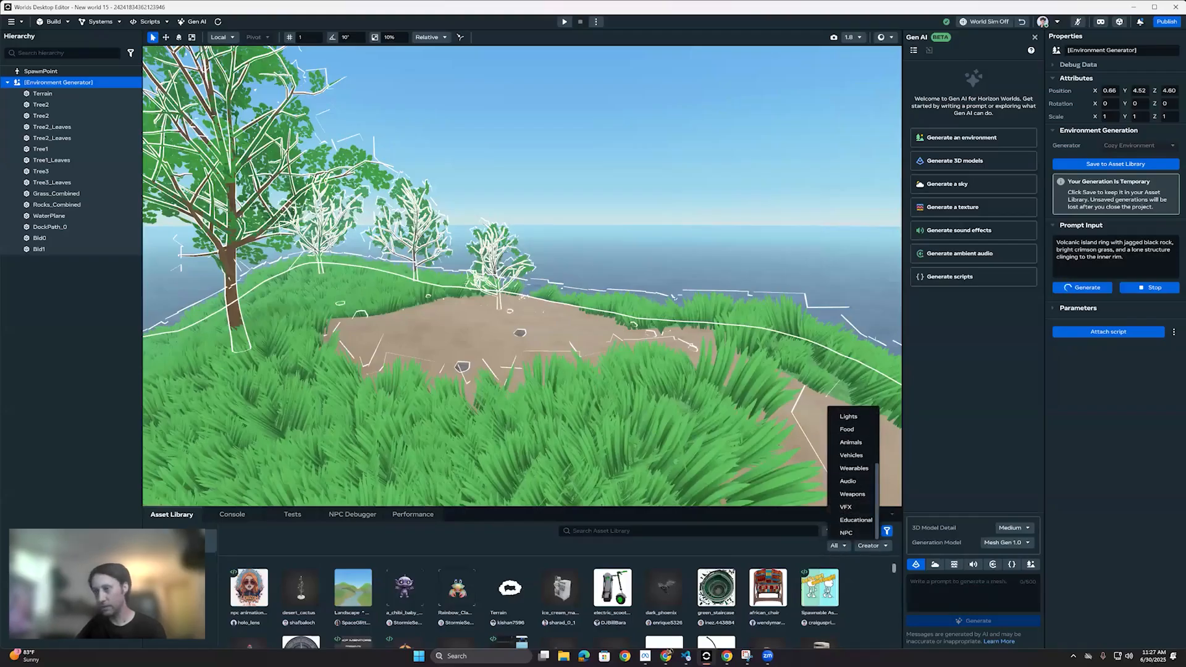
left_click(846, 533)
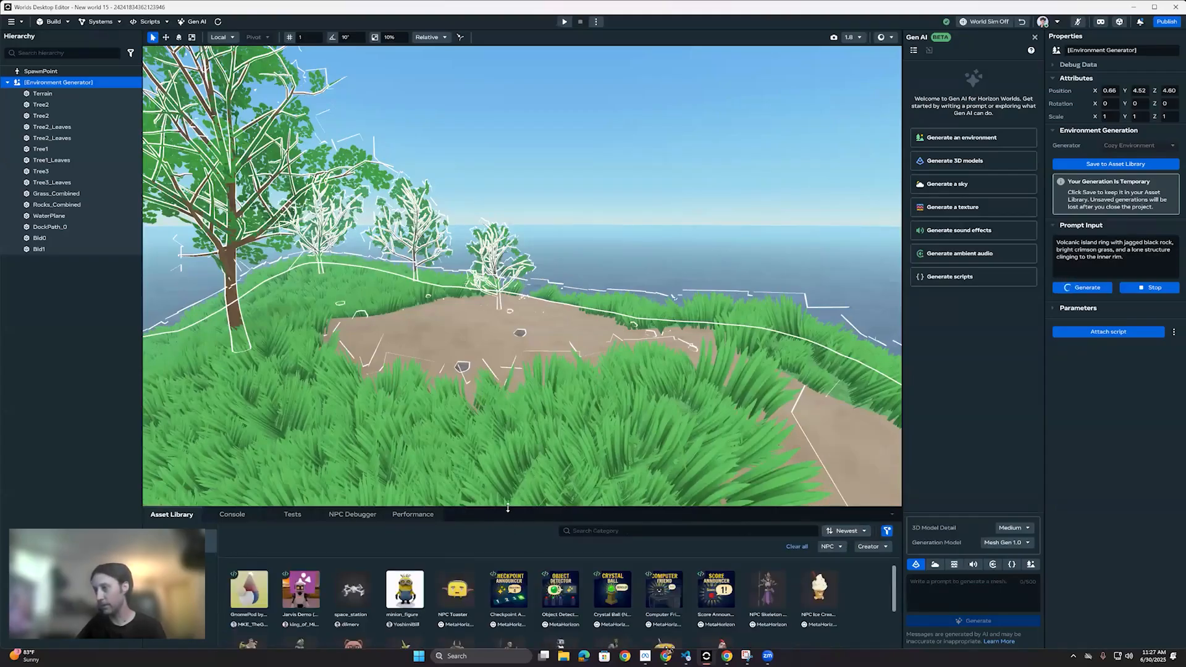
Step: Place the Crystal Ball (NPC Sample) asset on the island's dirt clearing and adjust its height with the Move tool
left_click_drag(507, 508, 508, 501)
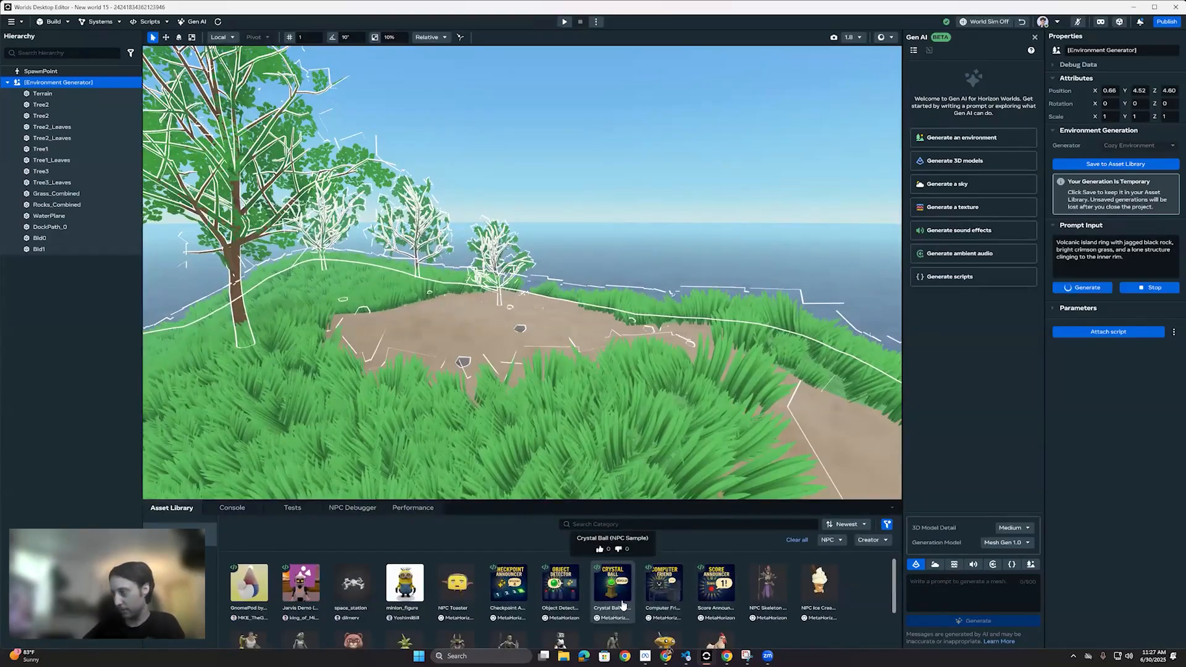
left_click_drag(614, 602, 466, 328)
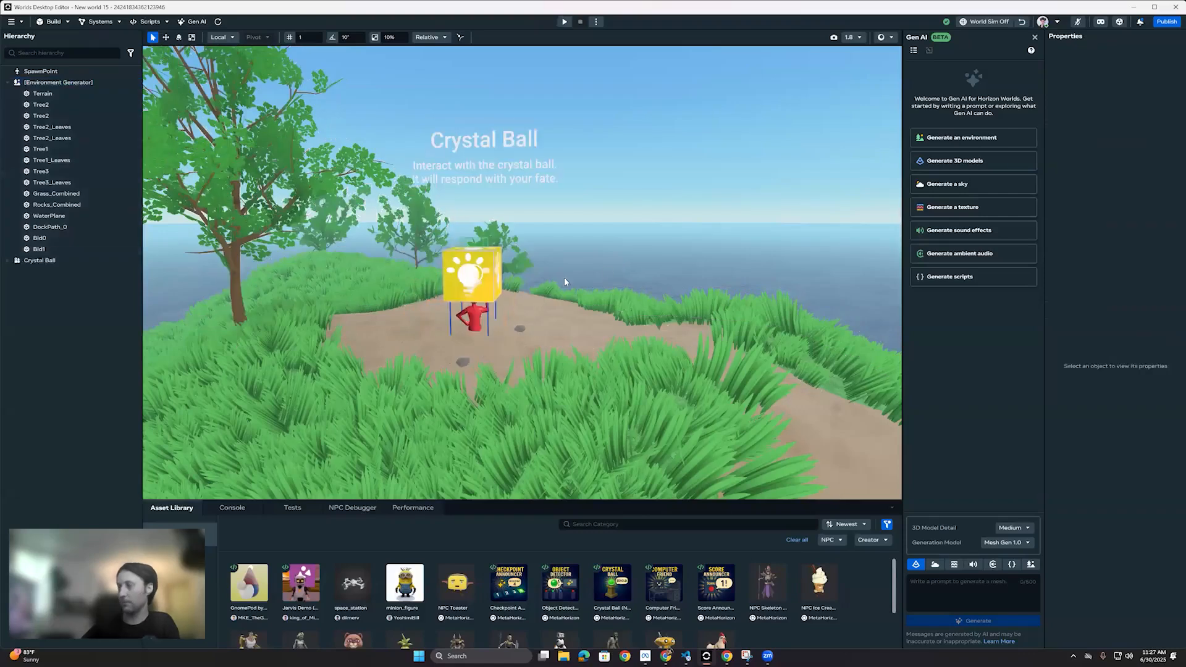
right_click_drag(525, 208, 252, 84)
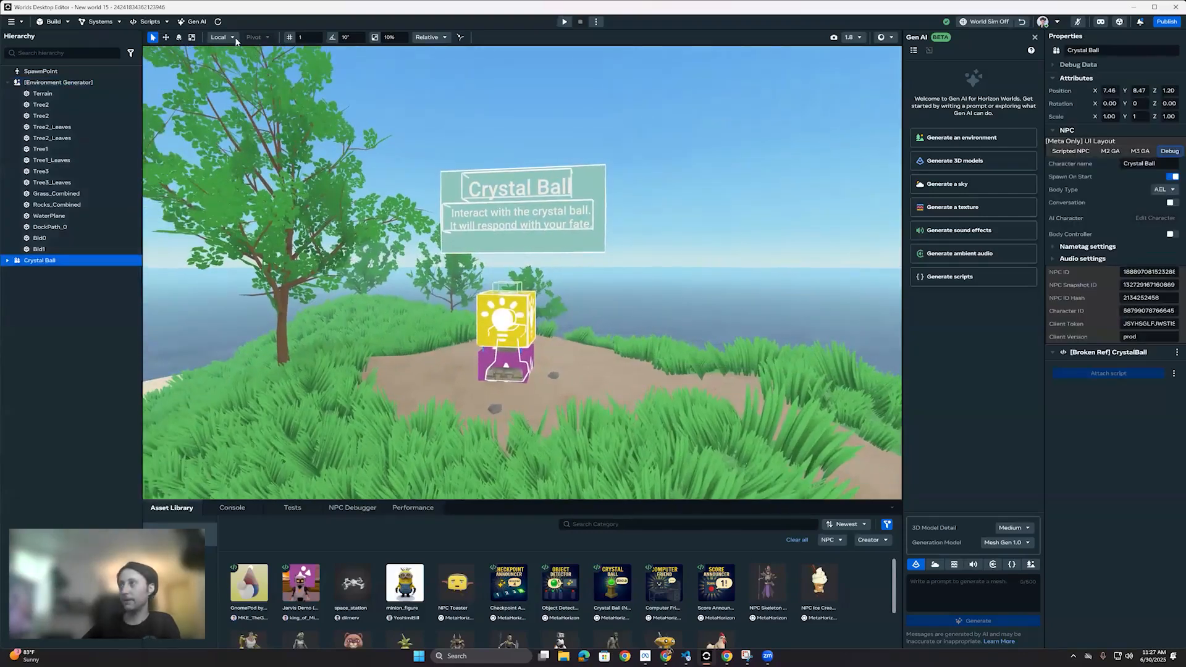
left_click(165, 38)
left_click_drag(507, 336, 507, 342)
Step: Preview the world from a spot near the crystal ball and walk the avatar up to it to test its spoken response
right_click_drag(613, 347, 533, 371)
left_click(585, 329)
right_click(569, 371)
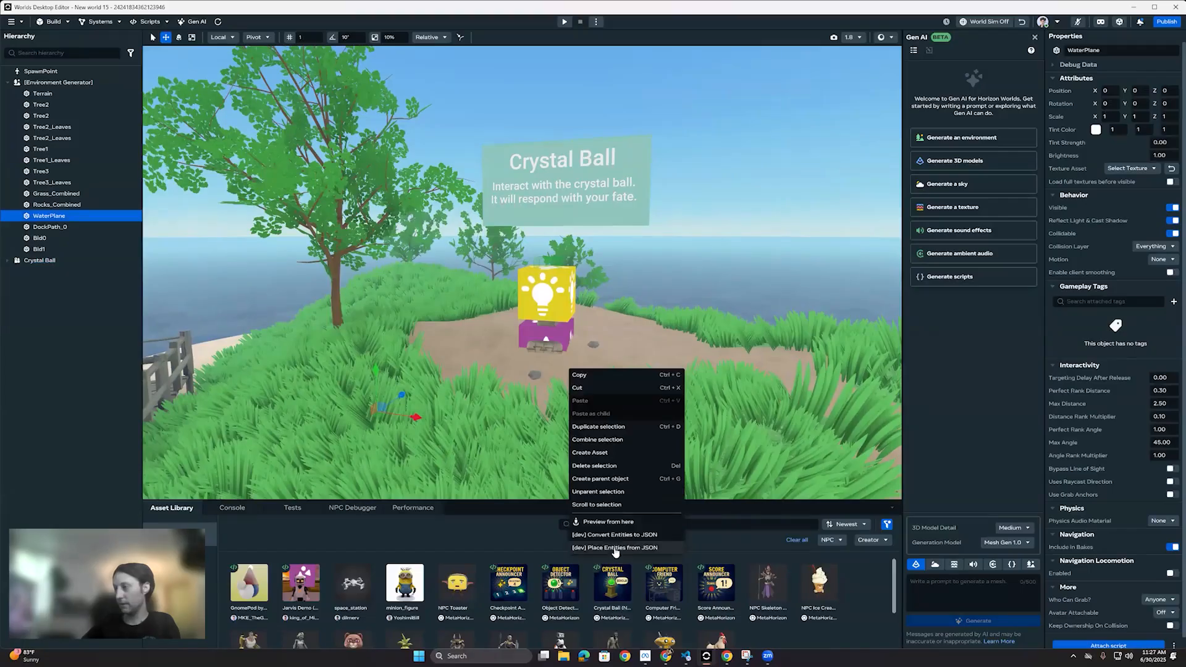
left_click(608, 522)
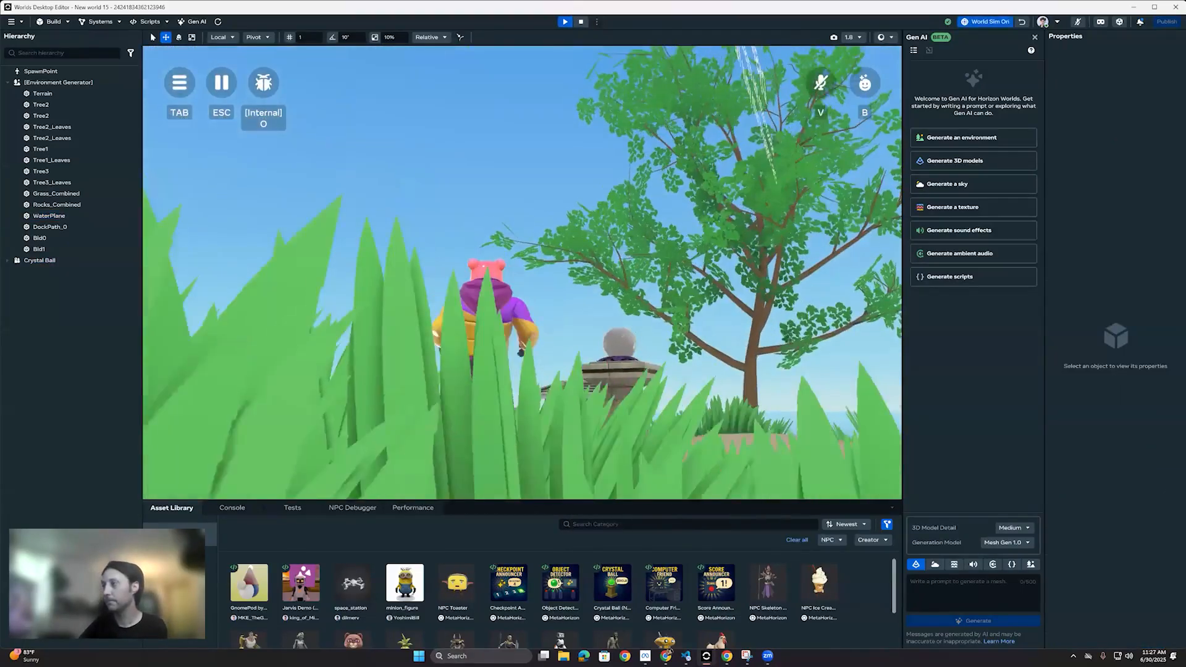
key("space")
key("space")
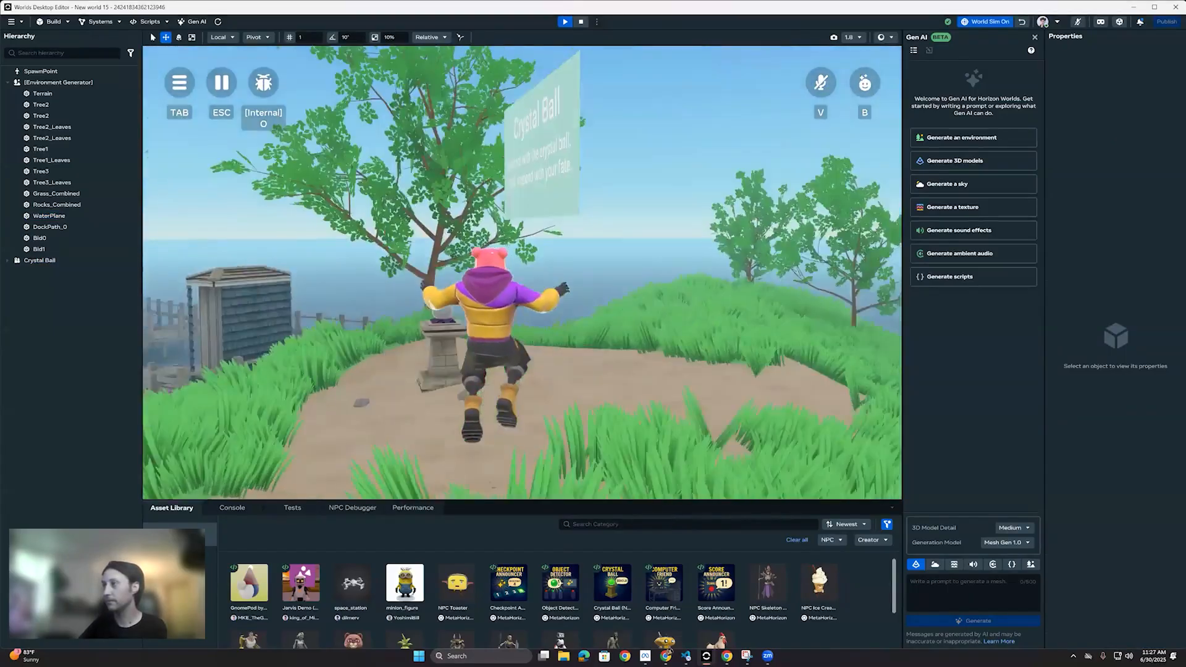
key("w")
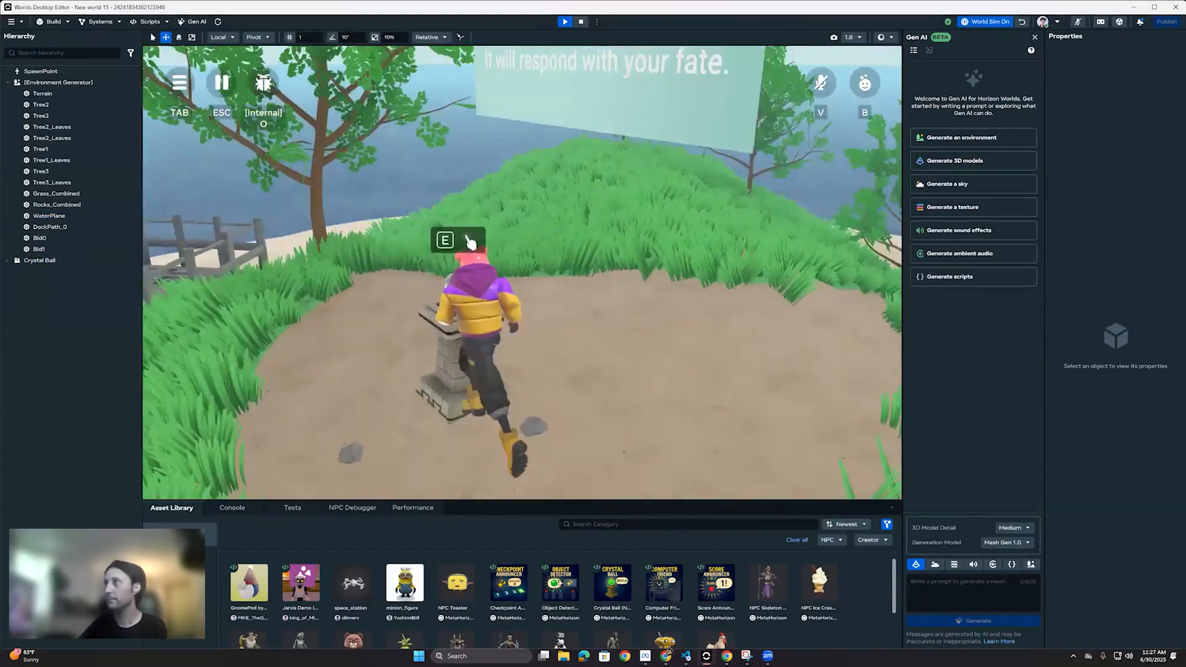
key("a")
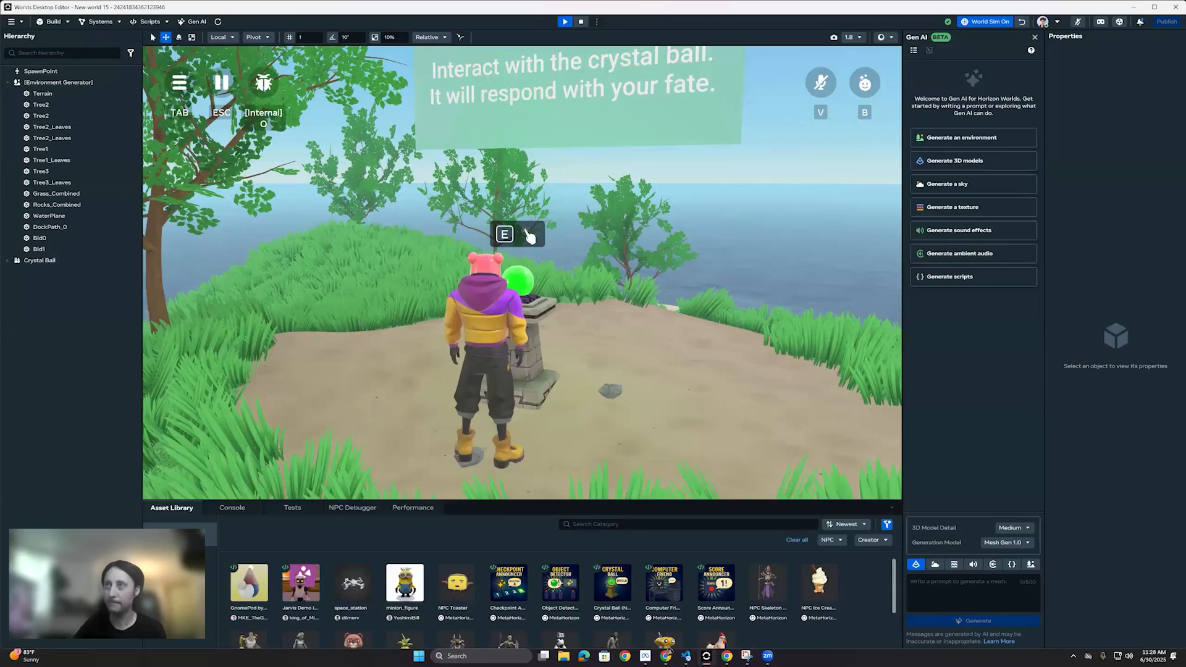
Step: Walk the avatar back away from the crystal ball and stop the preview
key("s")
key("a")
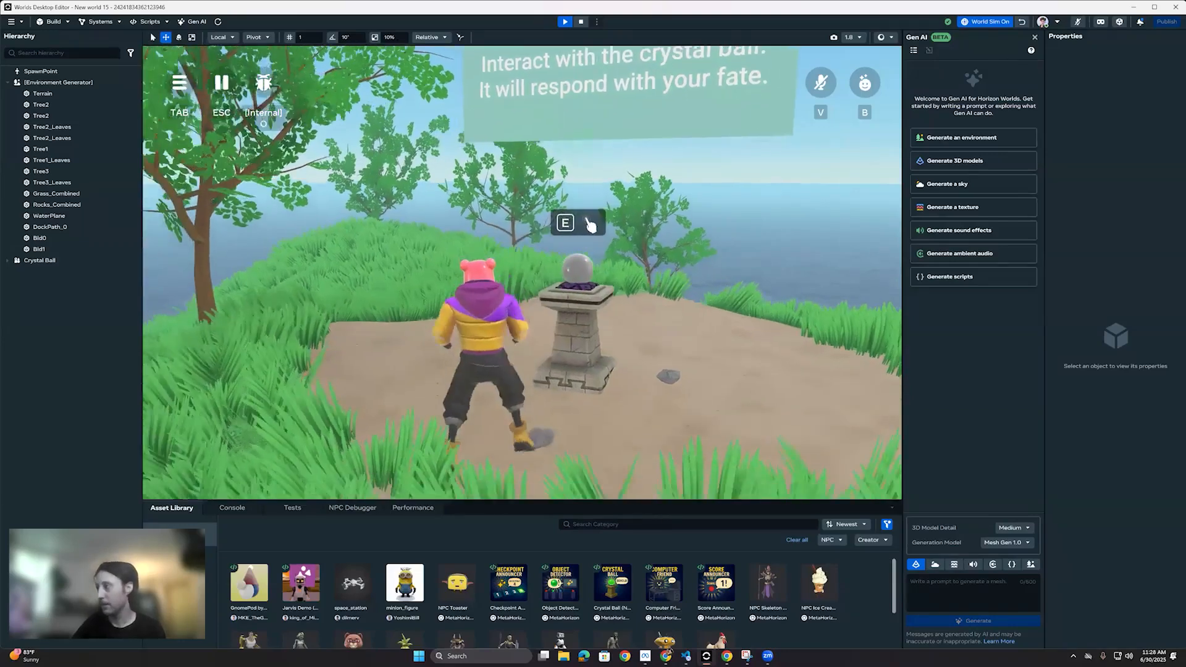
key("d")
key("a")
key("s")
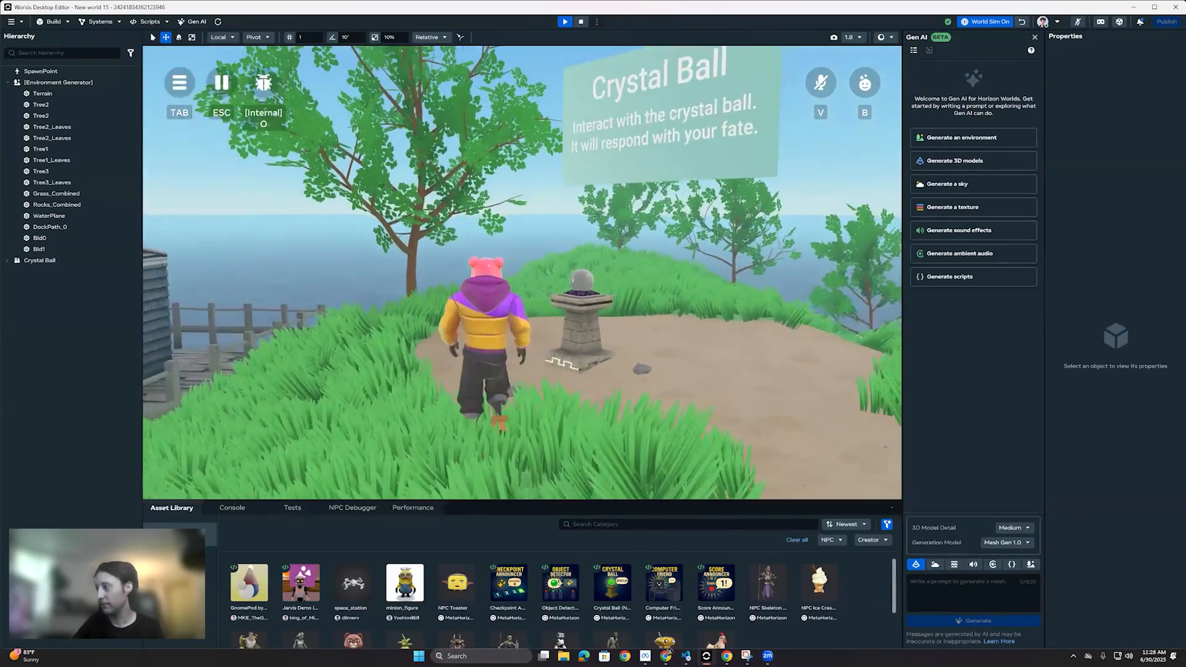
key("d")
key("super")
left_click(768, 418)
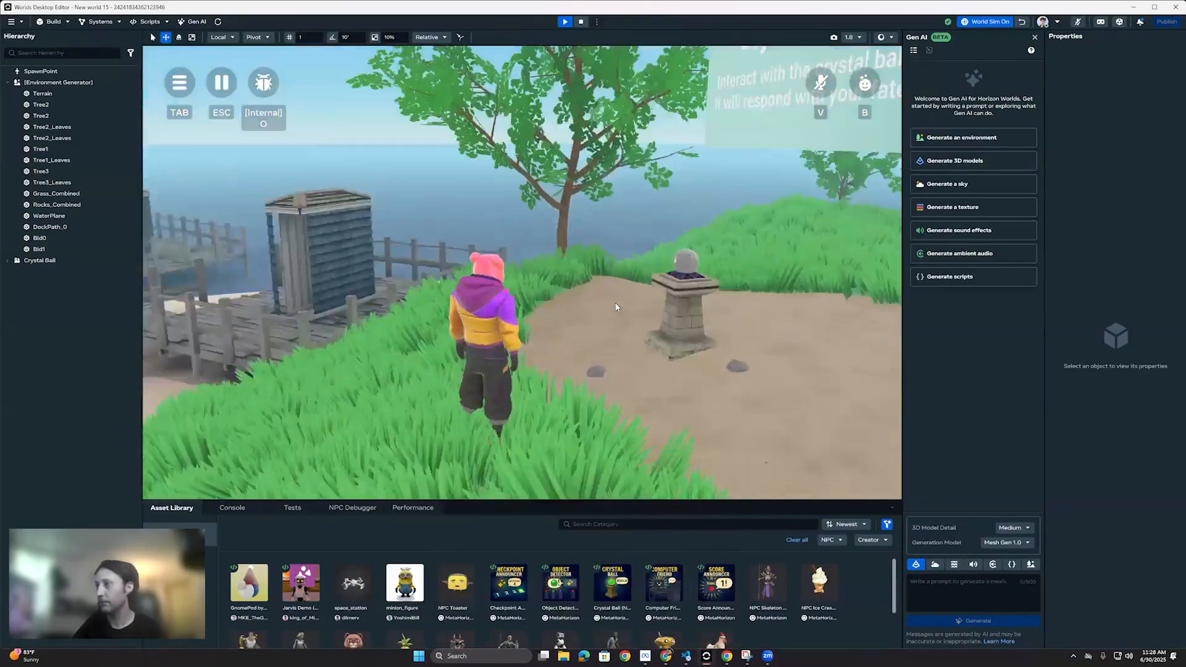
key("Escape")
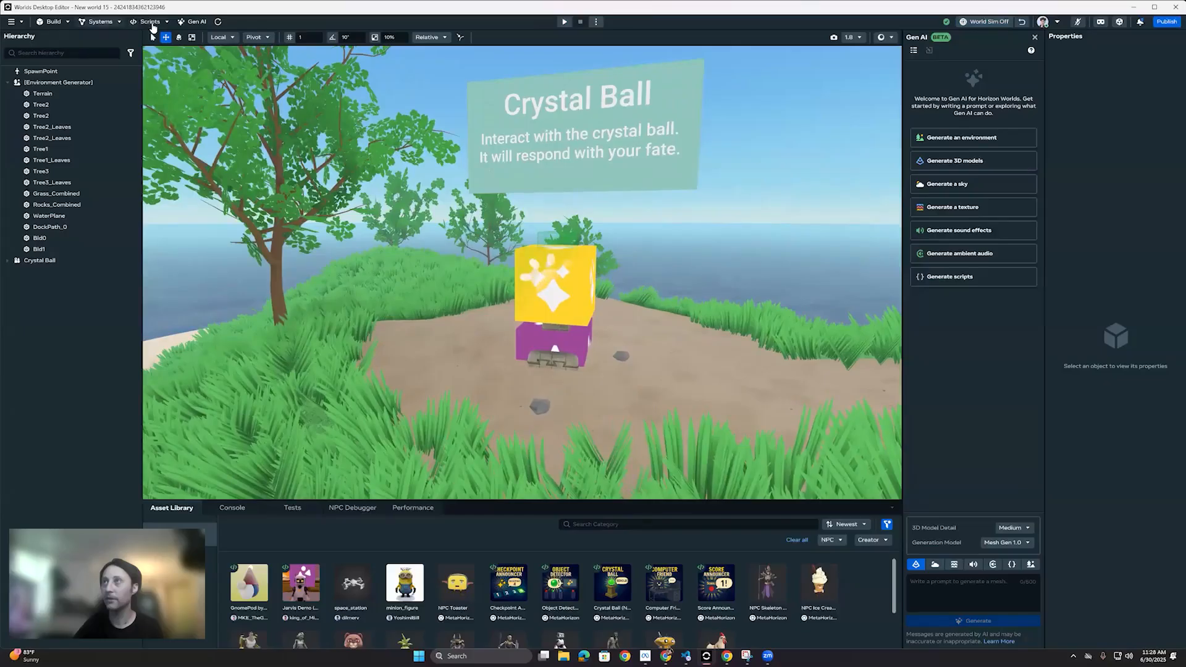
Step: Open the CrystalBall script in VS Code, dismiss the TypeScript version notice, enlarge the window and examine the elicitResponse call in askForFuture
left_click(151, 24)
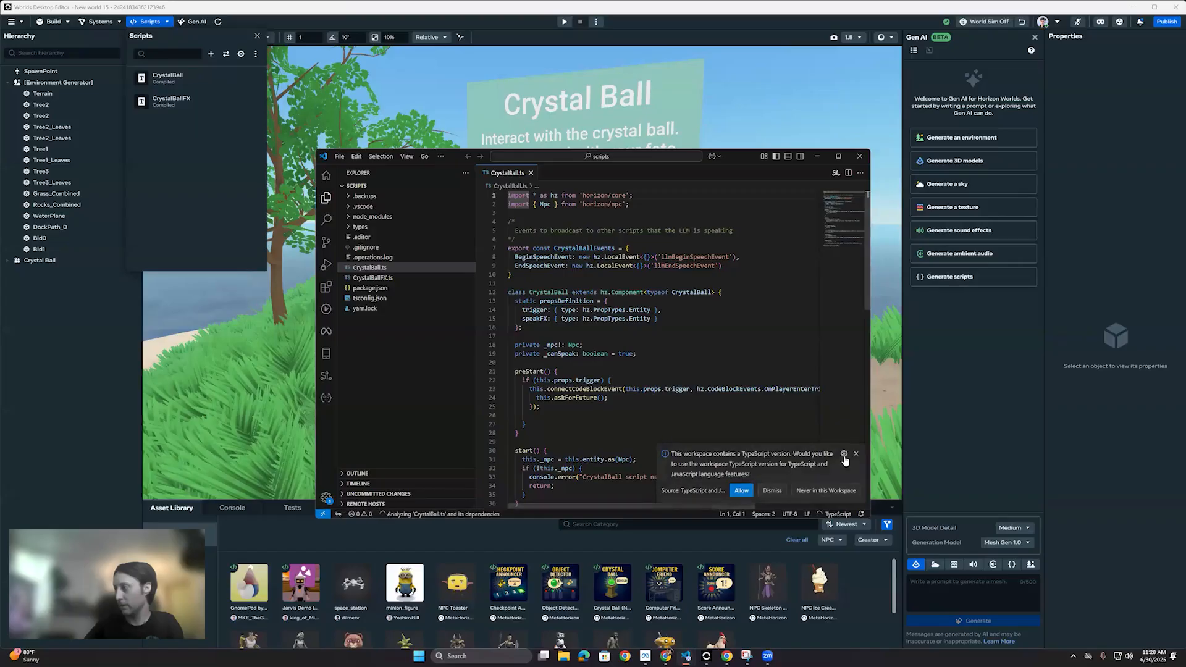
left_click(767, 490)
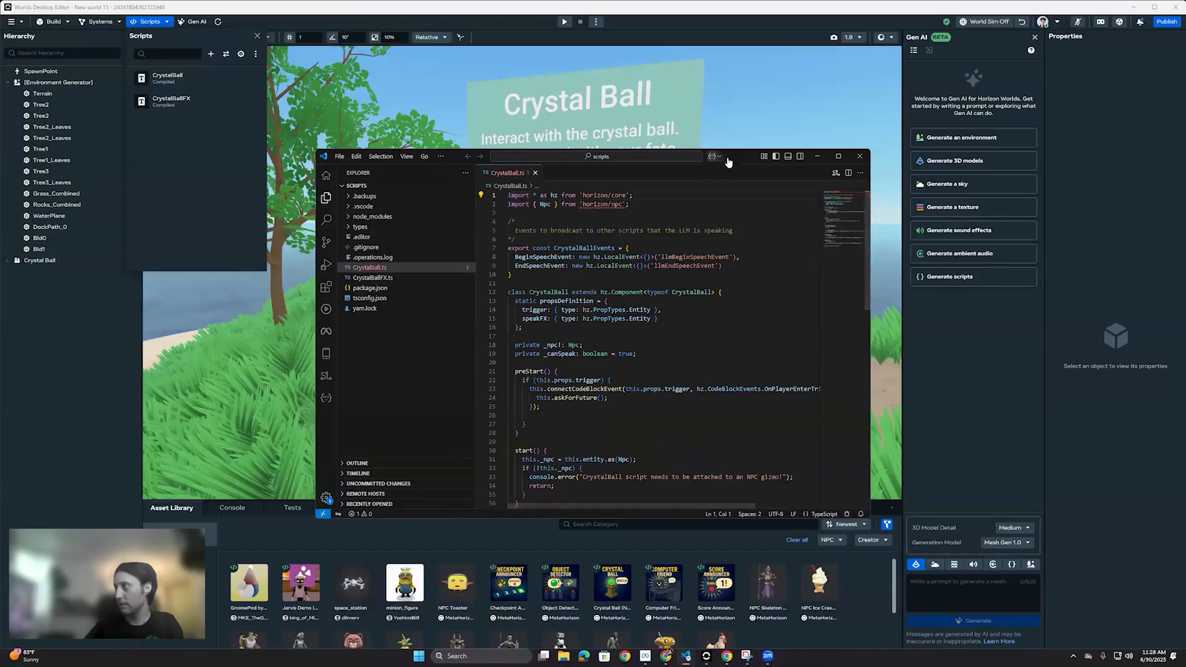
left_click_drag(739, 155, 702, 106)
scroll(741, 388, "down", 5)
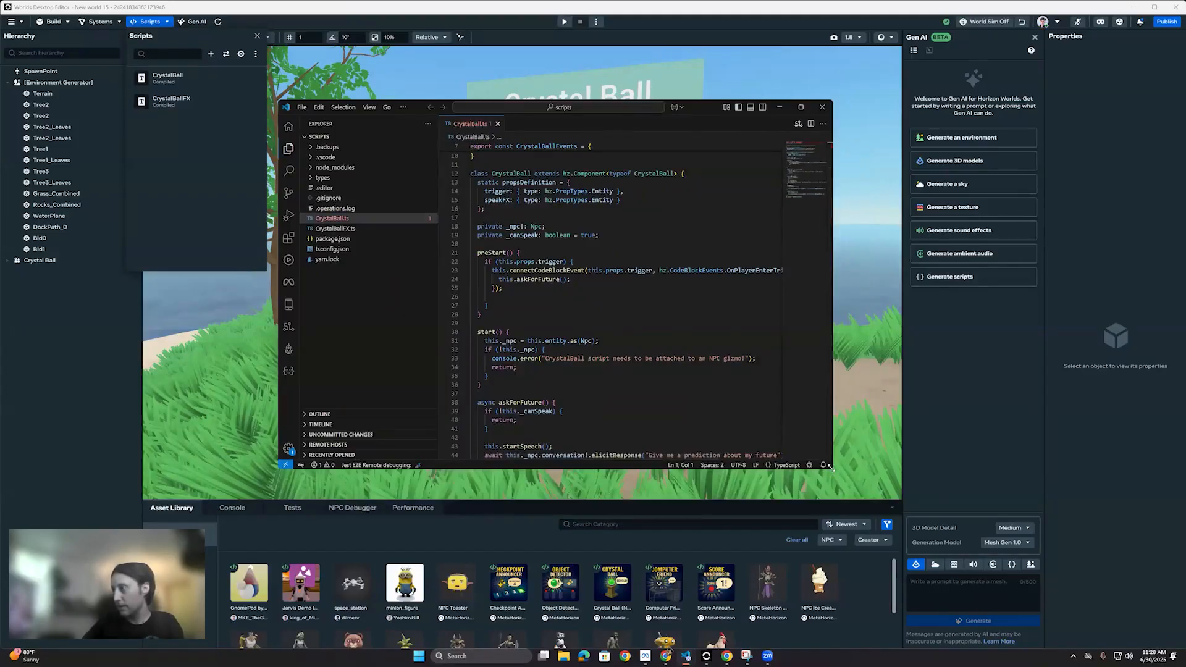
left_click_drag(831, 468, 937, 589)
scroll(687, 410, "down", 2)
left_click_drag(649, 409, 776, 412)
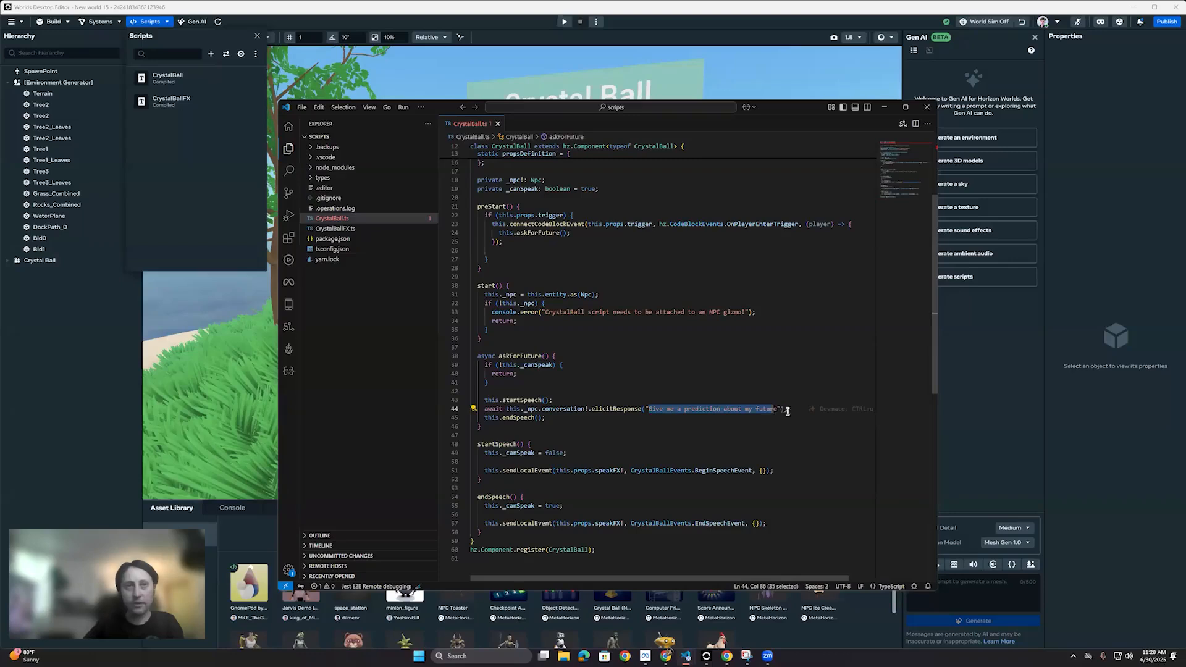
left_click(801, 396)
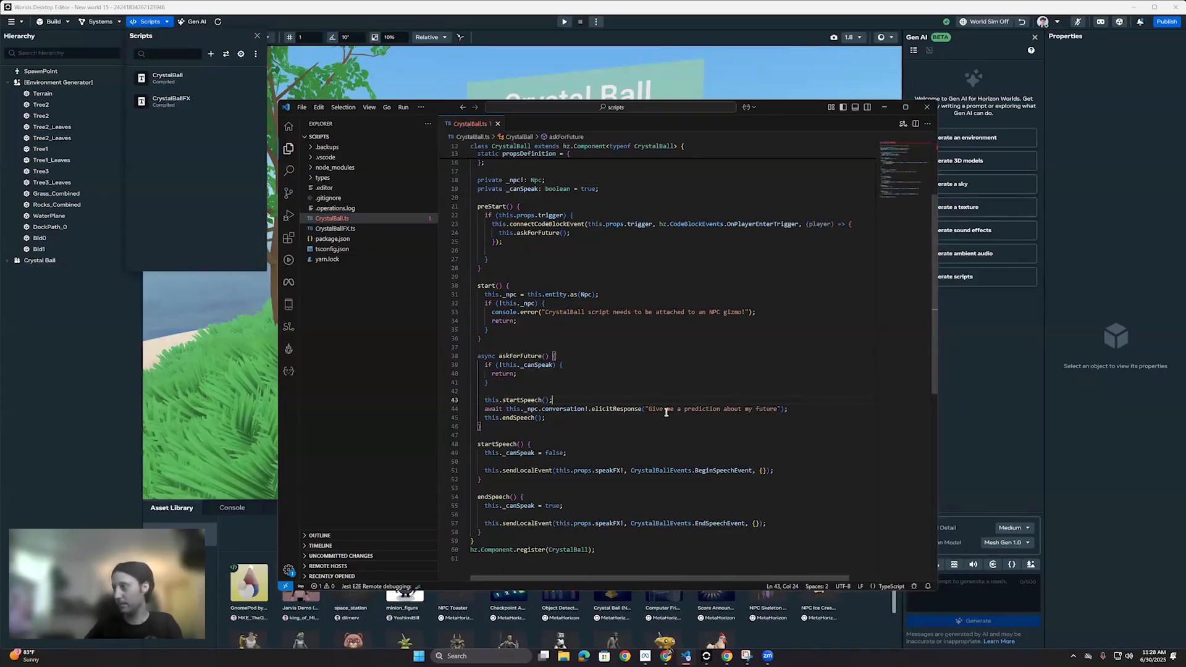
Step: Change the elicitResponse text to "Tell me who the biggest fish in the pond is", save the script and close the code editor
left_click_drag(648, 410, 739, 411)
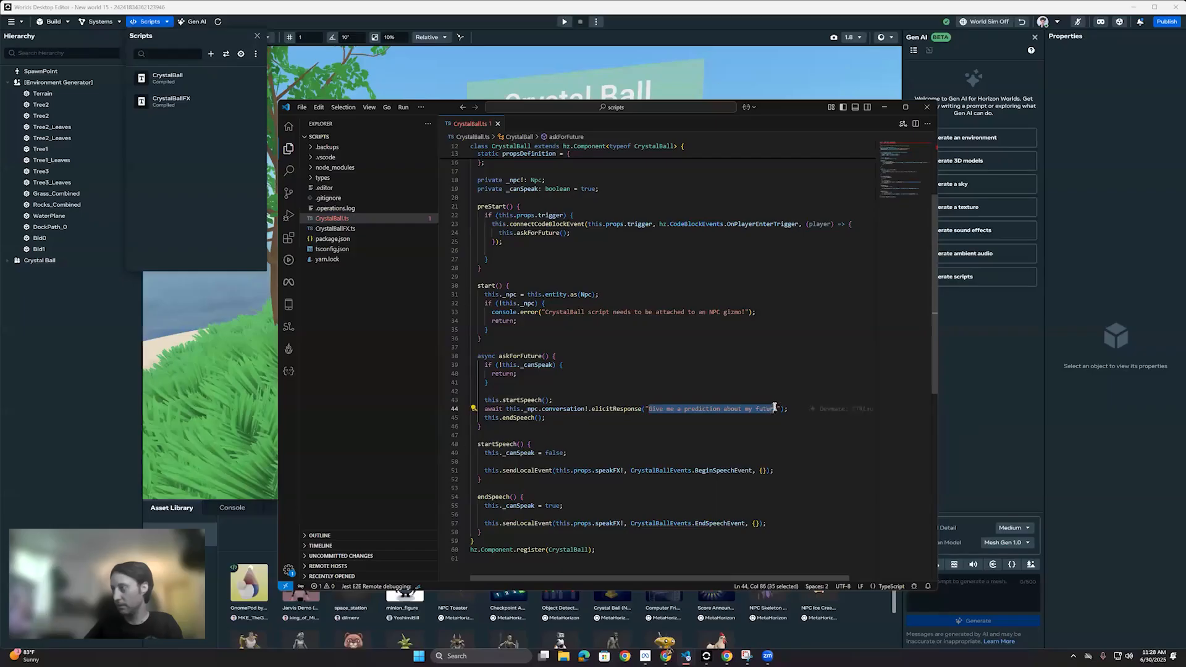
type("Tell")
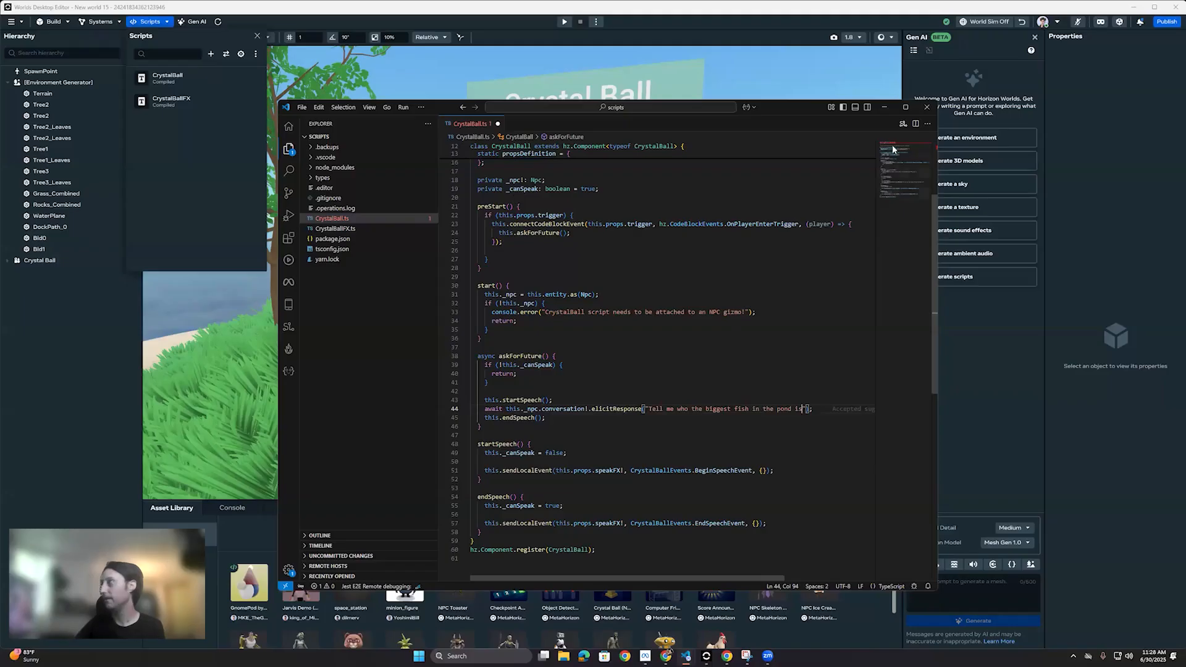
left_click_drag(798, 111, 792, 121)
key("ctrl+s")
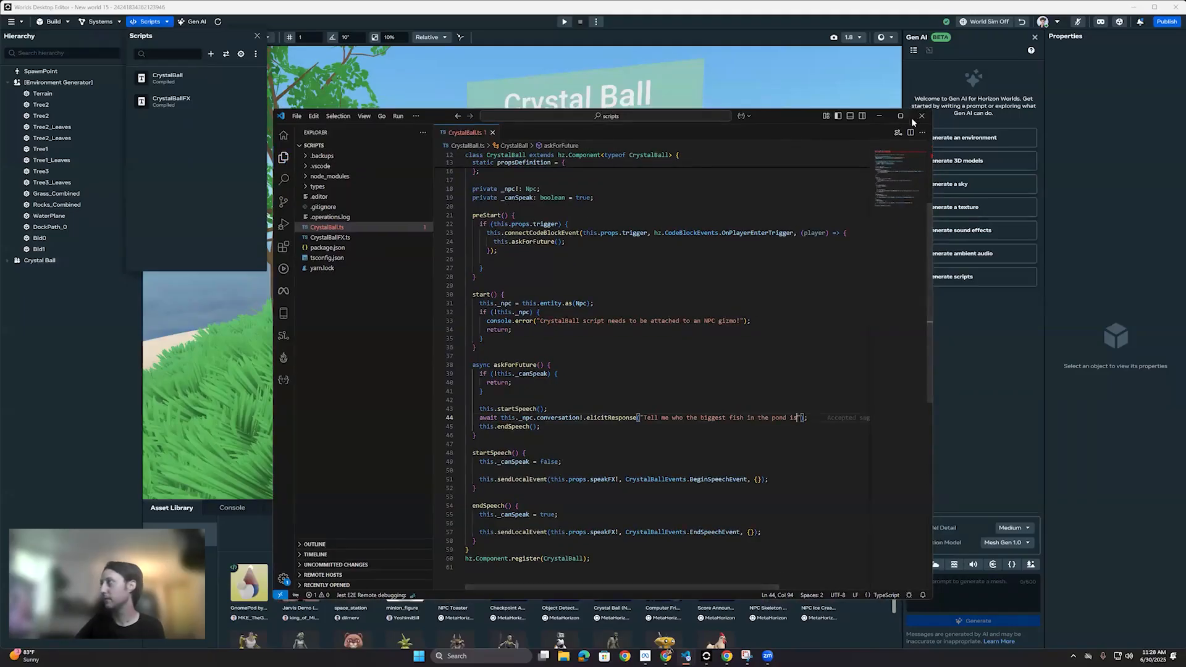
left_click(920, 117)
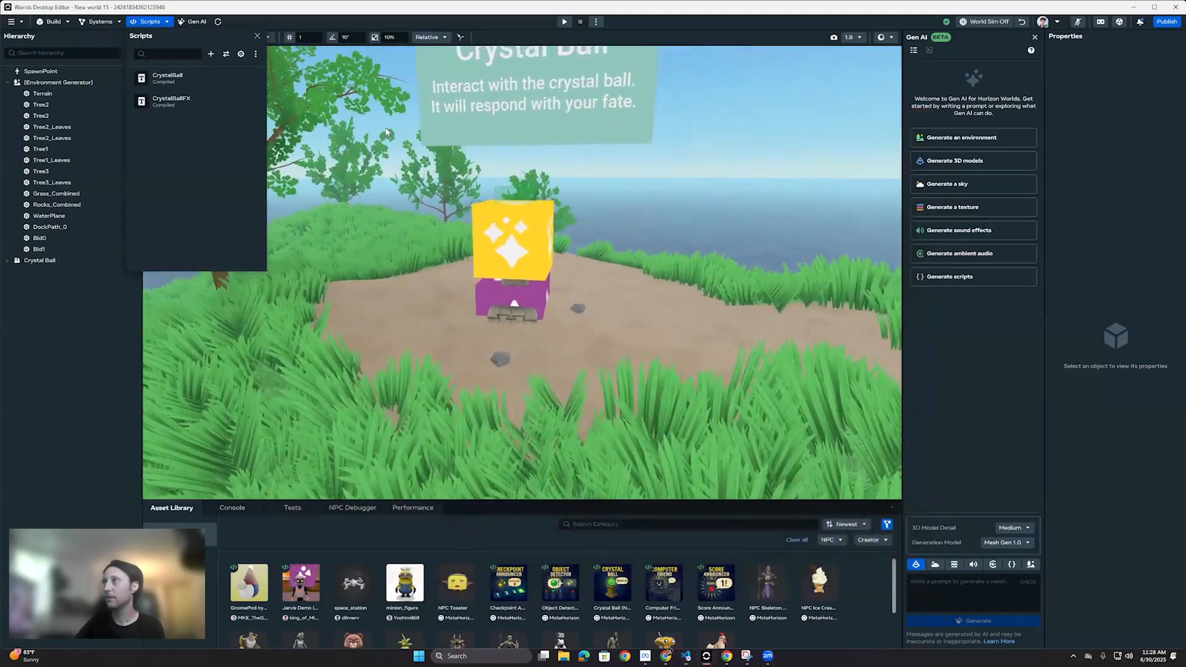
Step: Run the world preview again and walk the avatar up to the crystal ball to test the edited prompt's response
scroll(549, 327, "down", 3)
mouse_move(549, 327)
right_mouse_down()
mouse_move(541, 337)
mouse_move(551, 327)
mouse_move(560, 340)
right_mouse_up()
left_click(564, 21)
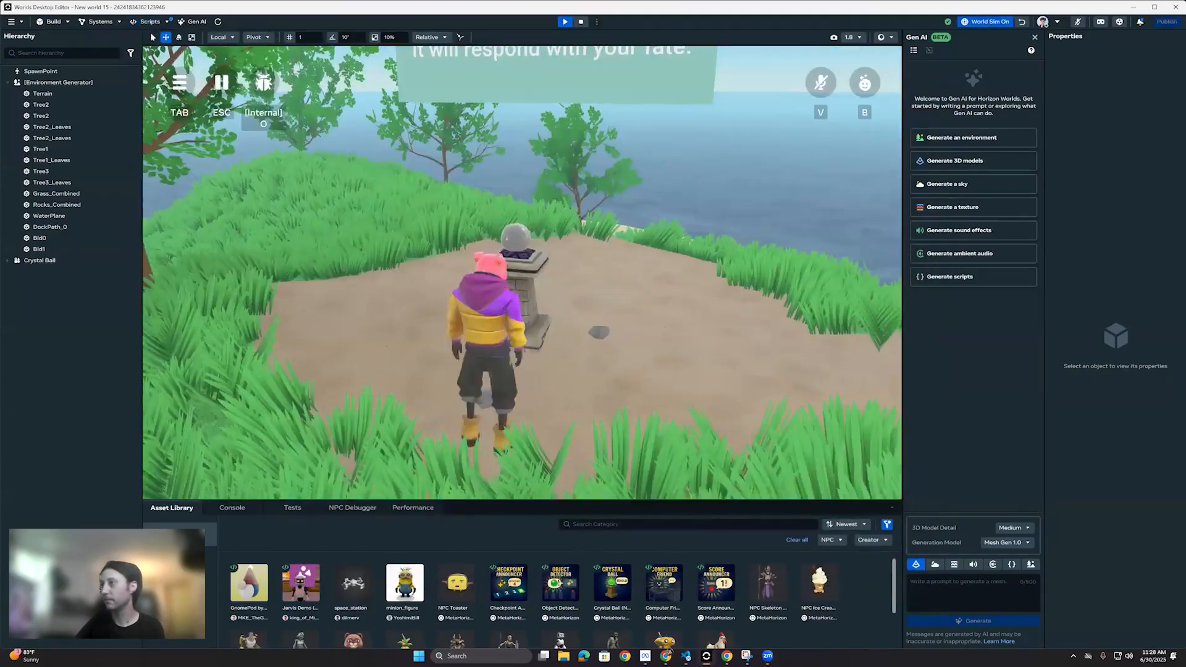
key("s")
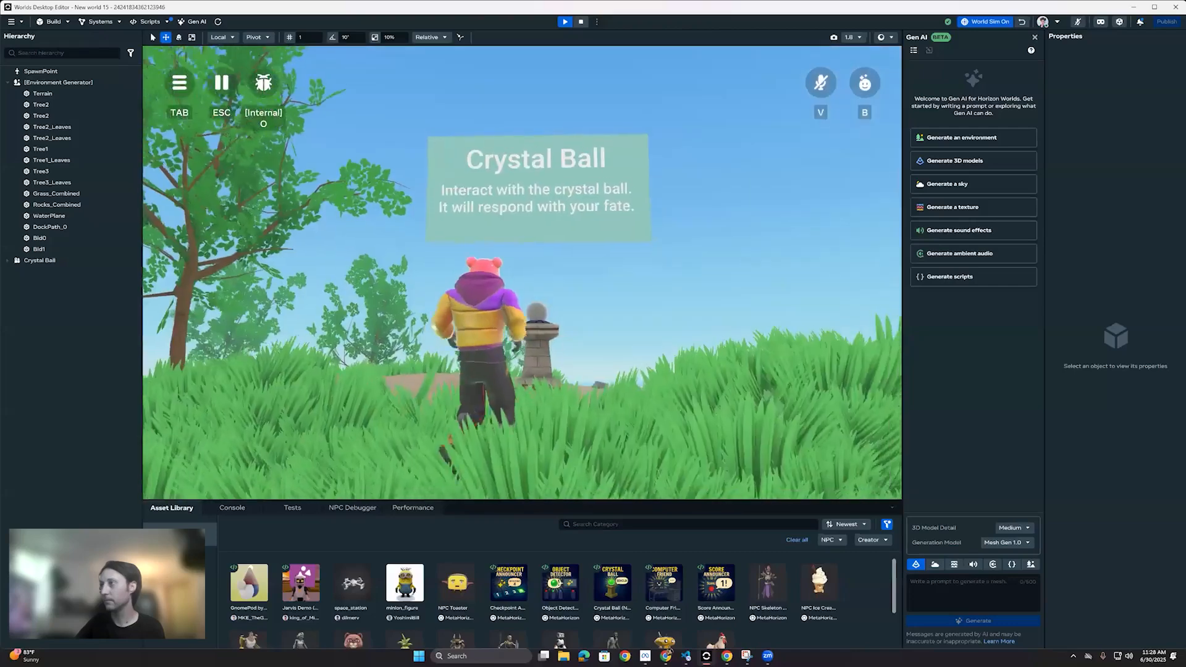
key("w")
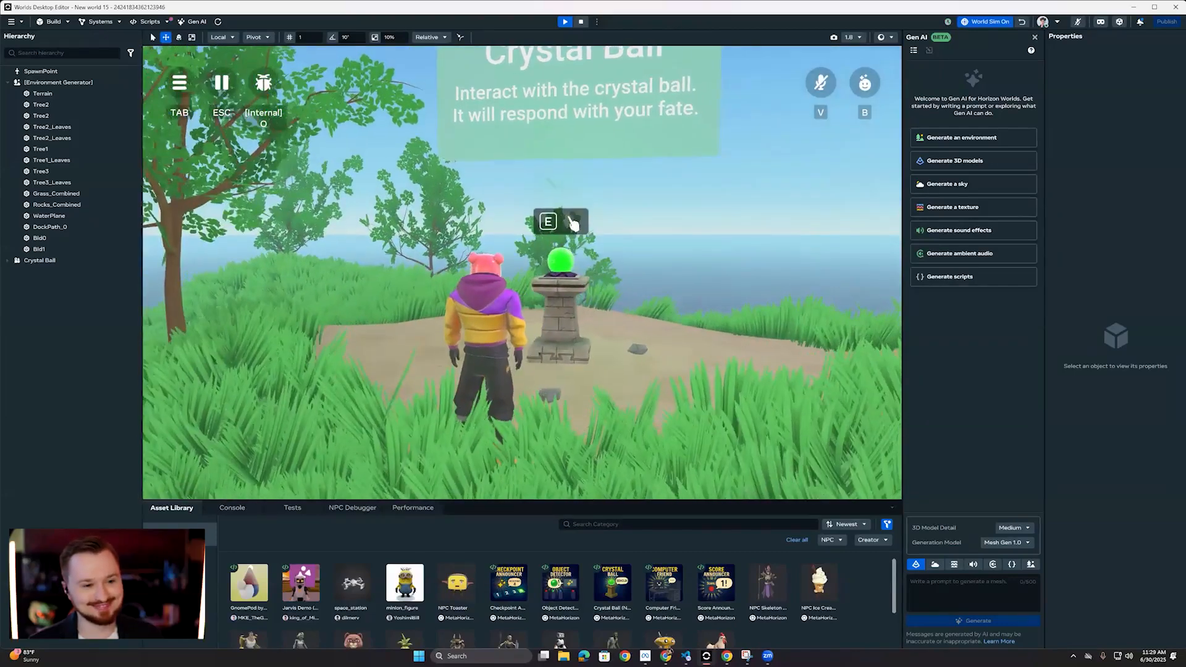
Step: Walk the avatar back from the crystal ball, stop the preview and compile the CrystalBall script
key("s")
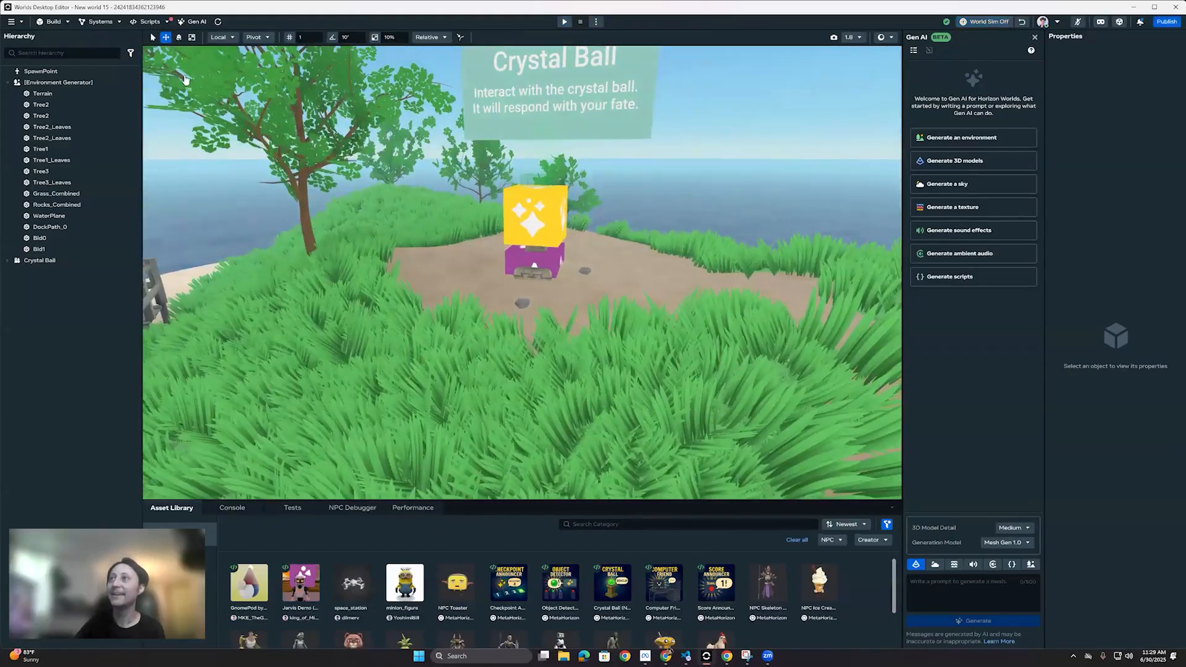
left_click(149, 22)
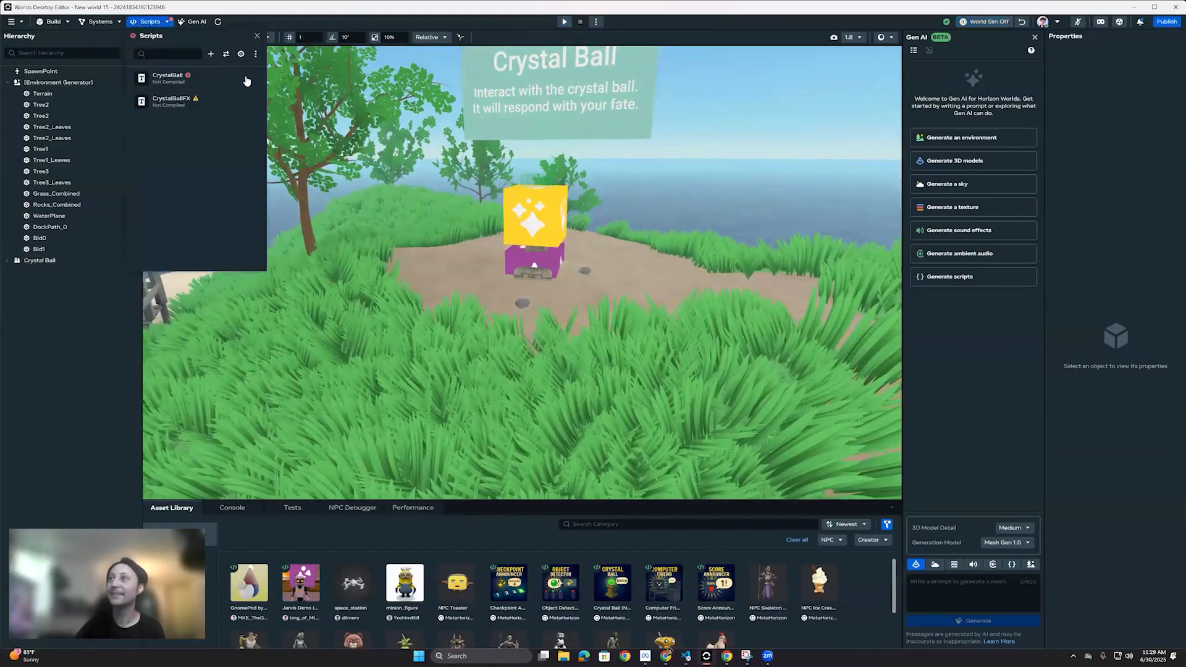
left_click(239, 78)
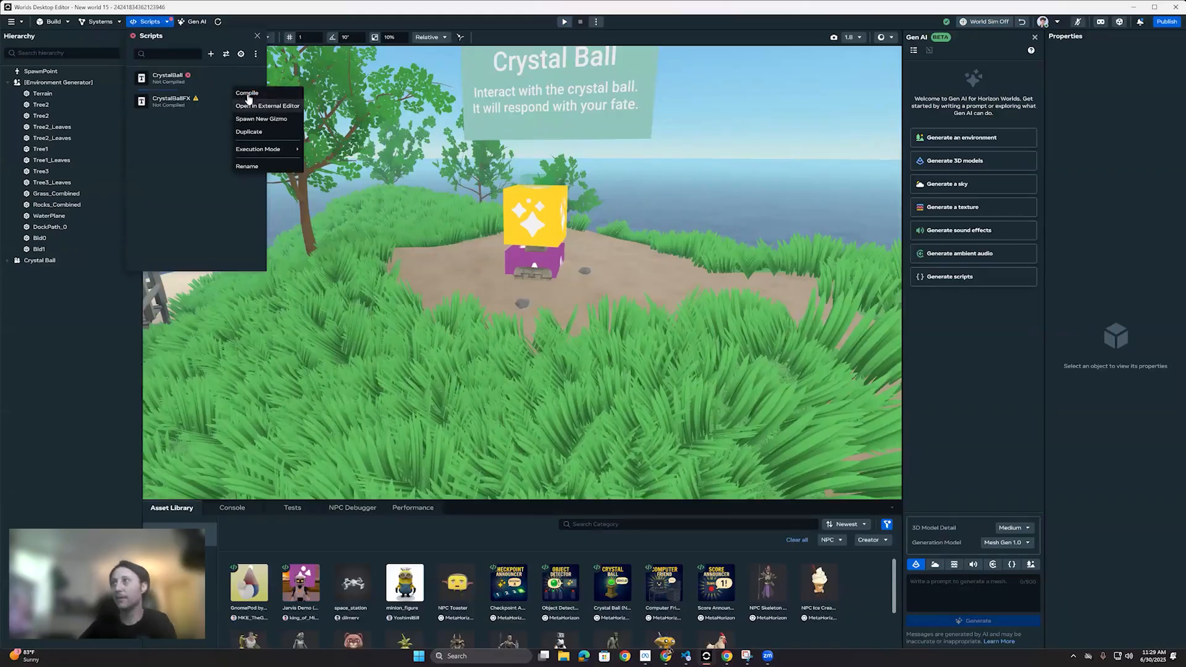
left_click(247, 93)
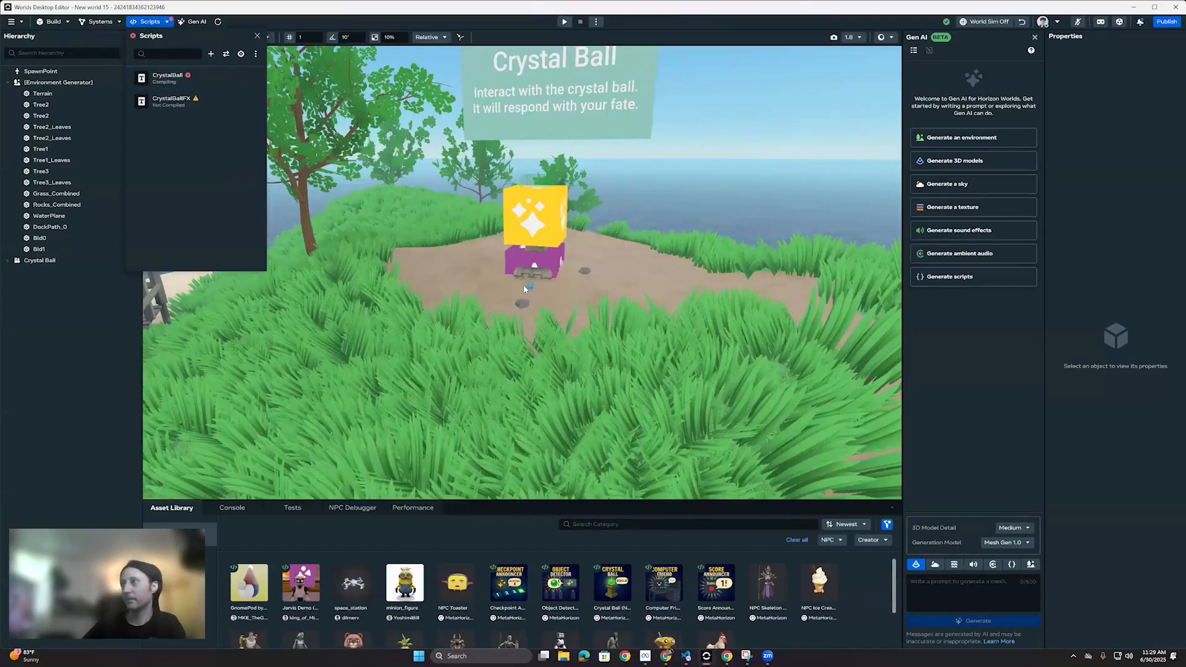
Step: Select the Environment Generator and try generating a new environment from its volcanic island ring prompt with the Cozy Environment generator
right_click_drag(505, 259, 488, 370)
left_click(80, 87)
left_click(82, 83)
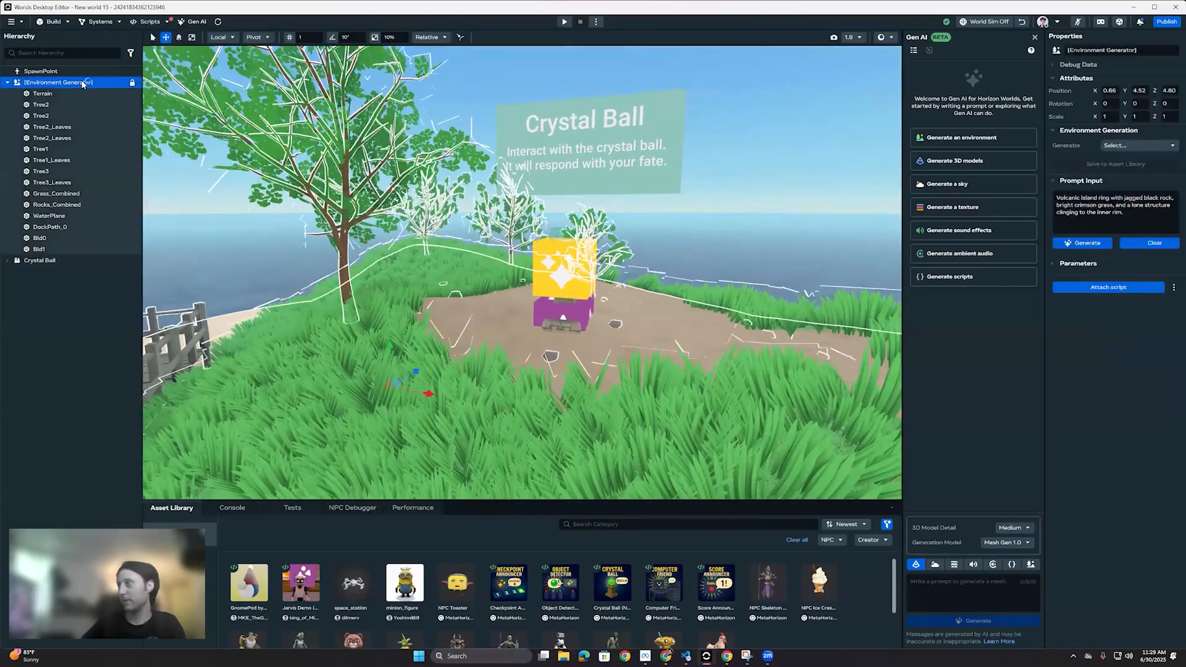
left_click(1132, 255)
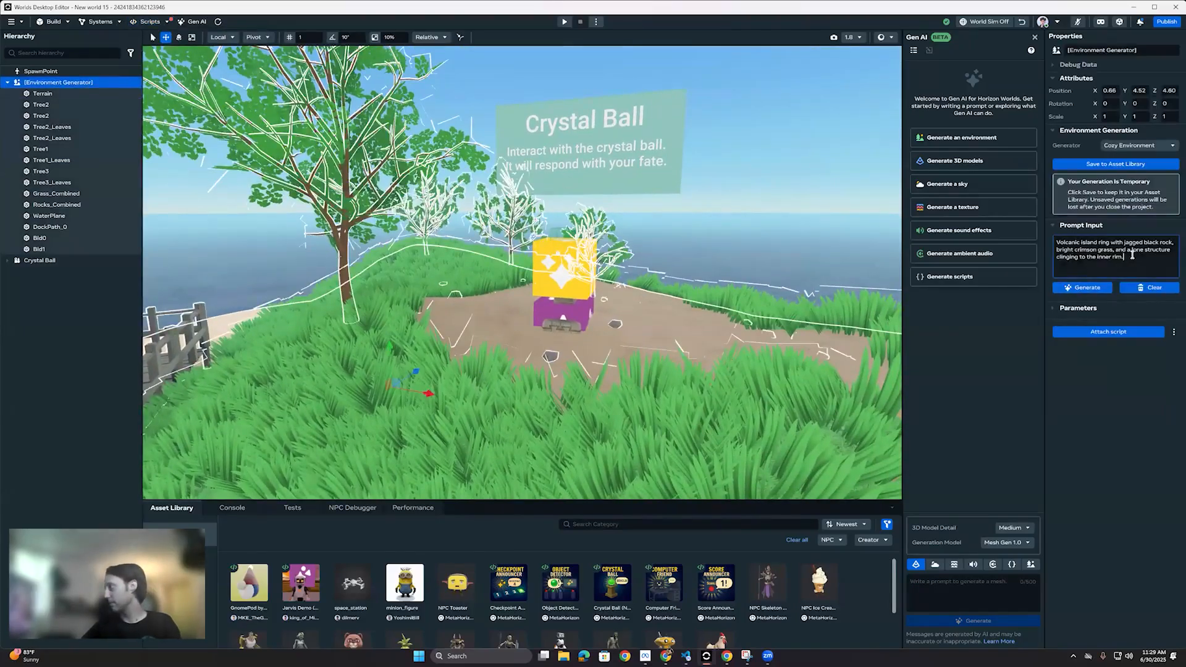
right_click_drag(710, 235, 766, 258)
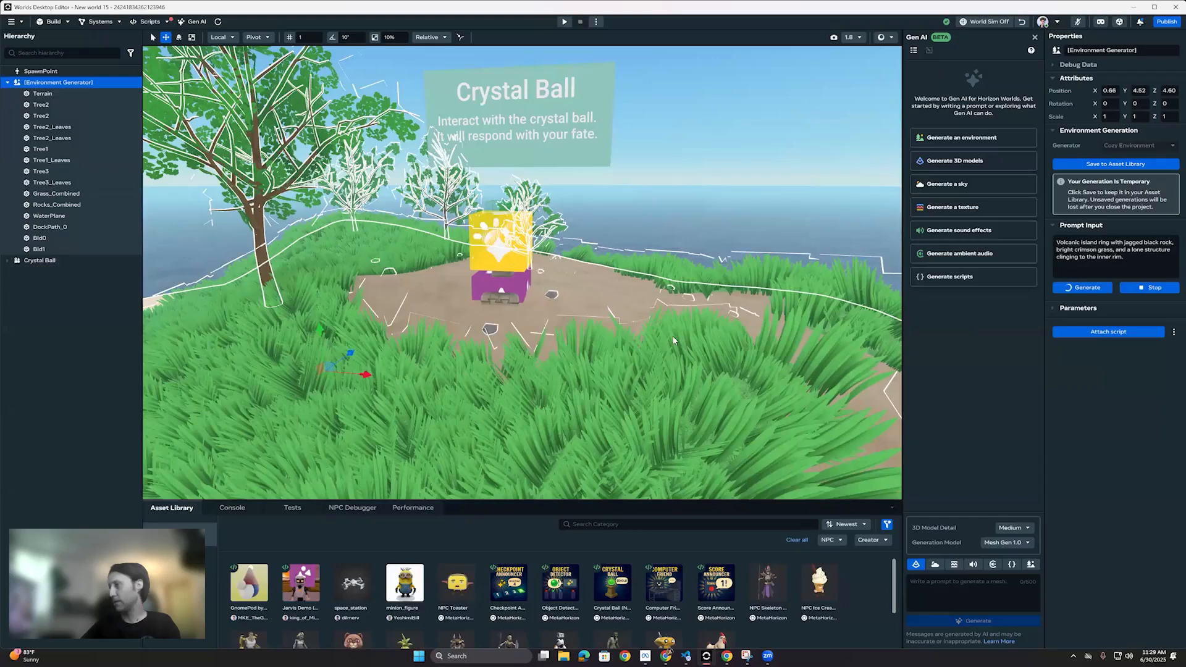
Step: Examine the Environment Generator's parameters, from terrain, cliff and colour settings to the dock, building and roof options
left_click(1052, 309)
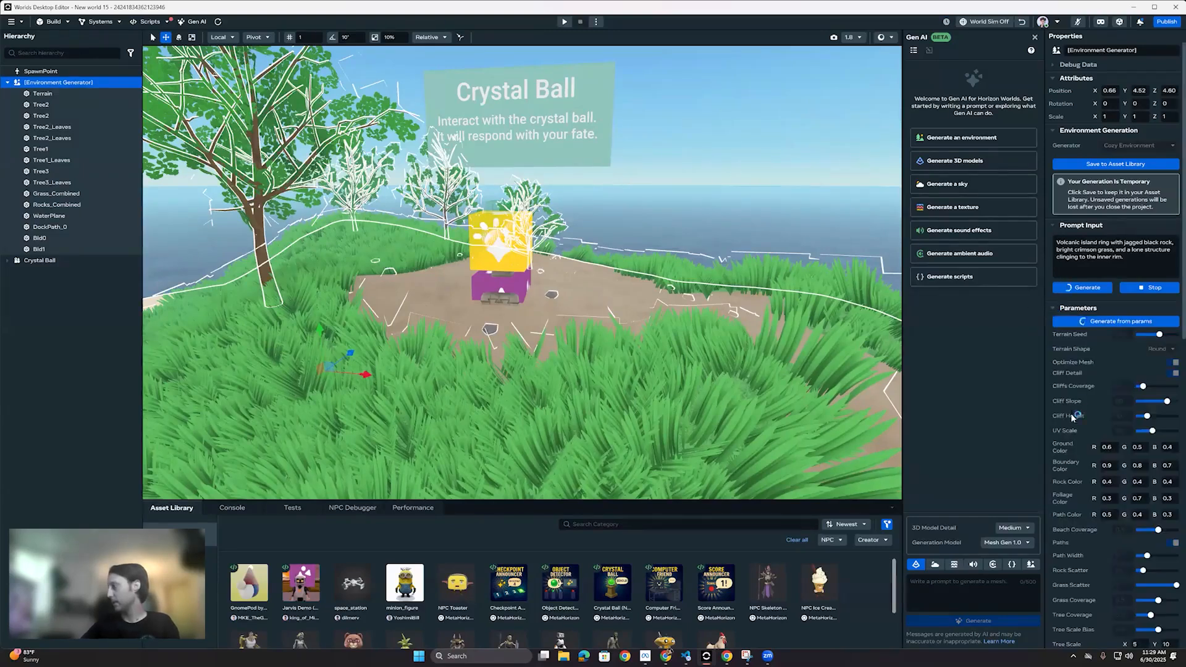
scroll(1073, 417, "down", 4)
scroll(1069, 274, "down", 5)
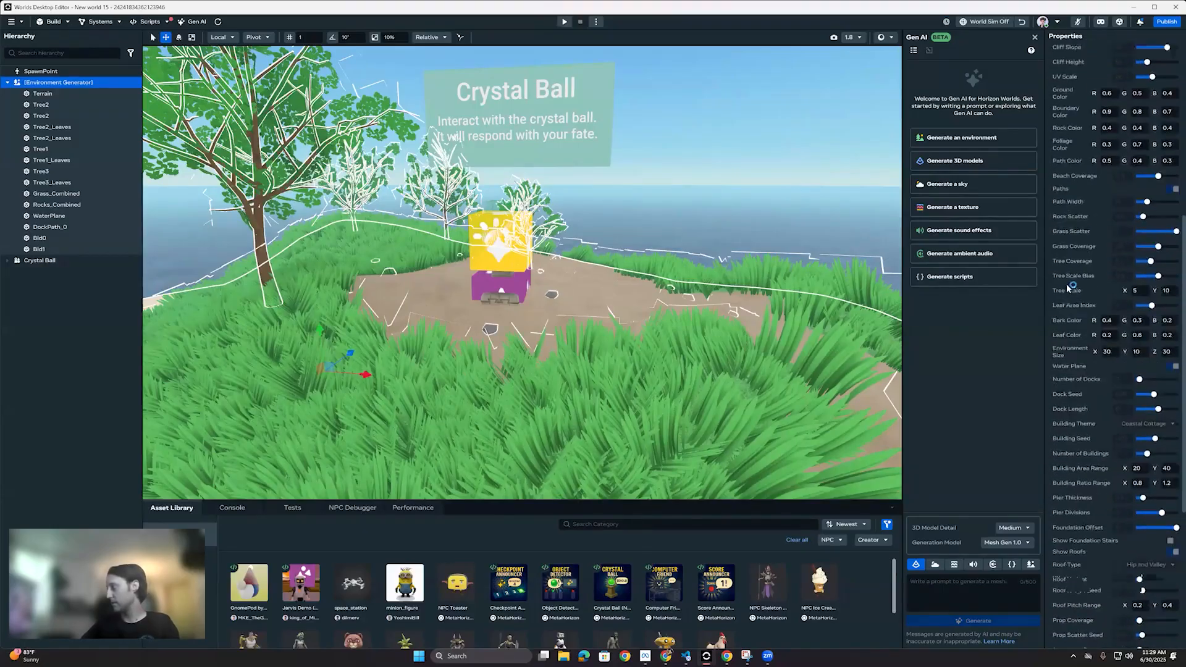
scroll(1073, 346, "up", 4)
left_click(760, 328)
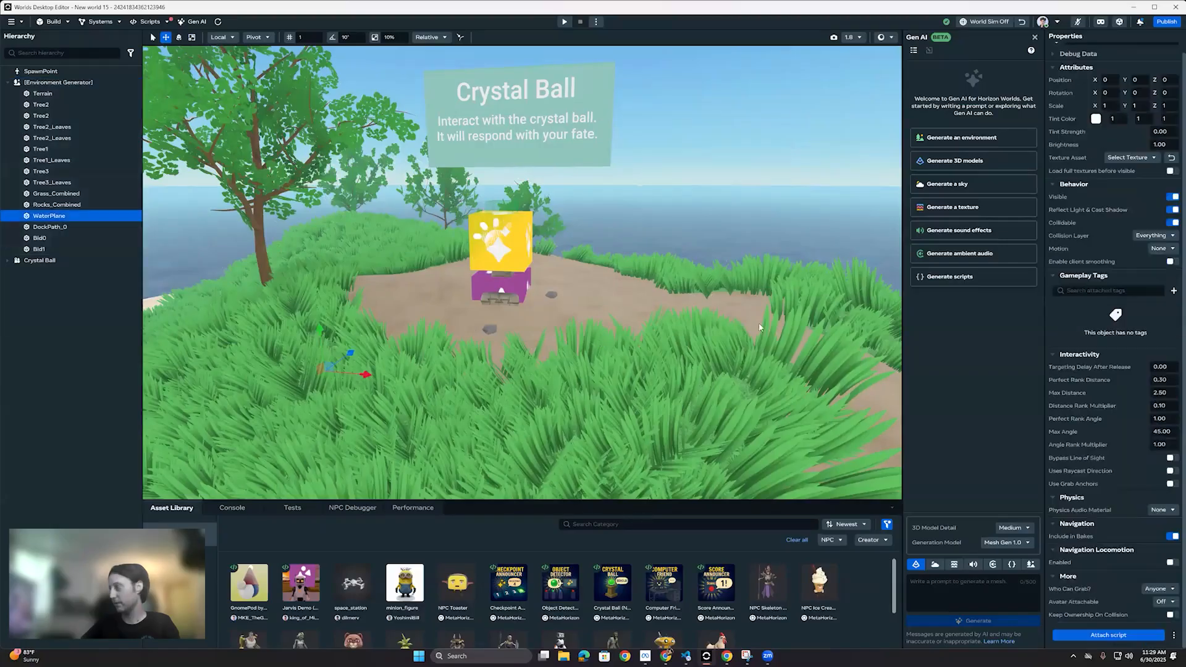
left_click(60, 82)
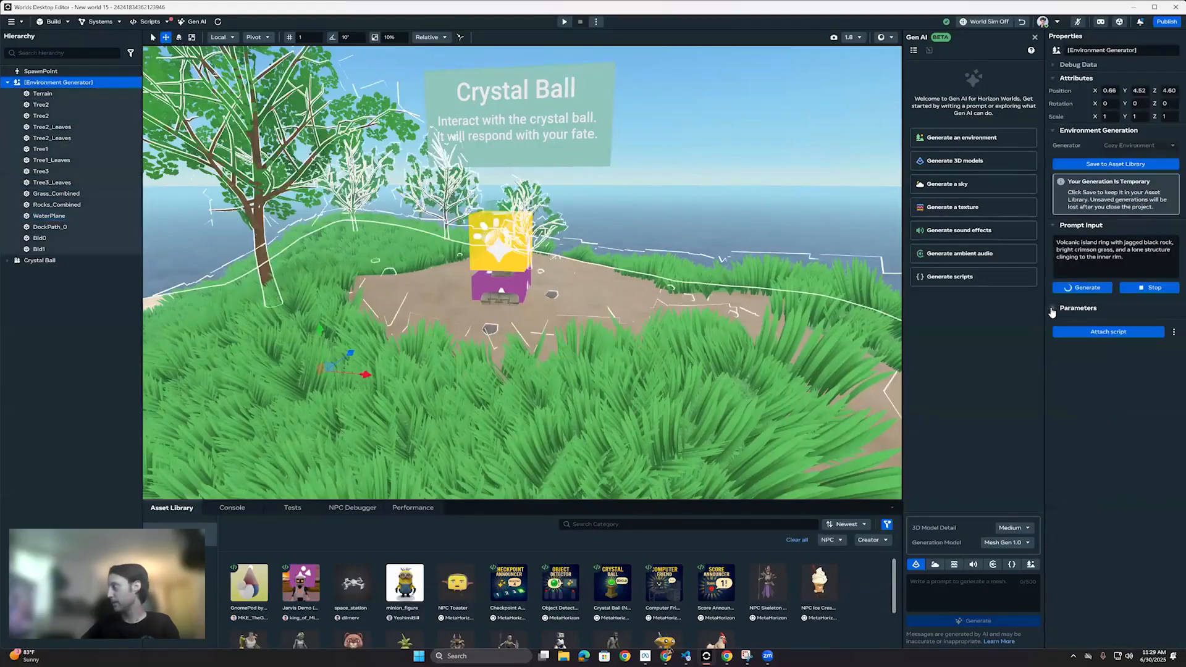
left_click(1078, 308)
scroll(1112, 309, "down", 4)
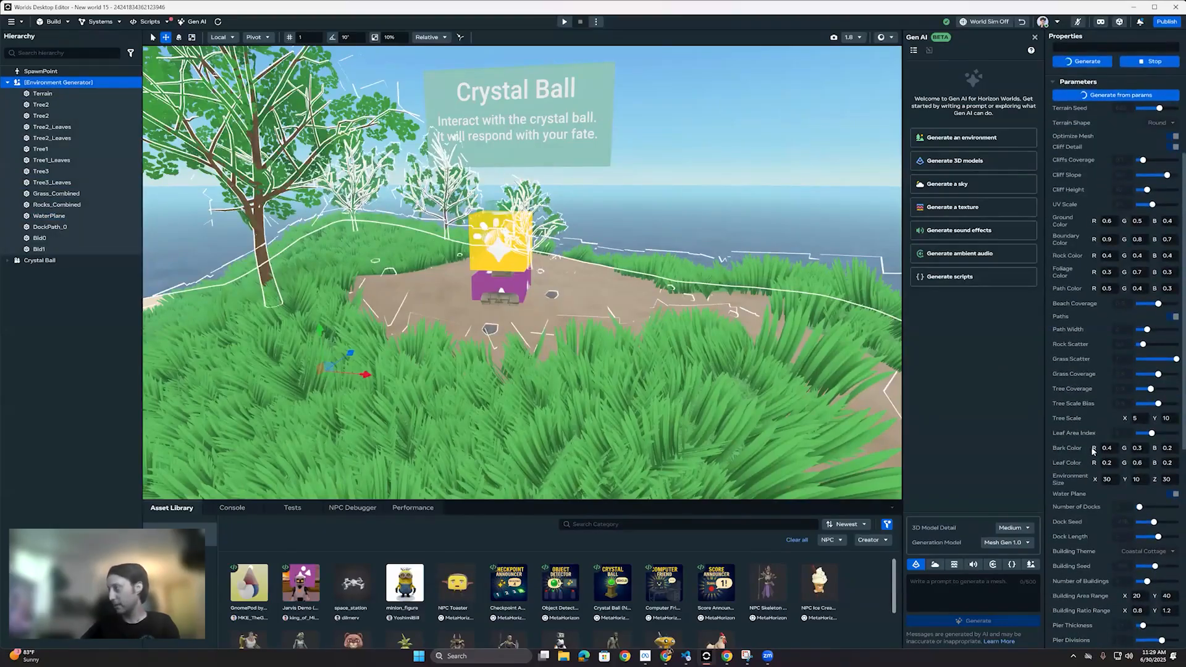
scroll(1094, 503, "down", 2)
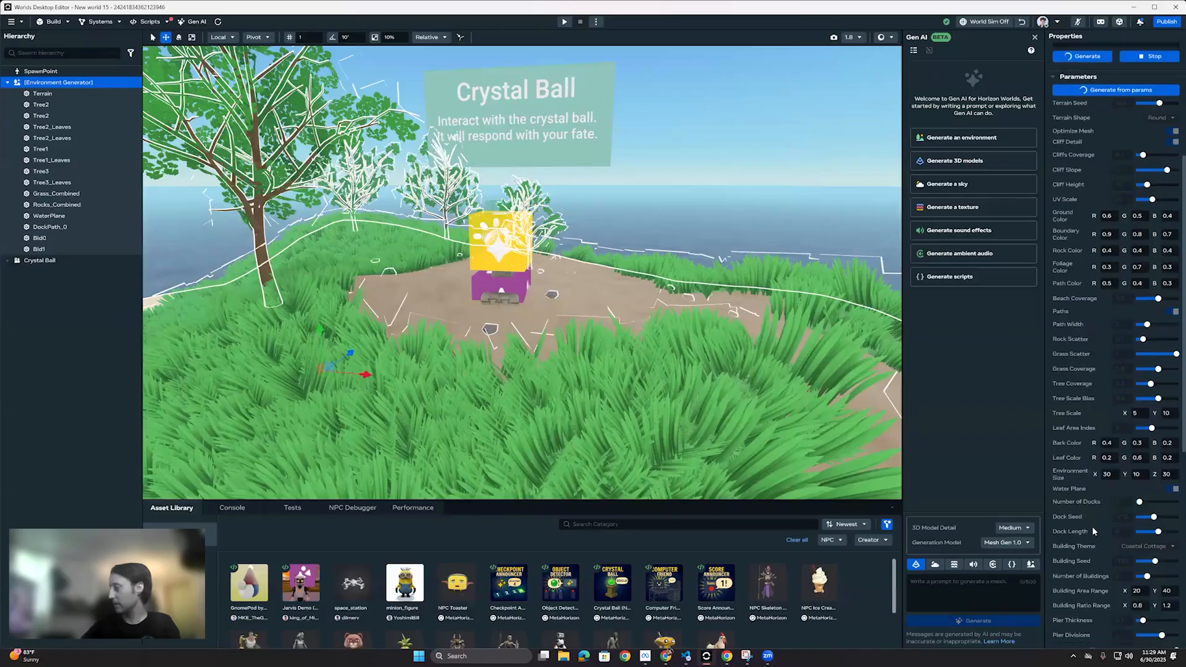
scroll(1093, 494, "down", 10)
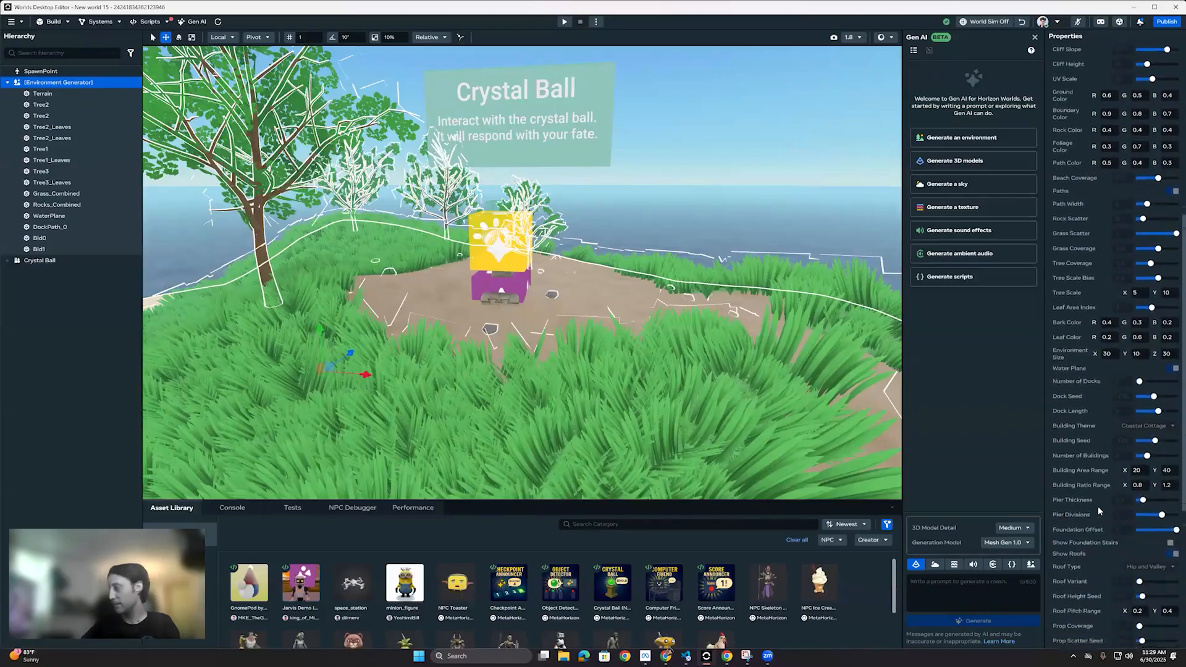
scroll(1102, 518, "up", 12)
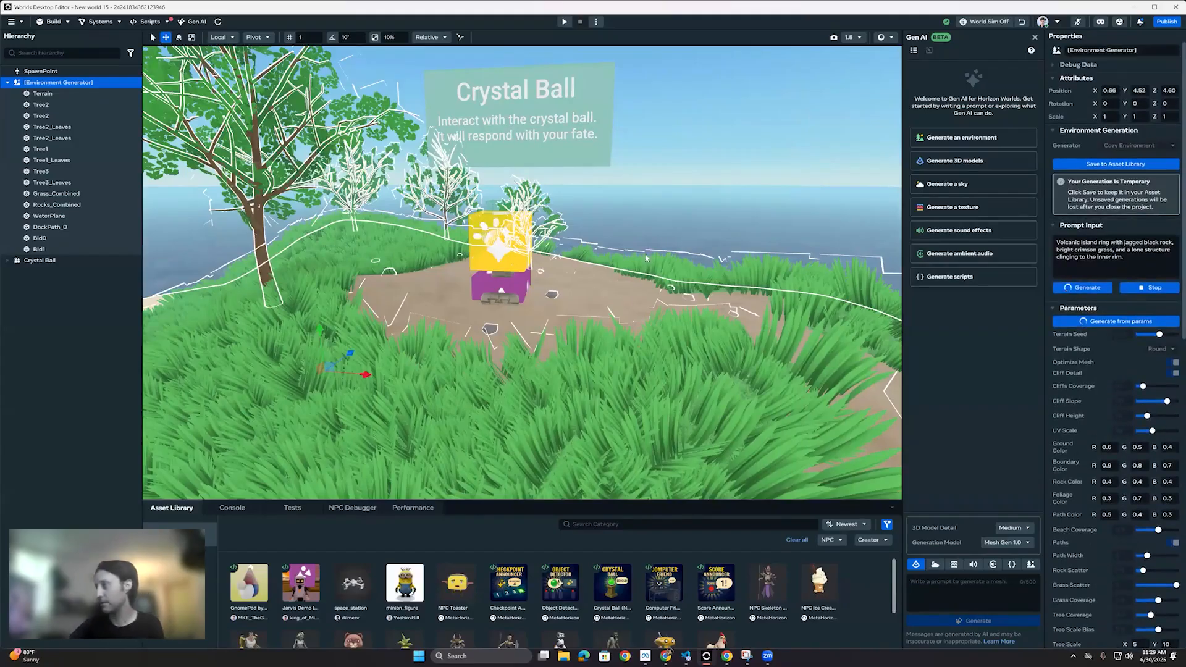
Step: Look around the generated island from several viewpoints, covering the hill, dock, beach and crystal ball
right_click_drag(646, 258, 652, 229)
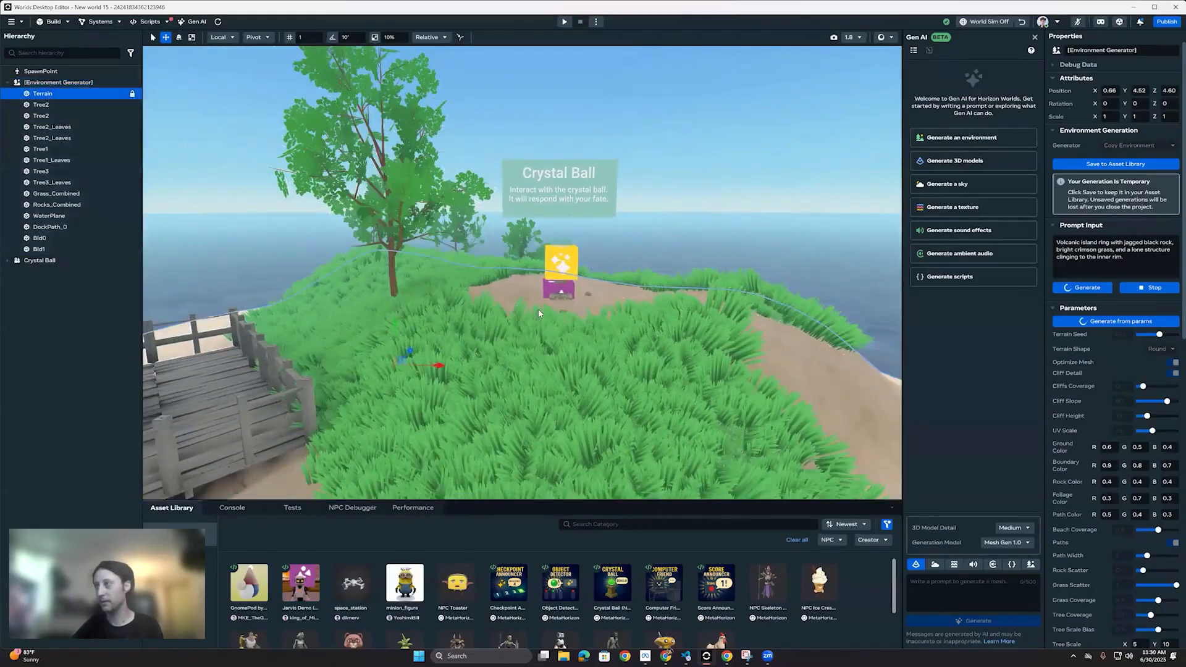
left_click(538, 309)
key("s")
mouse_move(391, 358)
right_mouse_down()
mouse_move(401, 375)
mouse_move(387, 358)
right_mouse_up()
left_click_drag(388, 353, 669, 279, "alt")
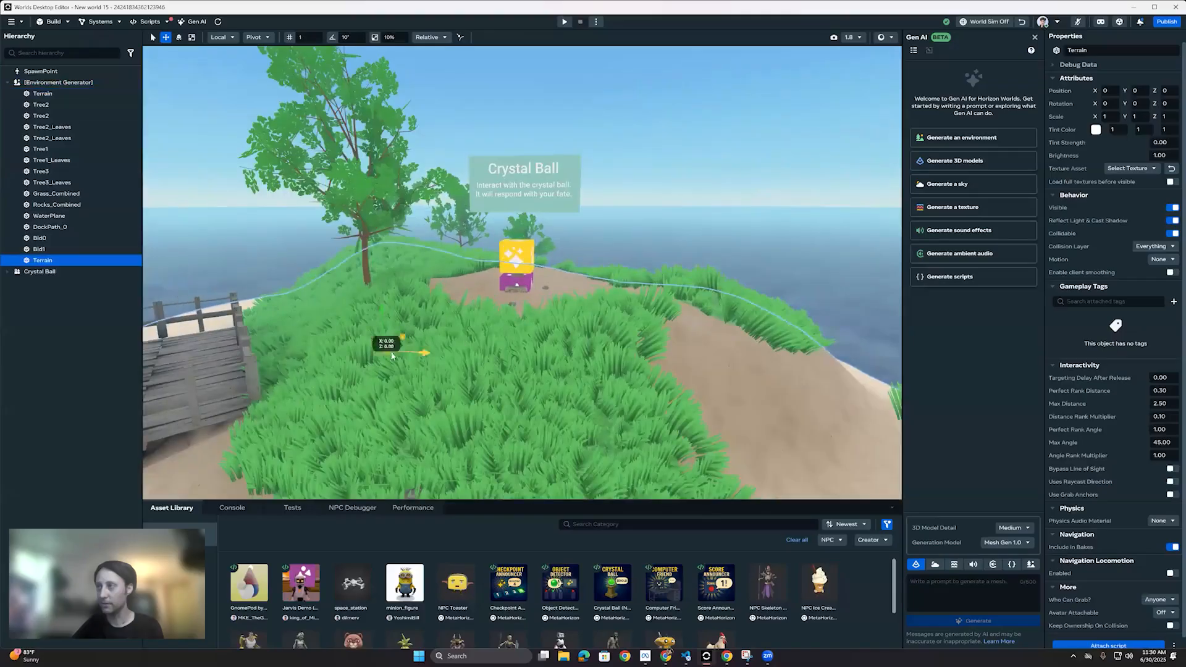
right_click_drag(536, 288, 505, 285)
key("d")
key("s")
key("e")
mouse_move(549, 284)
left_mouse_down()
mouse_move(625, 242)
mouse_move(624, 144)
mouse_move(606, 308)
mouse_move(539, 300)
left_mouse_up()
key("w")
key("r")
right_click_drag(523, 205, 579, 256)
key("w")
left_click(546, 241)
key("s")
key("s")
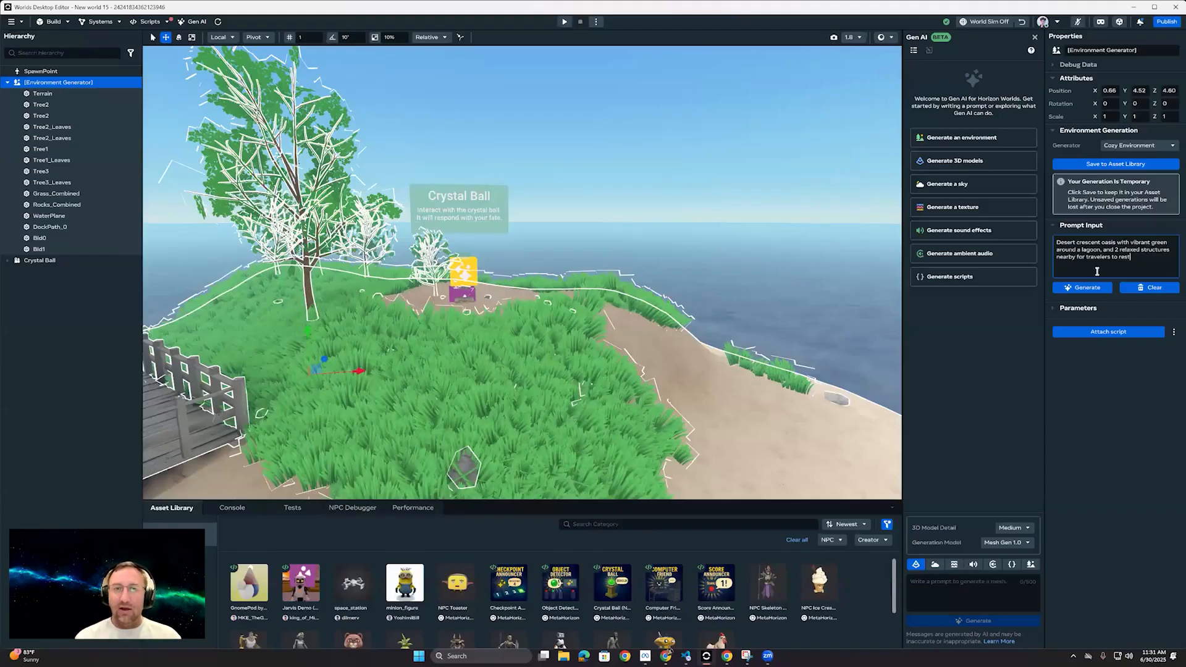
Step: Start a preview from the grass in front of the crystal ball and run the avatar past it across the island
right_click_drag(533, 320, 553, 371)
right_click(550, 284)
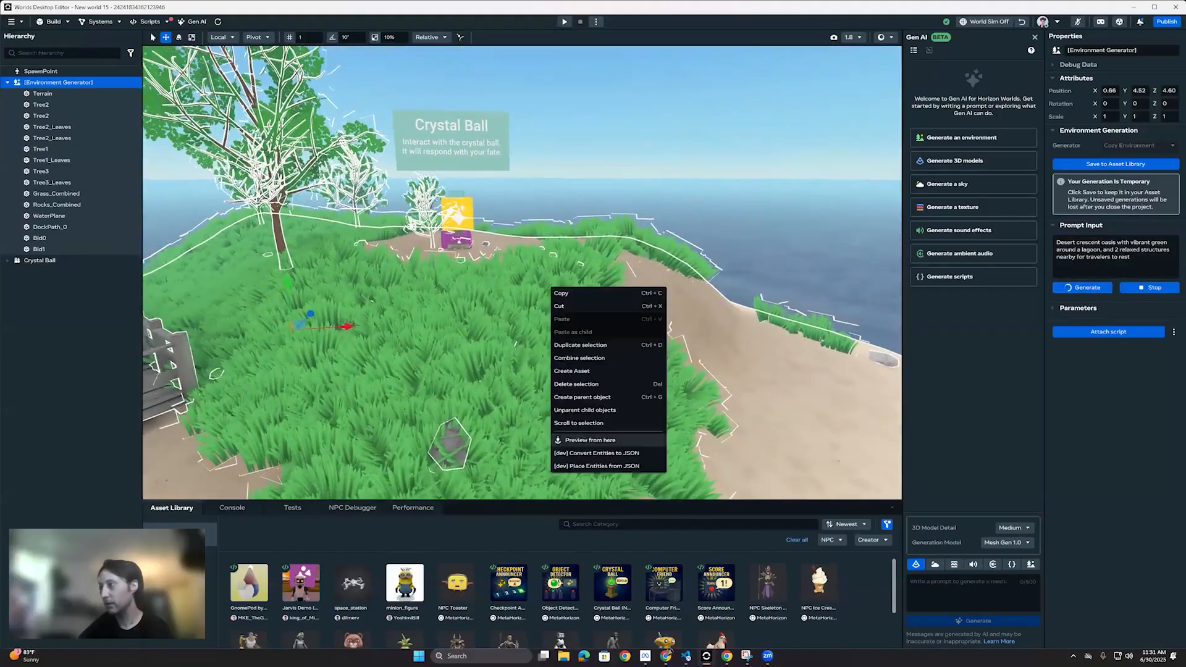
left_click(587, 439)
key("a")
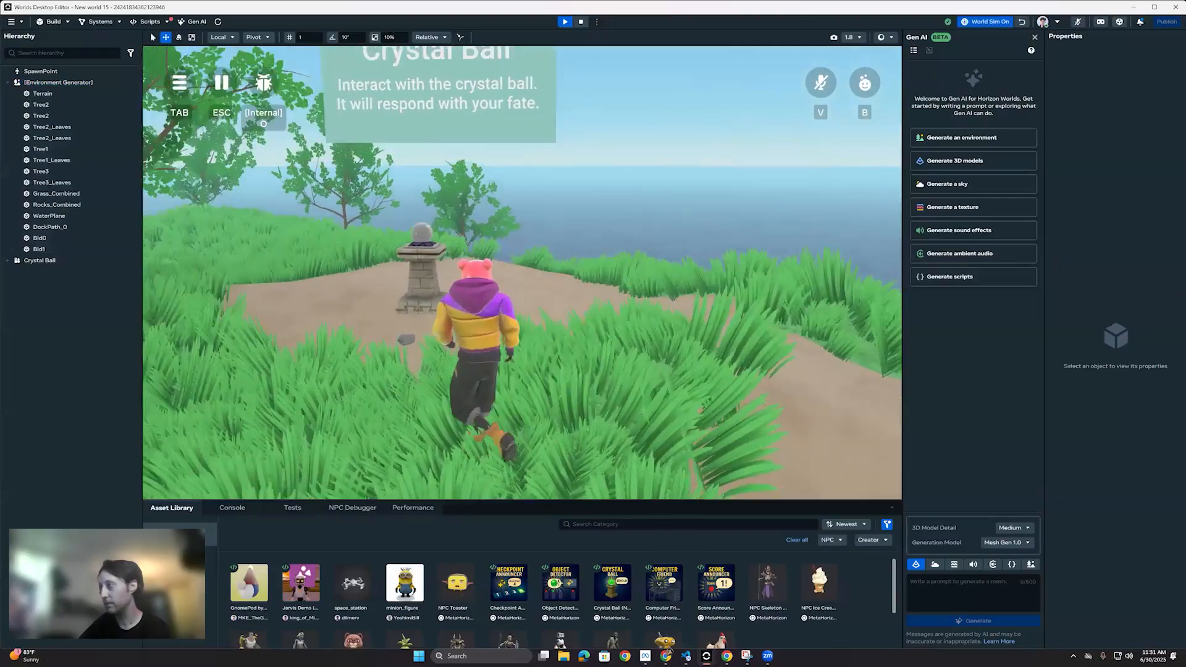
key("d")
key("a")
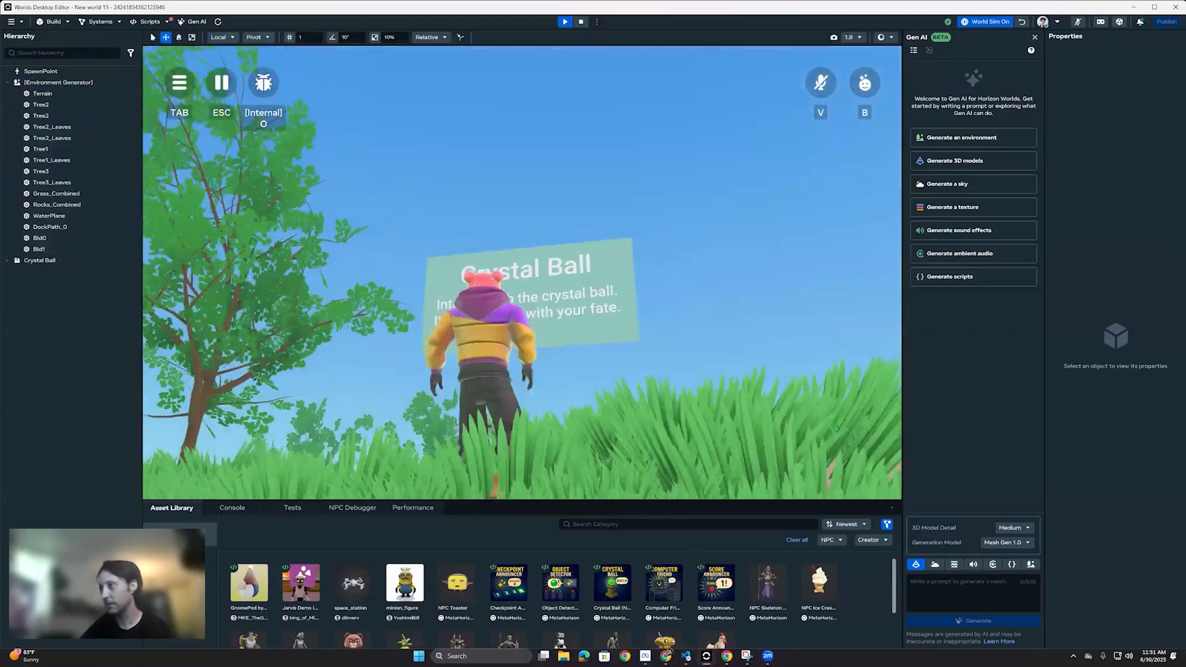
key("w")
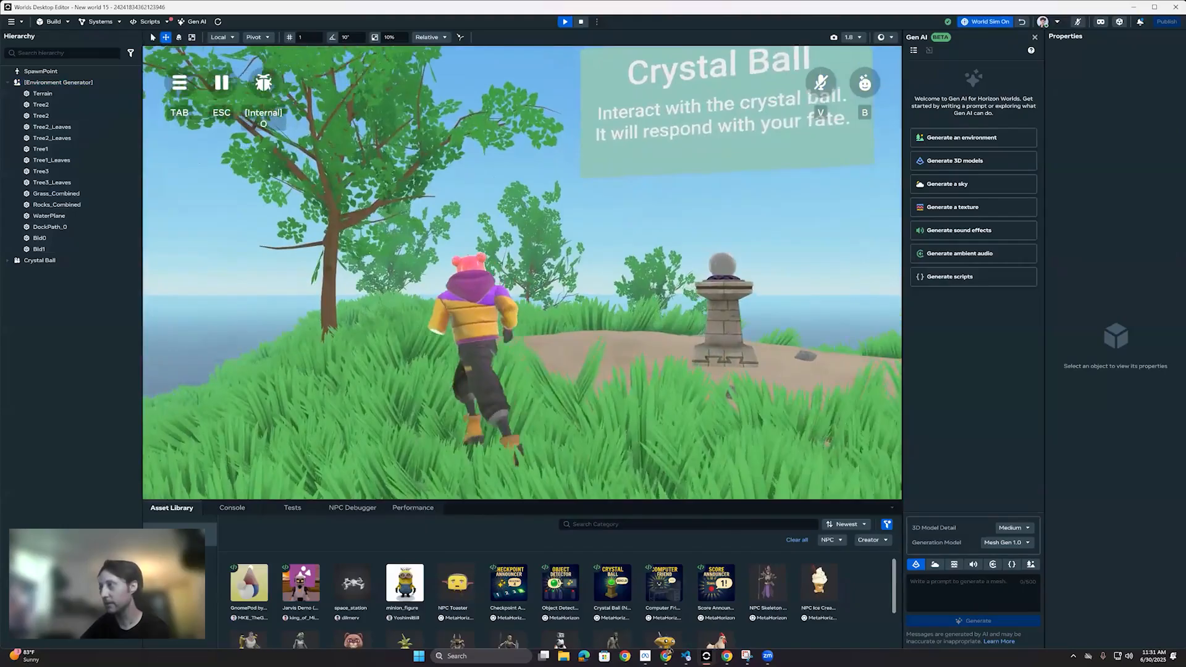
key("w")
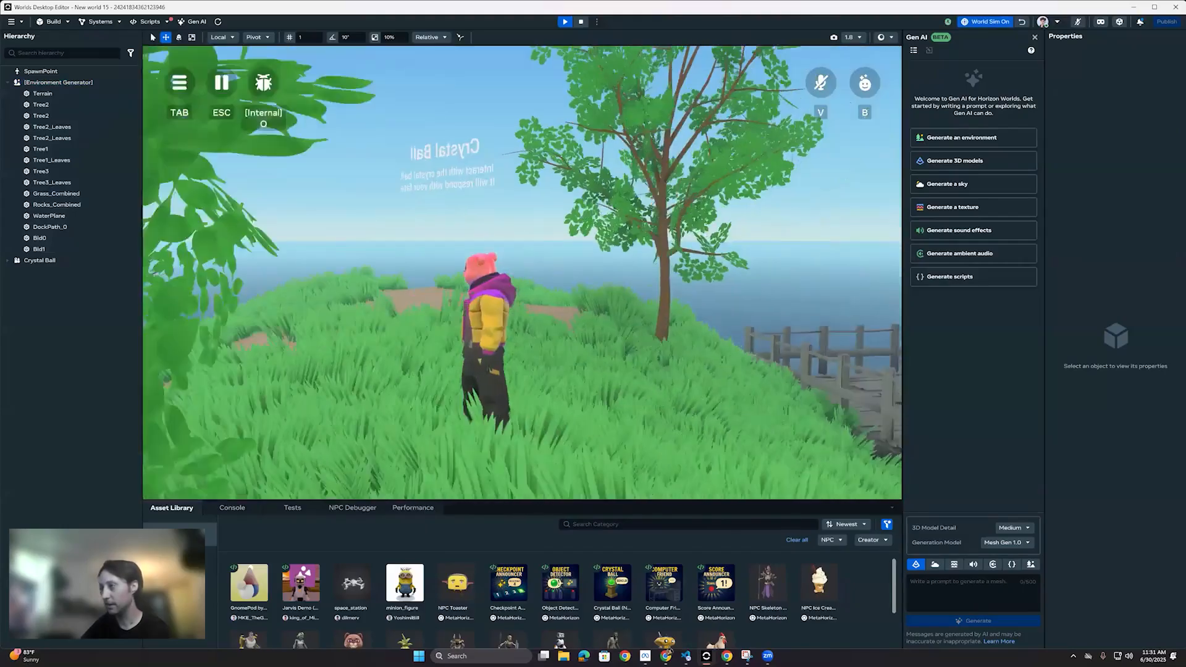
key("w")
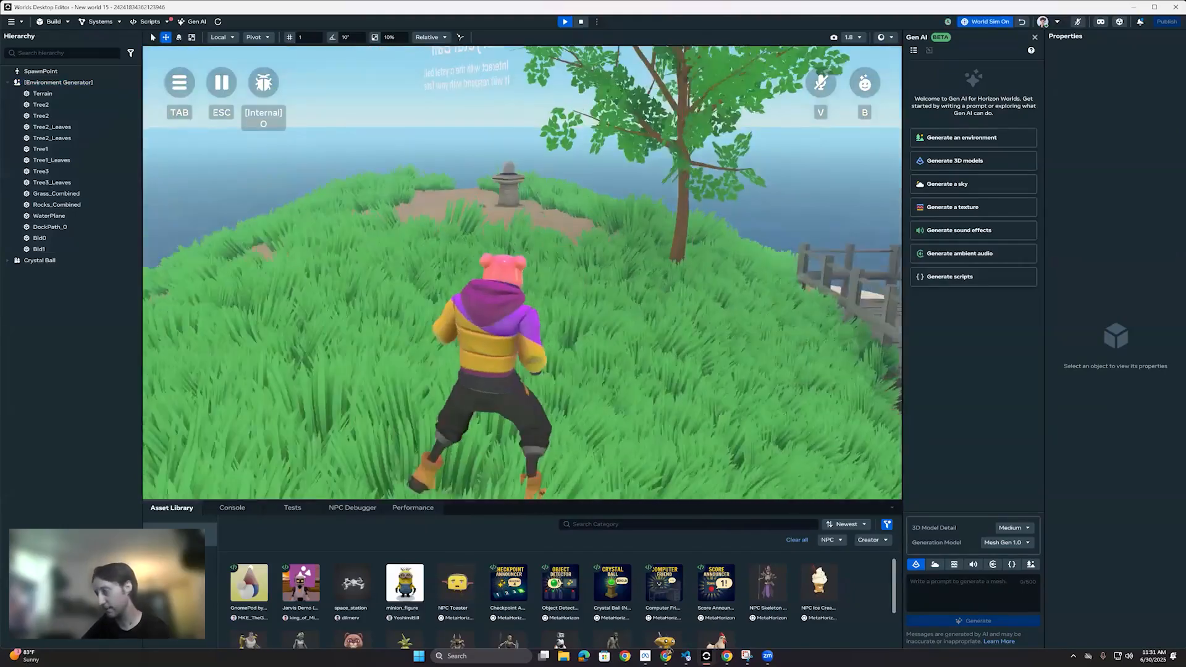
Step: Explore the grassy hill and its trees with the avatar, head back toward the crystal ball and stop the preview
key("w")
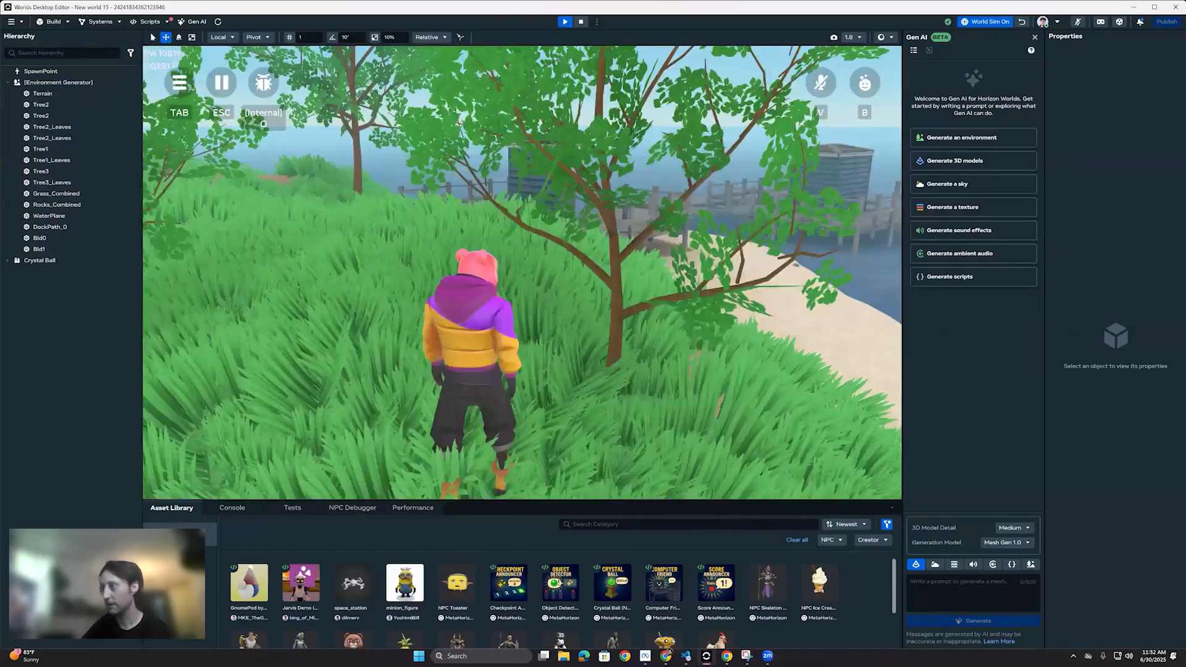
key("w")
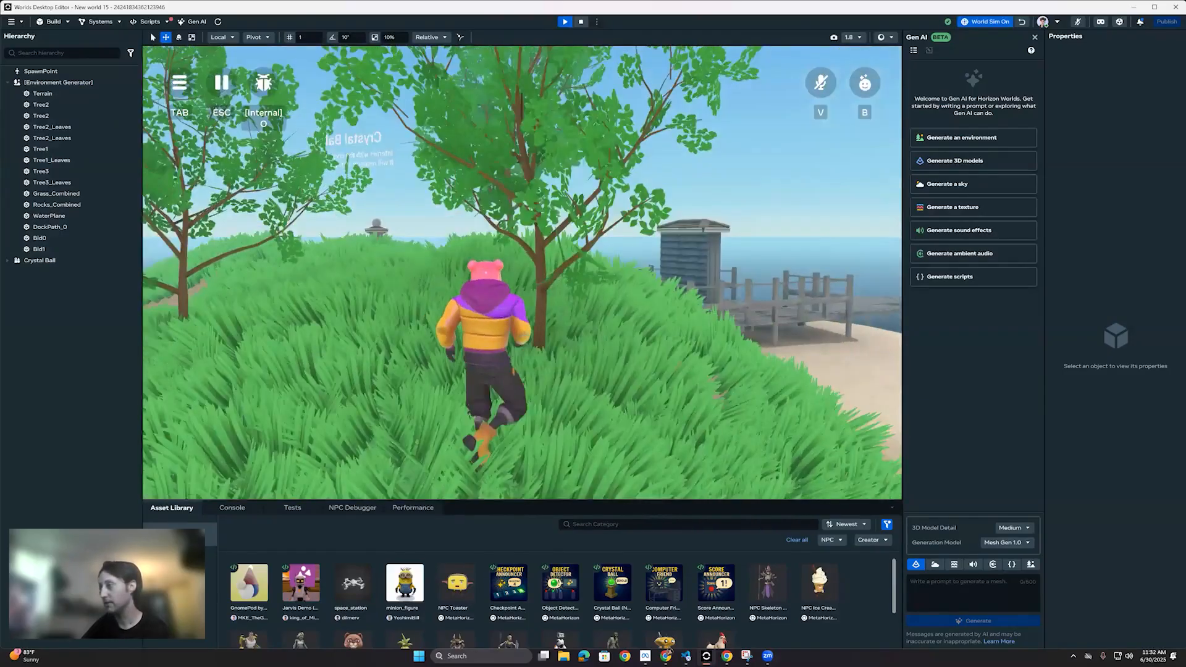
key("w")
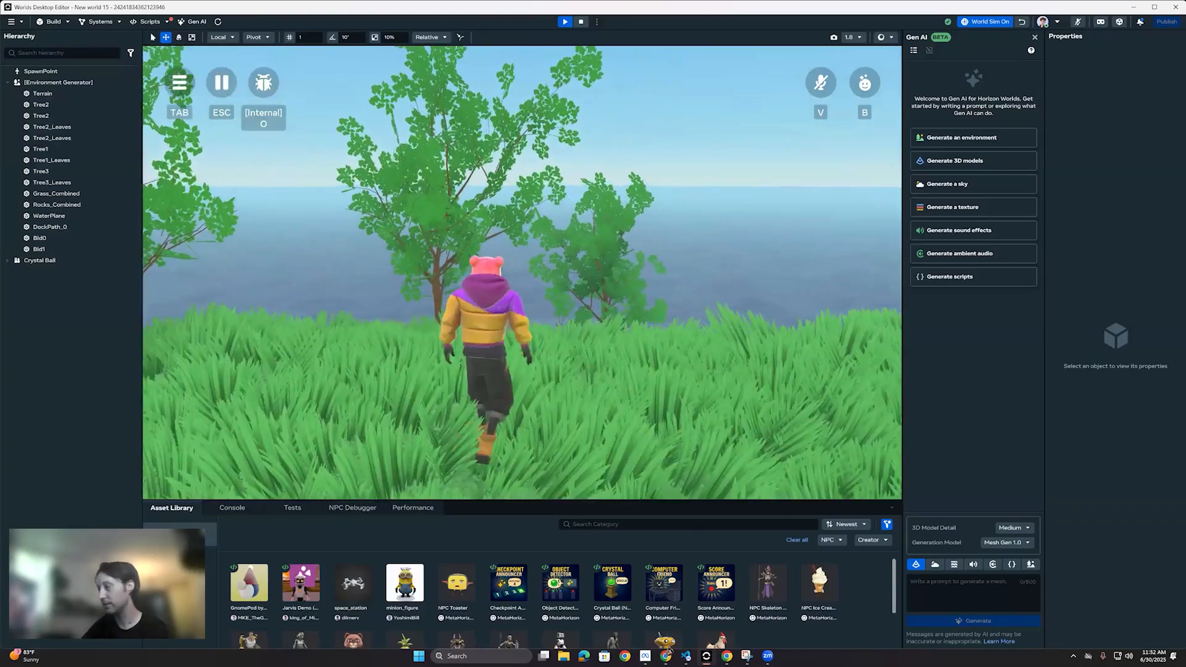
key("w")
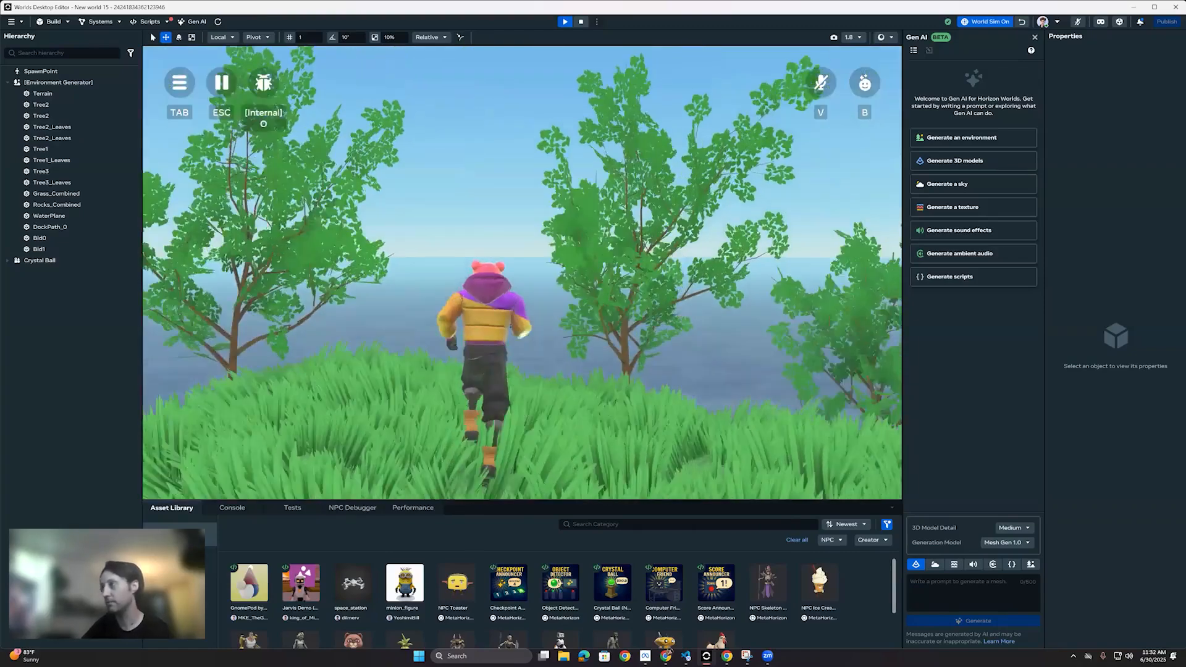
key("w")
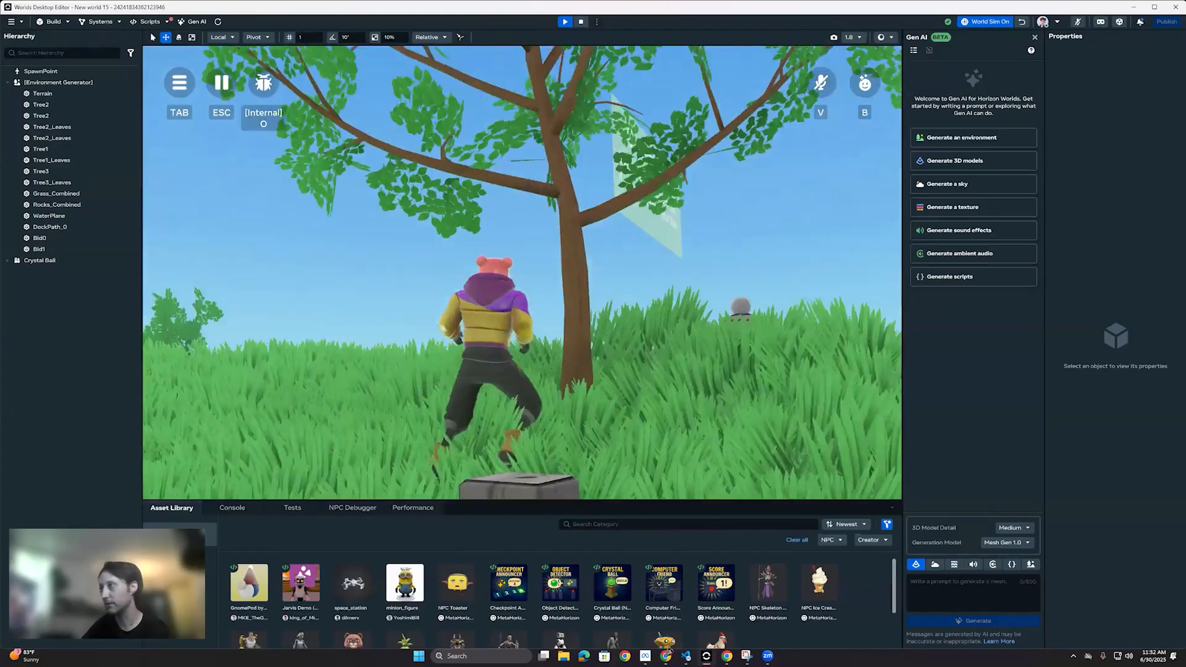
key("s")
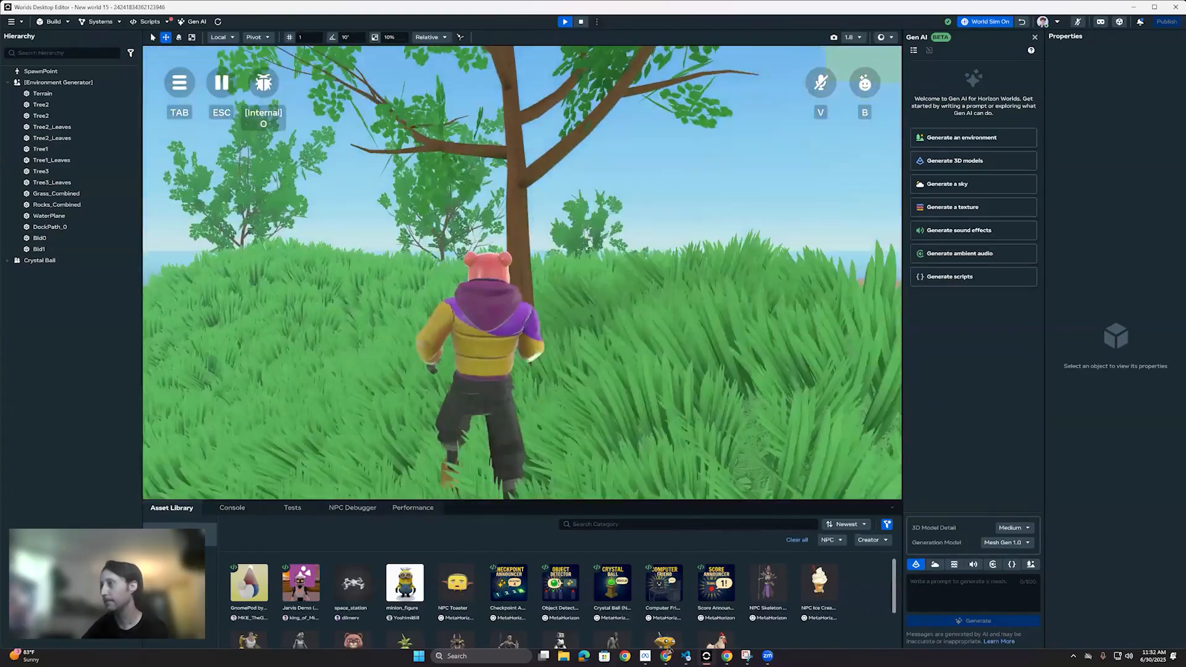
key("w")
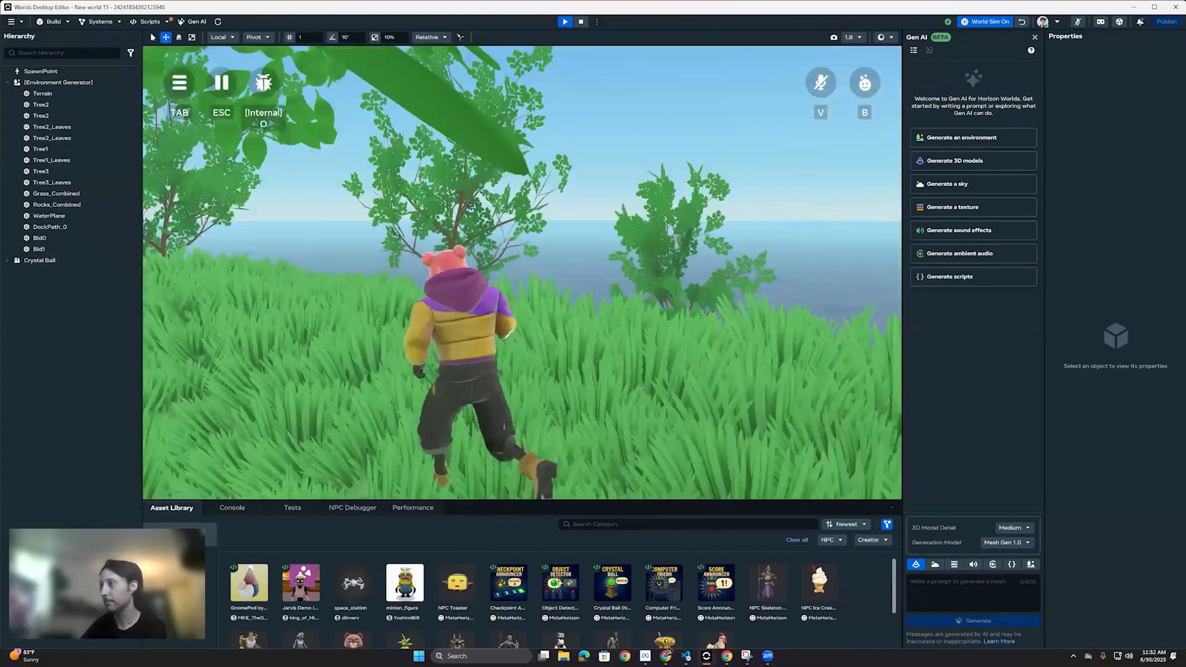
key("w")
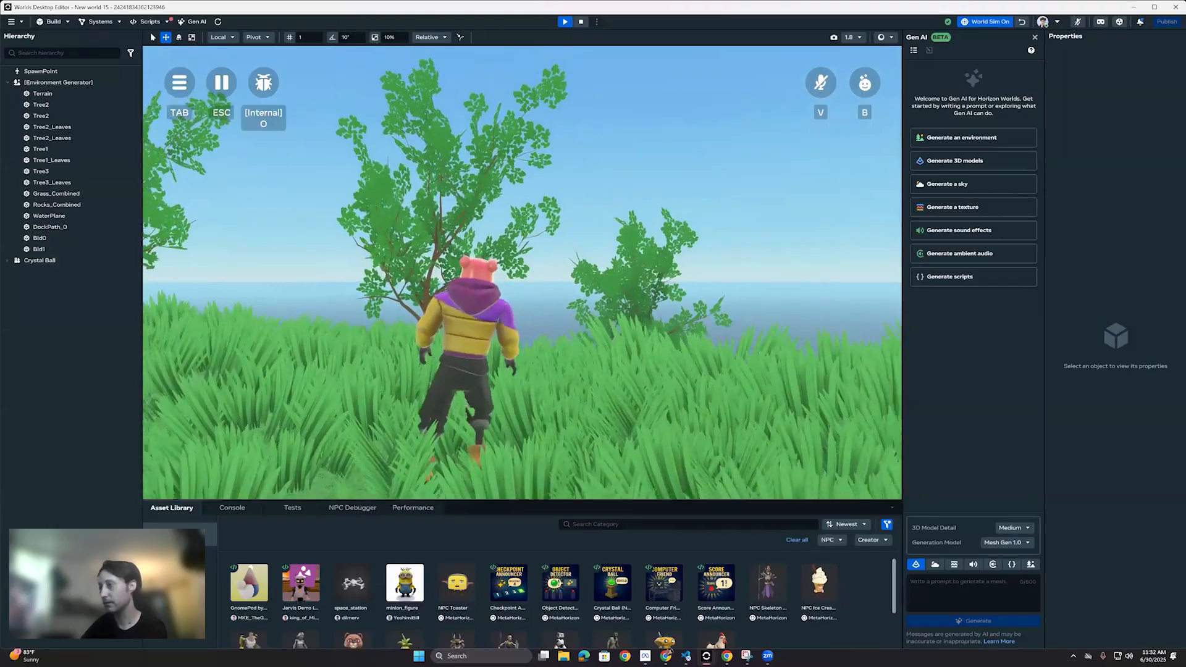
key("w")
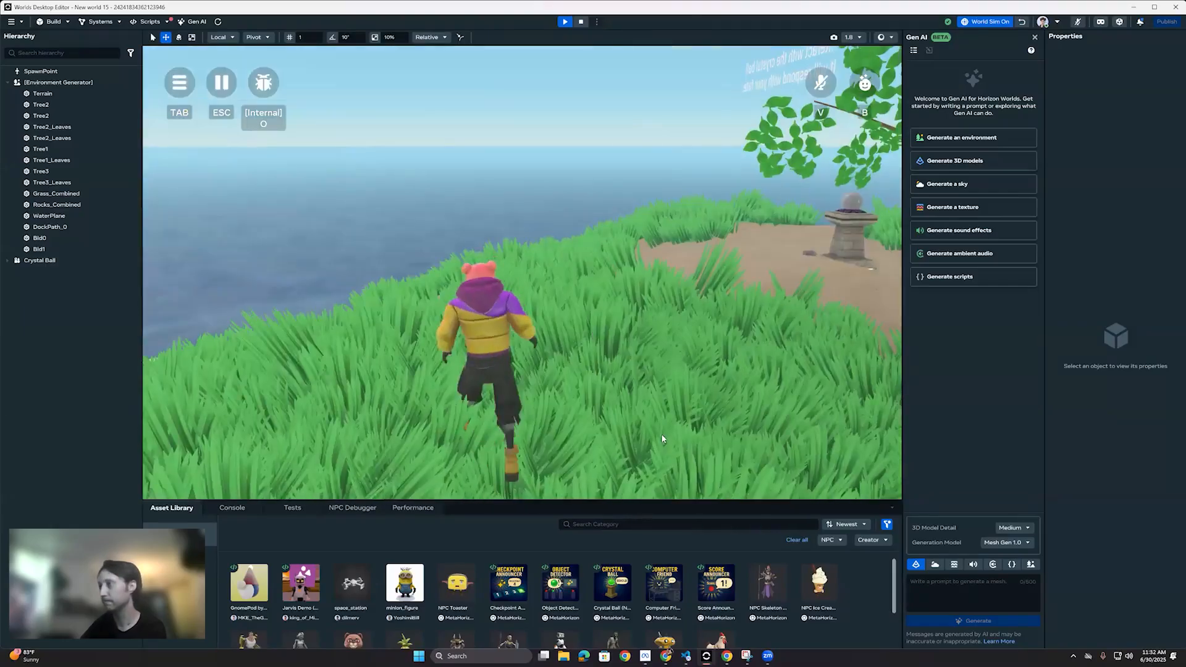
key("Escape")
Step: Inspect the island in the editor from above the grass, viewing the dock, the sandy slope and the crystal ball
right_click_drag(510, 334, 581, 413)
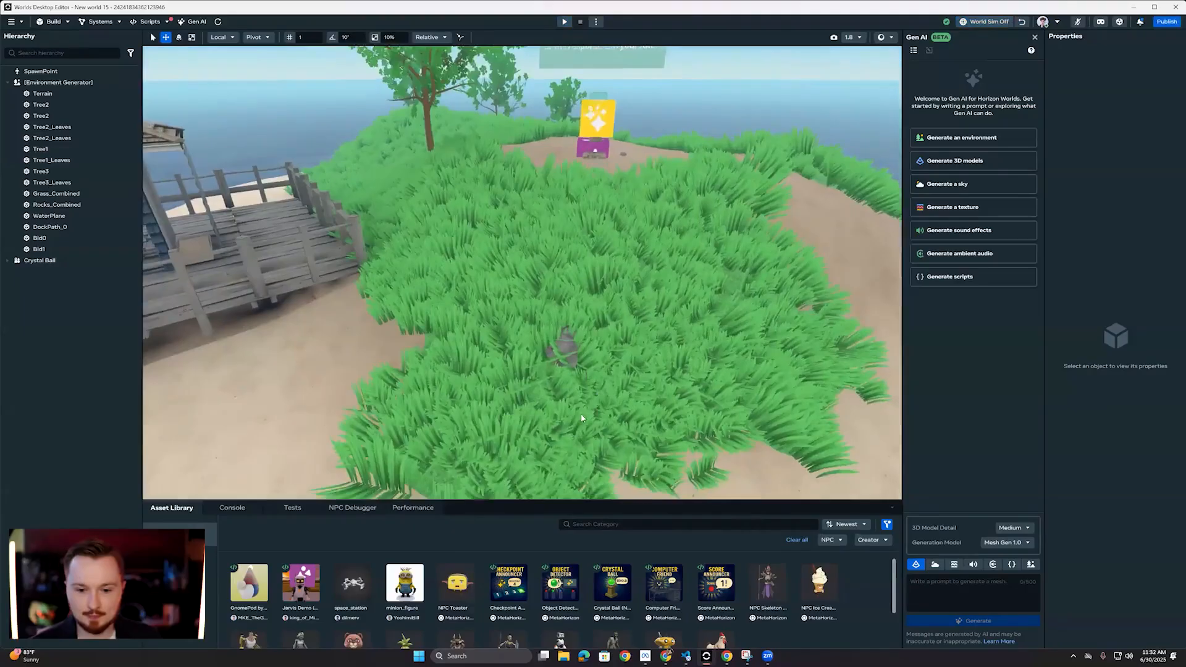
key("w")
right_click_drag(511, 360, 566, 353)
key("w")
key("s")
key("s")
key("d")
key("a")
key("s")
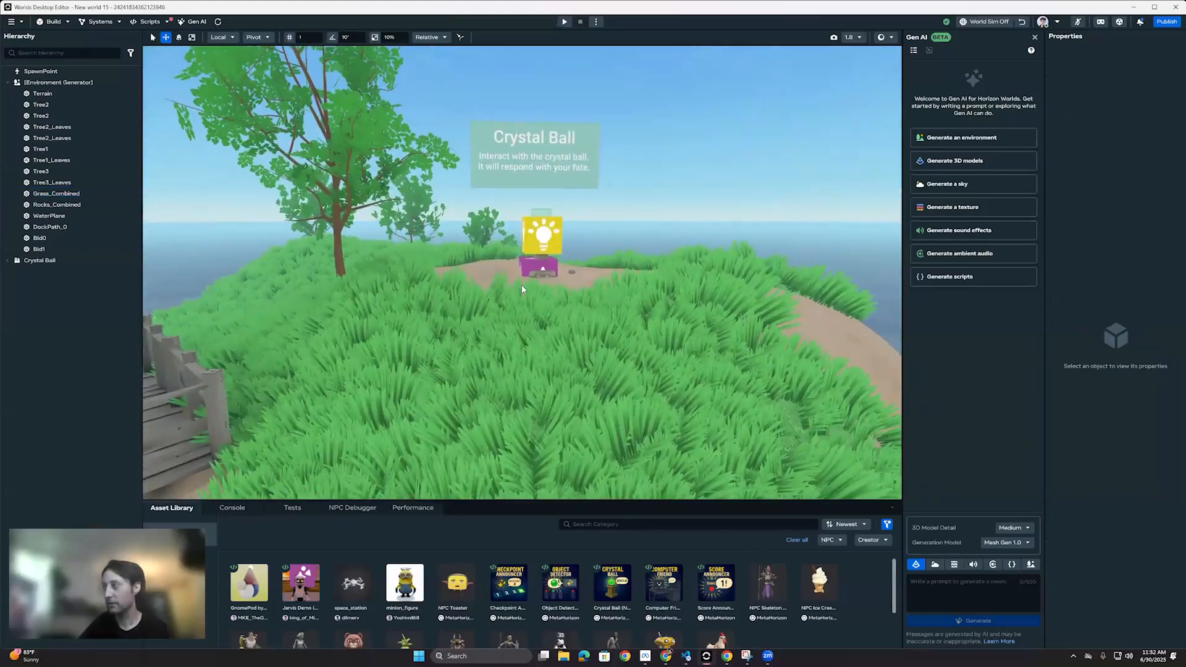
key("d")
right_click_drag(495, 374, 444, 425)
key("s")
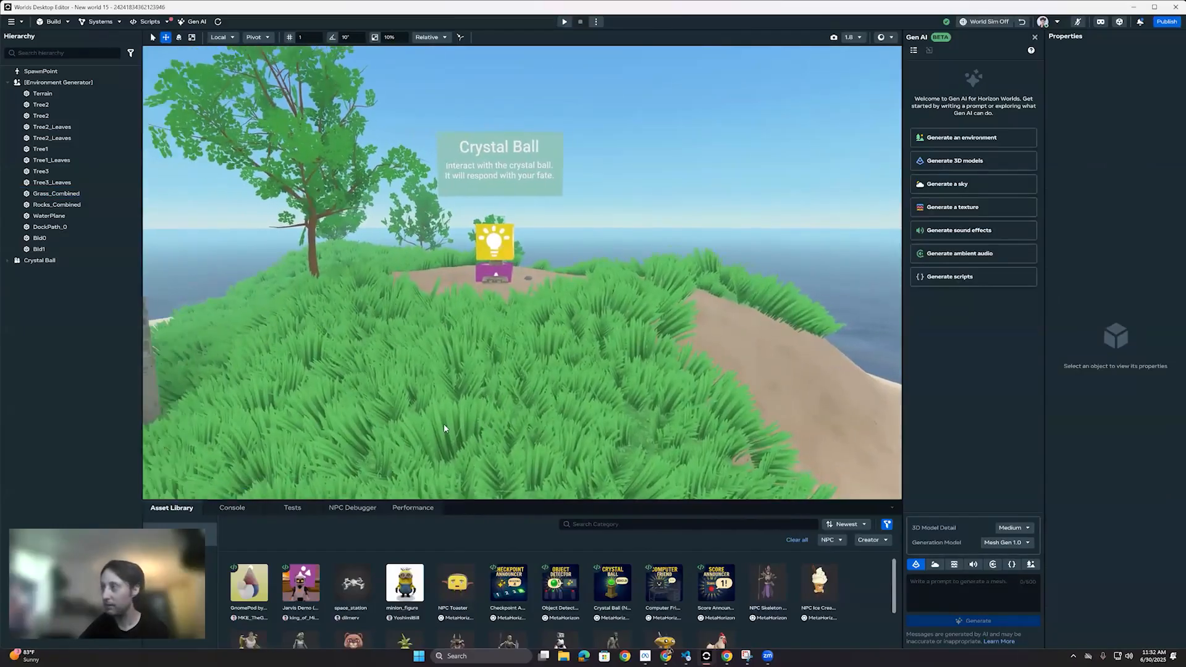
Step: Inspect the grassy hill around the crystal ball in the editor, including the dock cabin, the trees and the sandy slope
key("w")
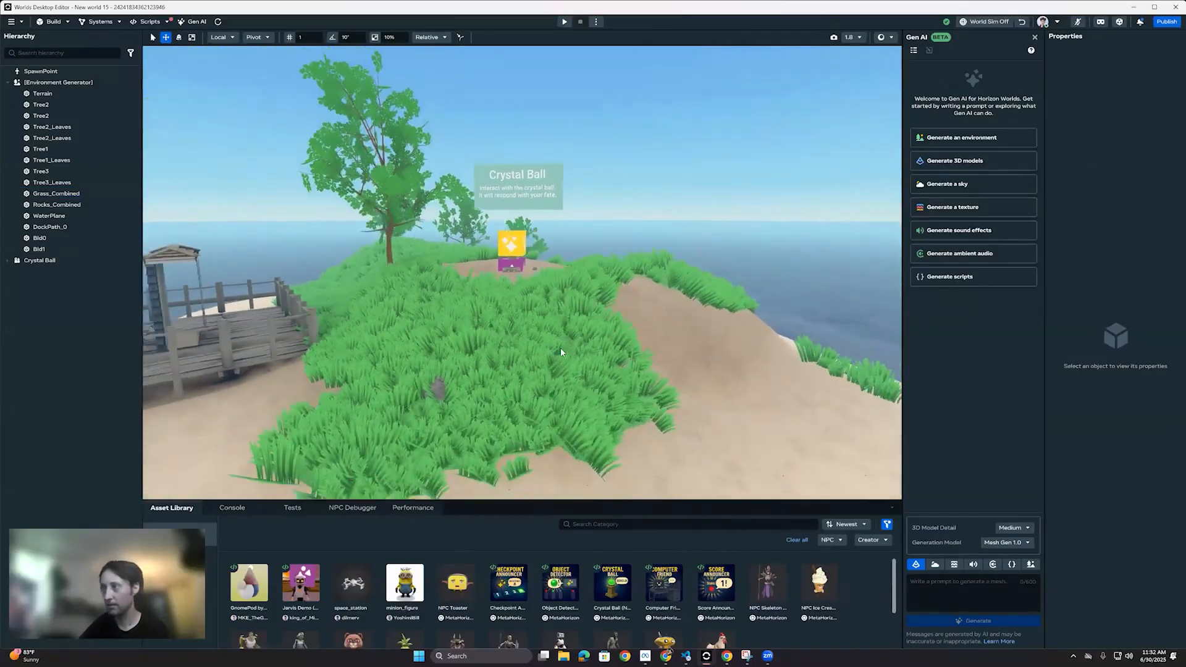
key("s")
right_click_drag(349, 208, 495, 354)
key("s")
key("w")
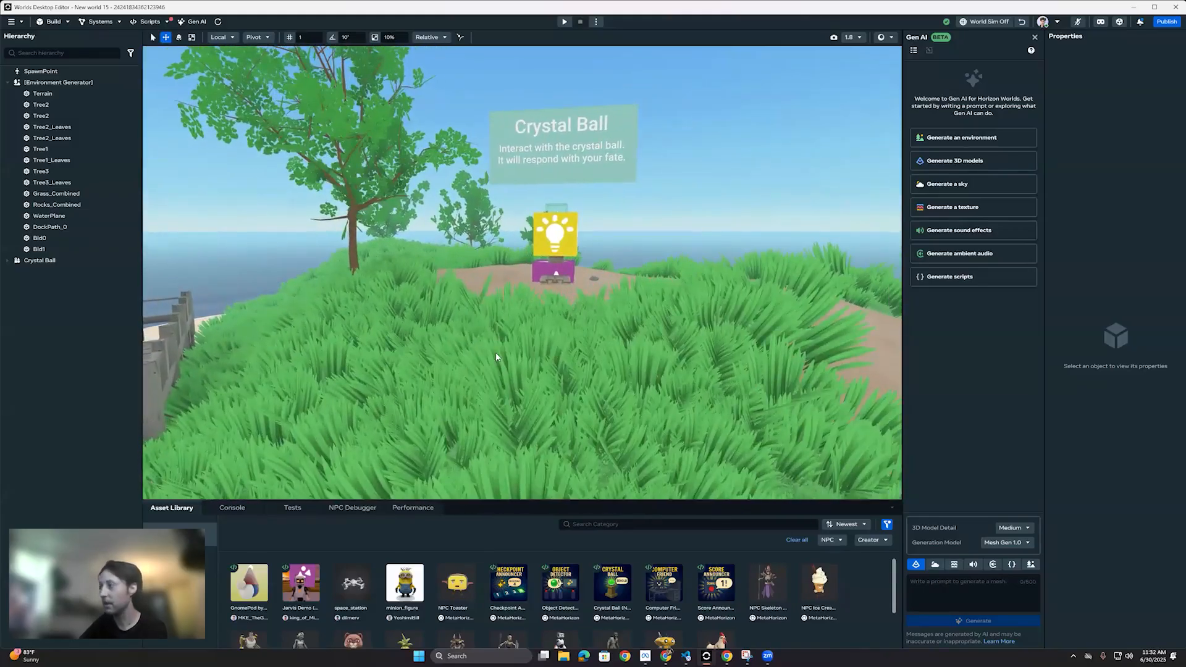
key("d")
right_click_drag(538, 419, 277, 335)
key("w")
key("d")
key("w")
key("d")
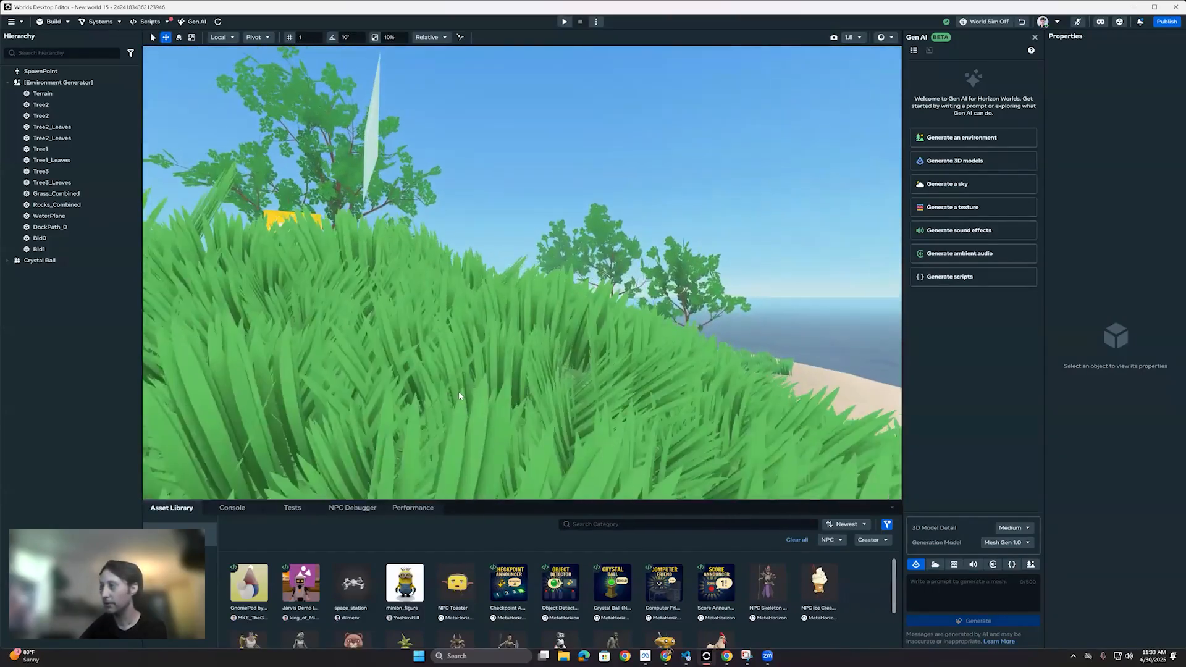
Step: Look over the island from above the terrain, covering the cabins, dunes and crystal ball
right_click_drag(607, 507, 585, 438)
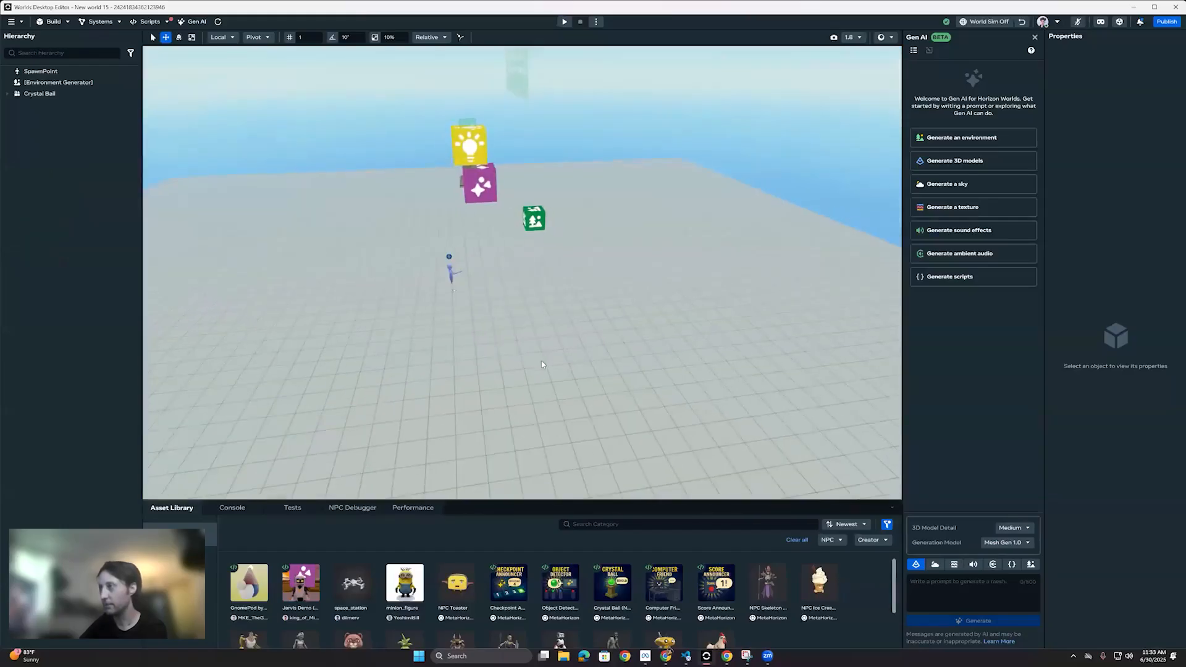
right_click_drag(333, 303, 877, 357)
key("w")
key("s")
right_click_drag(371, 278, 531, 297)
Step: Enter the prompt "a ring island with three alpine cabins and some dry yellow grass with a few trees with red leaves" and generate the environment
left_click(66, 84)
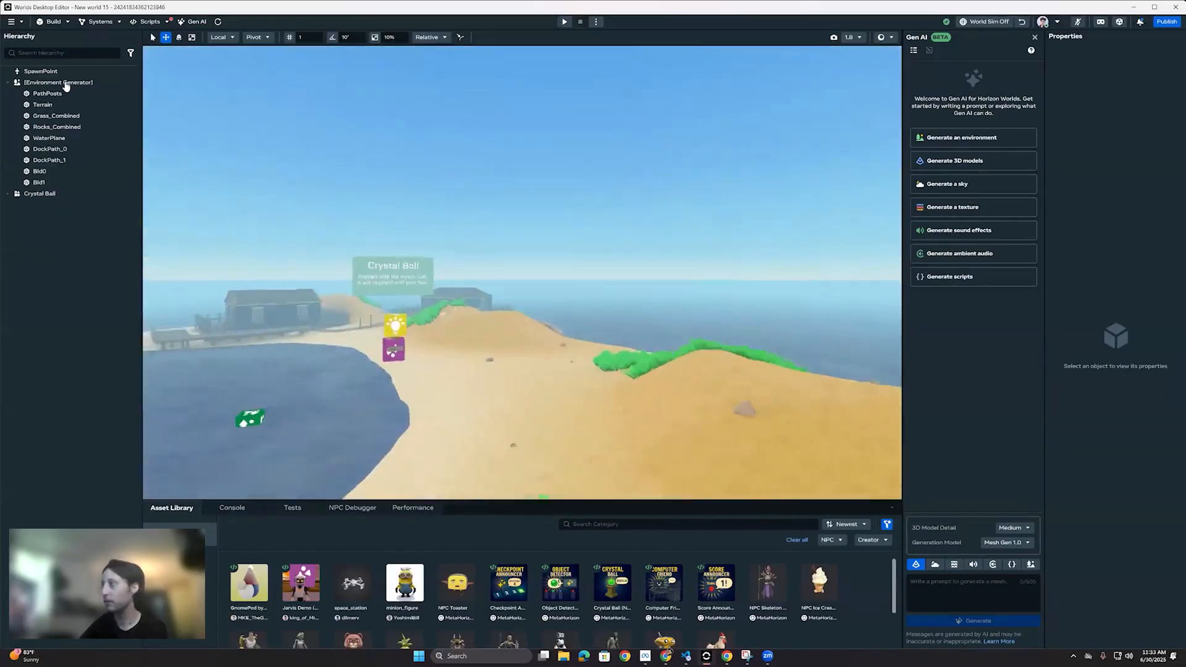
right_click_drag(536, 315, 588, 320)
key("s")
key("w")
right_click_drag(588, 335, 591, 307)
key("s")
key("a")
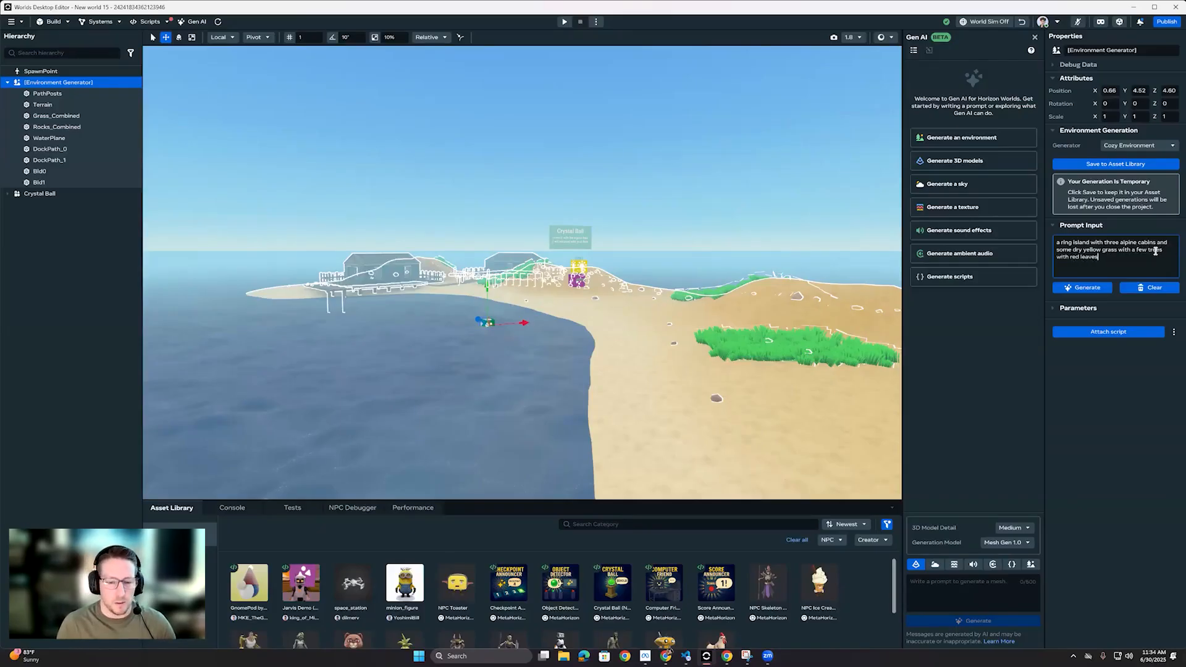
right_click_drag(629, 284, 608, 328)
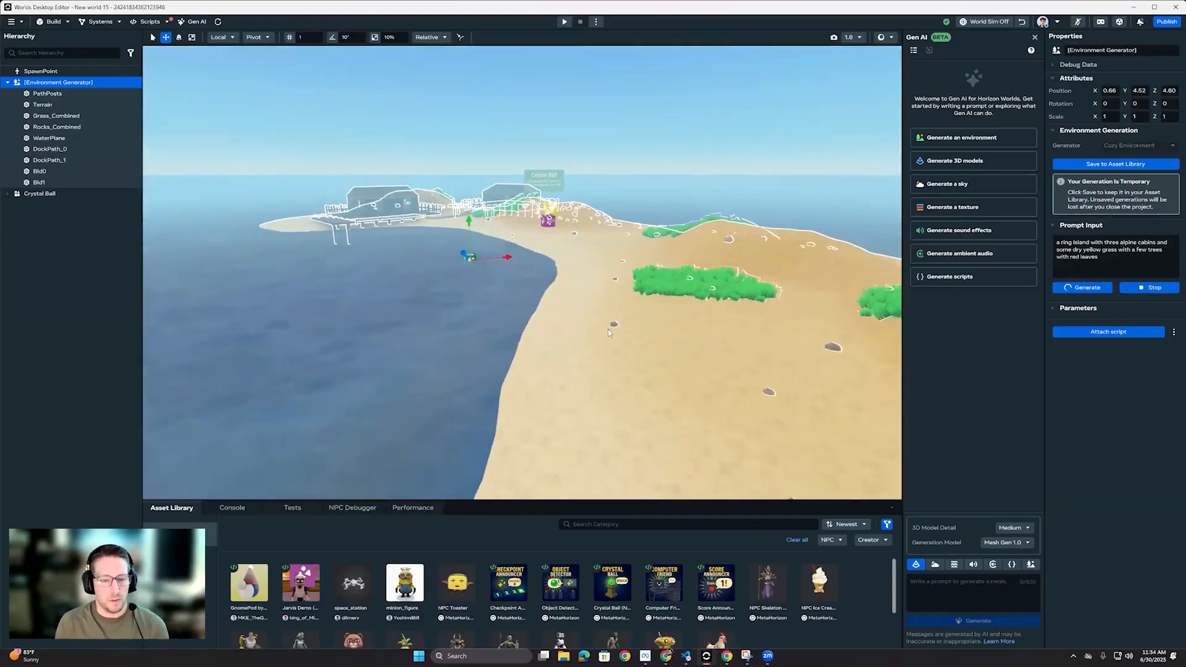
Step: Examine the water plane, the terrain and the whole Environment Generator object, and view the beach around the crystal ball
left_click(607, 183)
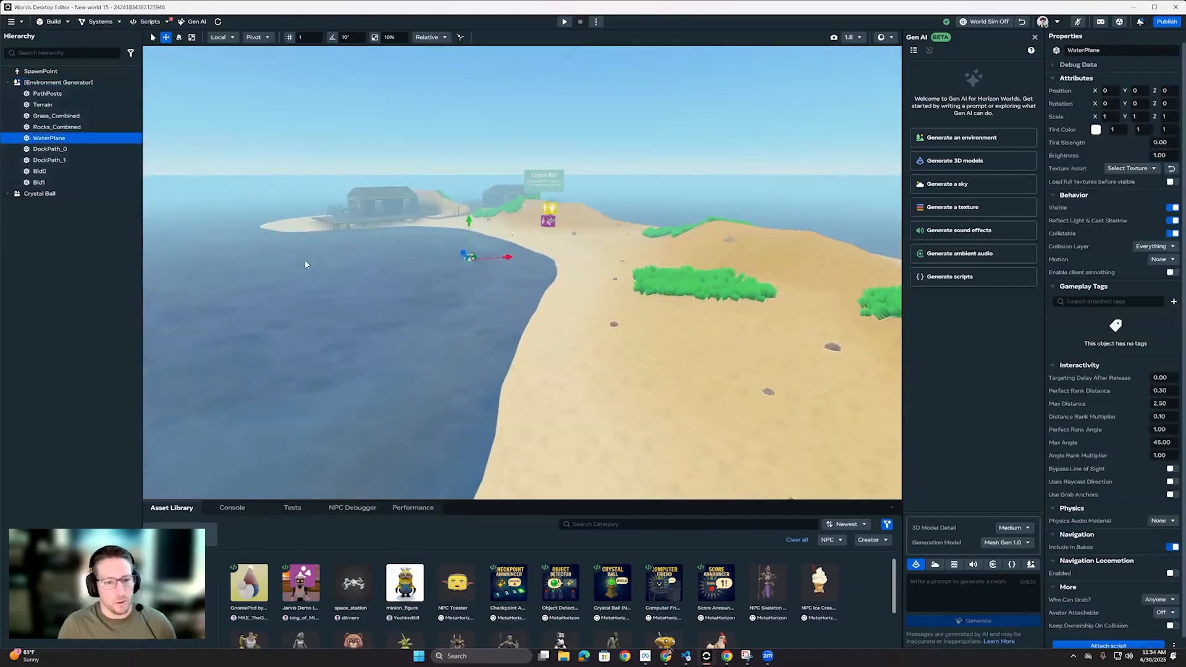
left_click(639, 391)
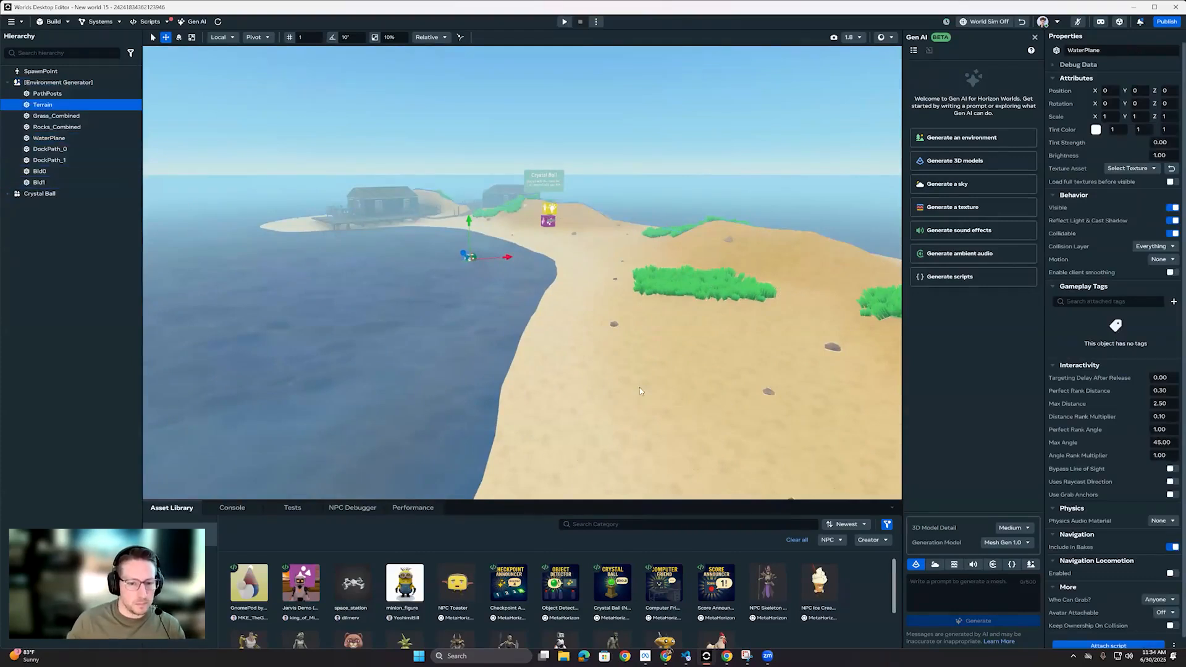
right_click_drag(529, 299, 317, 228)
key("w")
scroll(552, 278, "up", 2)
left_click(63, 85)
right_click_drag(575, 289, 667, 536)
key("w")
scroll(556, 268, "up", 3)
scroll(554, 267, "up", 3)
key("s")
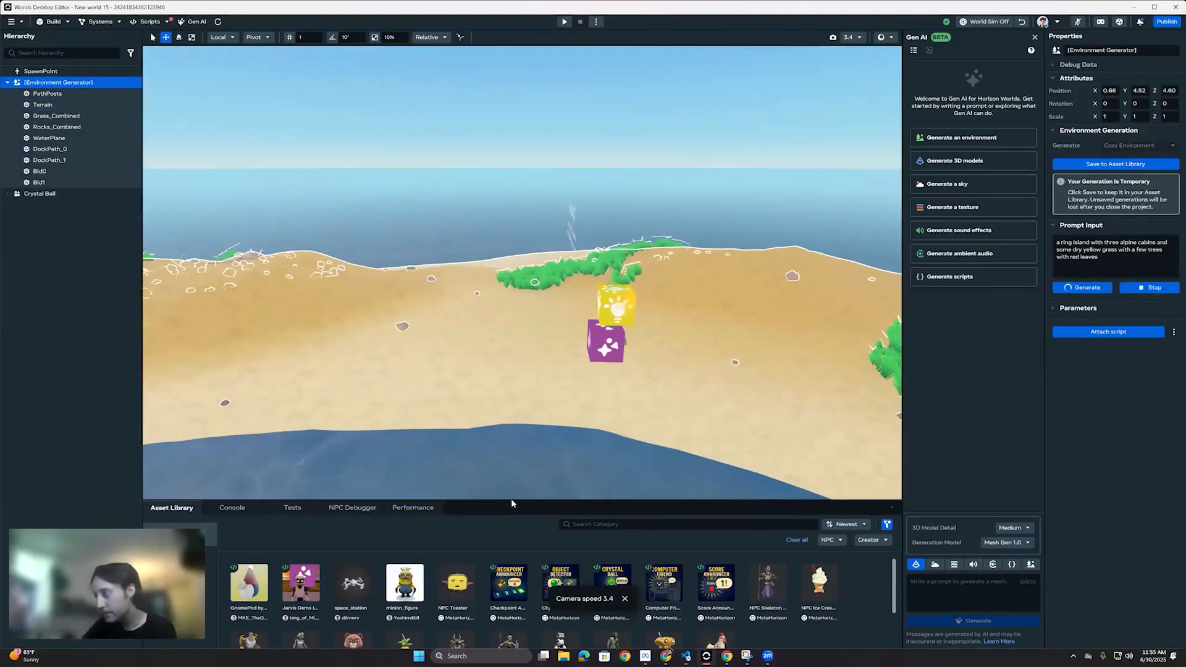
Step: Enlarge the asset library and place the Computer Friend NPC asset on the floor inside the cabin
left_click_drag(609, 501, 636, 394)
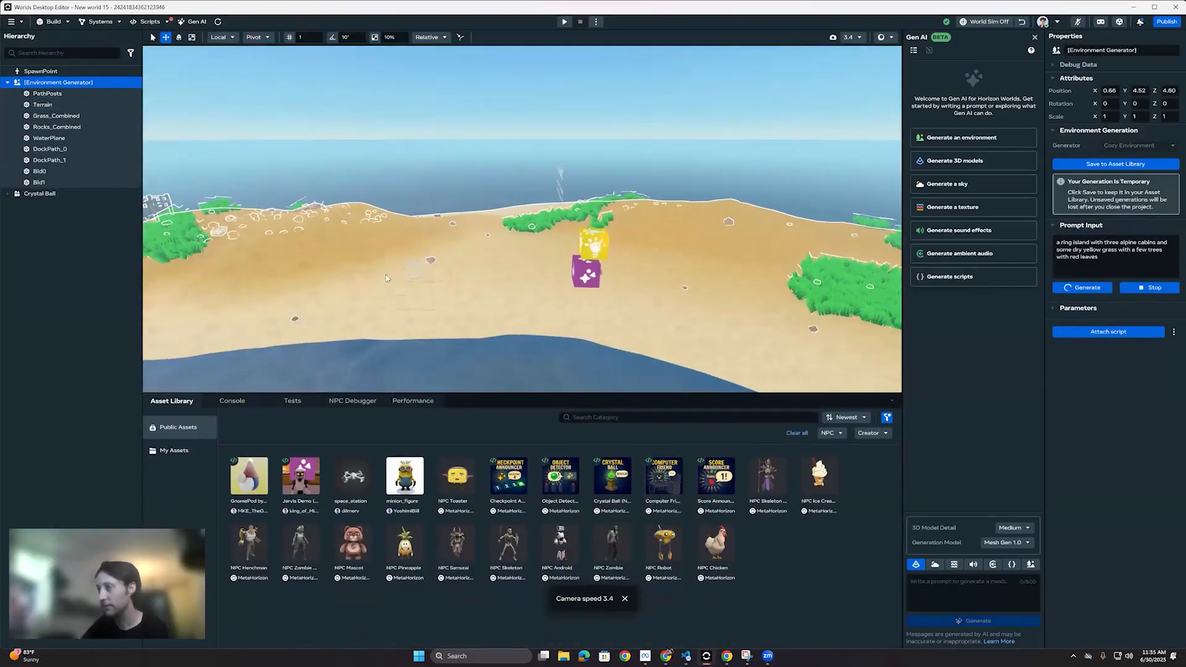
right_click_drag(629, 299, 680, 239)
key("s")
scroll(198, 236, "down", 5)
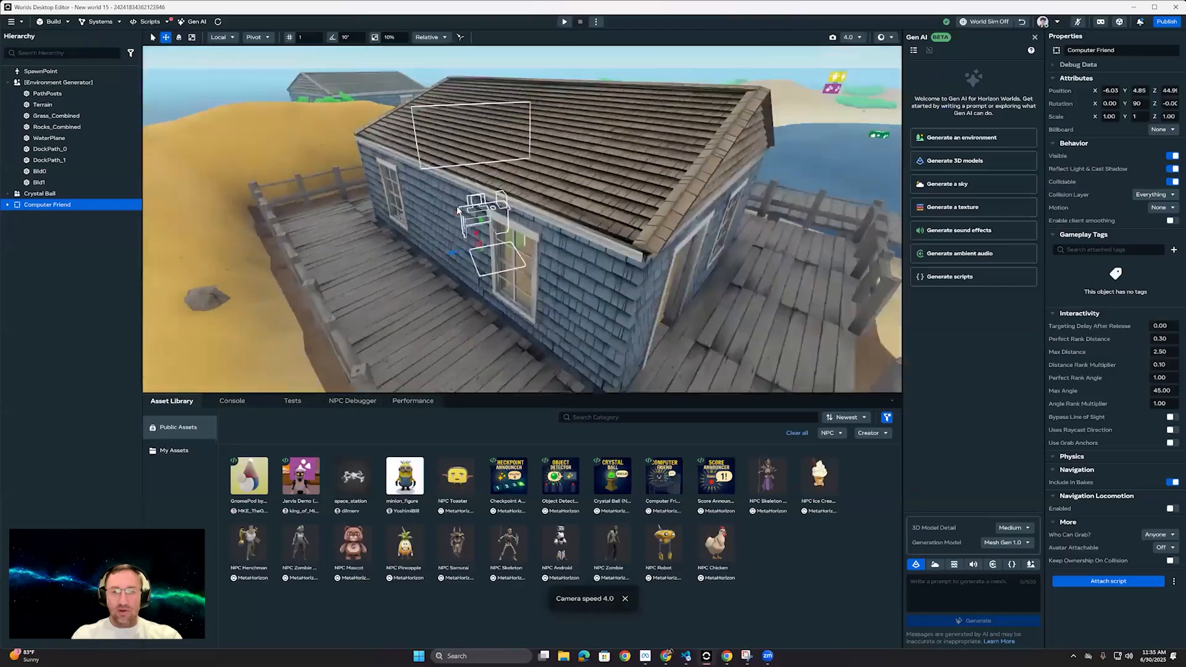
scroll(499, 274, "up", 10)
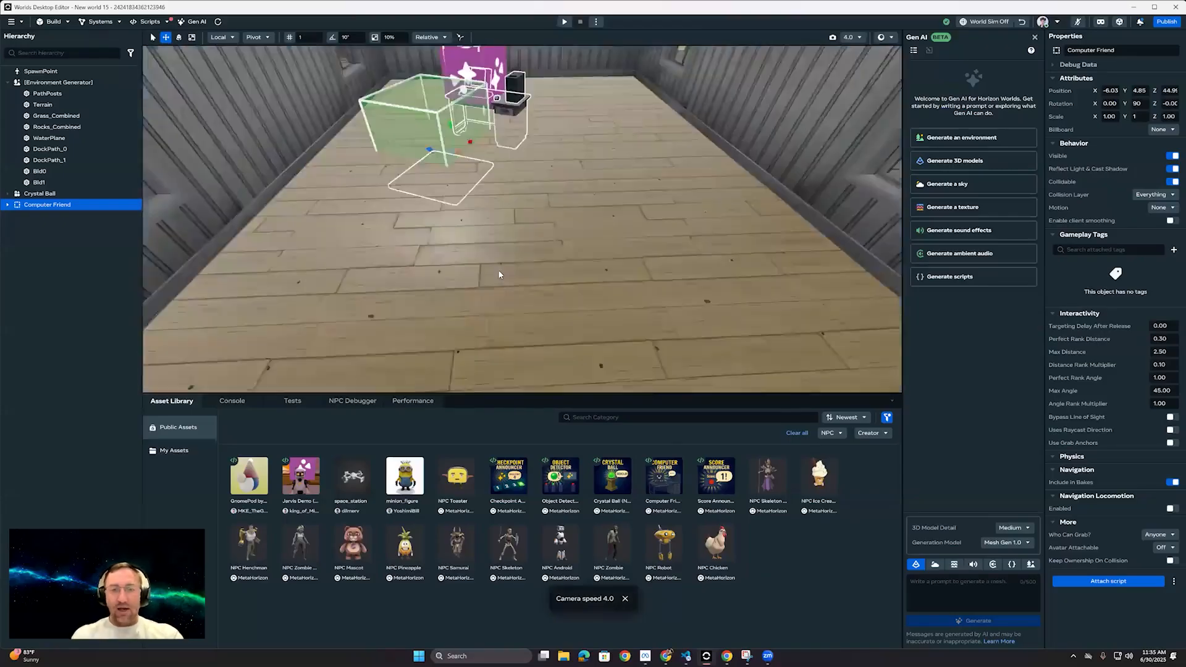
Step: Move the Computer Friend within the cabin to about X -3.95, Y 5.60 and turn it to about 60° around Y
key("f")
left_click_drag(499, 273, 613, 250)
key("w")
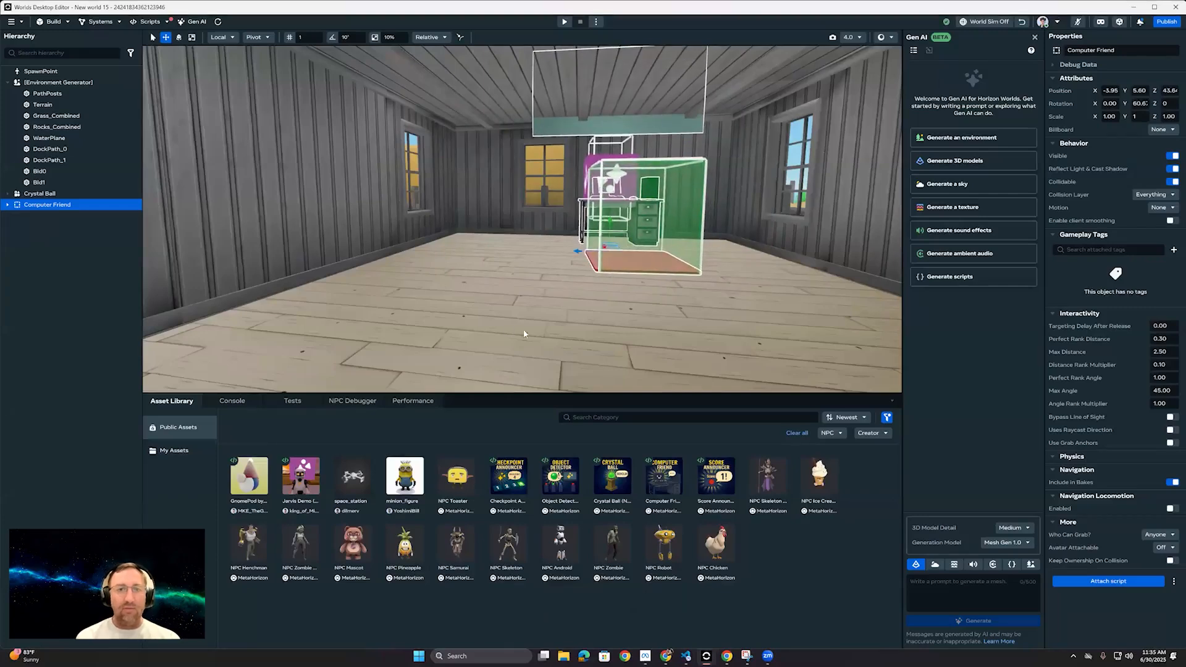
key("s")
mouse_move(559, 317)
right_mouse_down()
mouse_move(504, 344)
mouse_move(515, 315)
mouse_move(554, 327)
mouse_move(587, 402)
mouse_move(577, 481)
mouse_move(549, 320)
right_mouse_up()
key("d")
key("s")
Step: Start a preview and run the avatar along the dock into the cabin, up to the Computer Friend's red mat
left_click(587, 473)
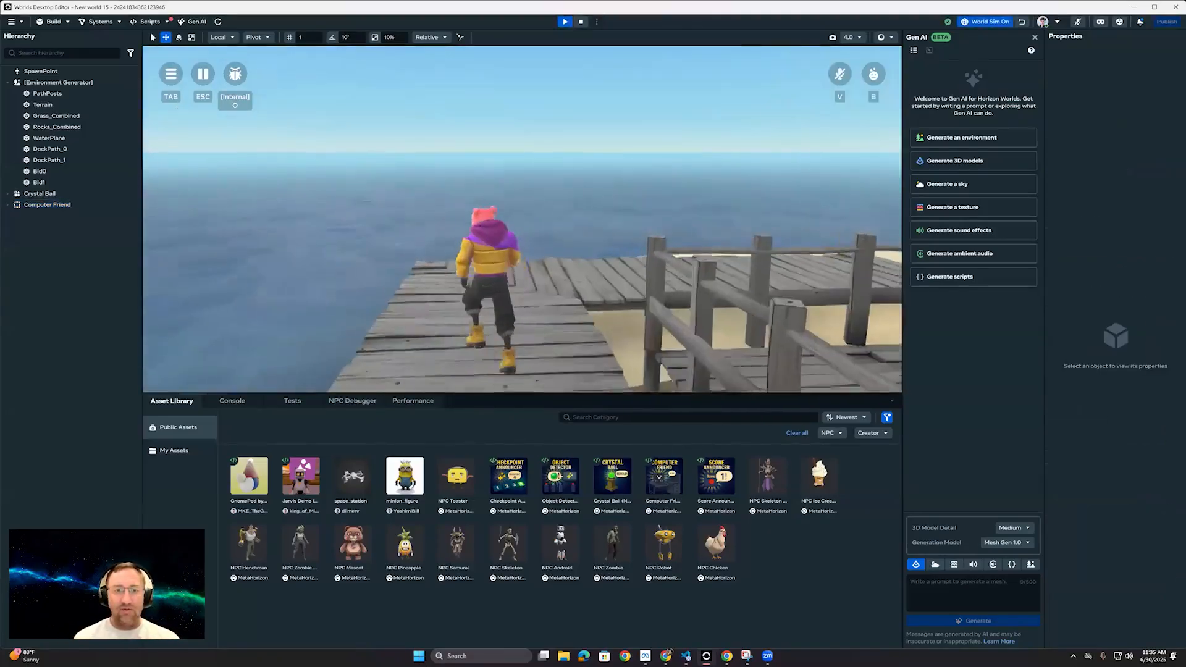
key("w")
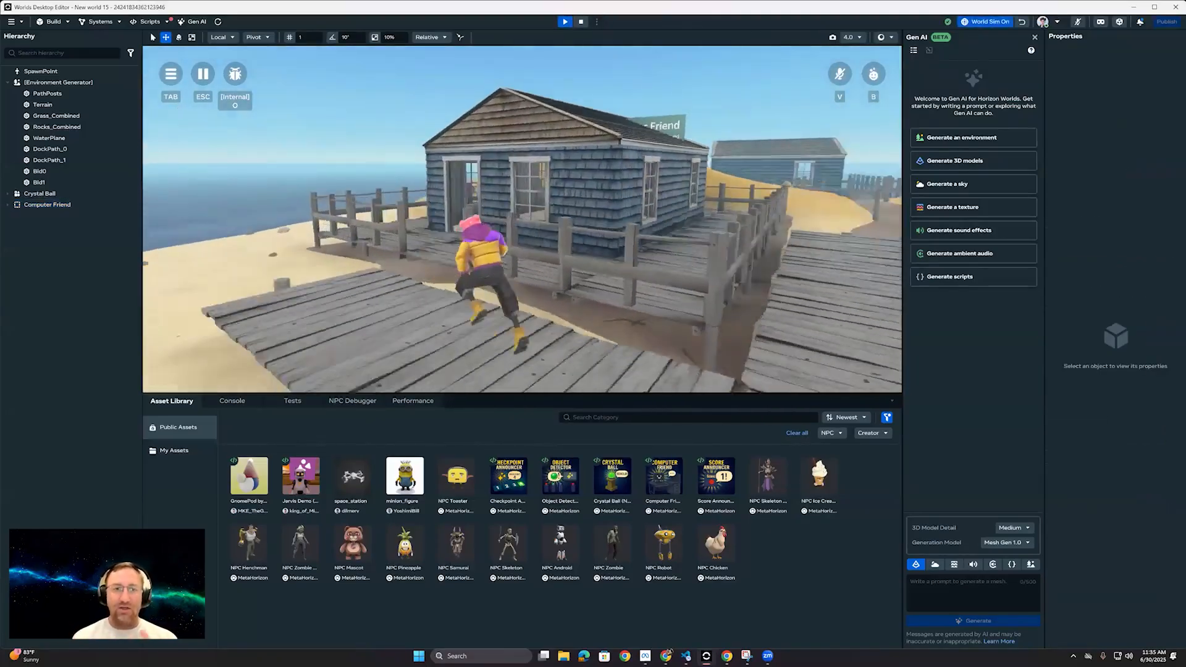
key("w")
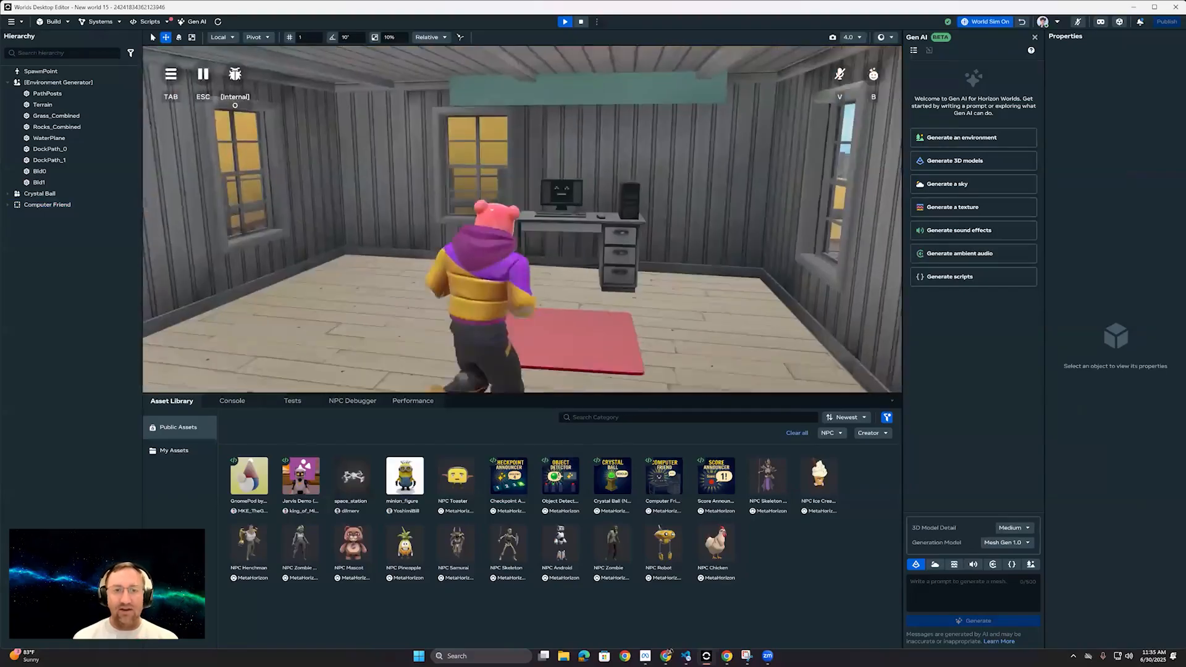
key("w")
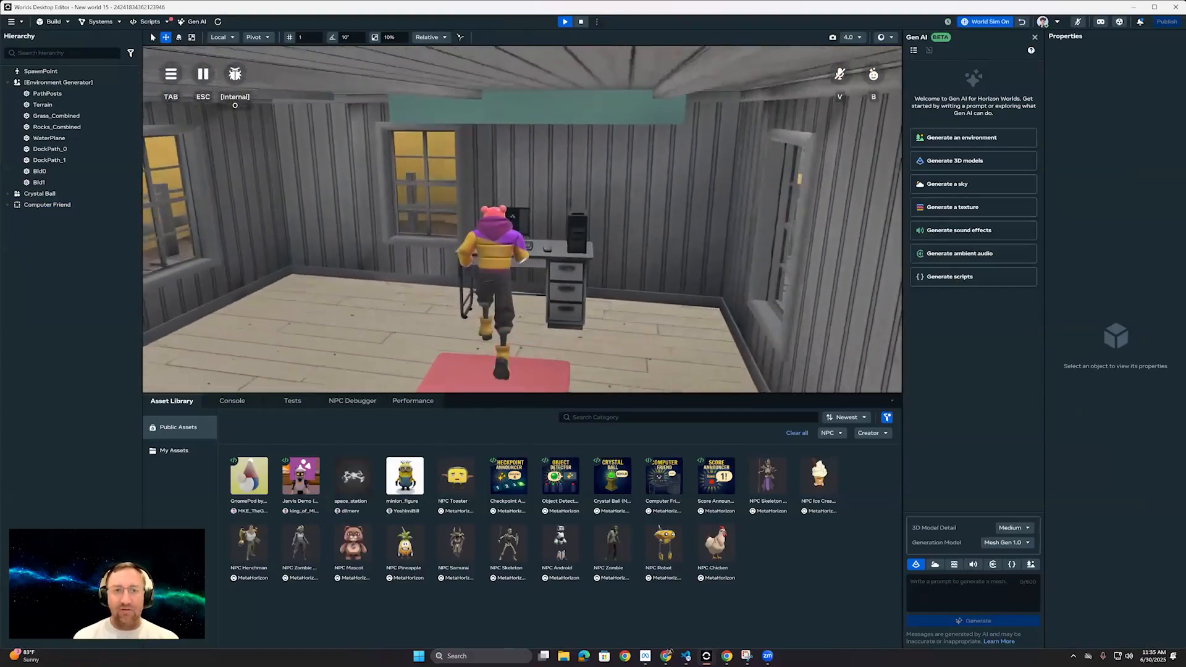
Step: Walk the avatar around the Computer Friend's desk and red mat to test the NPC from several angles
key("s")
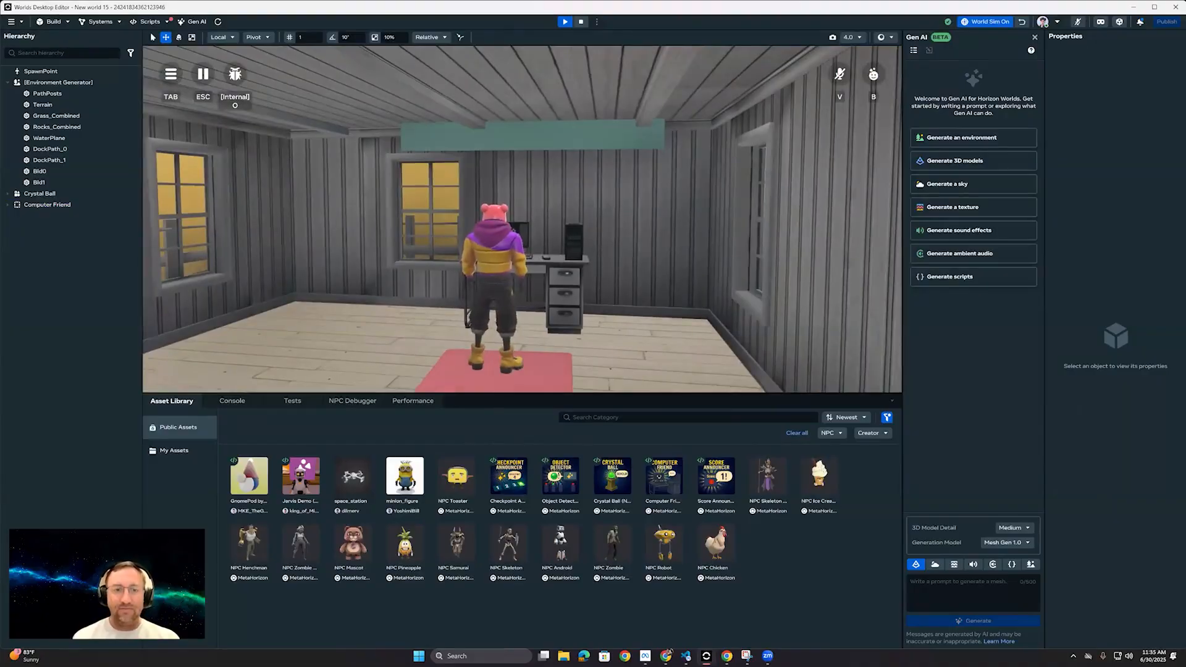
key("a")
key("w")
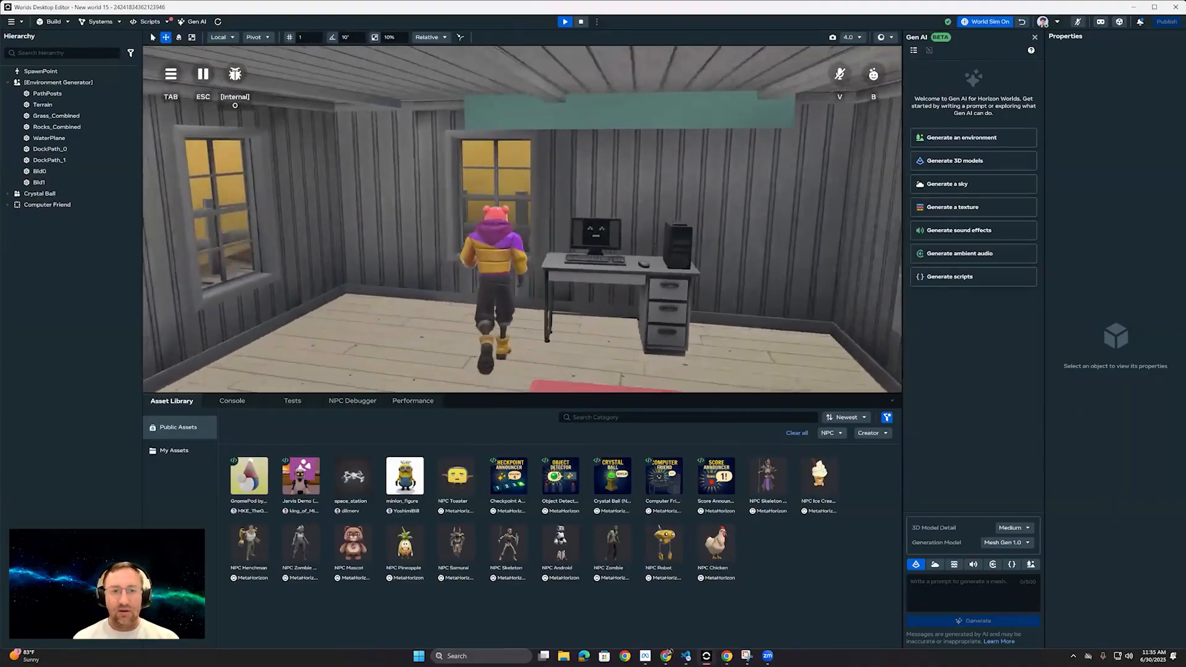
key("s")
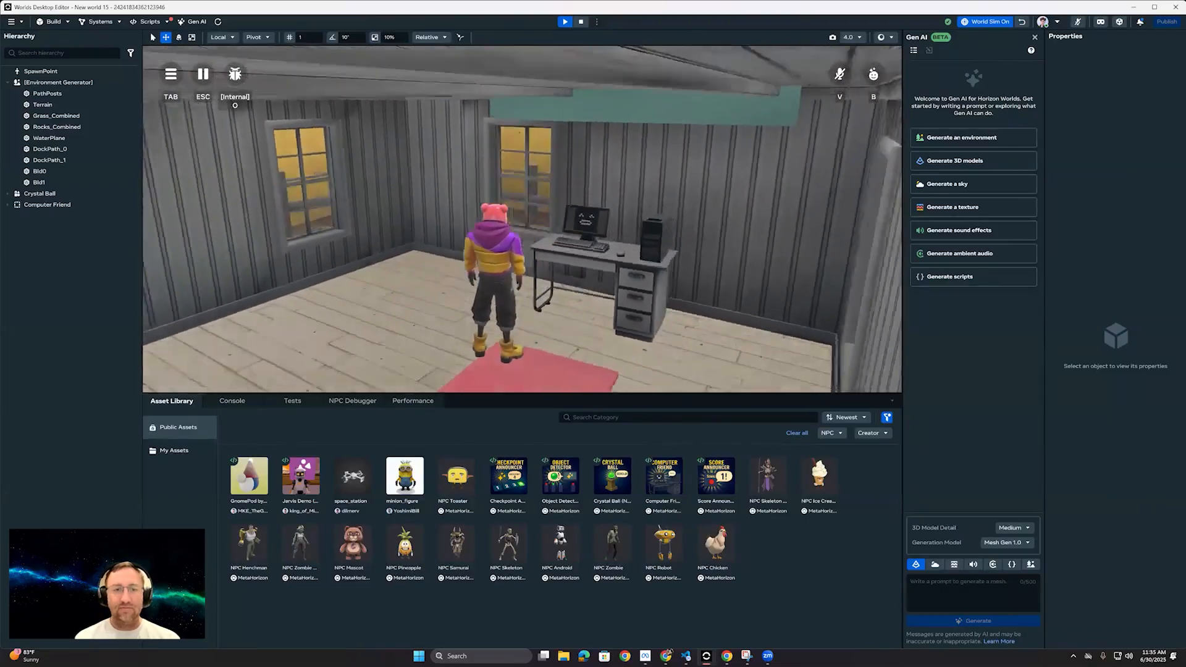
key("s")
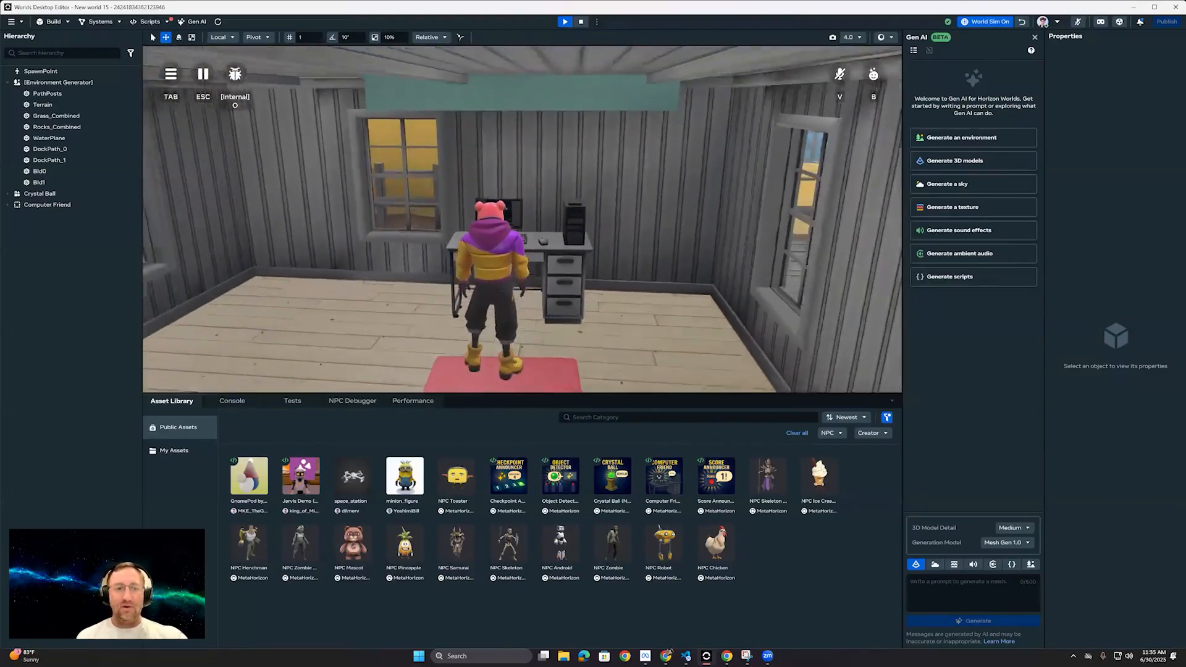
key("w")
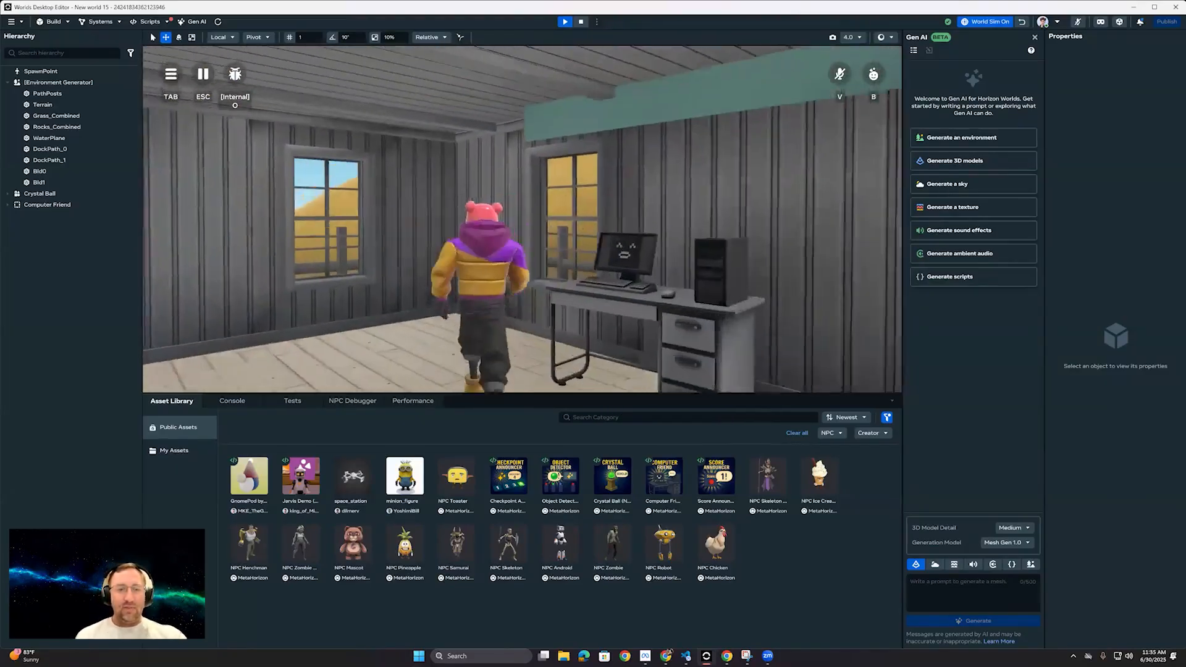
key("s")
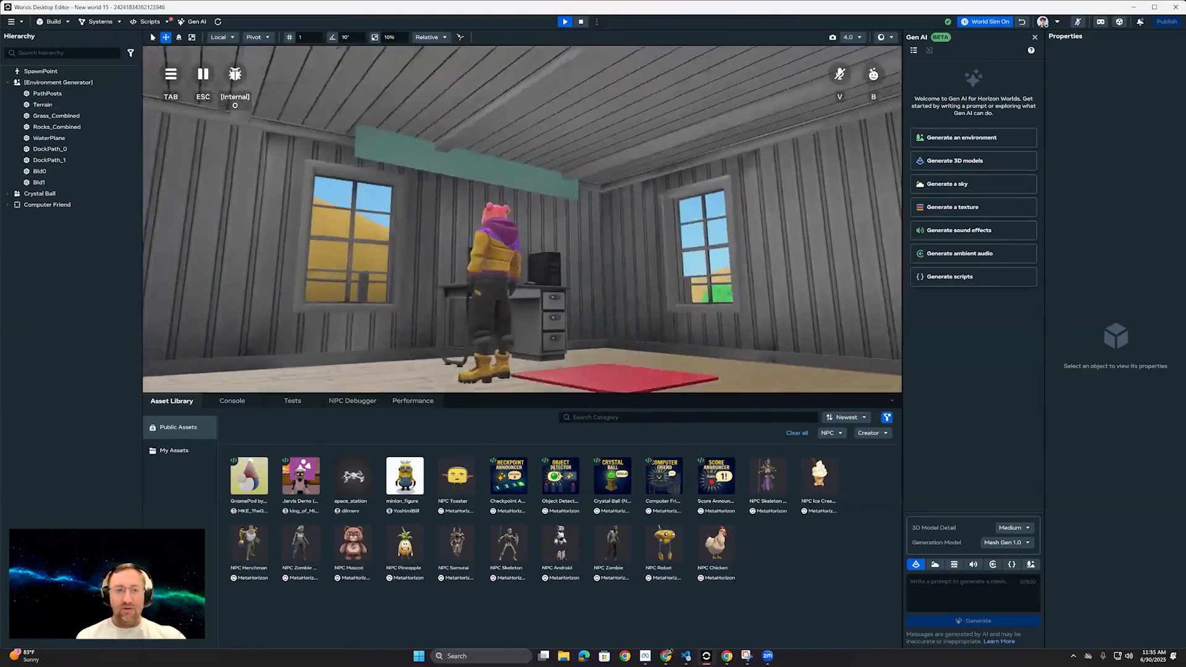
key("s")
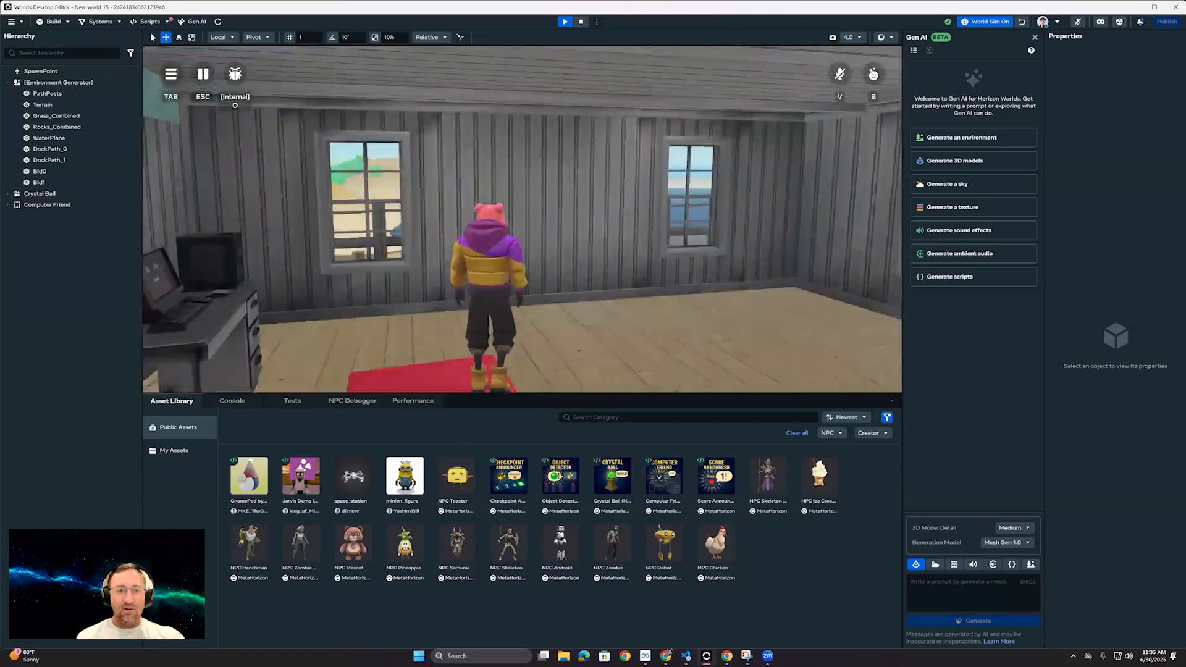
Step: Run the avatar toward the cabin door and back to the Computer Friend's mat, and stop the preview
key("w")
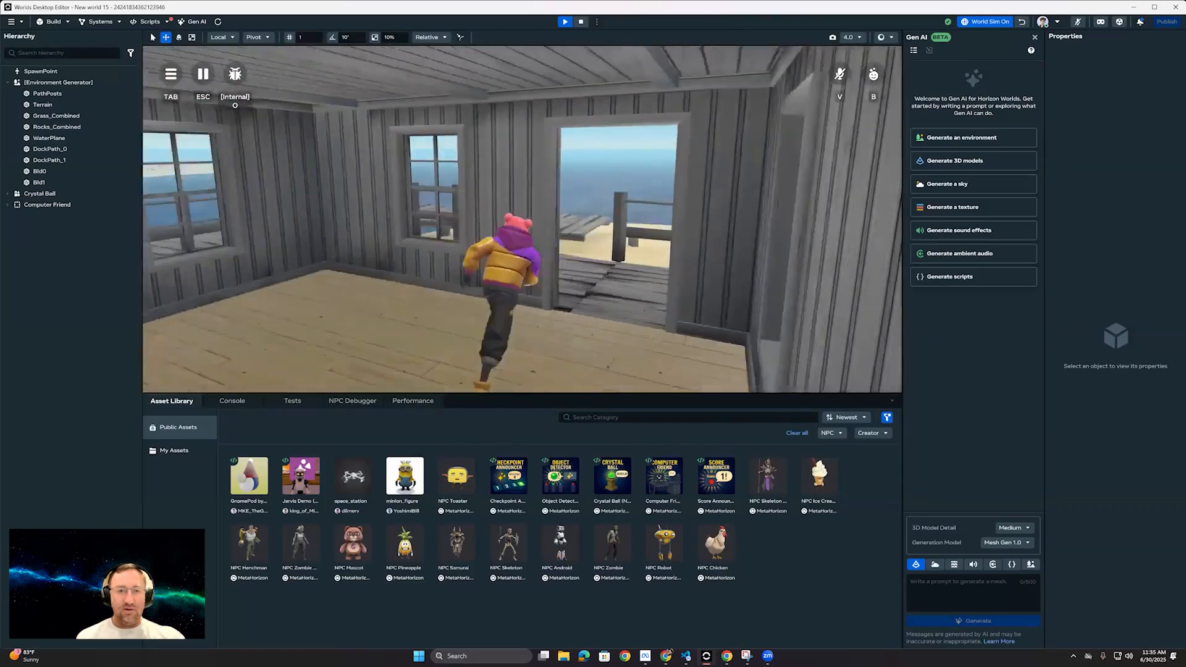
key("w")
key("a")
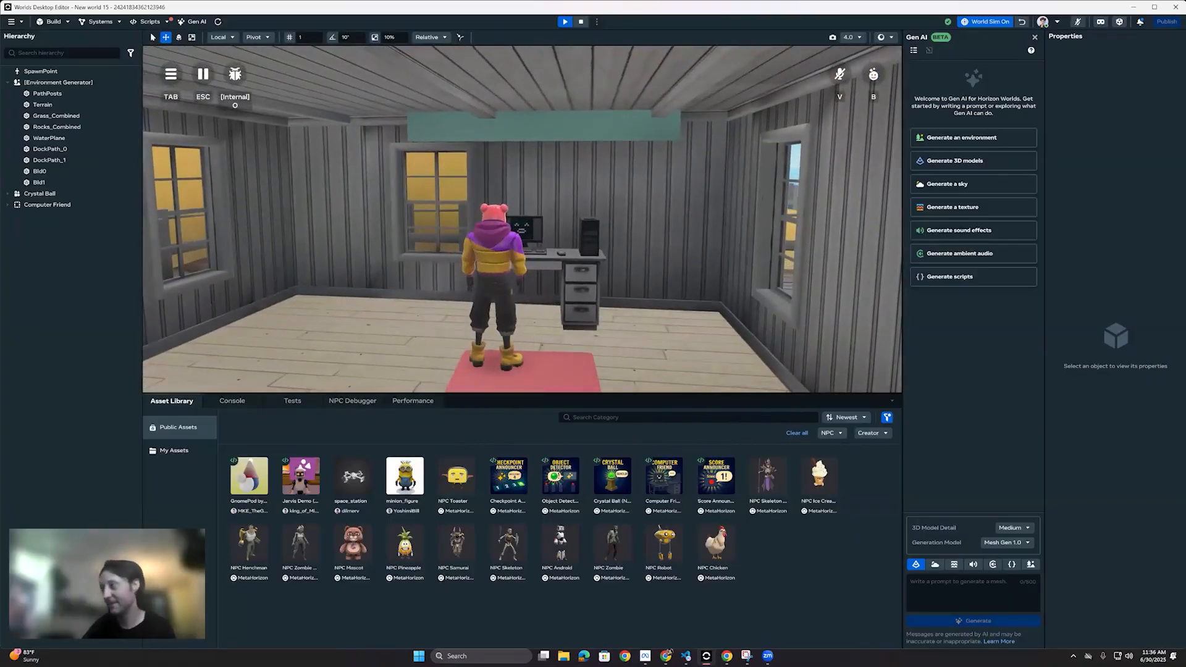
key("s")
key("a")
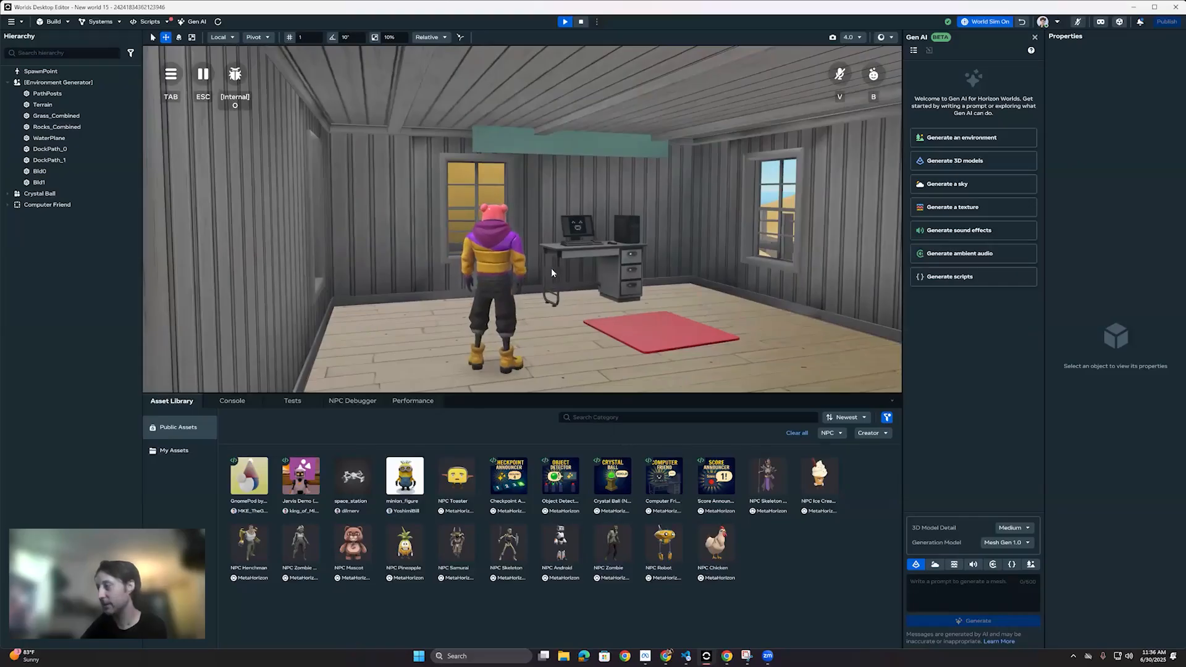
left_click(581, 22)
Step: Place the Checkpoint Announcer NPC asset on the sandy beach beside the water, at about X 9.99, Y 5.48, Z 9.29
key("w")
right_click_drag(587, 216, 664, 370)
scroll(682, 205, "up", 3)
key("w")
key("s")
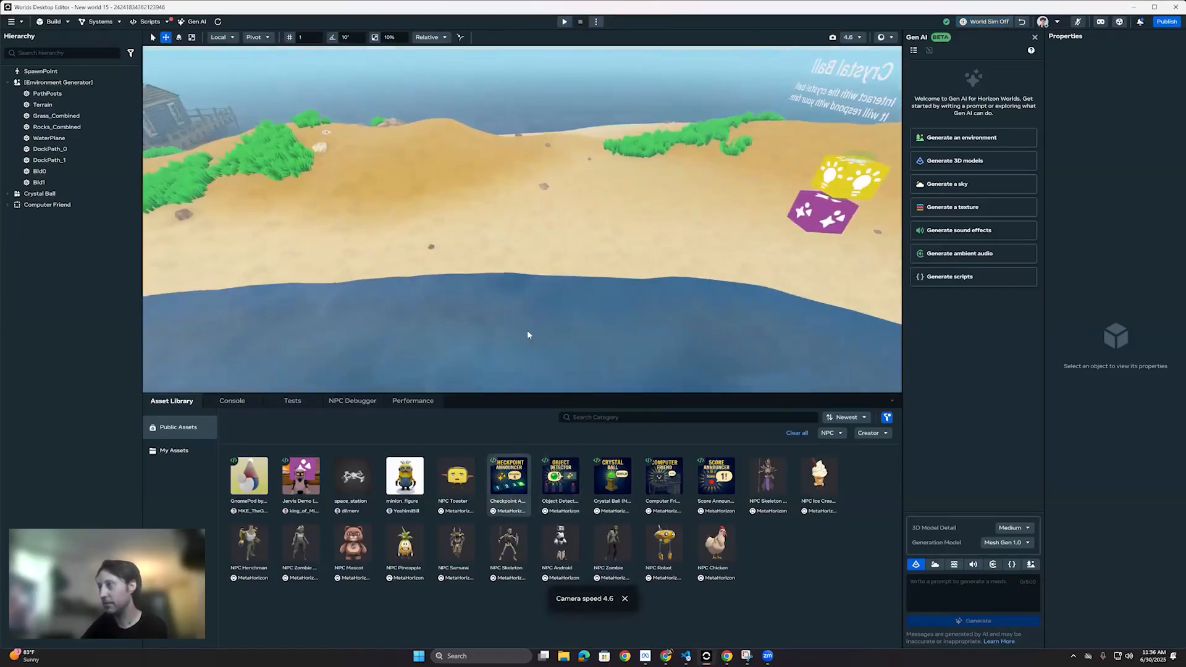
right_click_drag(562, 281, 552, 231)
key("w")
key("s")
left_click_drag(551, 259, 551, 223)
right_click_drag(651, 285, 602, 212)
key("a")
key("s")
key("w")
left_click_drag(507, 247, 505, 276)
key("s")
Step: Move the Checkpoint Announcer inland to about X 14.3 and start a preview from the sand beside it
right_click_drag(388, 288, 415, 284)
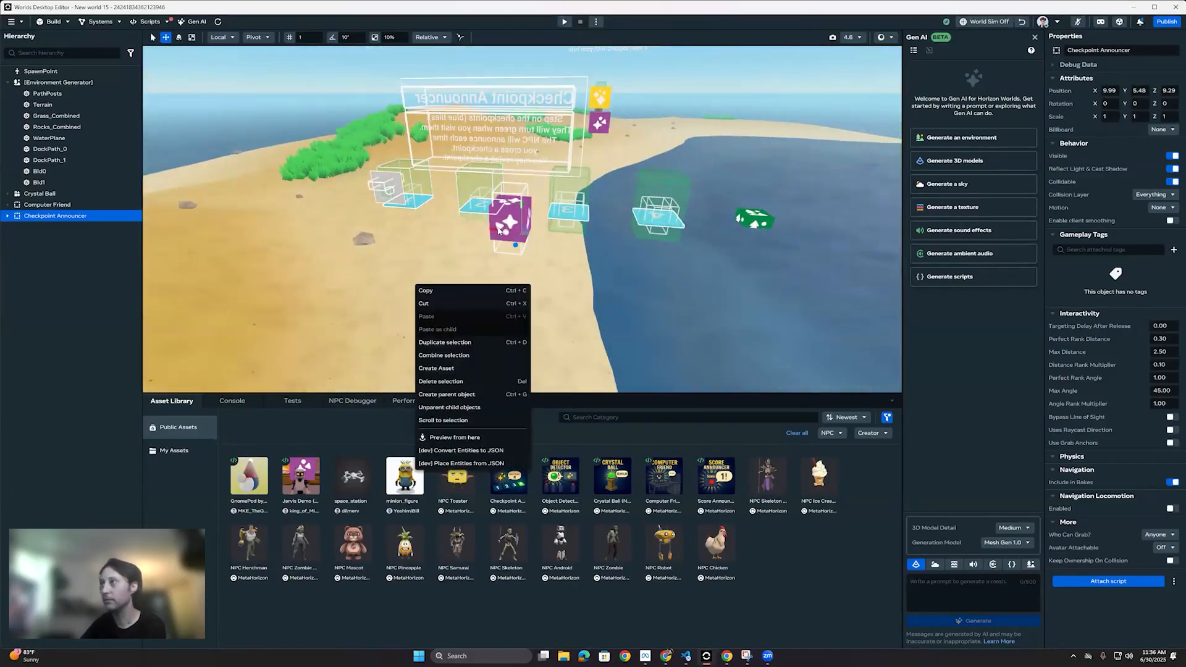
left_click_drag(498, 231, 386, 221)
right_click(453, 269)
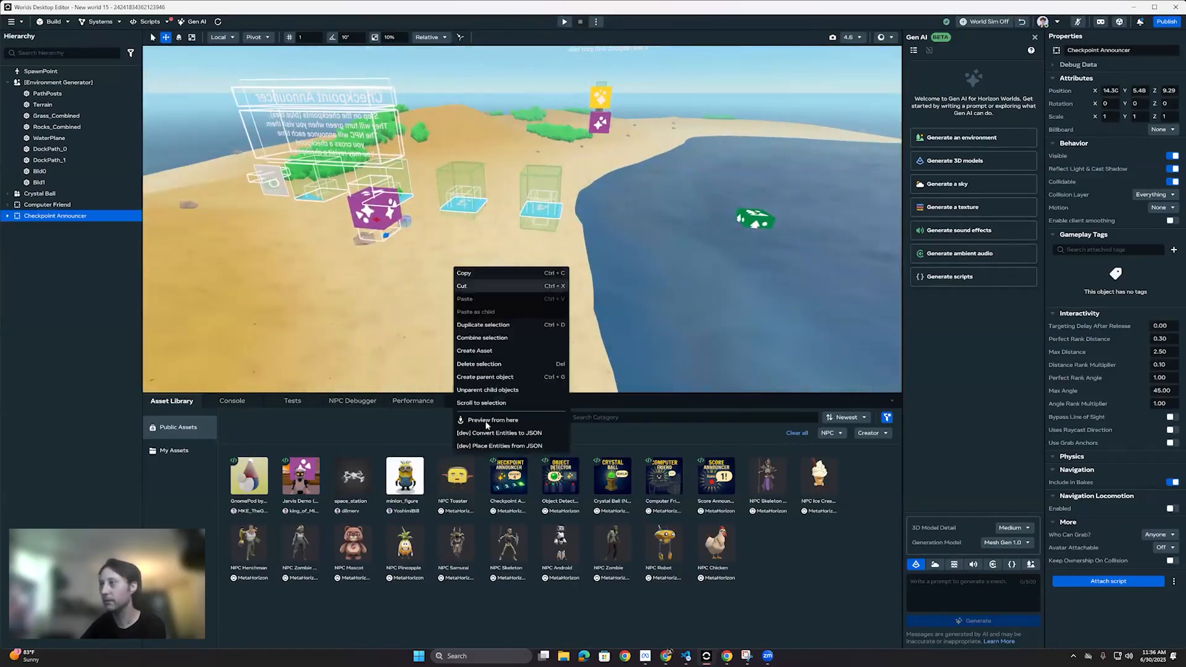
left_click(494, 423)
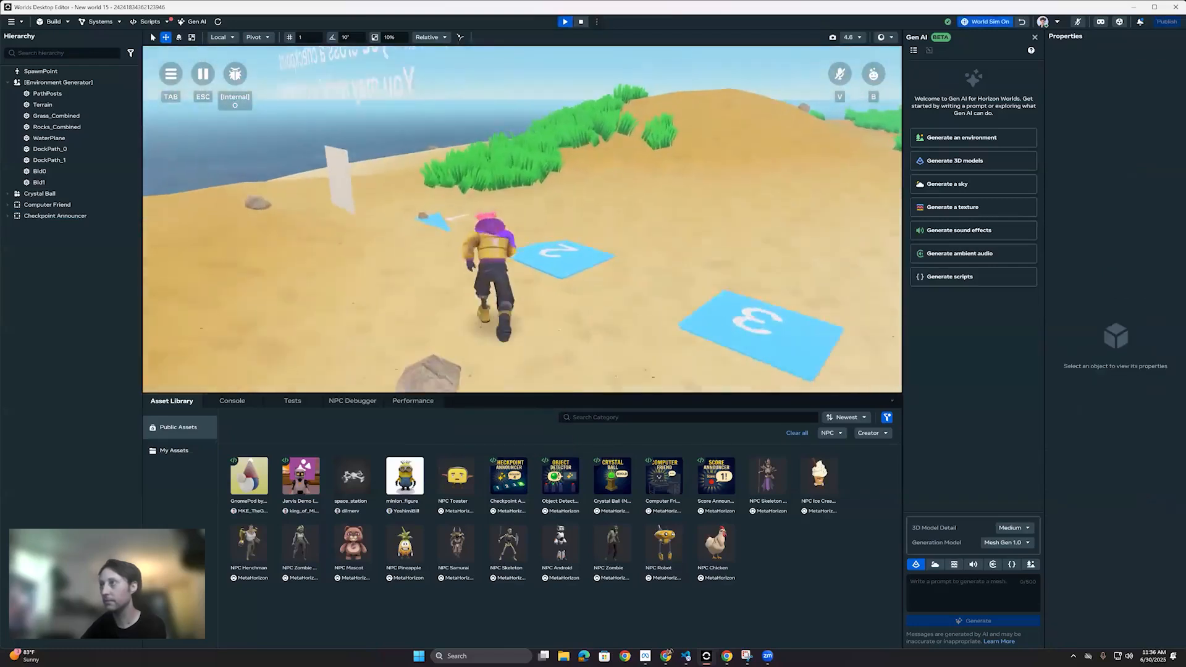
Step: Run the avatar over the Checkpoint Announcer's numbered tiles and reset them at the Reset sign
key("w")
key("a")
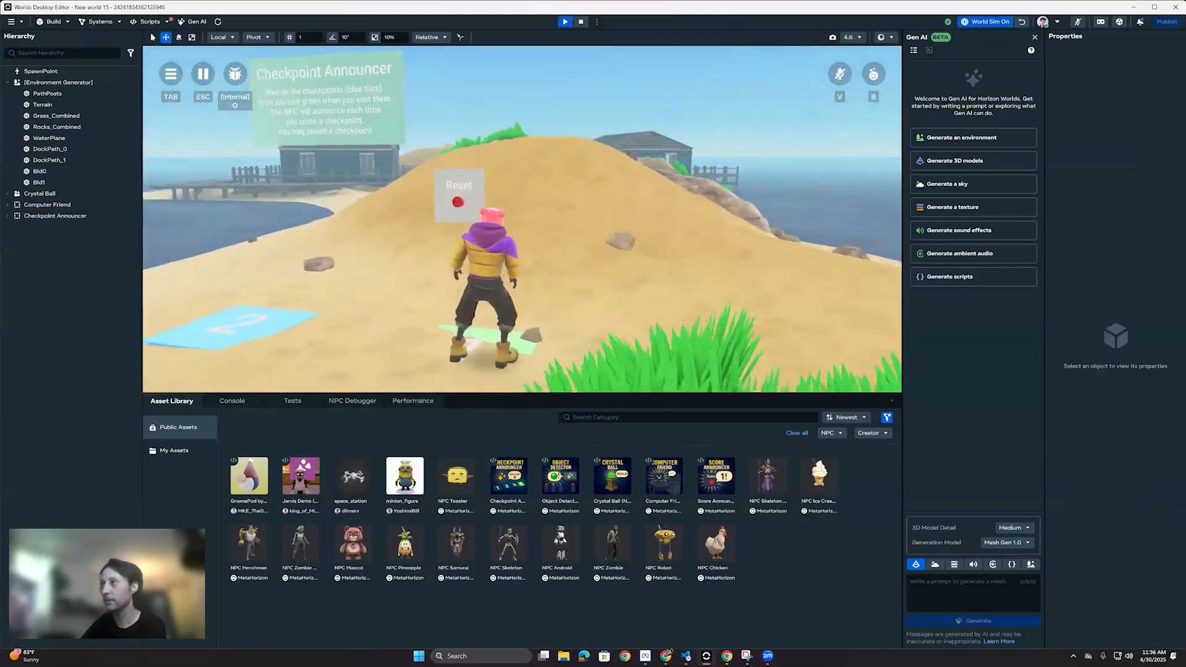
key("a")
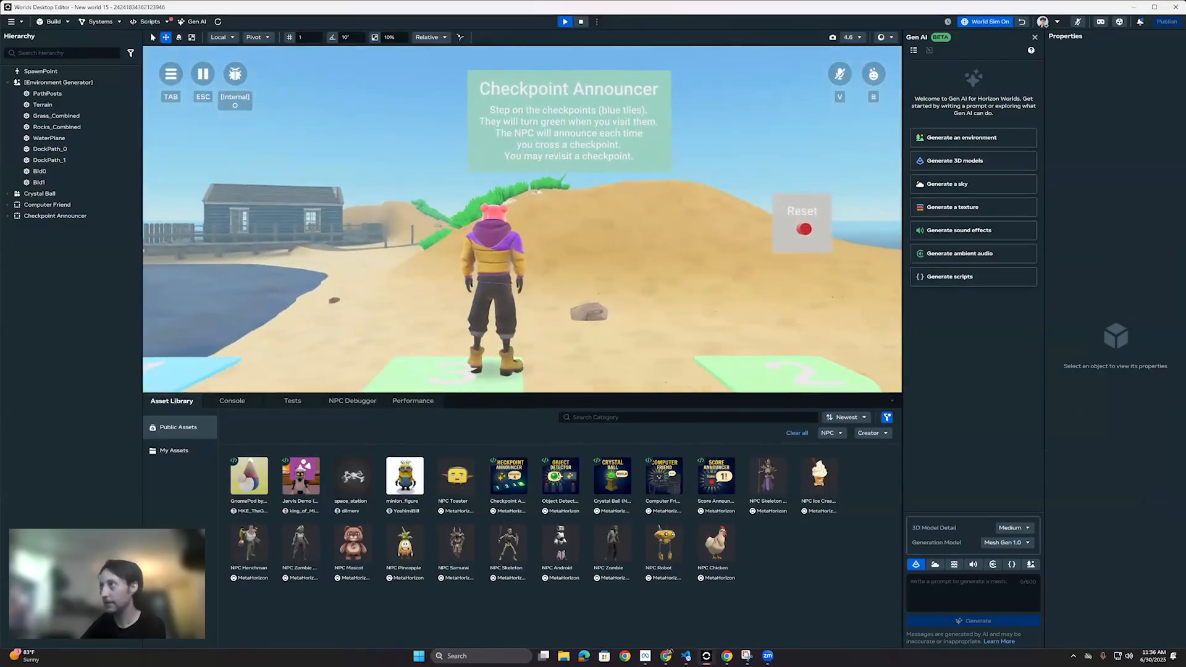
key("d")
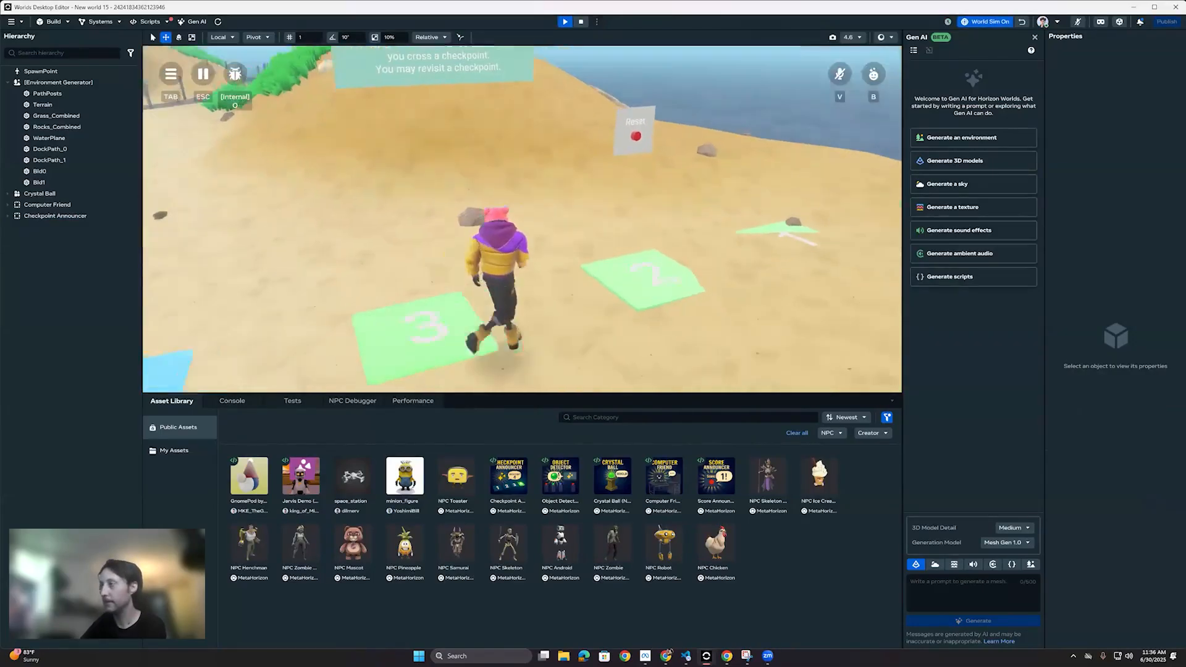
key("d")
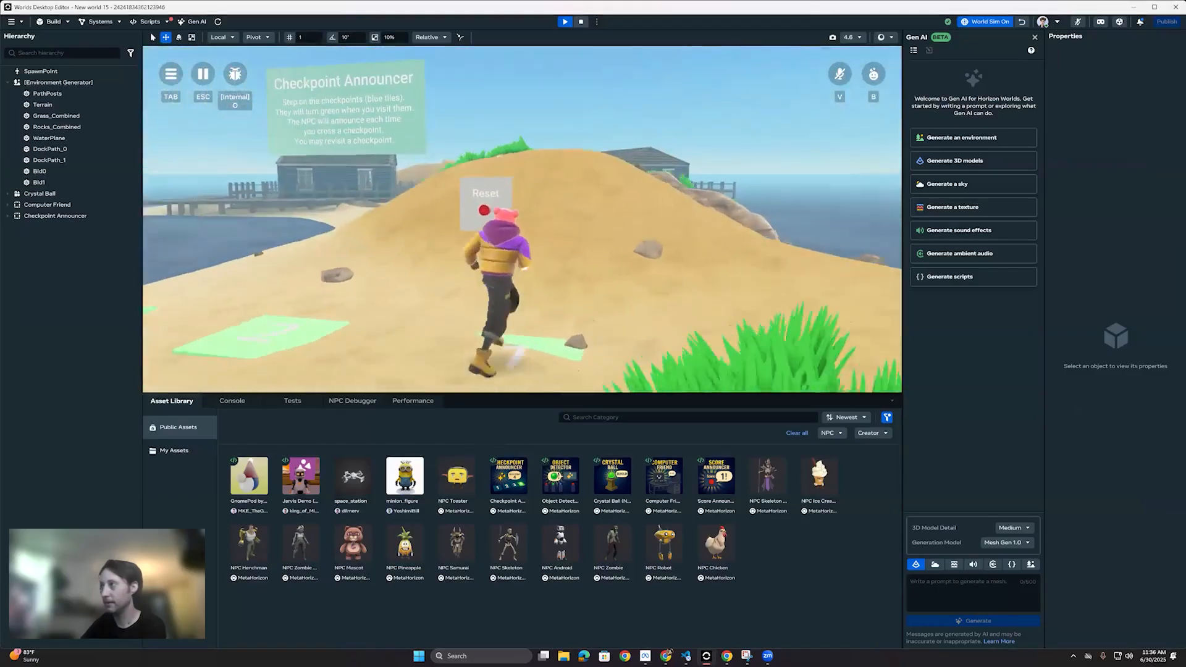
key("w")
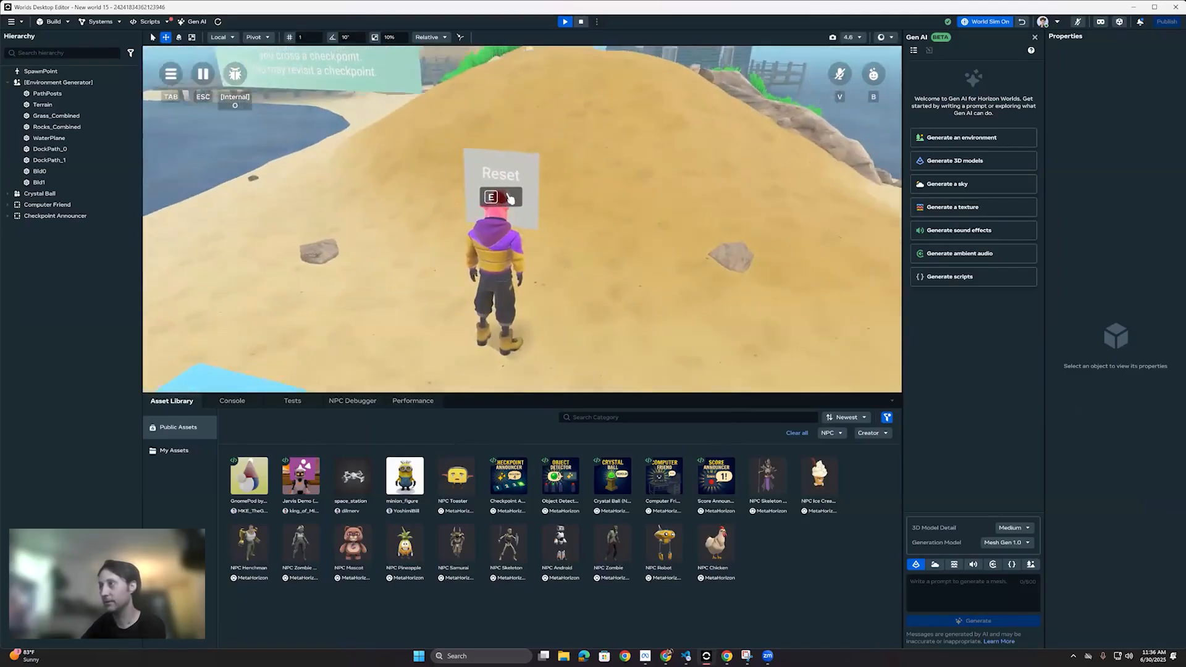
key("s")
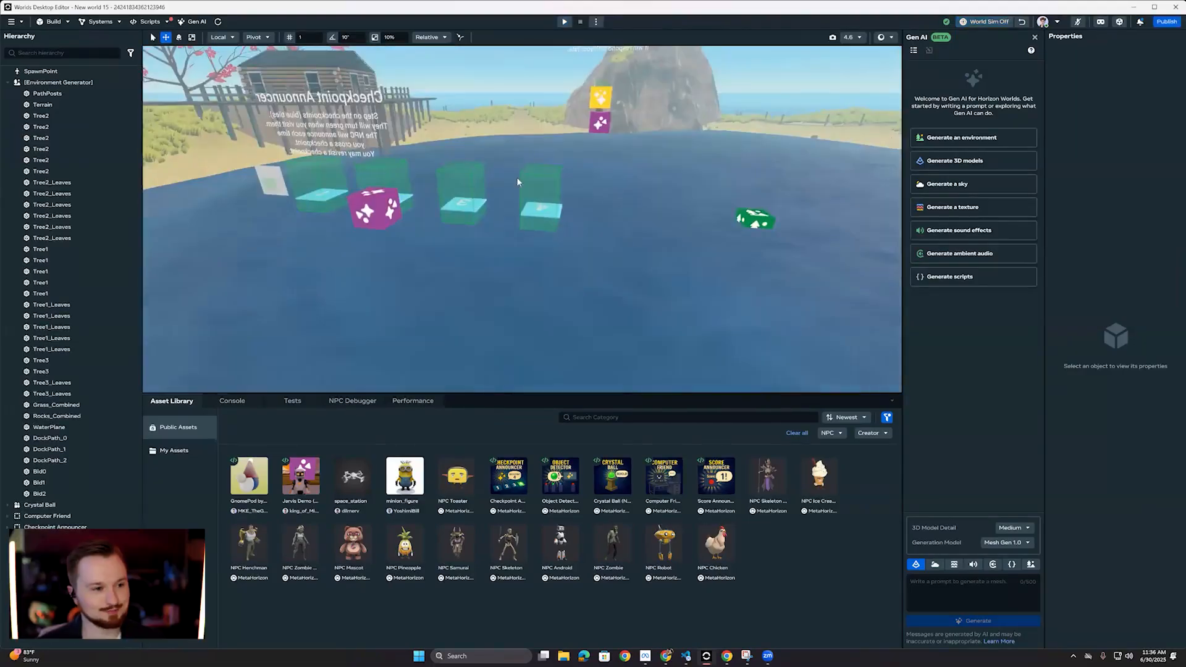
Step: Stop the preview and select the Environment Generator object of the newly generated ring island
right_click_drag(517, 177, 346, 77)
key("w")
scroll(349, 112, "up", 2)
key("s")
key("a")
left_click(67, 84)
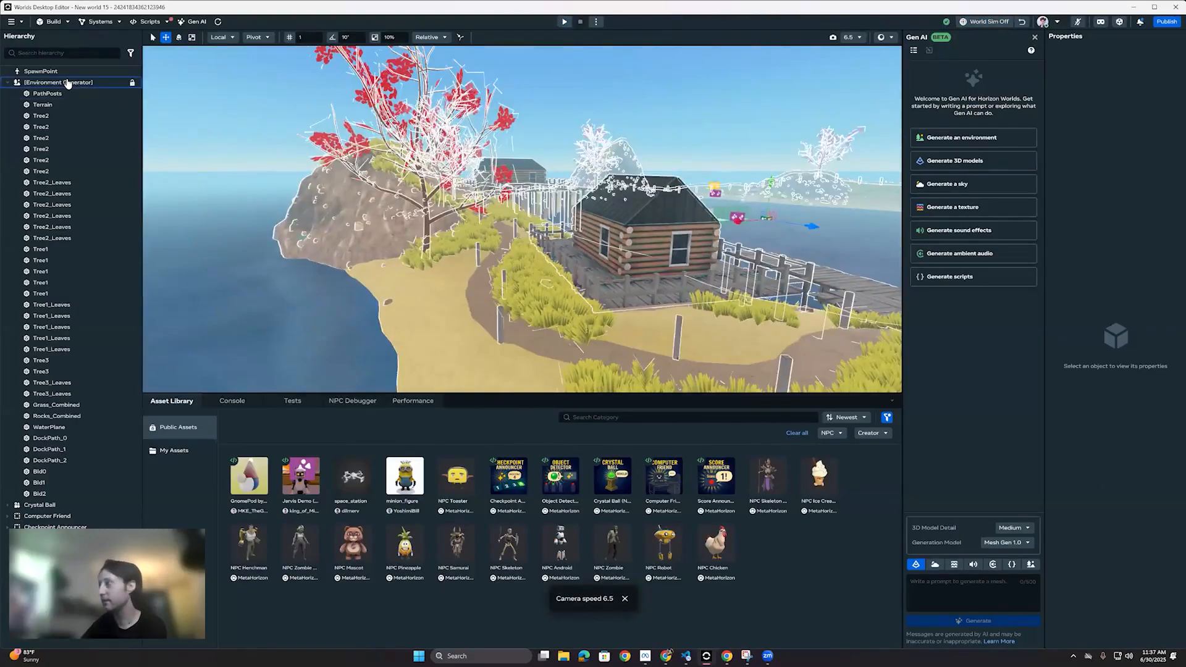
Step: Start a preview from the wooden deck beside the log cabin's railing
key("s")
right_click_drag(666, 233, 573, 247)
key("w")
key("s")
key("d")
key("s")
left_click_drag(470, 167, 202, 188, "alt")
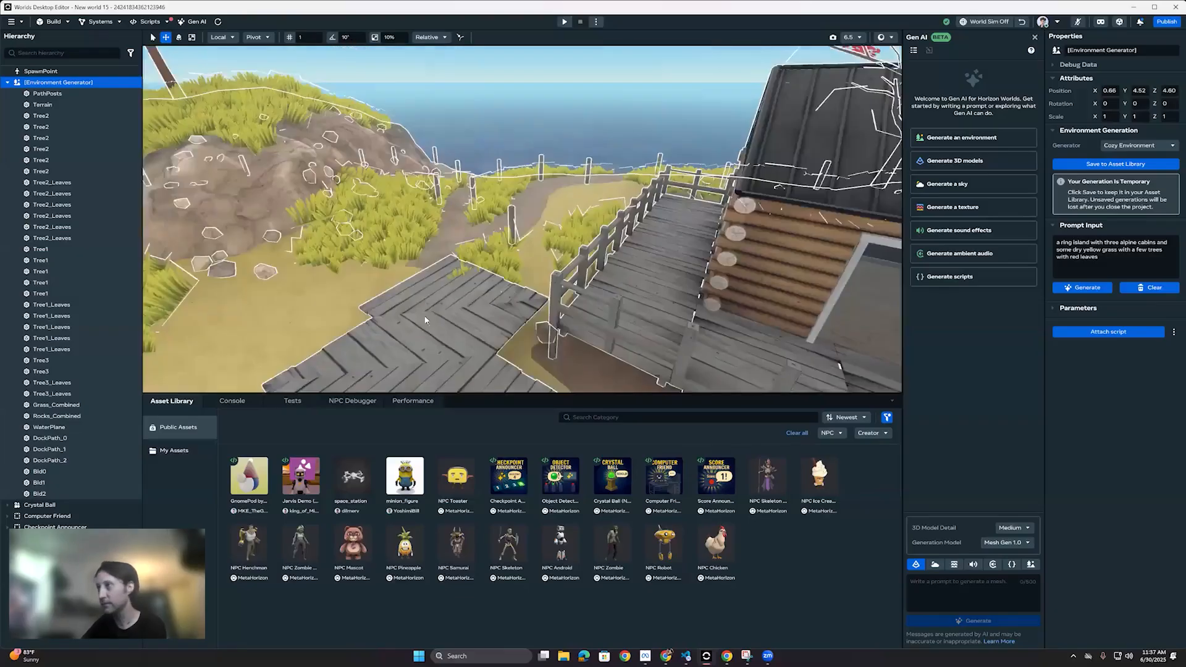
right_click(467, 293)
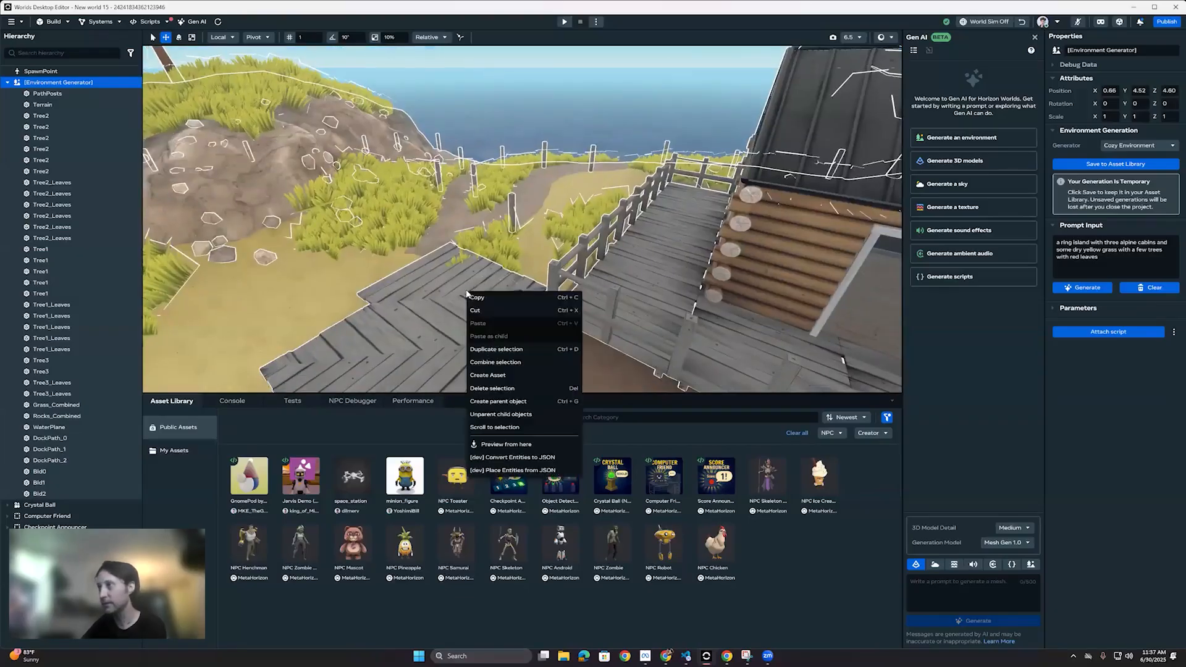
left_click(501, 444)
Step: Run the avatar through the yellow grass and around the log cabin's deck, and enter the cabin
key("w")
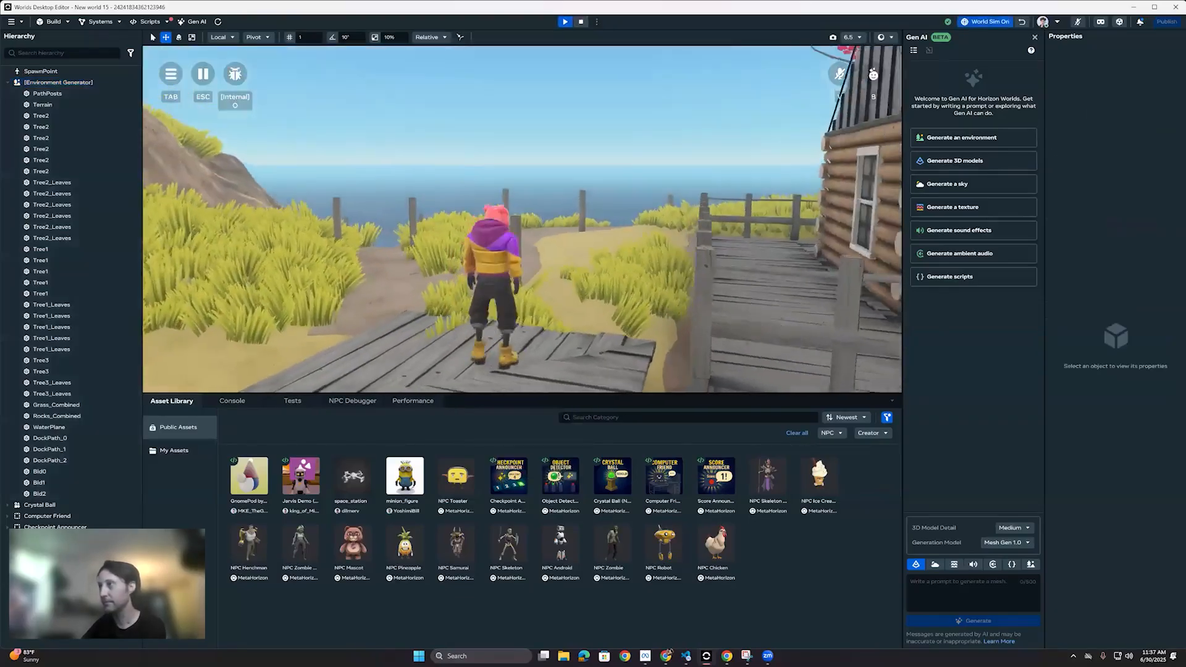
key("w")
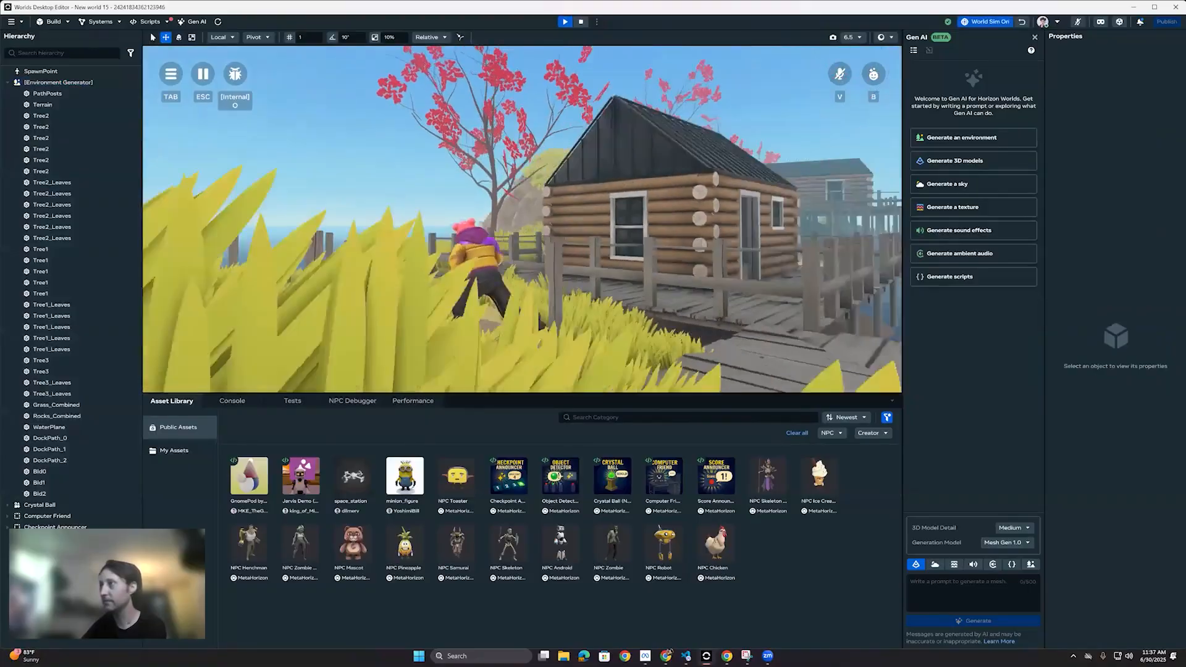
key("space")
key("w")
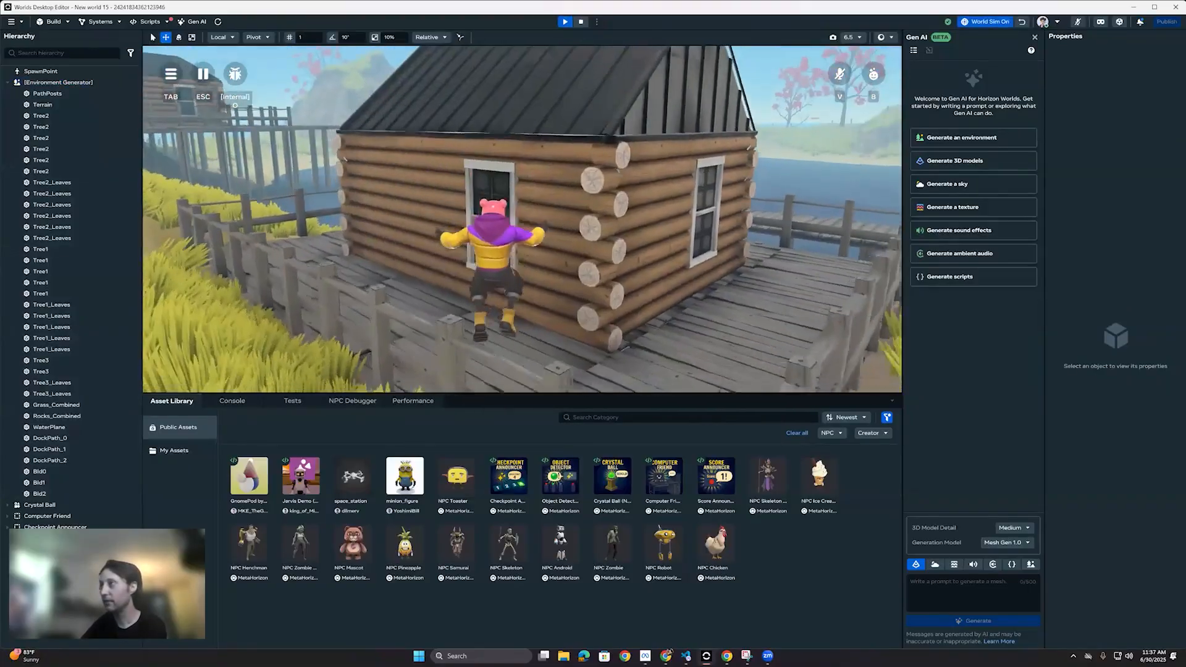
key("w")
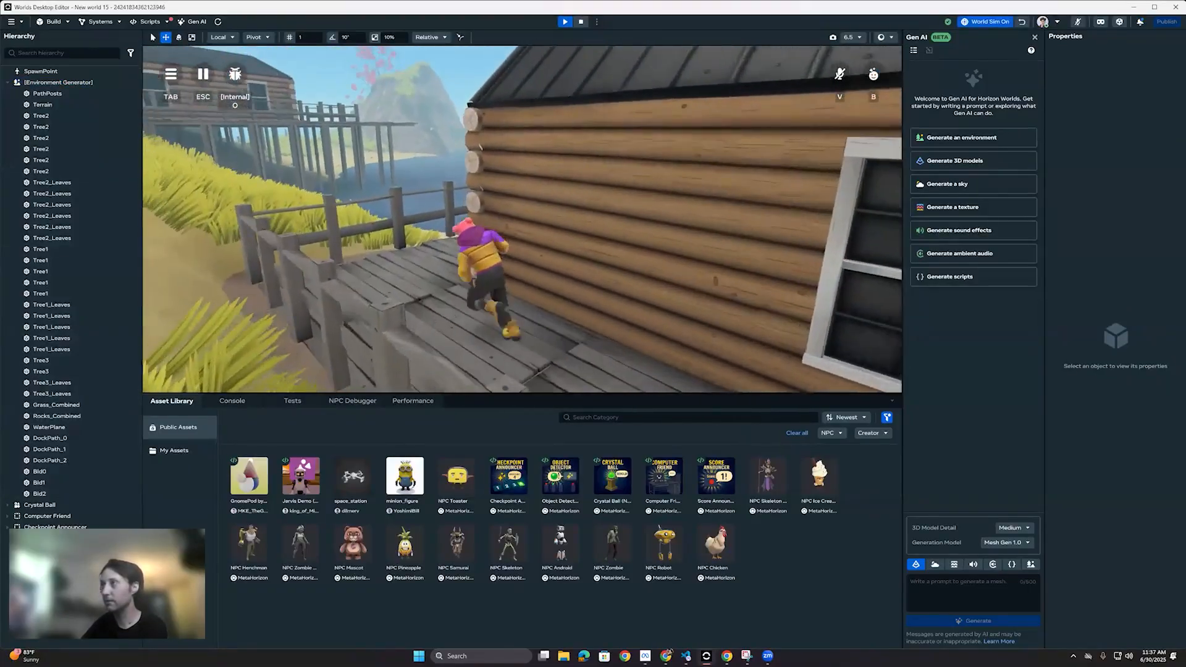
key("w")
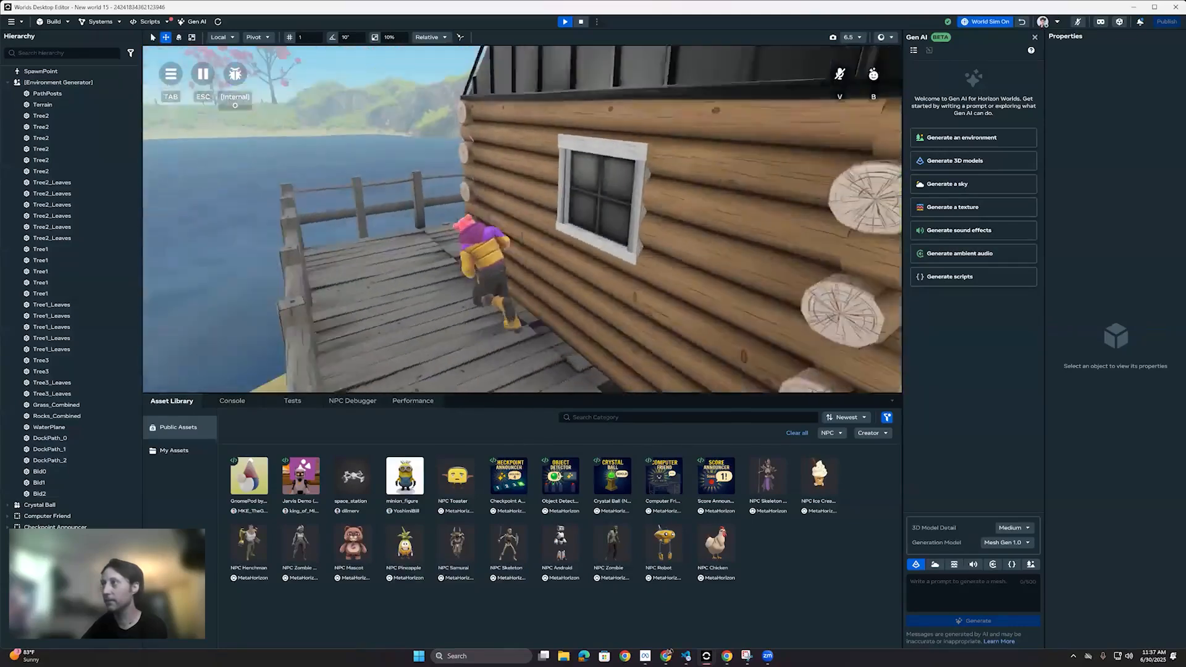
key("w")
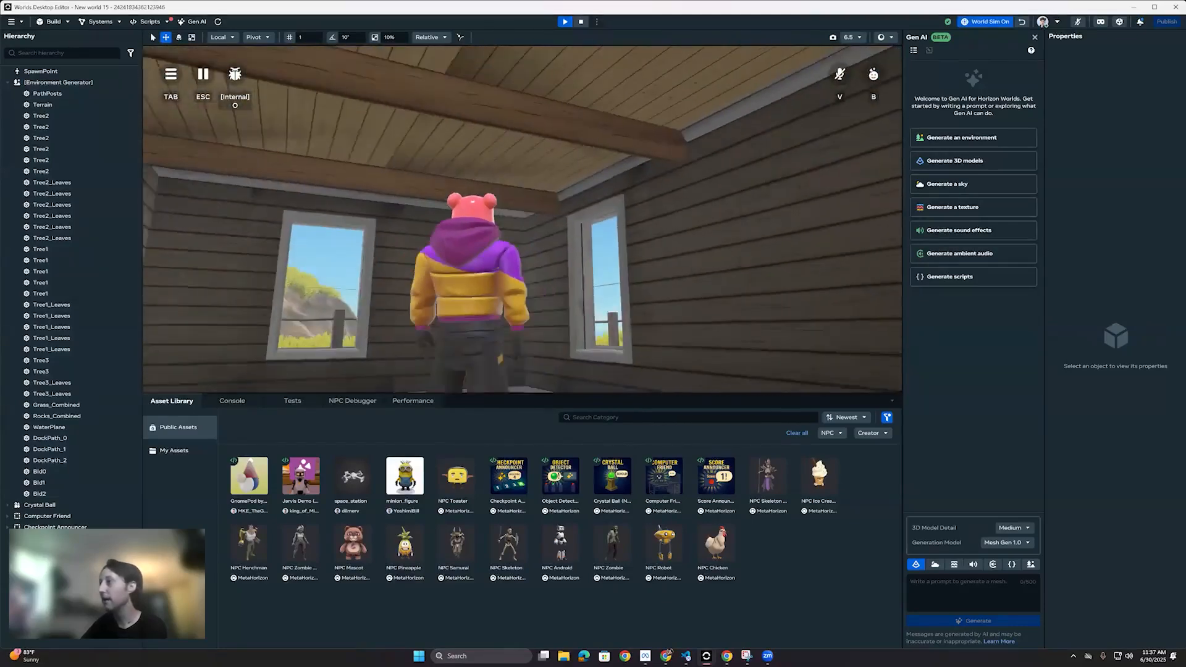
Step: Walk the avatar through the cabin interior and out across the grassy shore, and stop the preview
key("w")
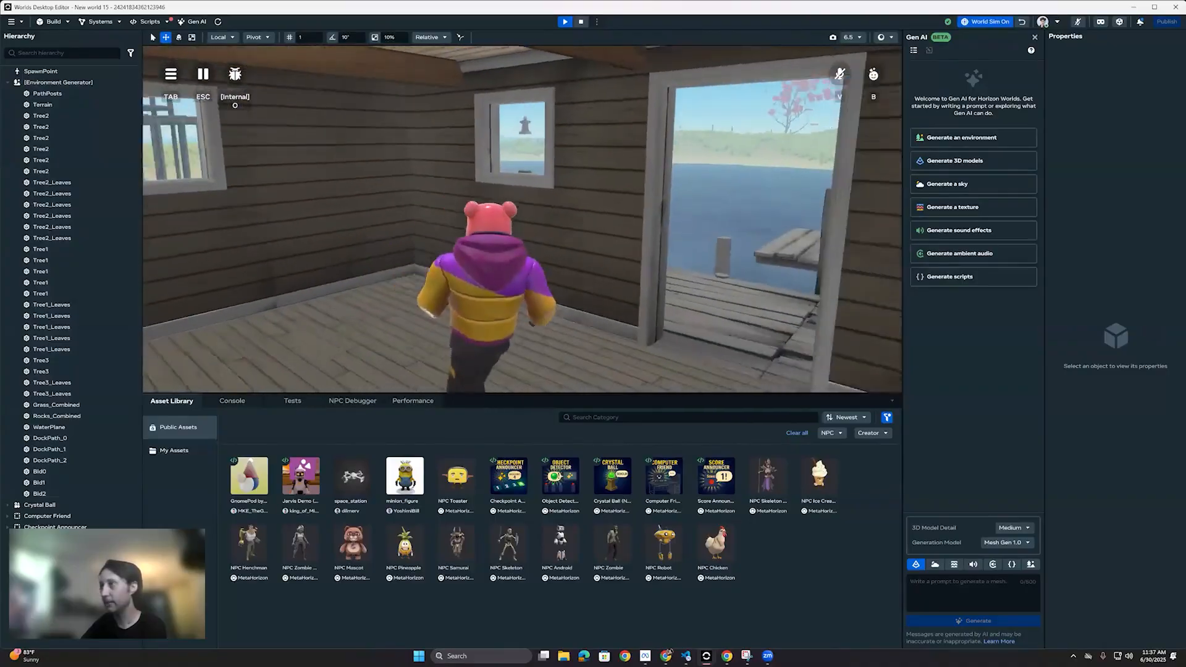
key("w")
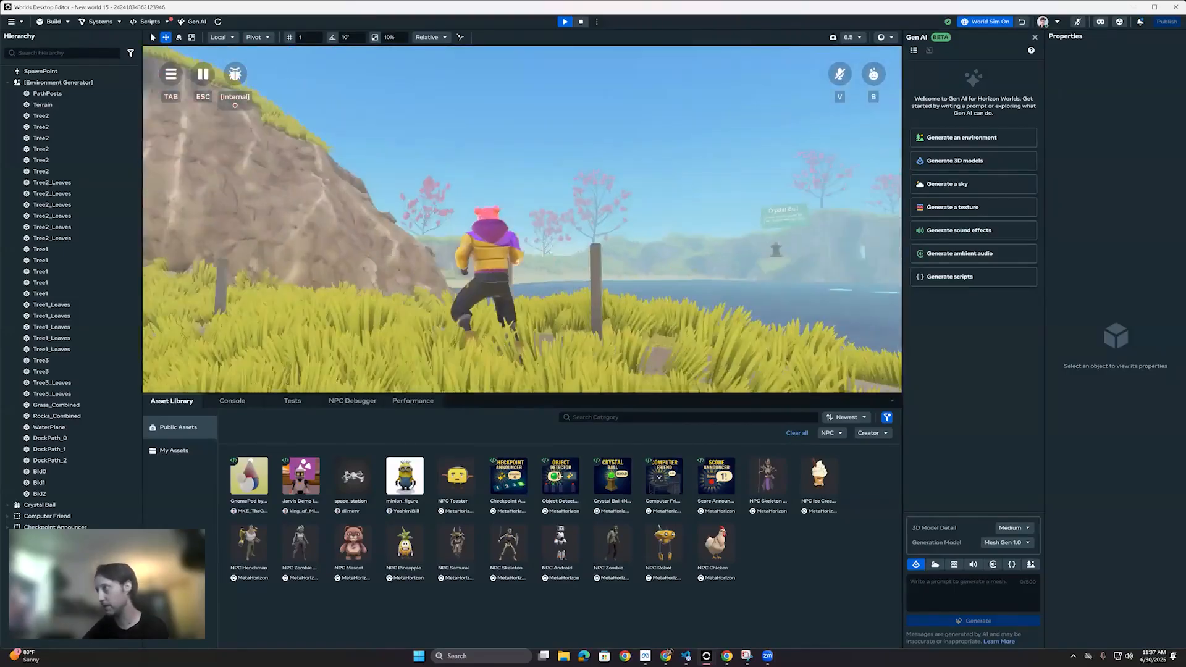
key("w")
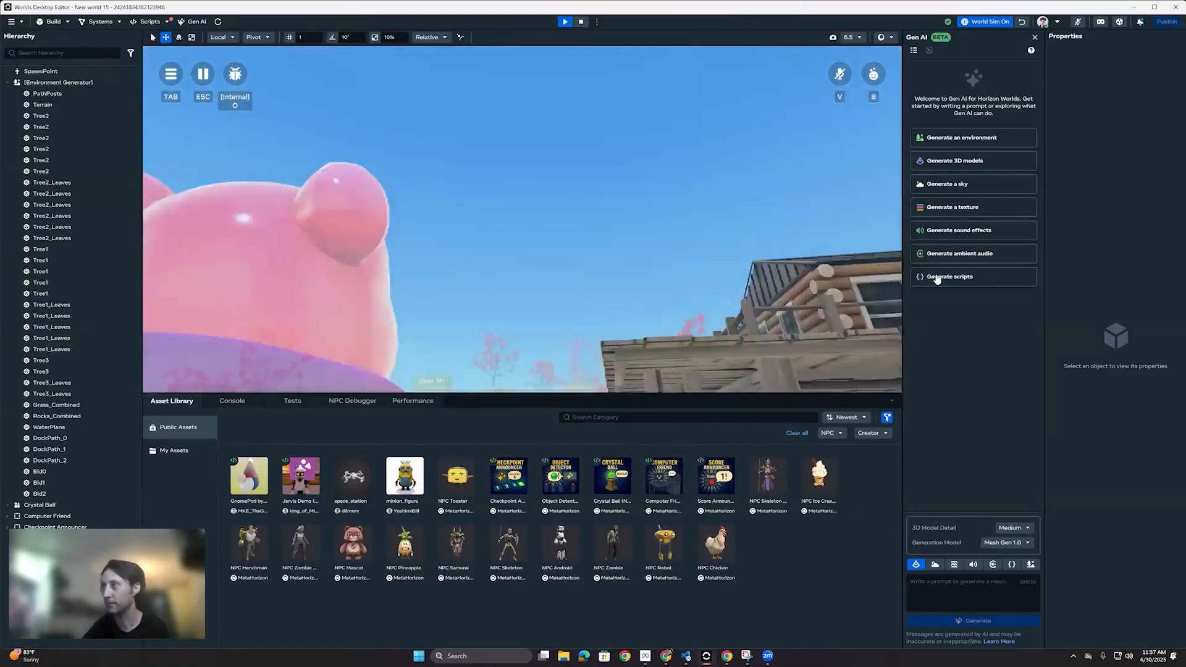
key("Escape")
Step: Look over the island from behind the red-leaved trees and reopen the Gen AI tools
right_click_drag(845, 164, 183, 25)
key("s")
scroll(173, 23, "up", 4)
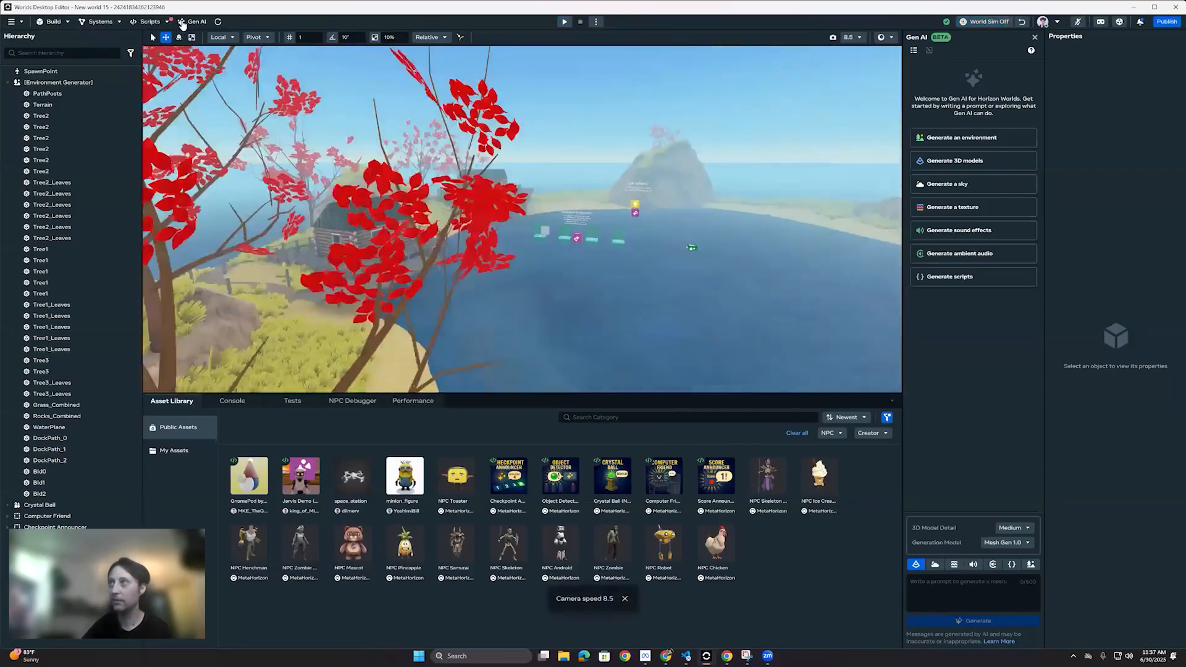
key("s")
left_click(204, 24)
left_click(204, 25)
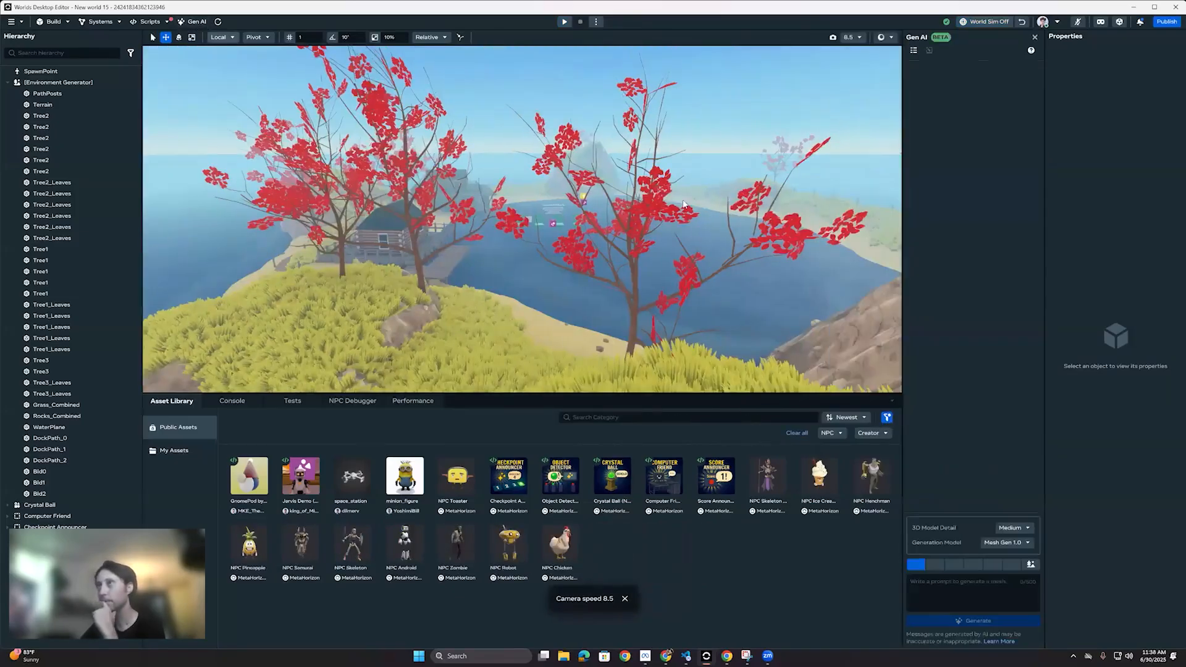
Step: Generate a sky in Digital Painting style with the prompt "Skydome bursting with layered pinks and reds, as if painted by firelight."
left_click(934, 565)
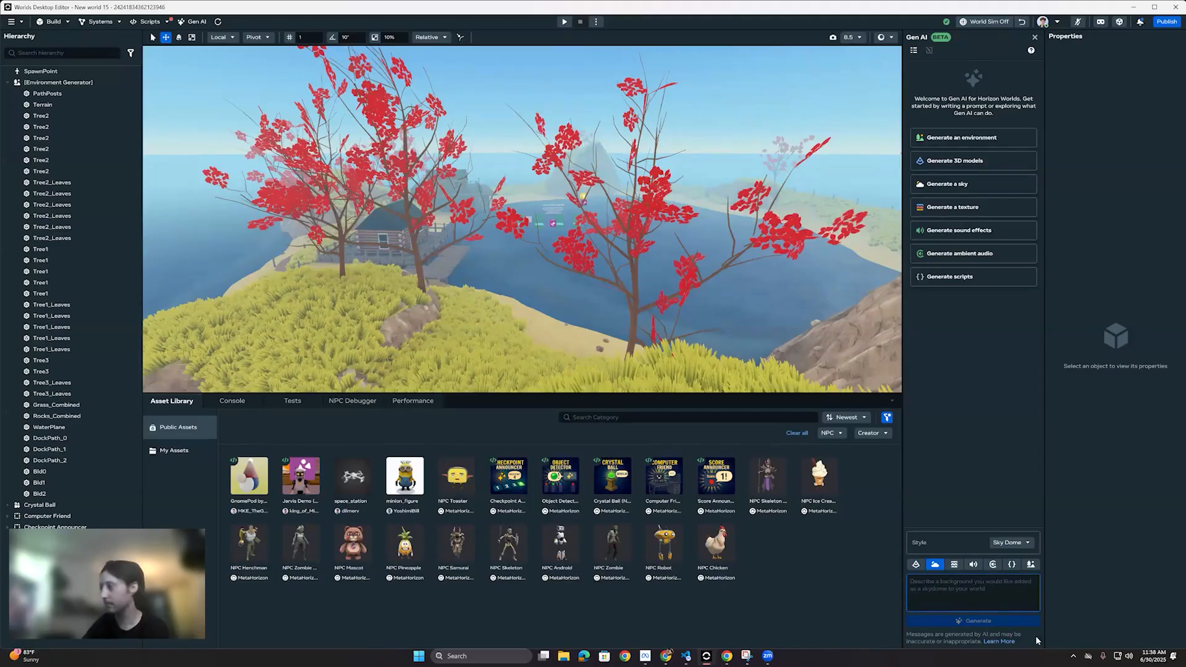
type("\"Skydome bursting with layered pinks and reds, as if painted by firelight.\"")
left_click(1022, 544)
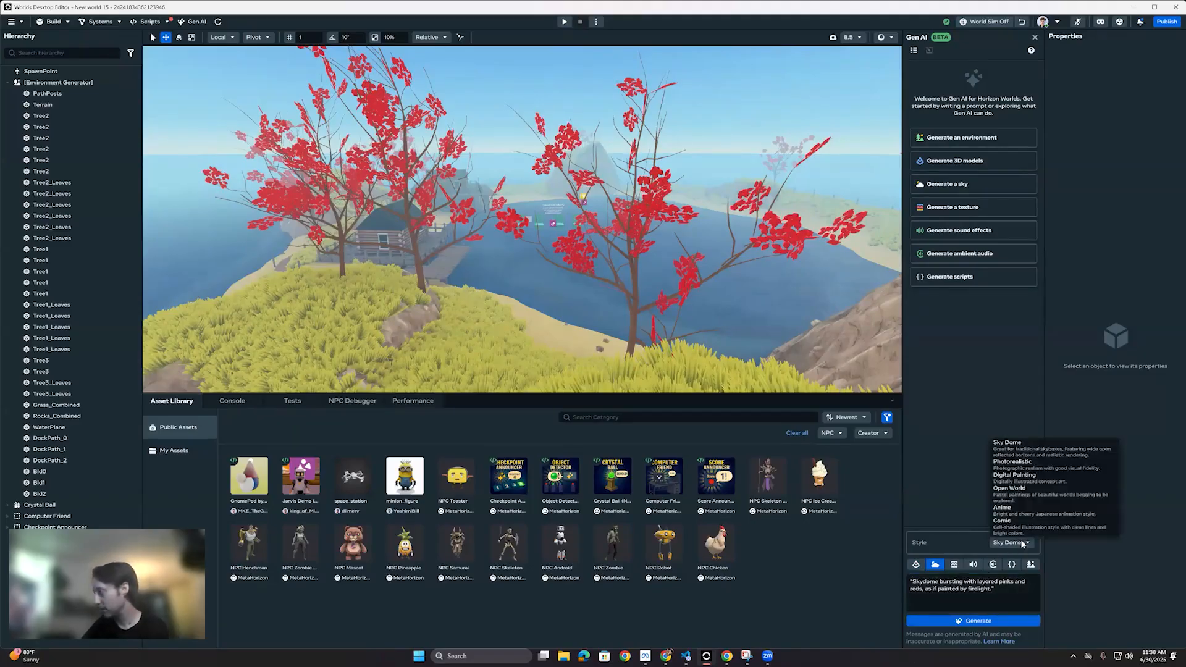
left_click(1049, 476)
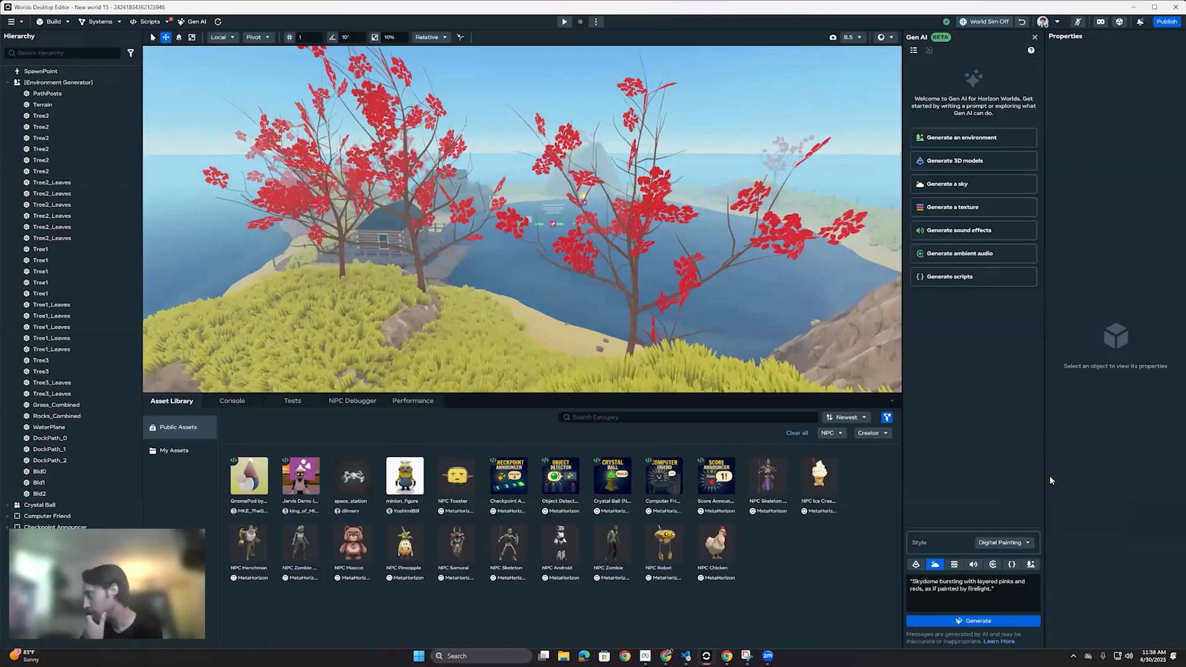
left_click(1013, 545)
left_click(996, 588)
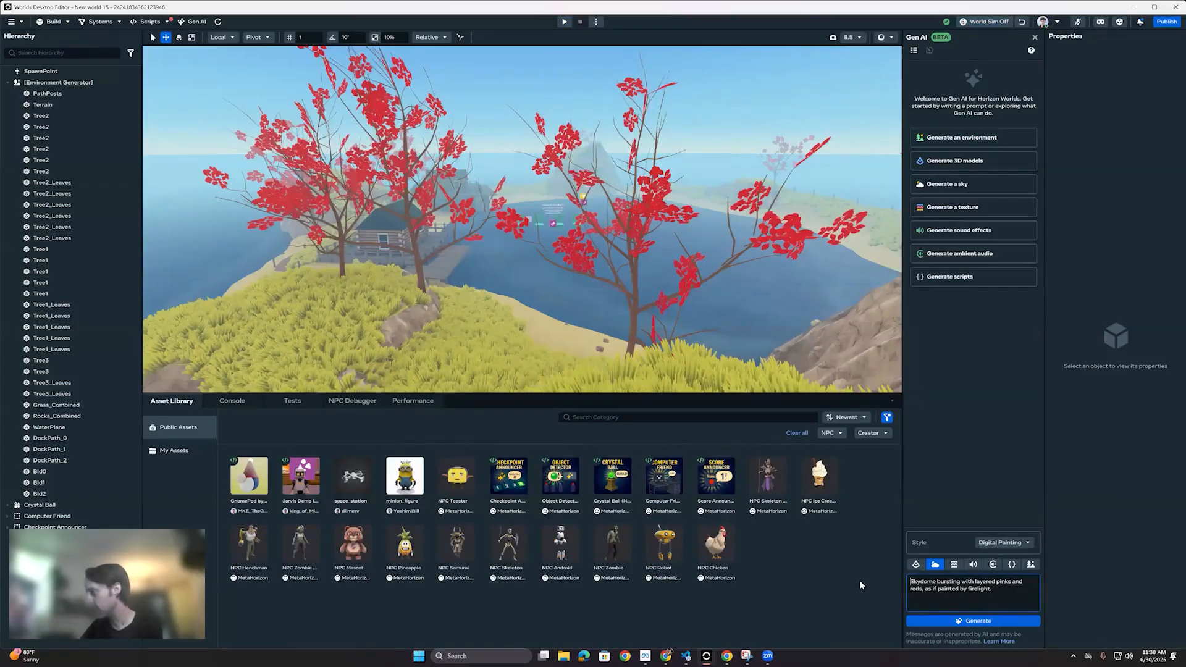
left_click(989, 623)
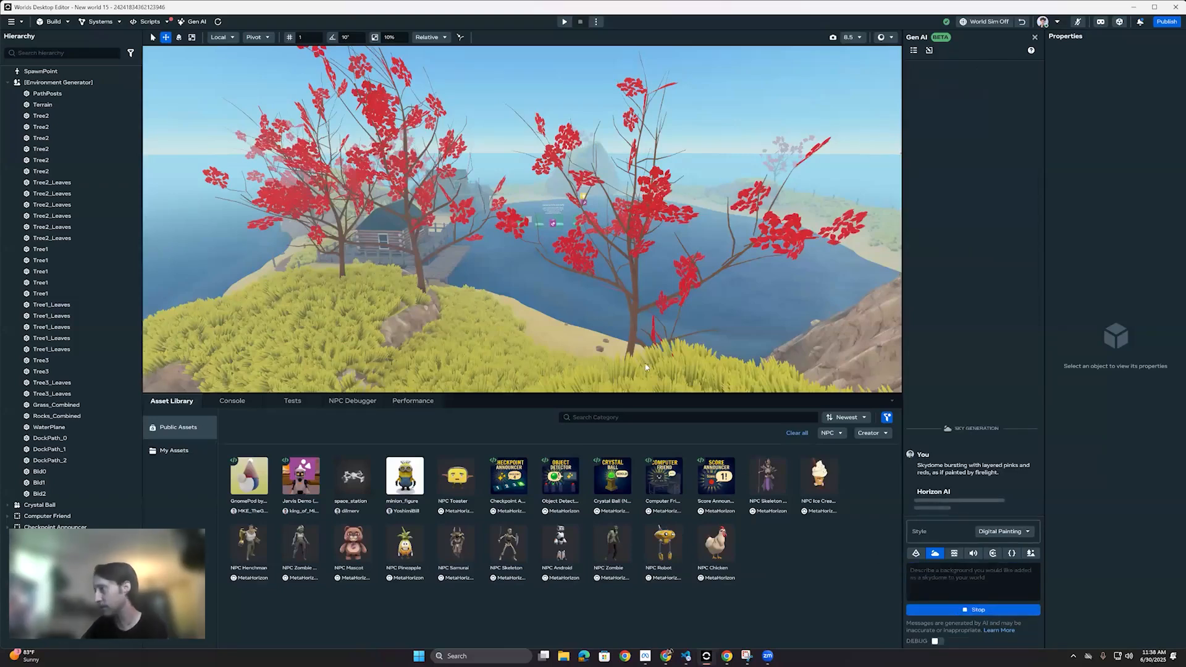
Step: Enlarge the viewport and place the Object Detector NPC asset on the sandy shore, at about X -20.8, Y 4.55, Z -50.1
left_click_drag(627, 396, 627, 454)
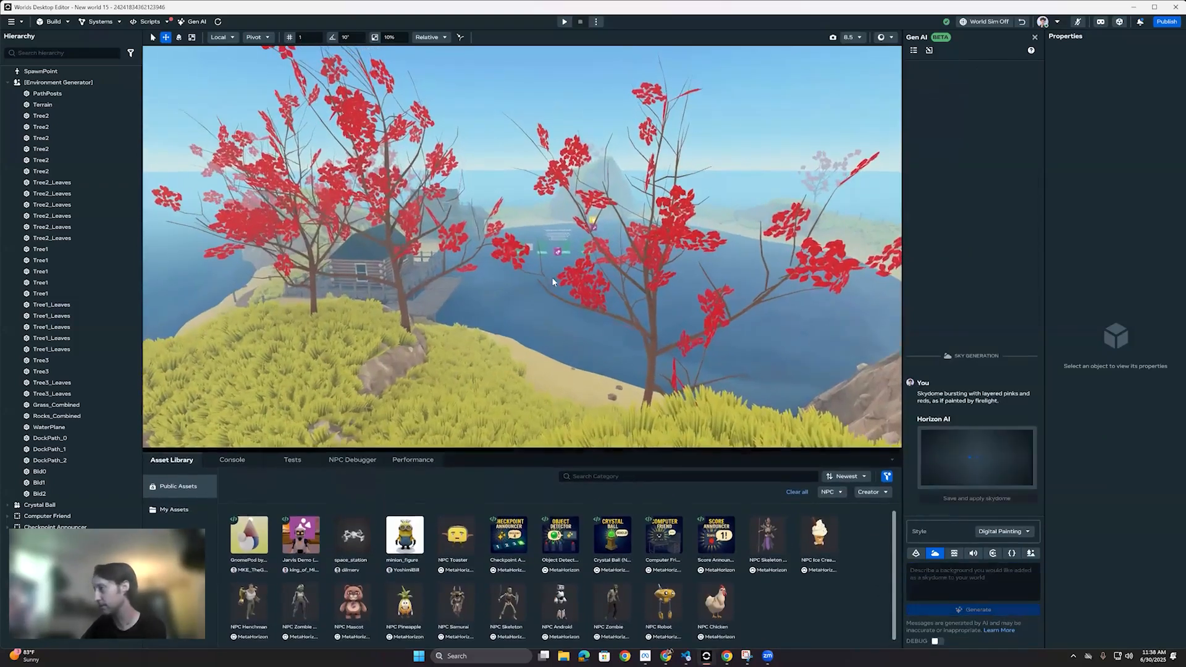
key("s")
right_click_drag(521, 277, 566, 538)
key("w")
key("w")
key("s")
key("s")
key("s")
left_click_drag(566, 538, 485, 317)
Step: Start a preview from the sand beside the Object Detector
right_click(624, 347)
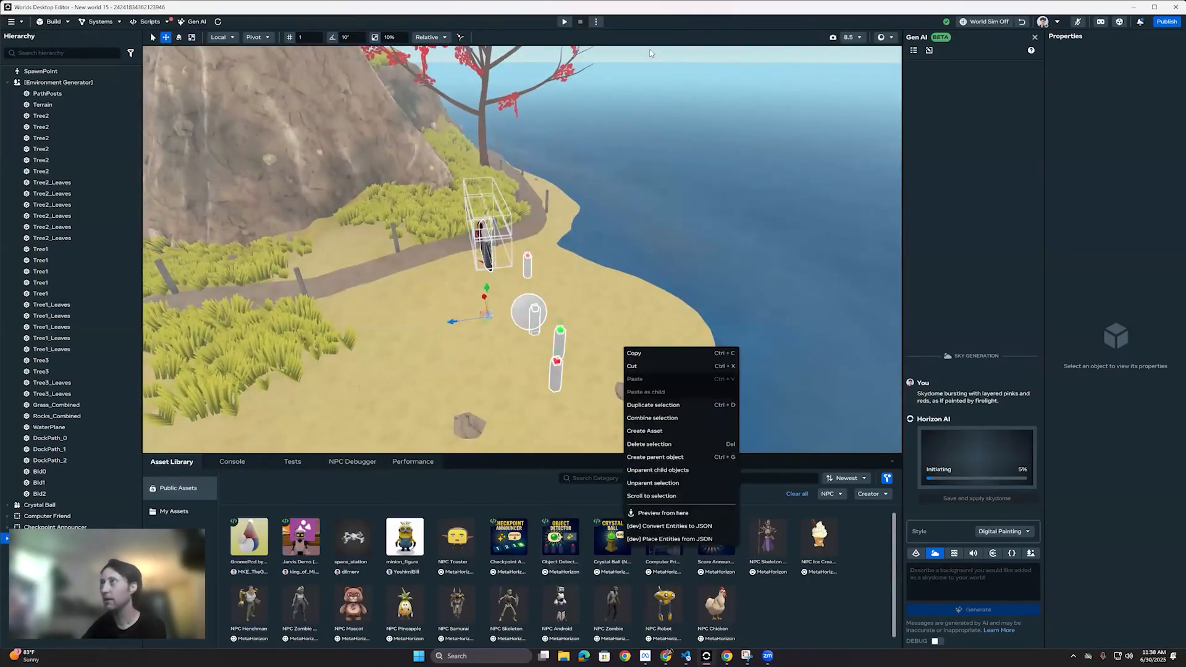
key("a")
right_click_drag(501, 299, 462, 303)
key("s")
mouse_move(462, 302)
left_mouse_down()
mouse_move(481, 387)
mouse_move(457, 385)
mouse_move(462, 309)
left_mouse_up()
right_click(462, 306)
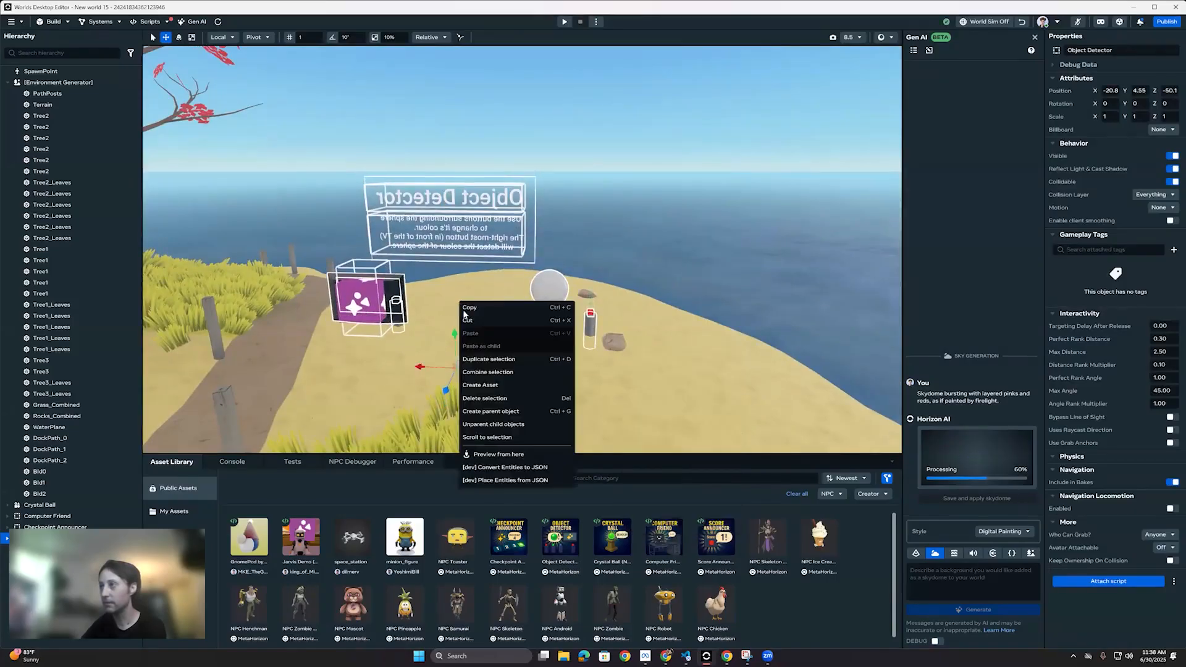
left_click(488, 454)
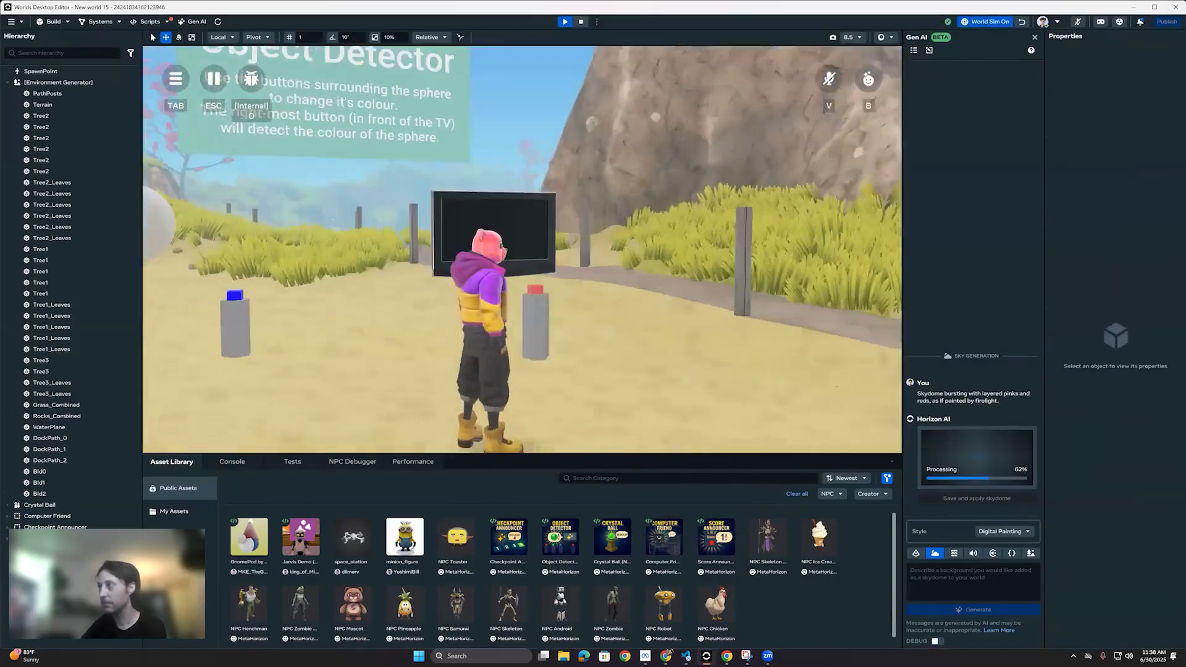
Step: Walk the avatar to the Object Detector's colour buttons and turn the sphere green
key("w")
key("s")
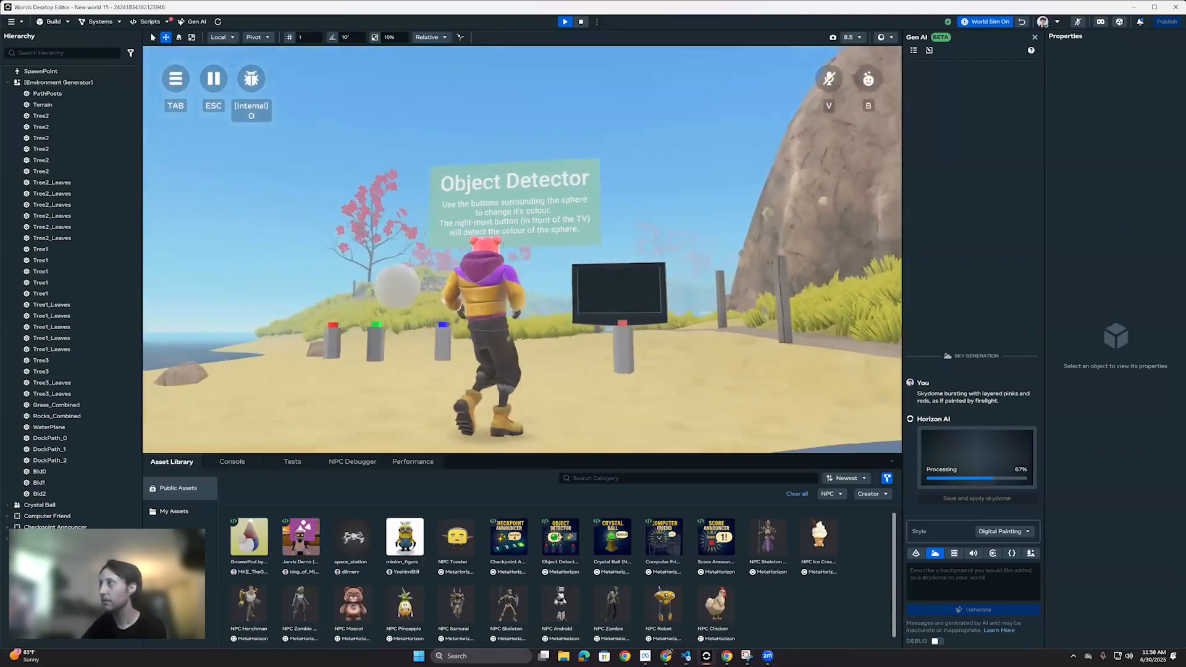
key("w")
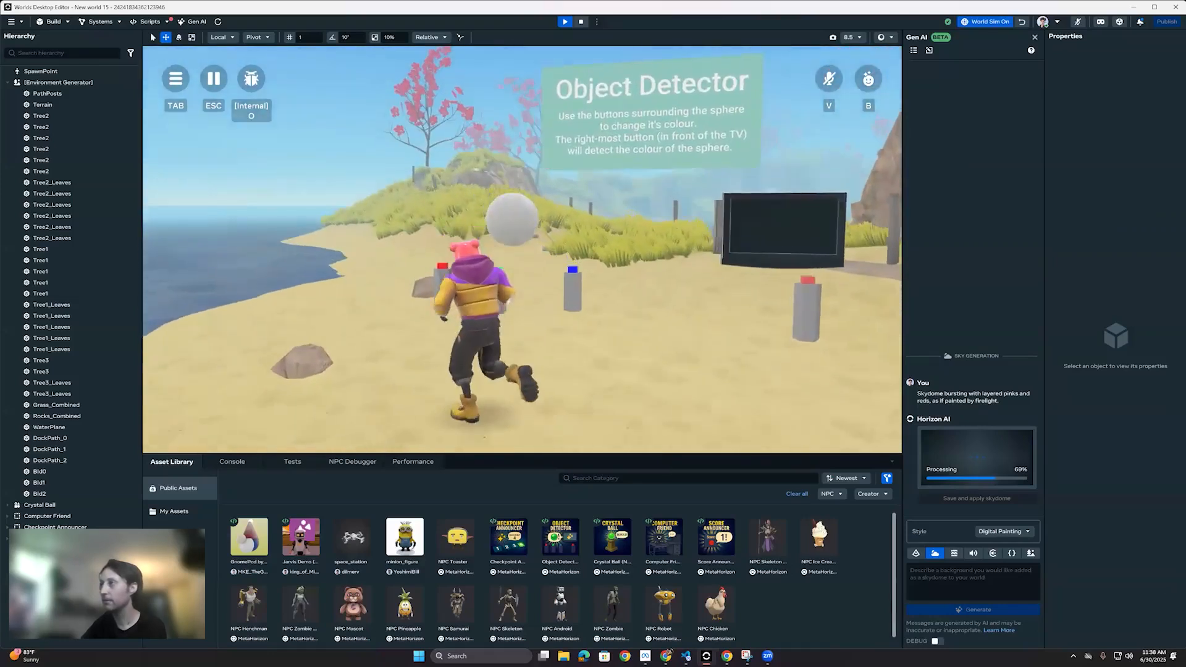
key("e")
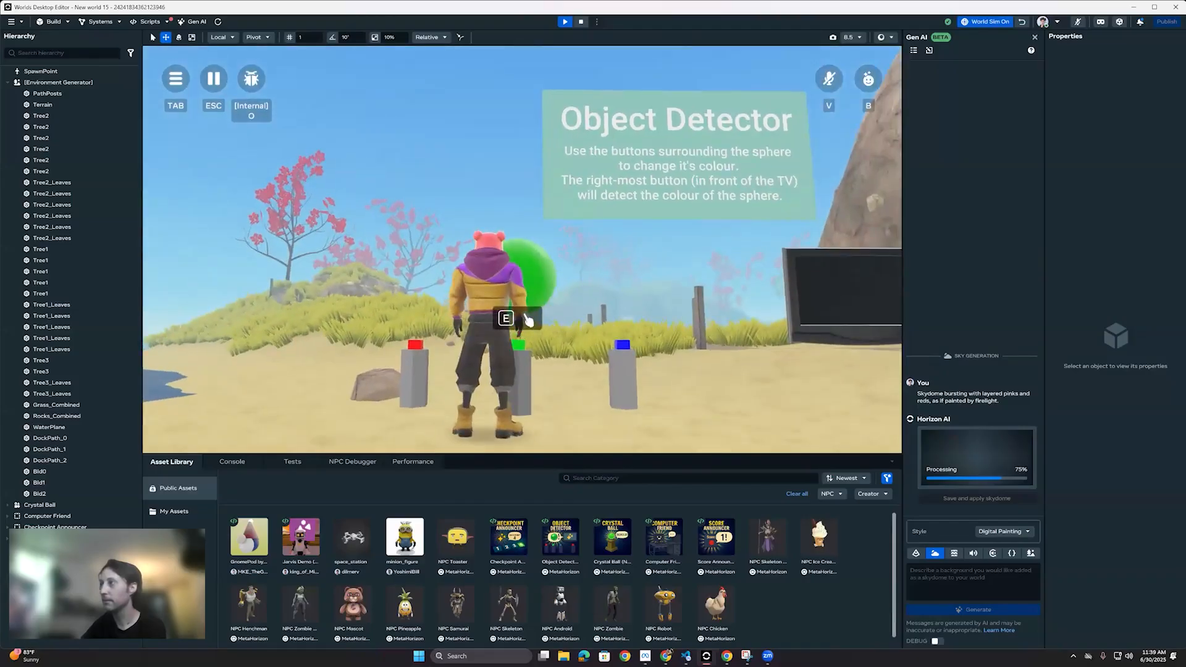
Step: Move the avatar to the button in front of the TV and trigger the sphere's colour detection
key("d")
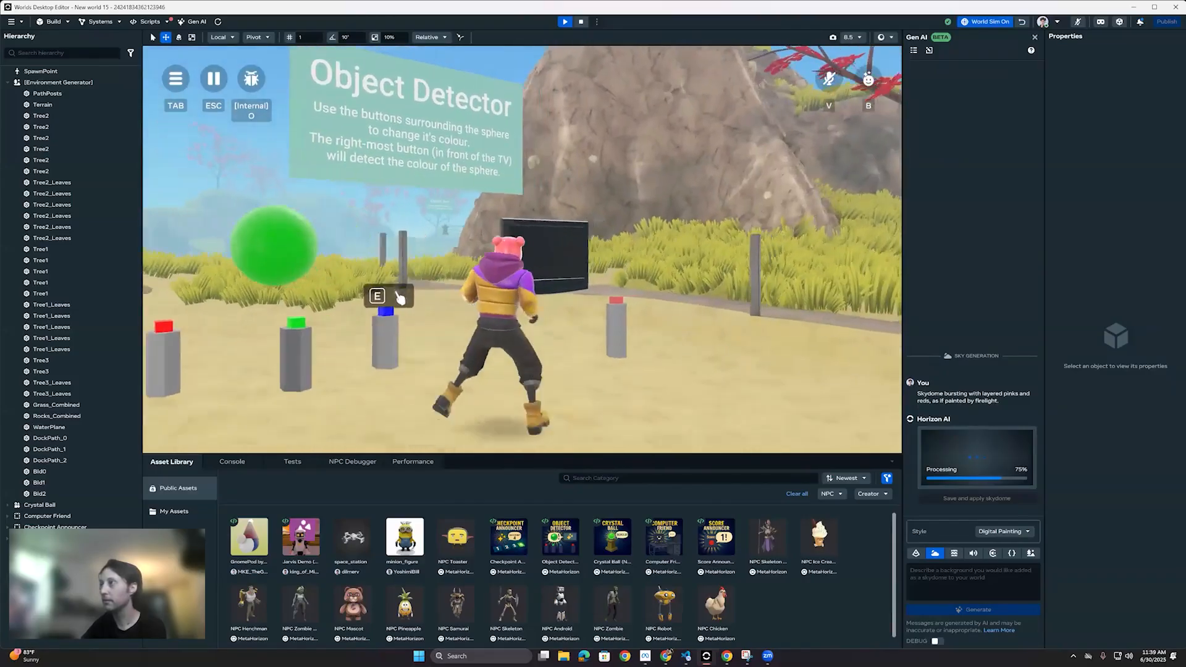
key("e")
key("s")
key("w")
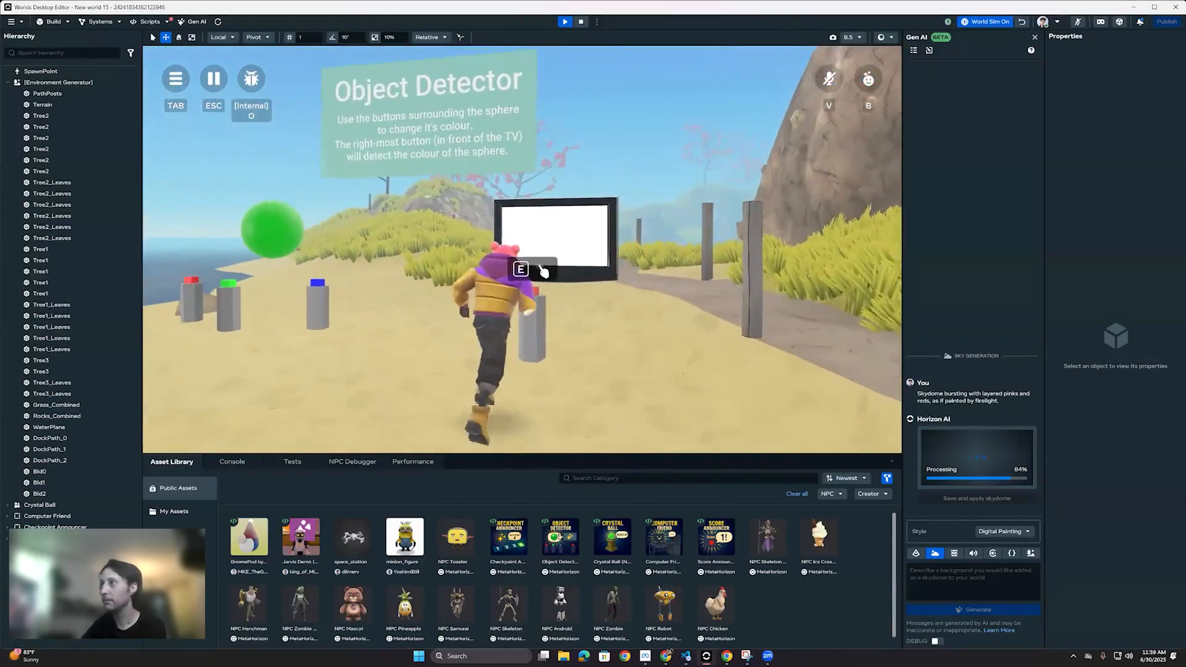
key("w")
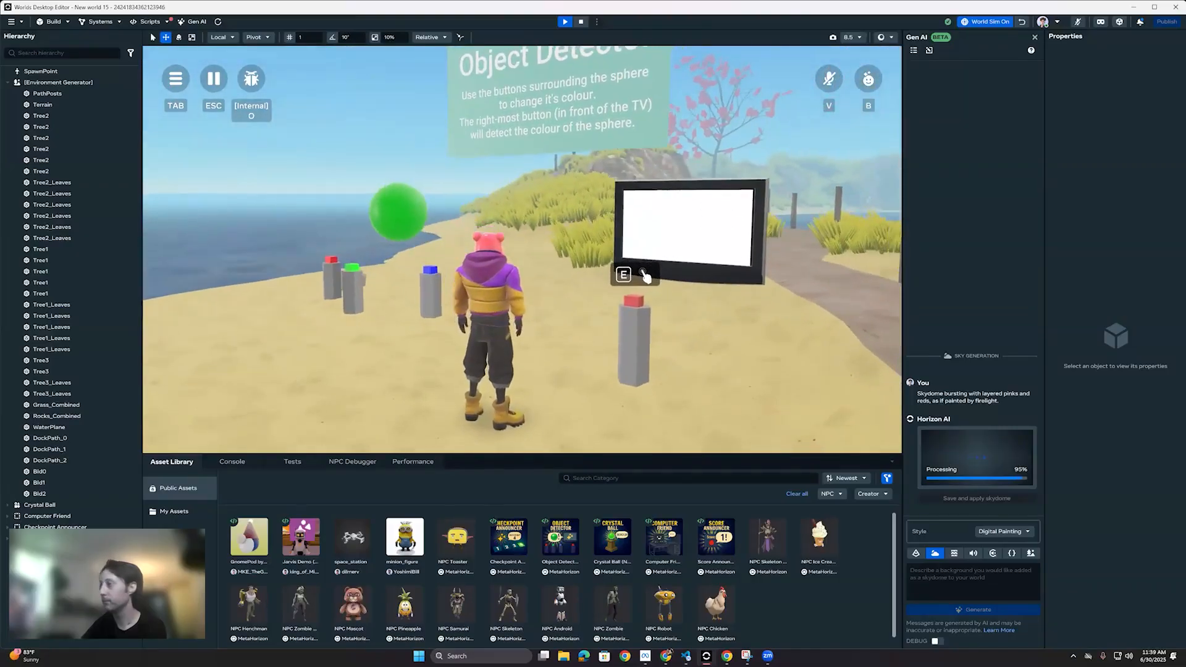
key("w")
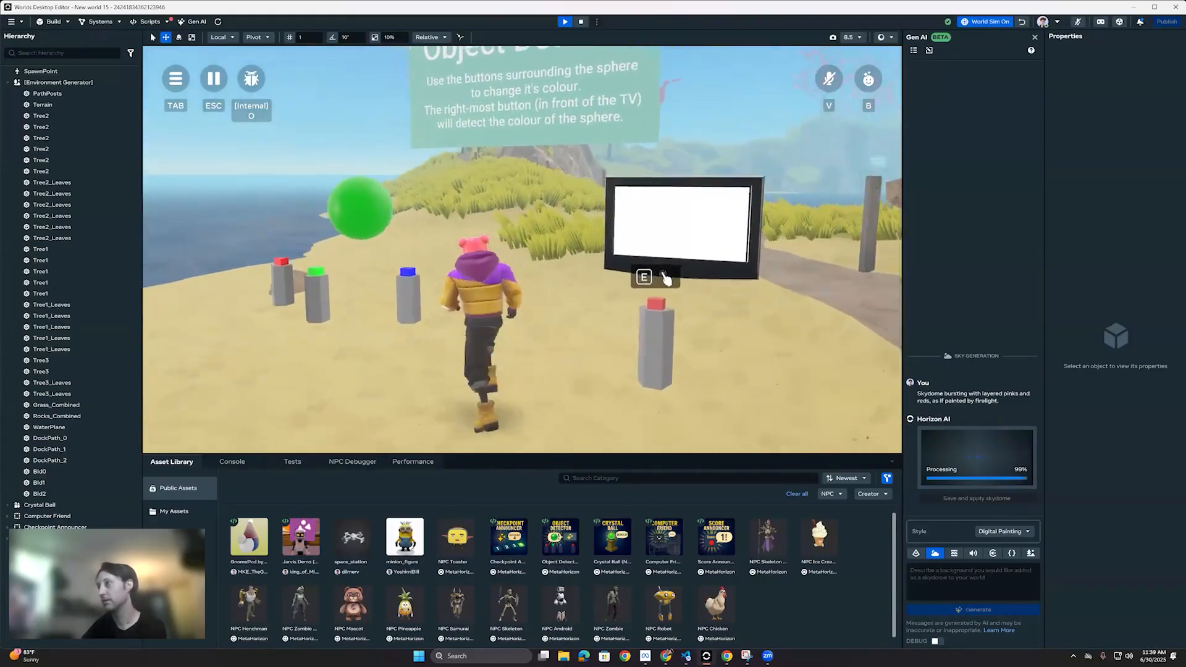
Step: Walk the avatar to the blue button, turn the sphere blue, and trigger the Object Detector's colour detection again
key("s")
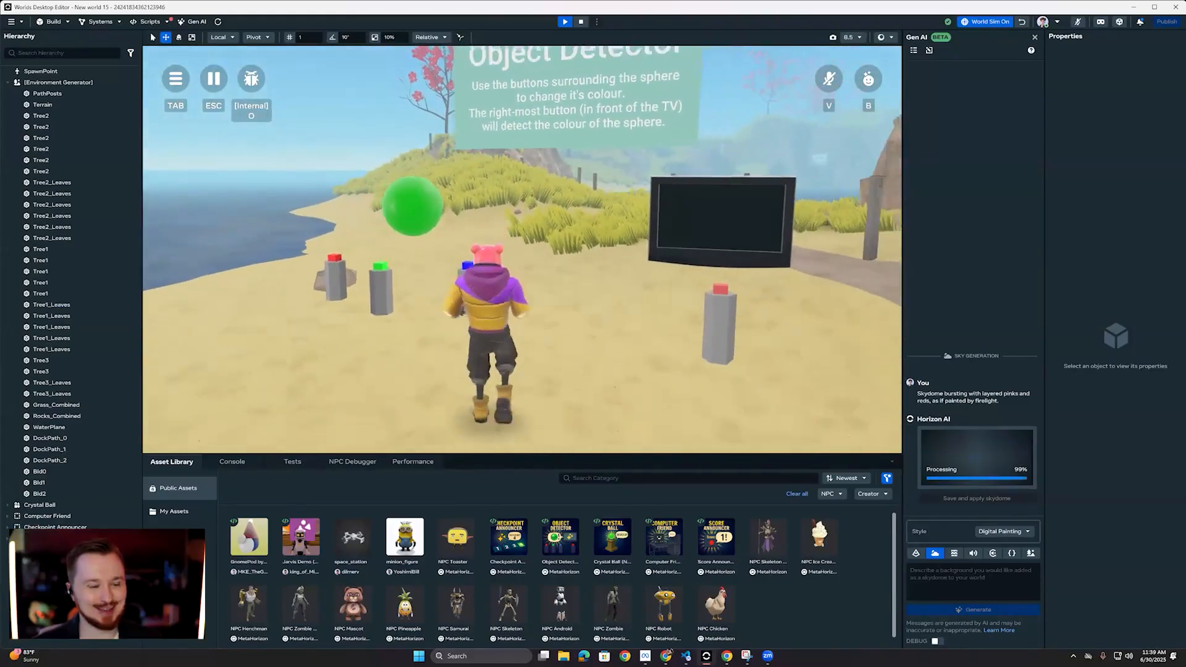
key("w")
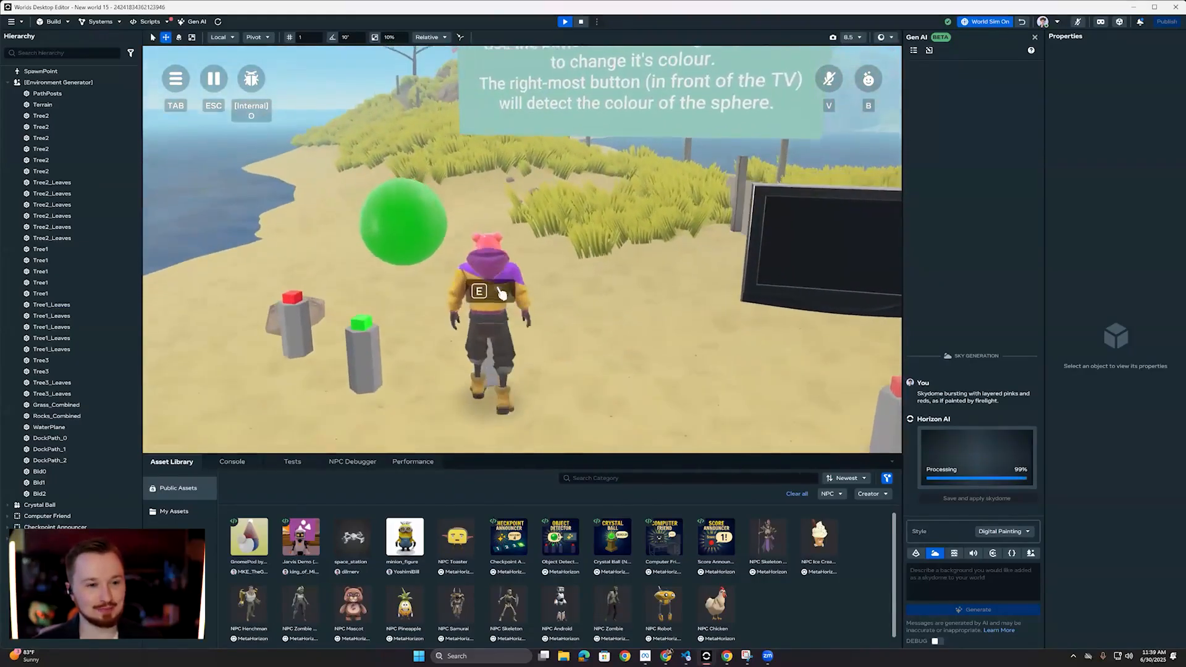
key("e")
key("s")
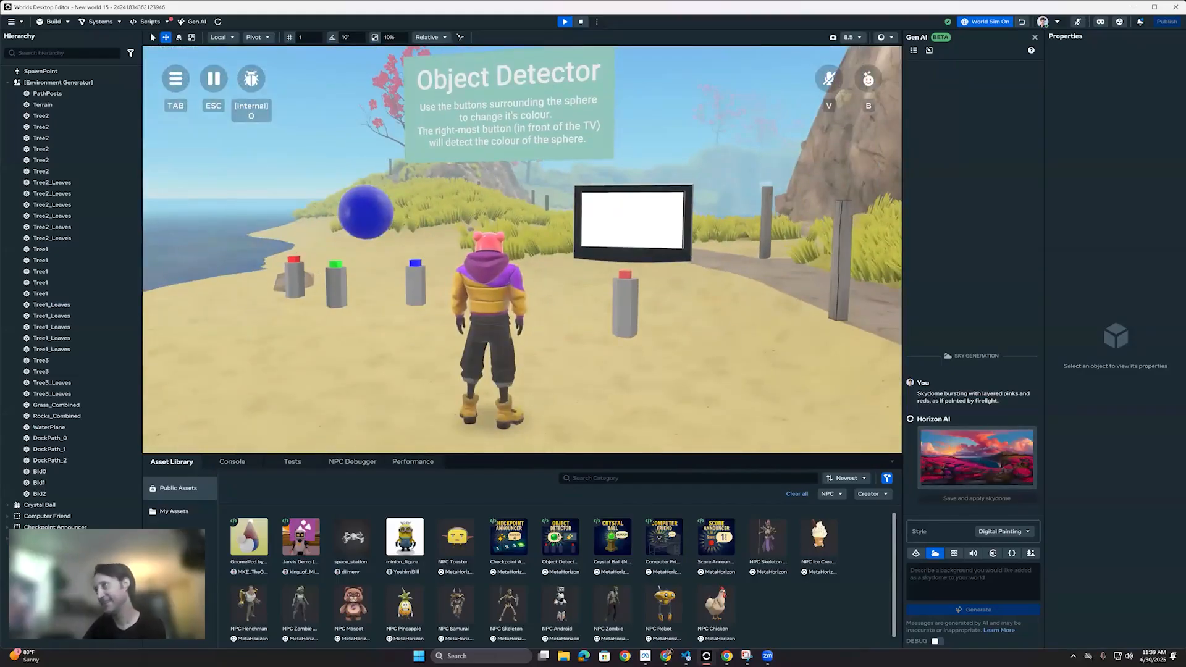
Step: Release the pointer from the running world and end the preview of the Object Detector
key("super")
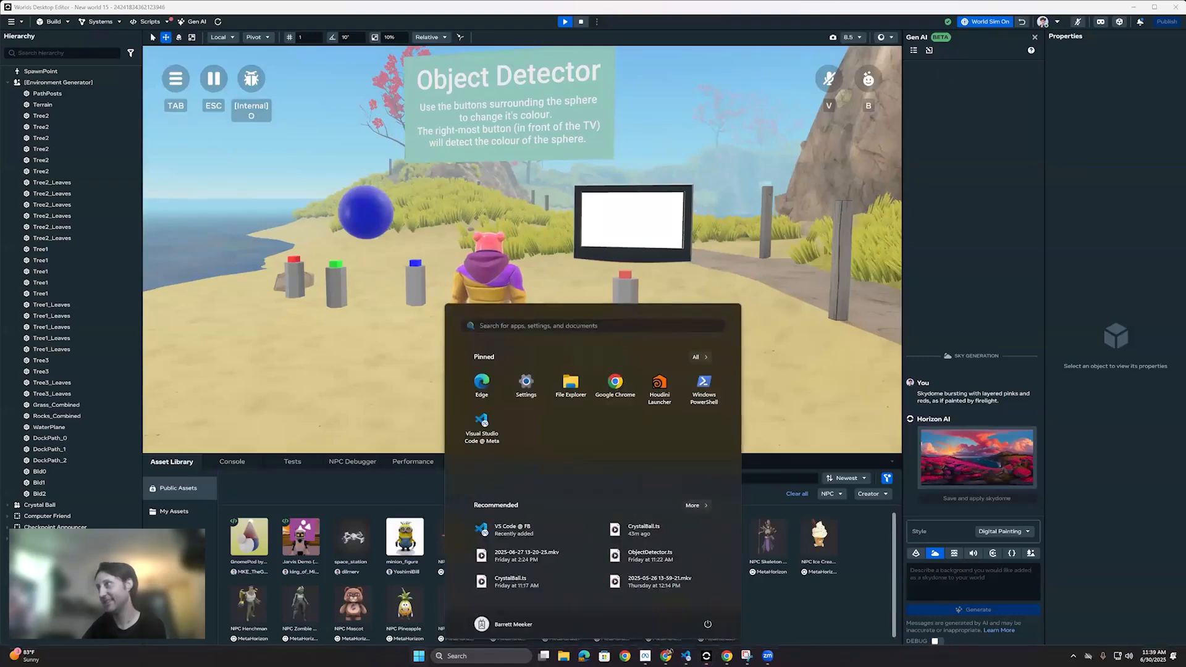
key("super")
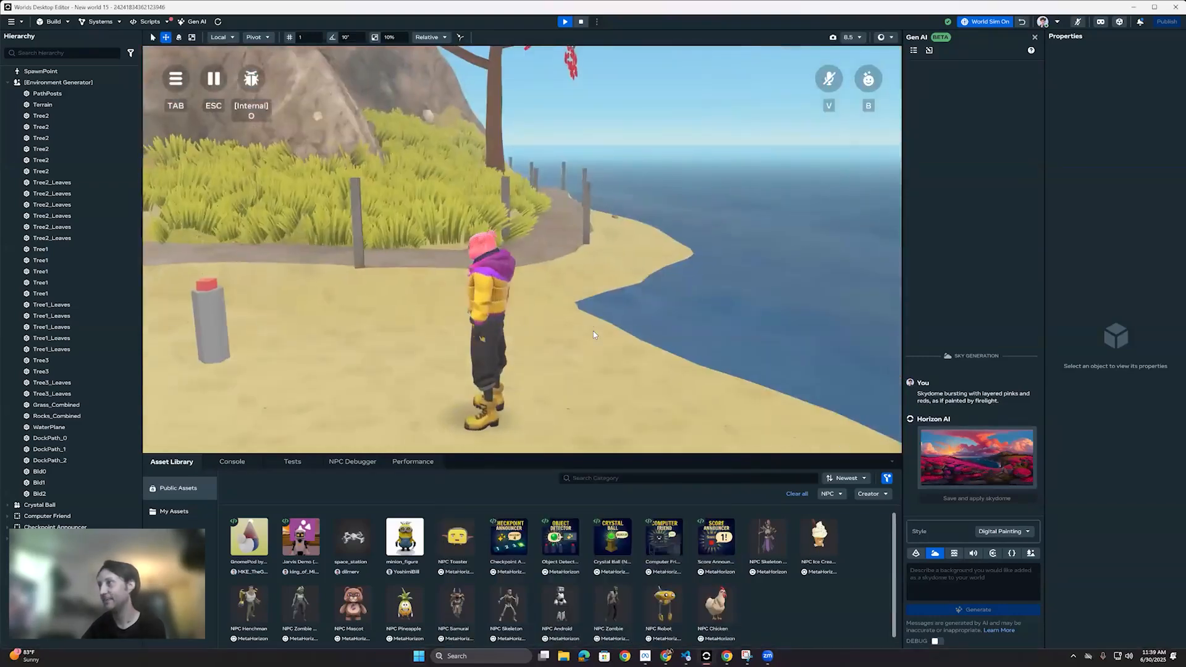
key("super")
left_click(350, 101)
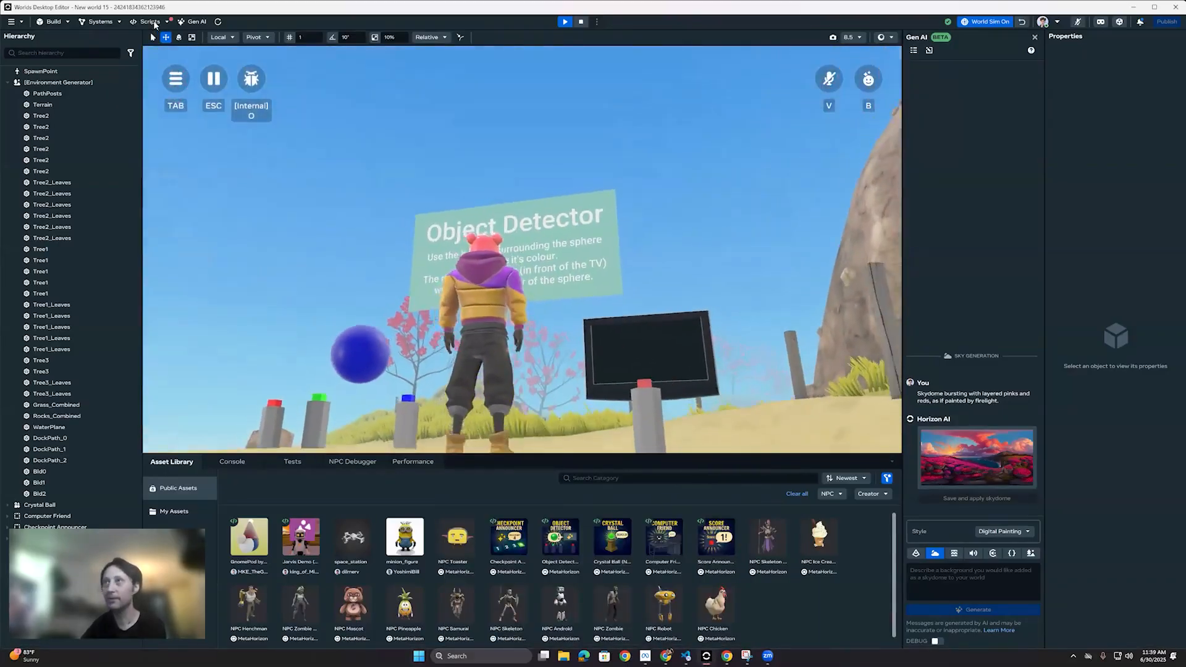
key("Escape")
right_click_drag(196, 149, 211, 187)
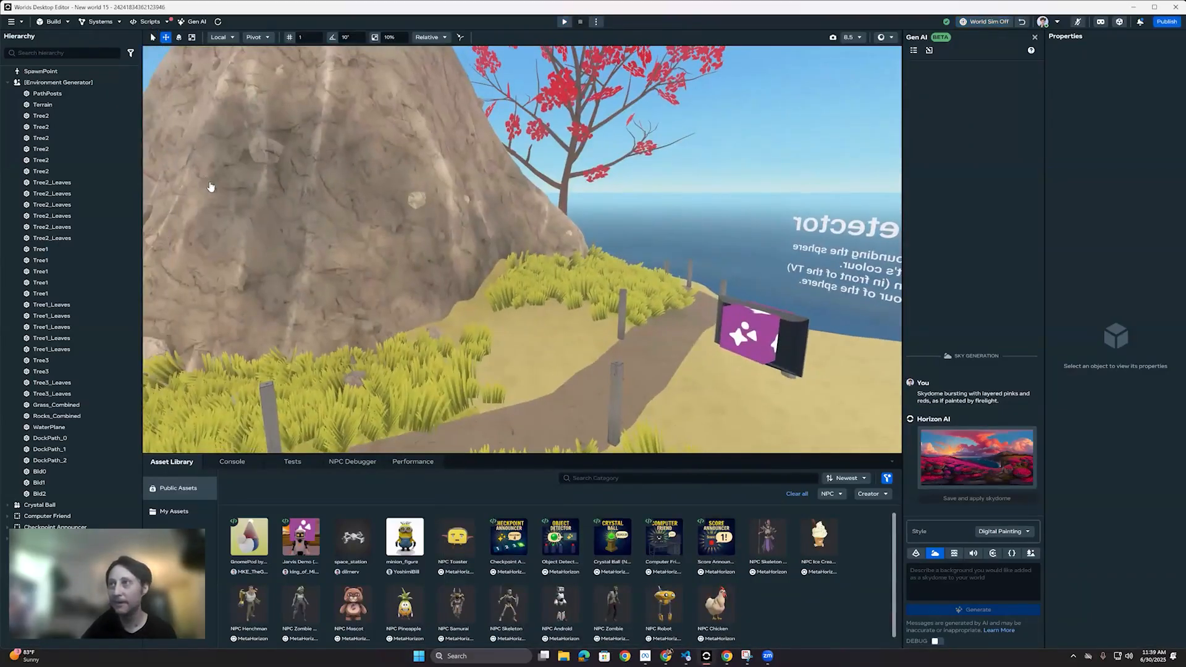
Step: Find the ObjectDetector script in the world's scripts and open it in the code editor
left_click(146, 22)
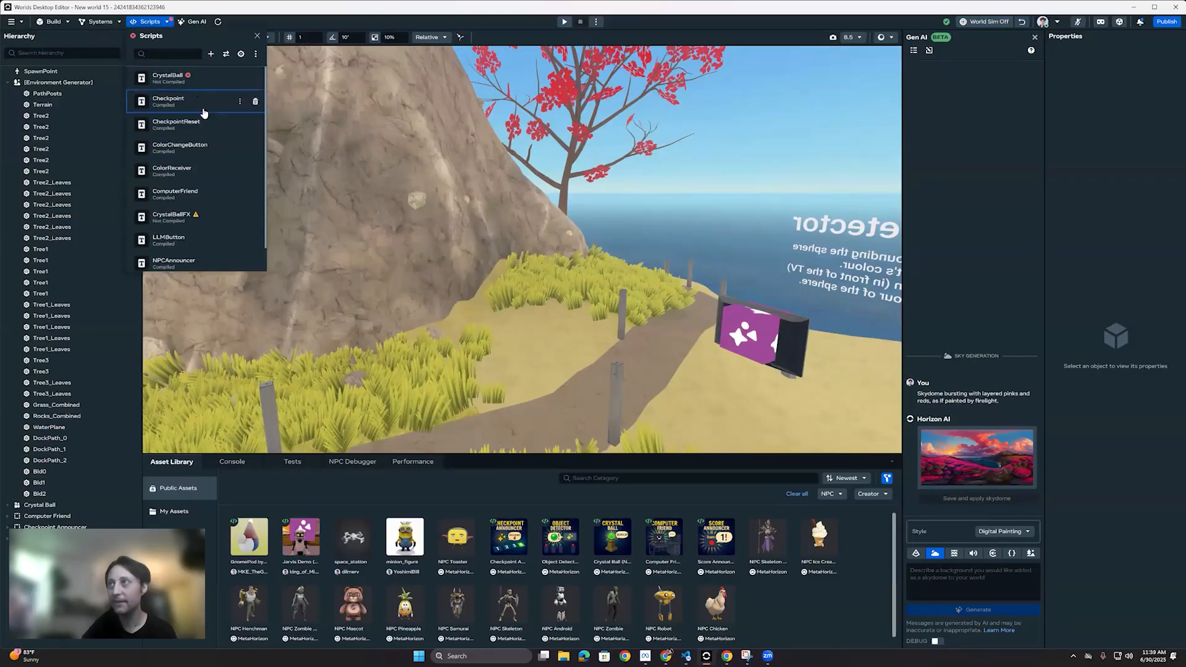
scroll(203, 240, "down", 1)
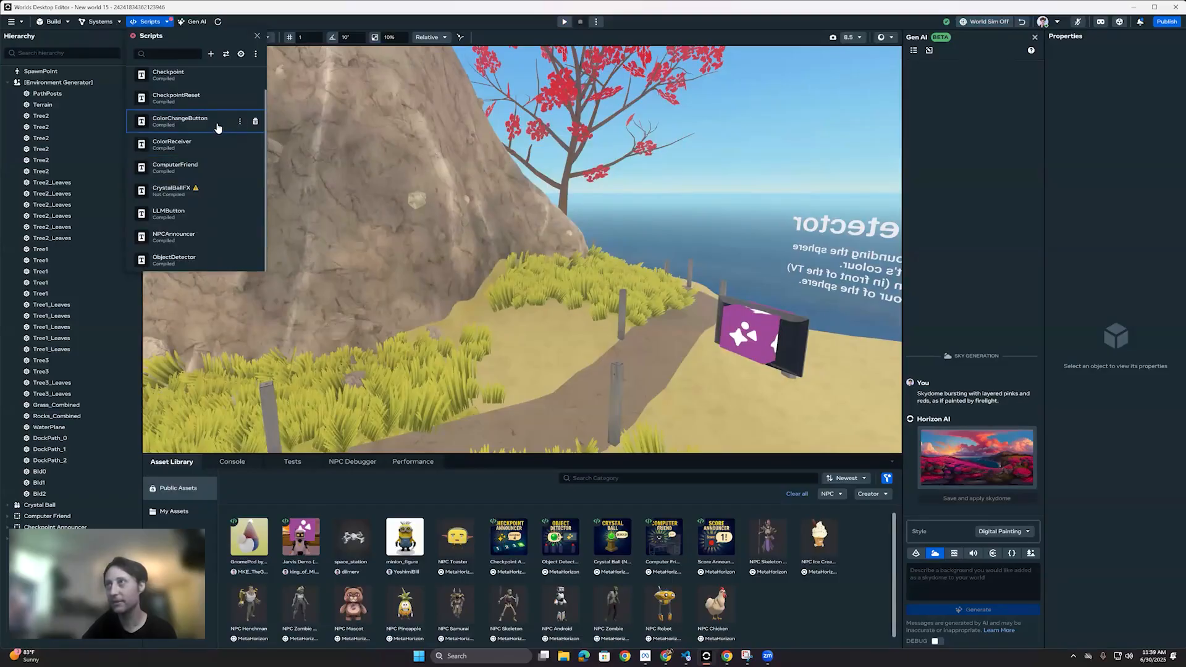
scroll(204, 127, "up", 1)
scroll(206, 220, "down", 1)
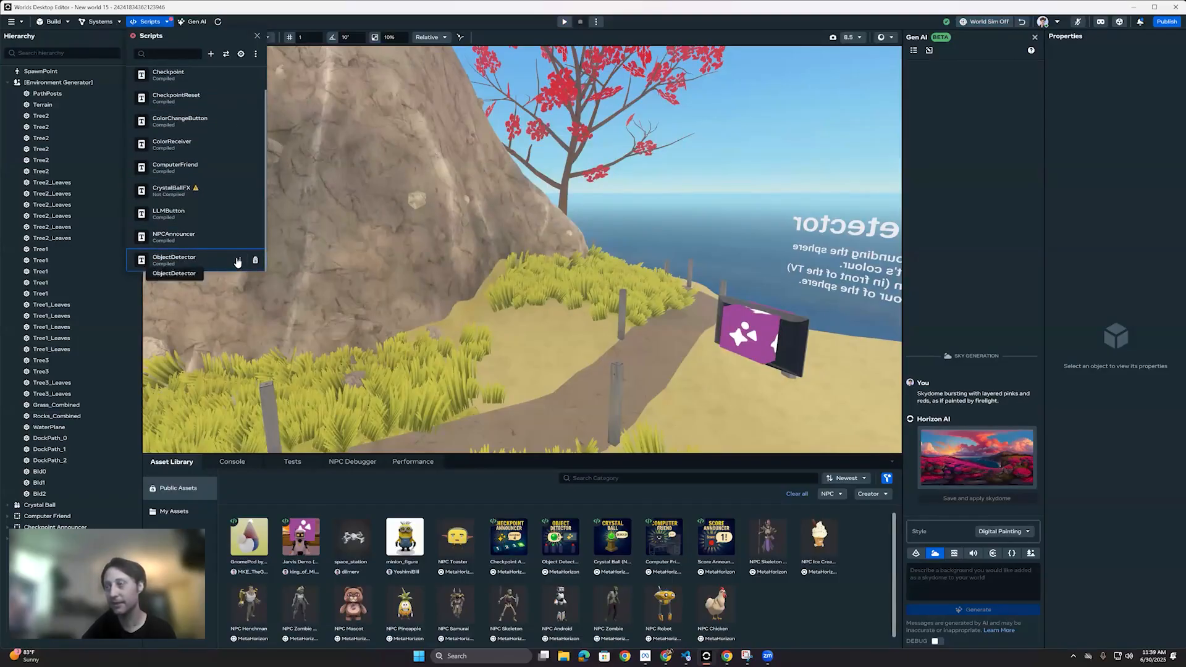
left_click(238, 260)
left_click(180, 261)
double_click(177, 258)
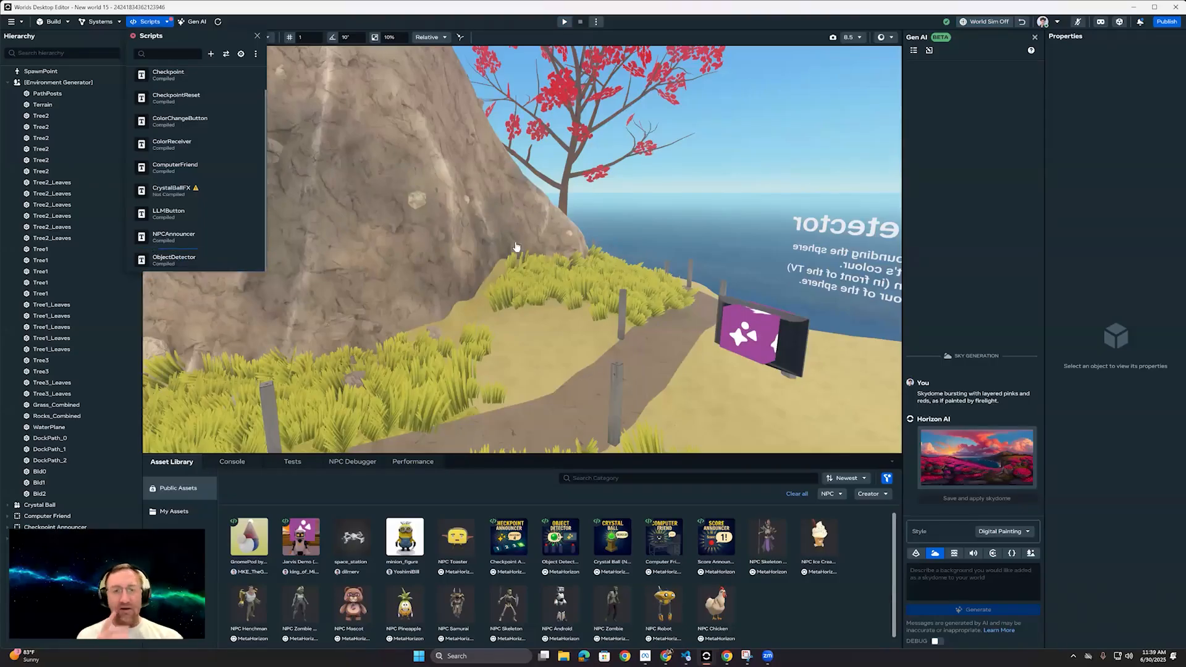
Step: Widen the code editor, read the ObjectDetector script's colour map, updateColorKnowledge and askAboutColor code, and minimise the editor
scroll(687, 395, "down", 10)
scroll(688, 395, "down", 3)
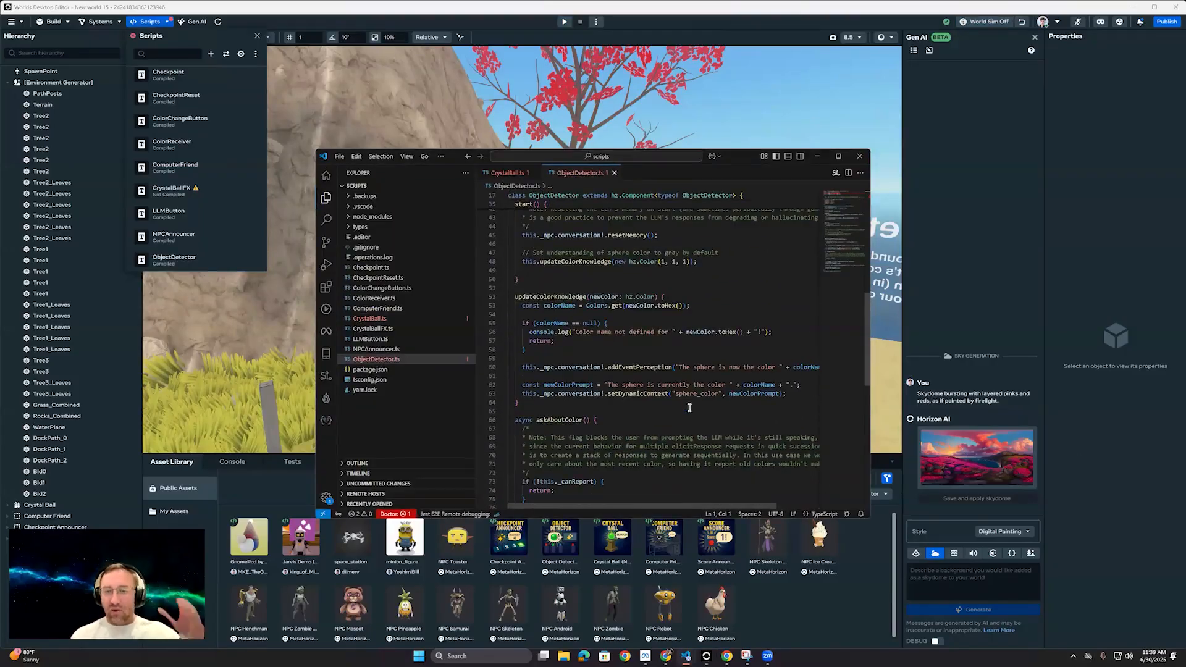
scroll(691, 411, "down", 2)
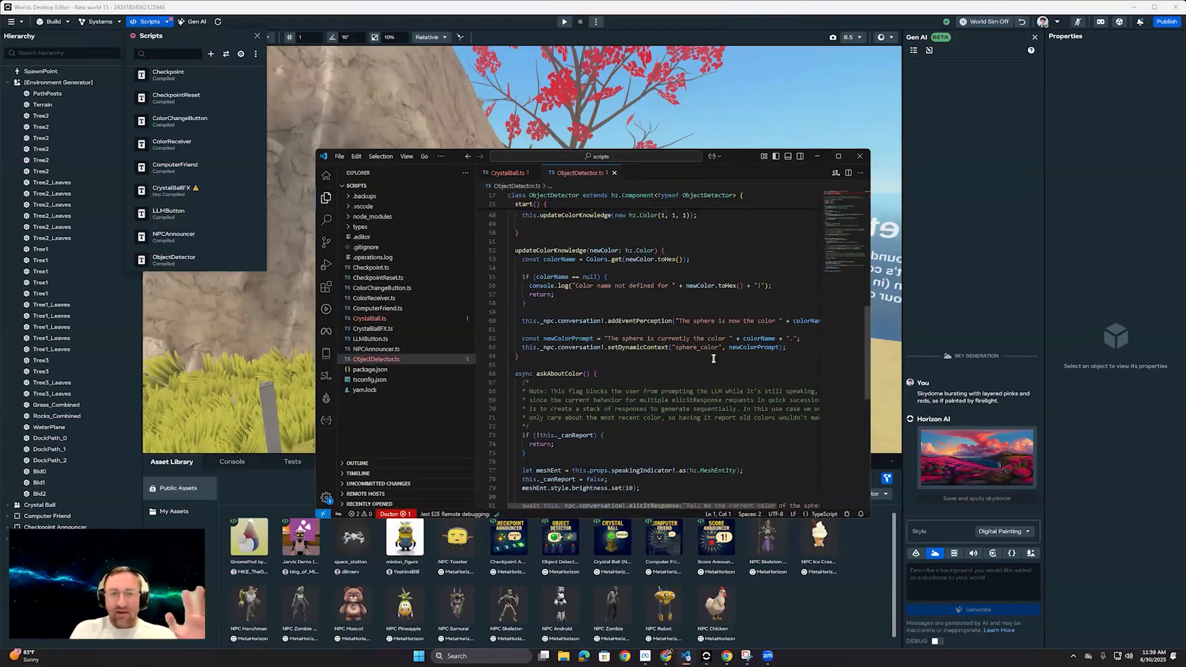
scroll(708, 354, "down", 2)
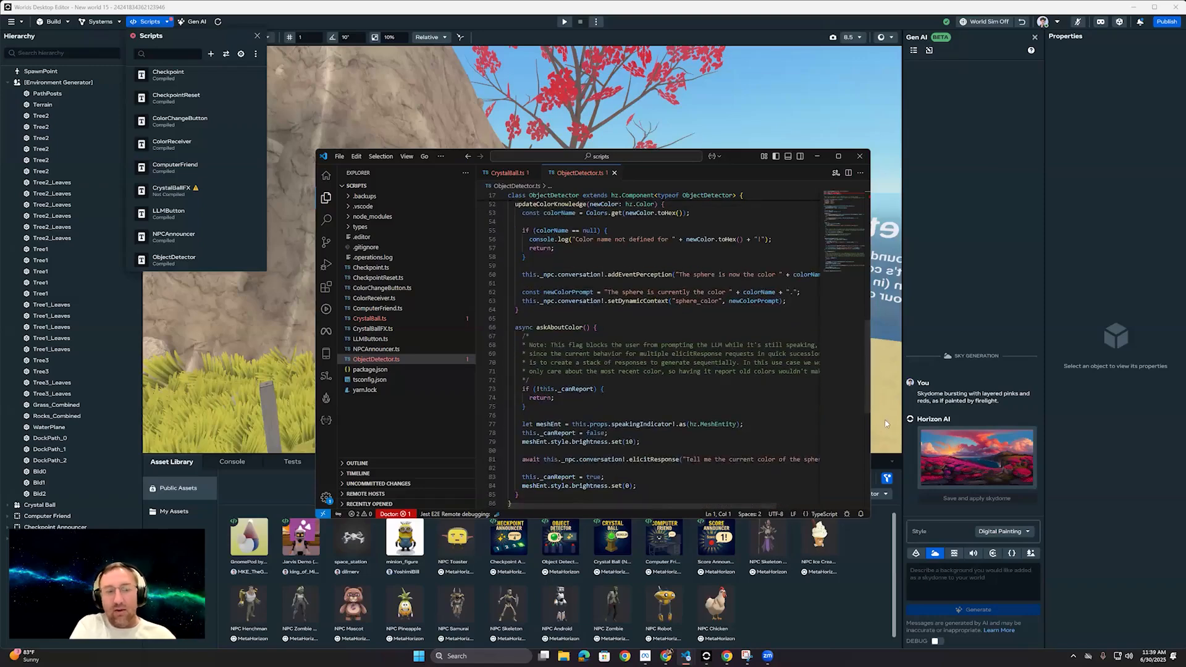
left_click_drag(870, 416, 1067, 426)
scroll(804, 433, "up", 2)
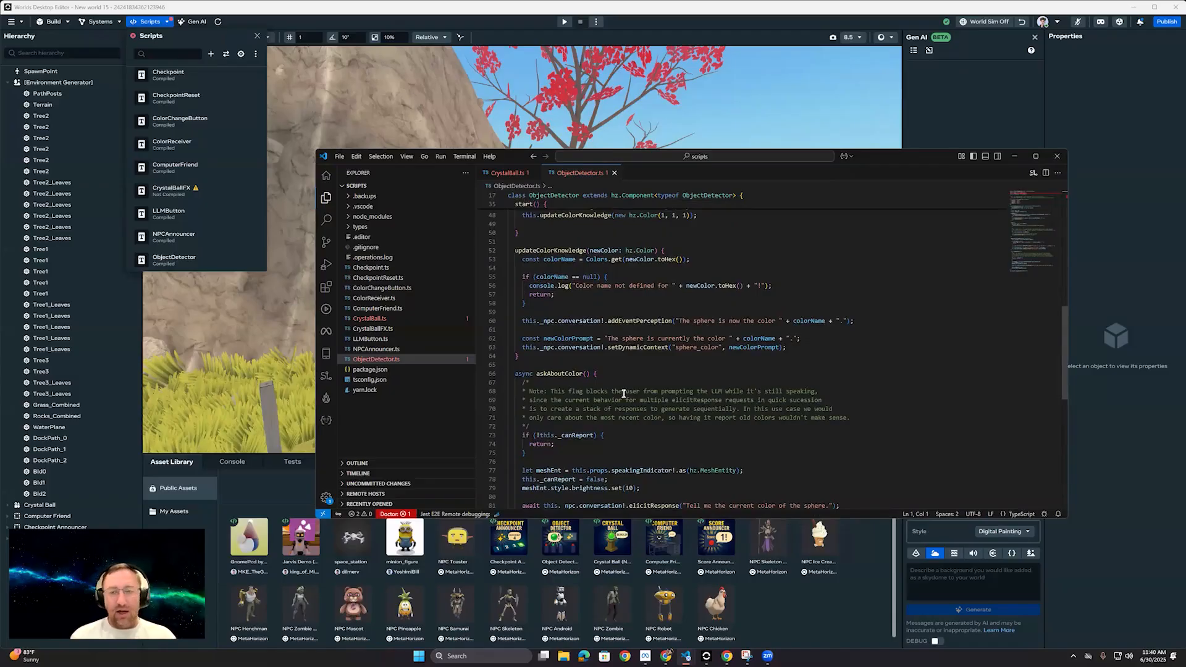
scroll(633, 400, "down", 3)
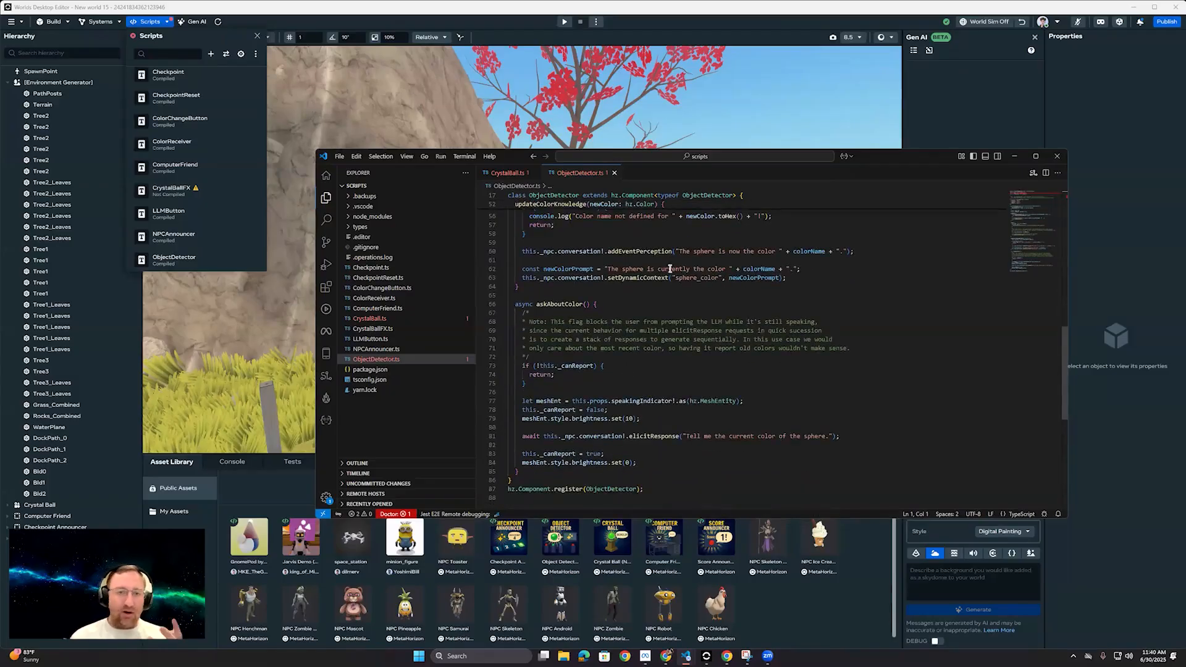
scroll(710, 288, "up", 4)
scroll(787, 340, "up", 5)
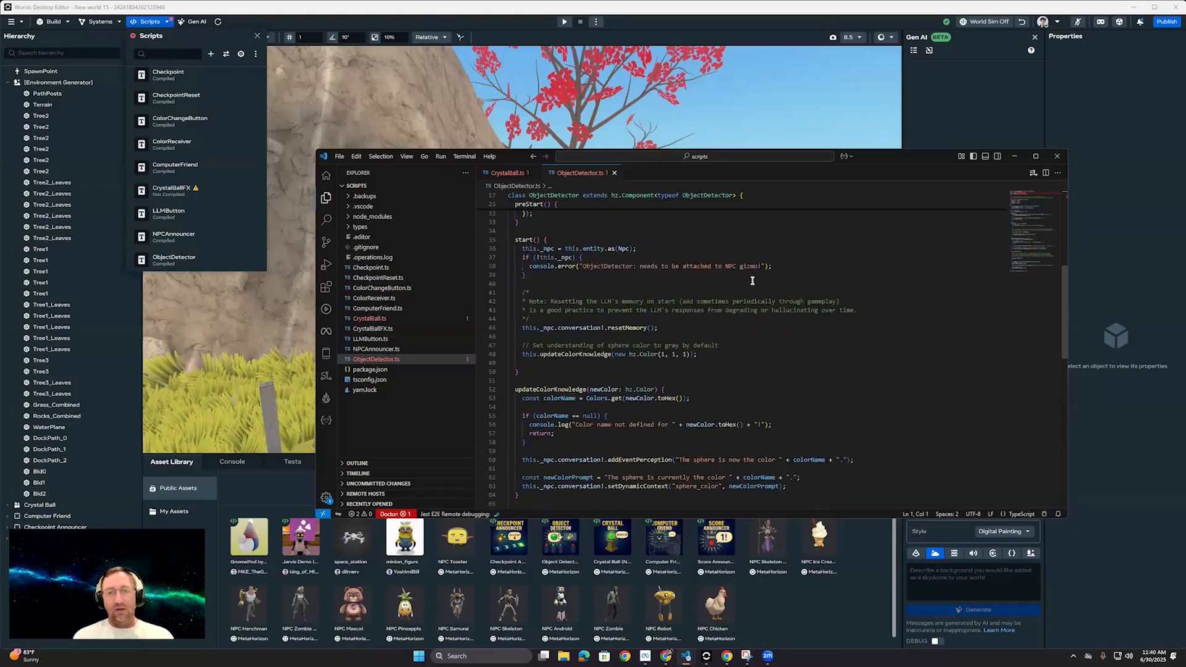
scroll(752, 280, "up", 10)
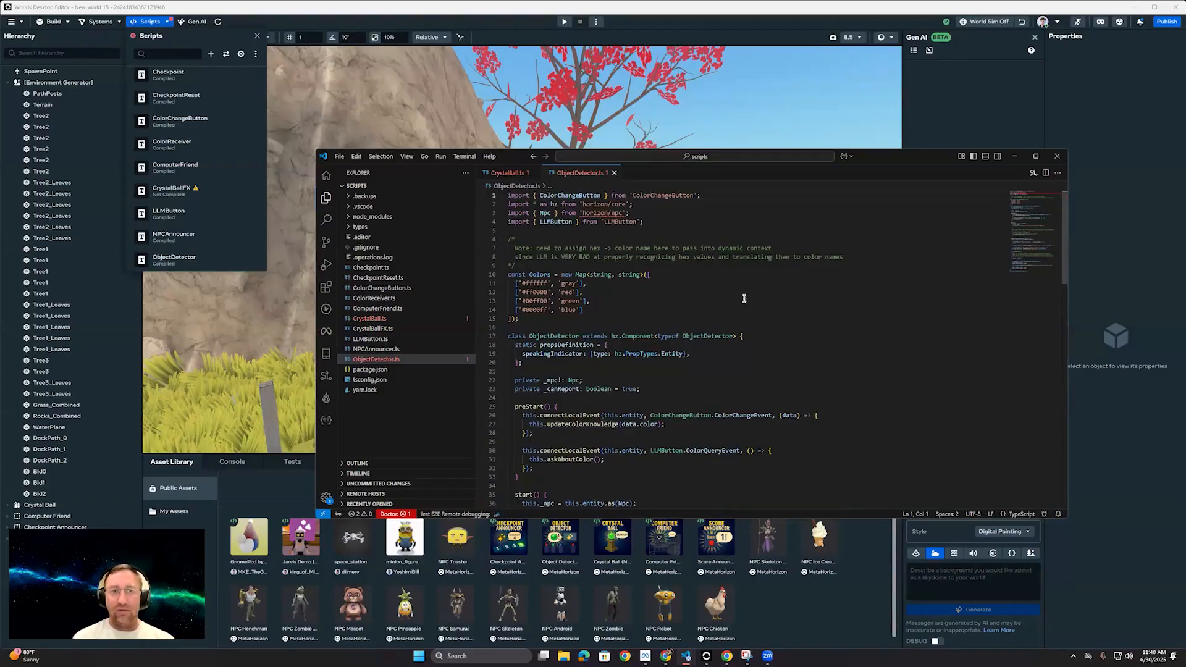
scroll(756, 334, "down", 13)
scroll(847, 357, "down", 5)
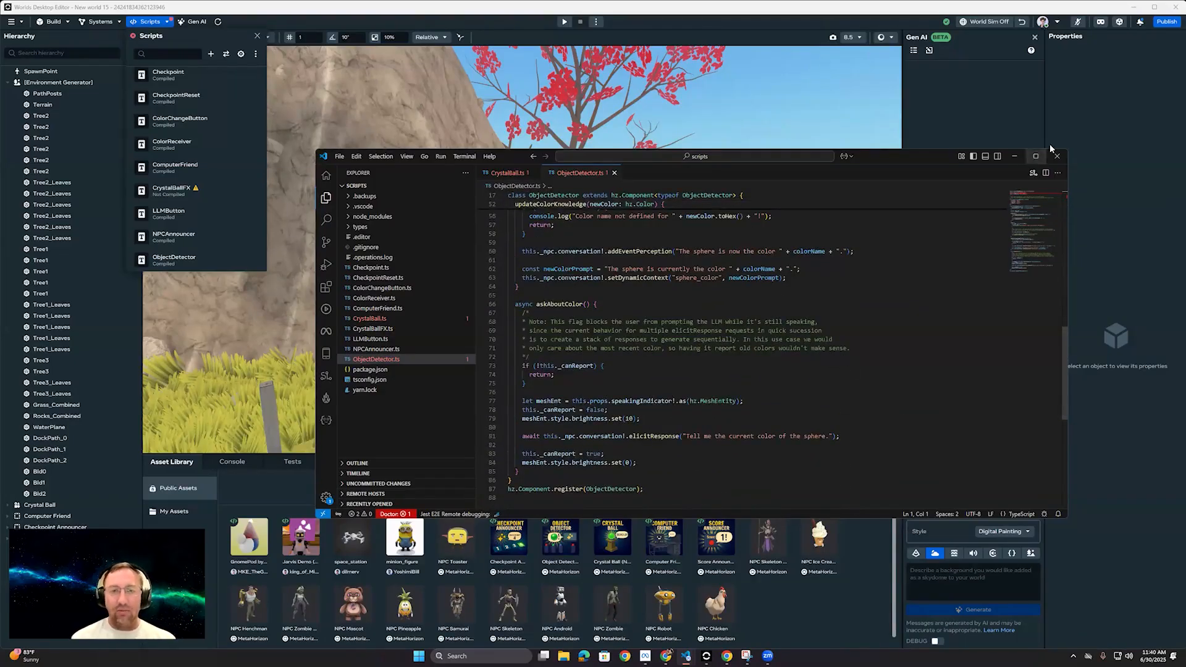
left_click(1014, 157)
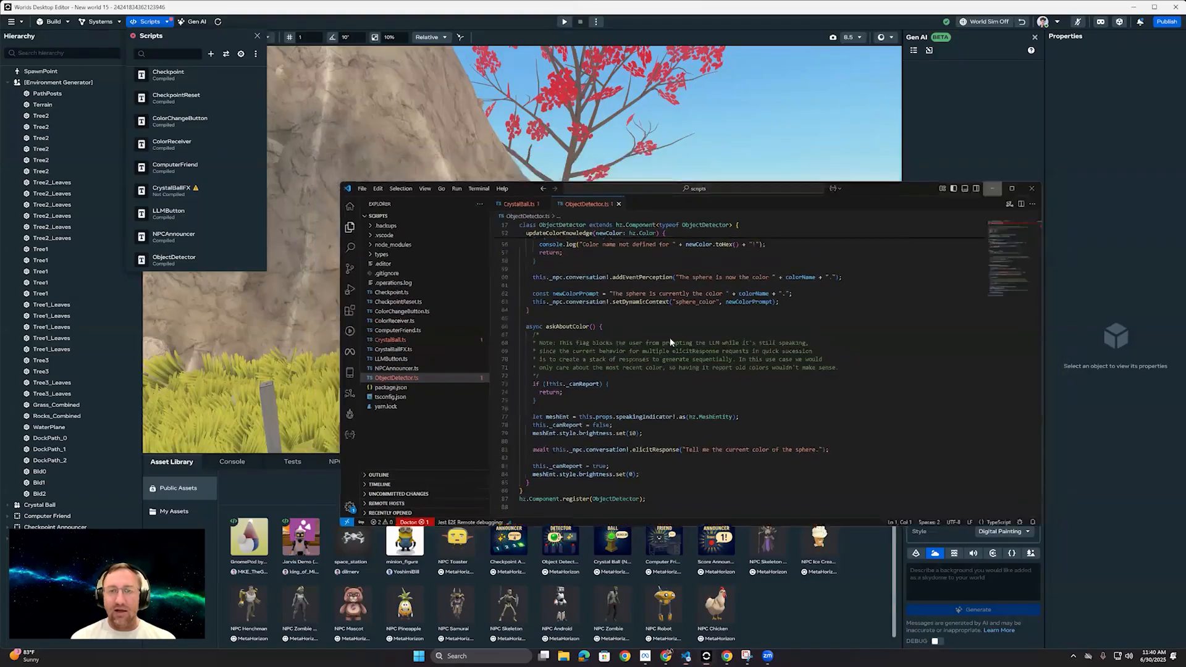
Step: Preview the generated pink-and-red skydome in the world and view it from over the water around the island
left_click(977, 498)
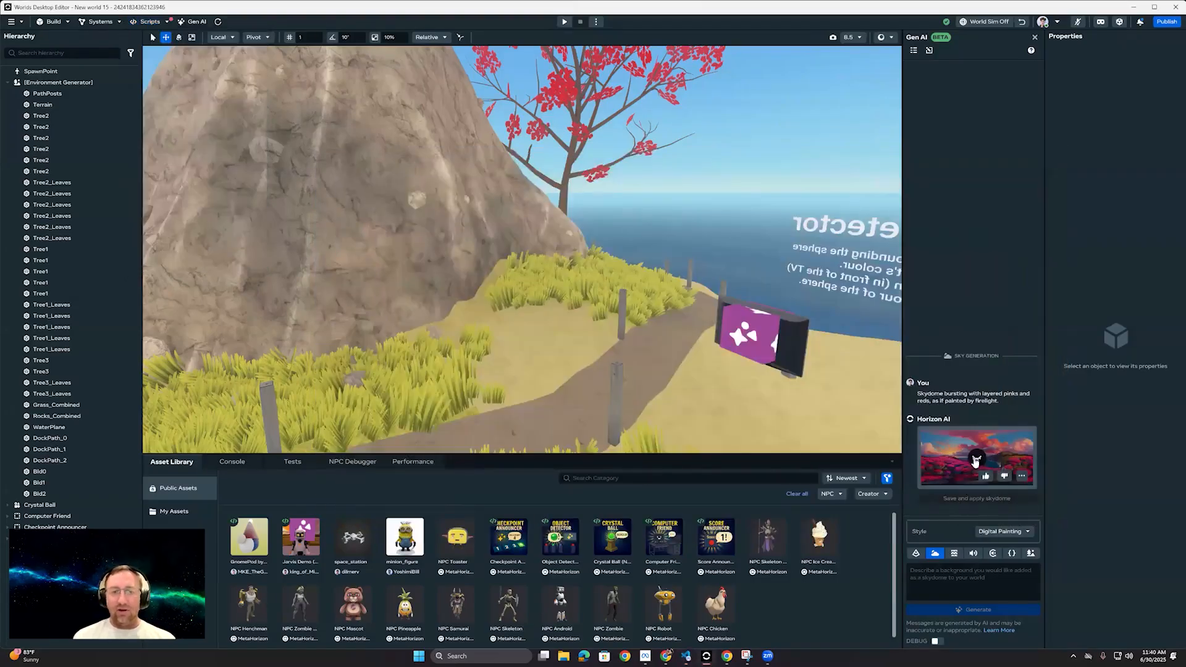
key("s")
right_click_drag(654, 247, 87, 213)
key("a")
right_click_drag(346, 281, 499, 283)
key("w")
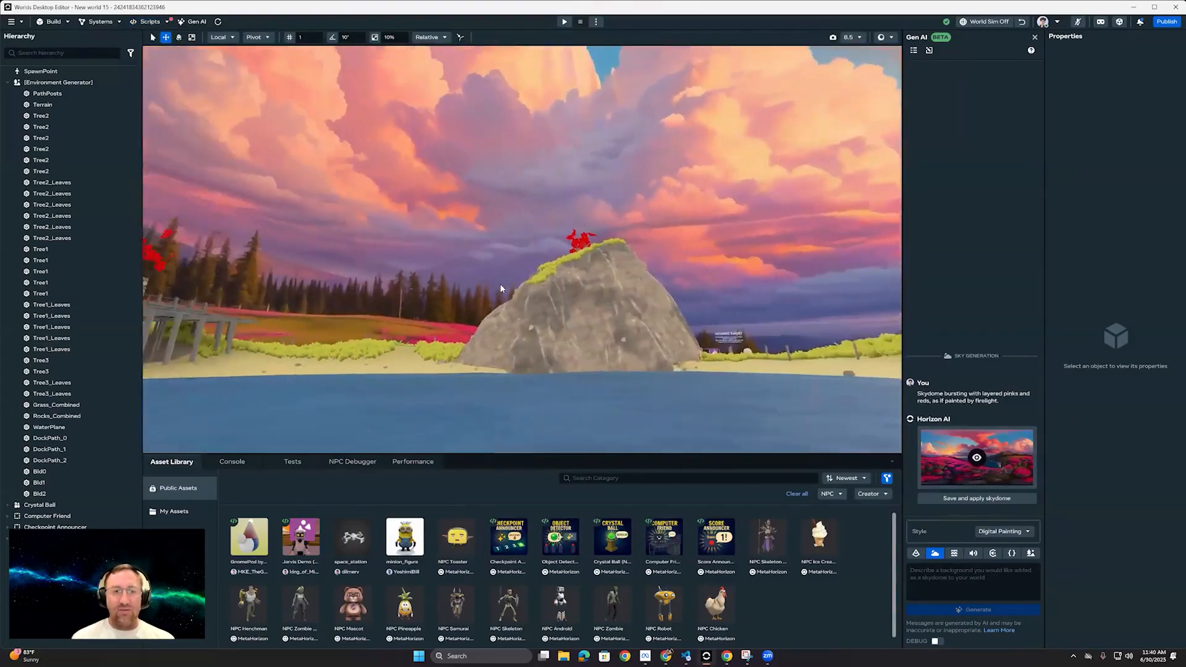
Step: Save the generated pink-and-red skydome and apply it to the world
left_click(975, 505)
right_click_drag(627, 344, 475, 327)
key("s")
key("w")
right_click_drag(636, 334, 663, 347)
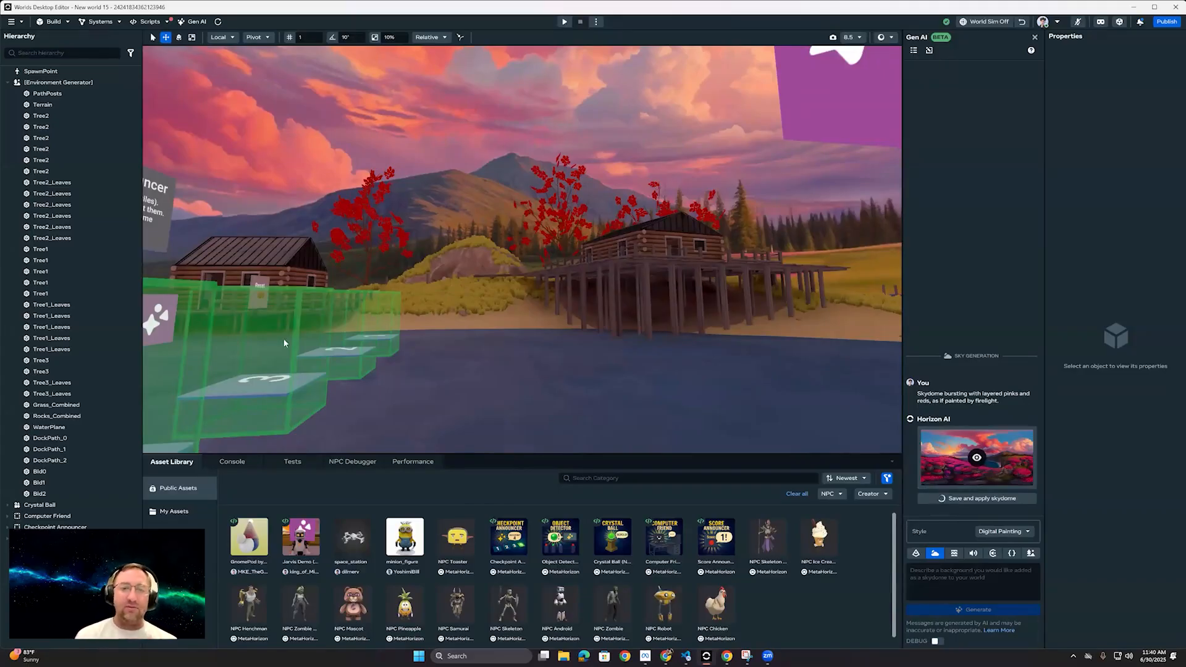
Step: Start a preview from the grassy shore between the two cabins
key("w")
mouse_move(480, 358)
right_mouse_down()
mouse_move(488, 321)
mouse_move(461, 350)
mouse_move(478, 359)
right_mouse_up()
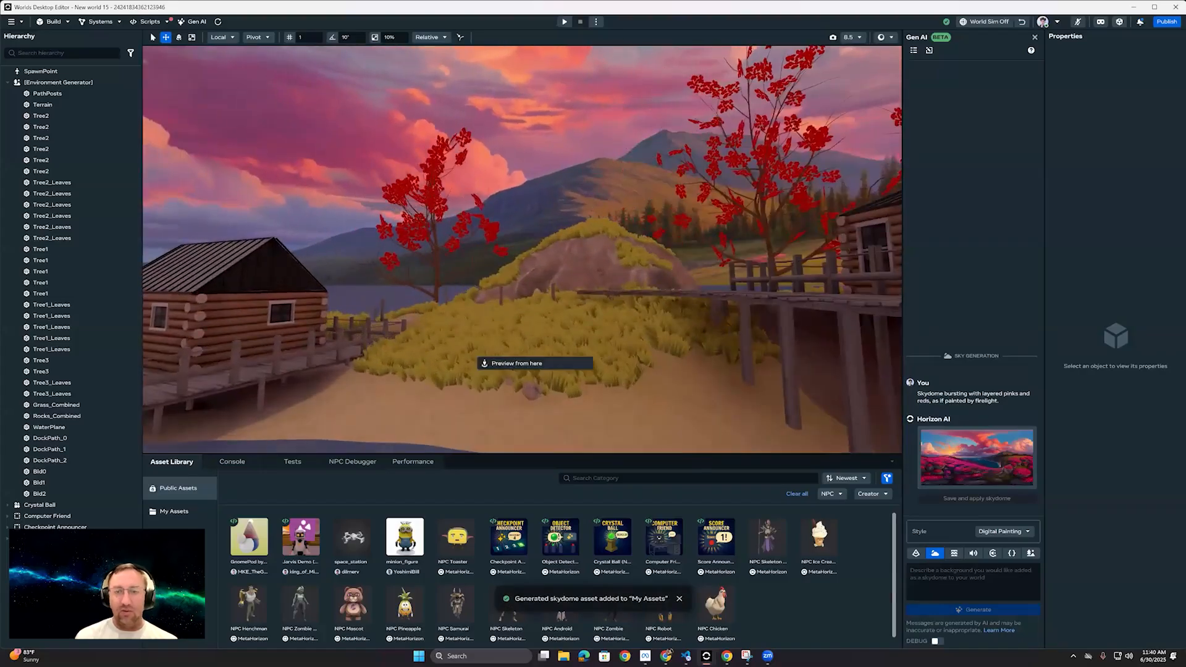
left_click(500, 363)
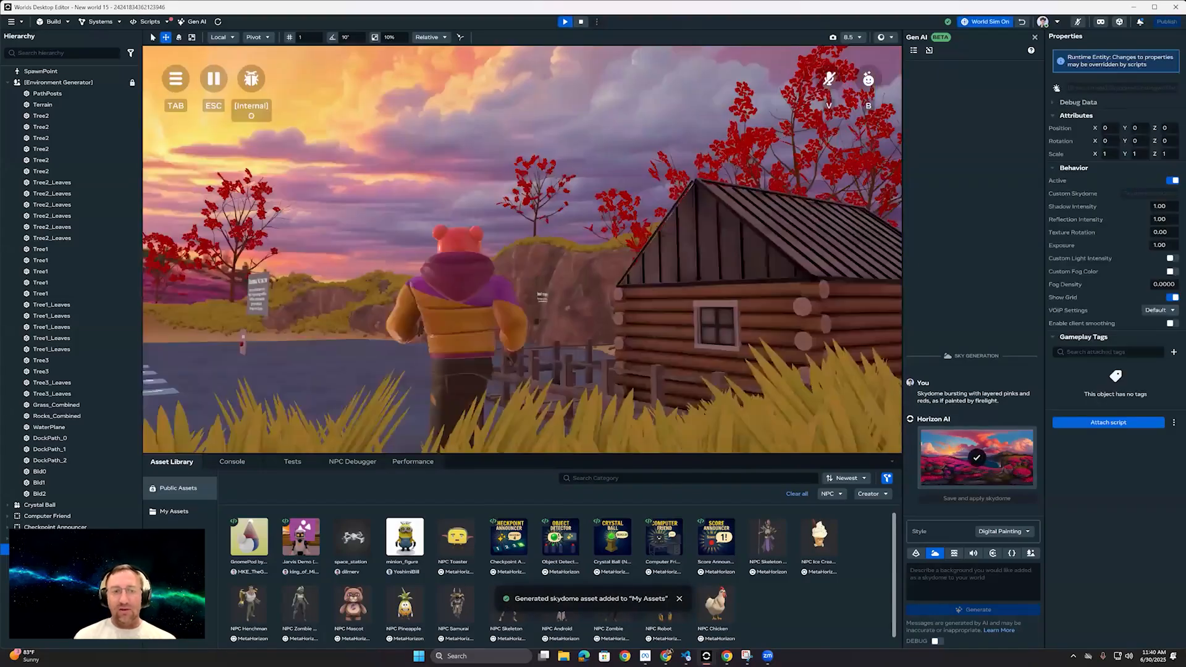
Step: Walk the avatar past the log cabin and along the shoreline path to inspect the new sky, and end the preview
key("w")
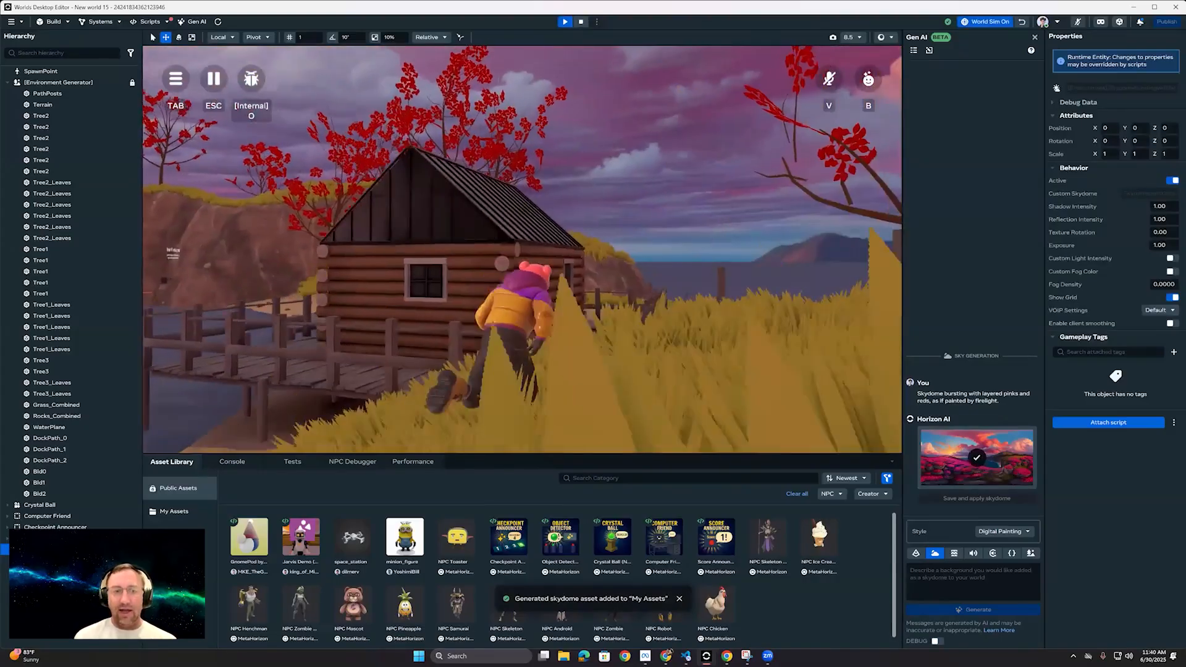
key("w")
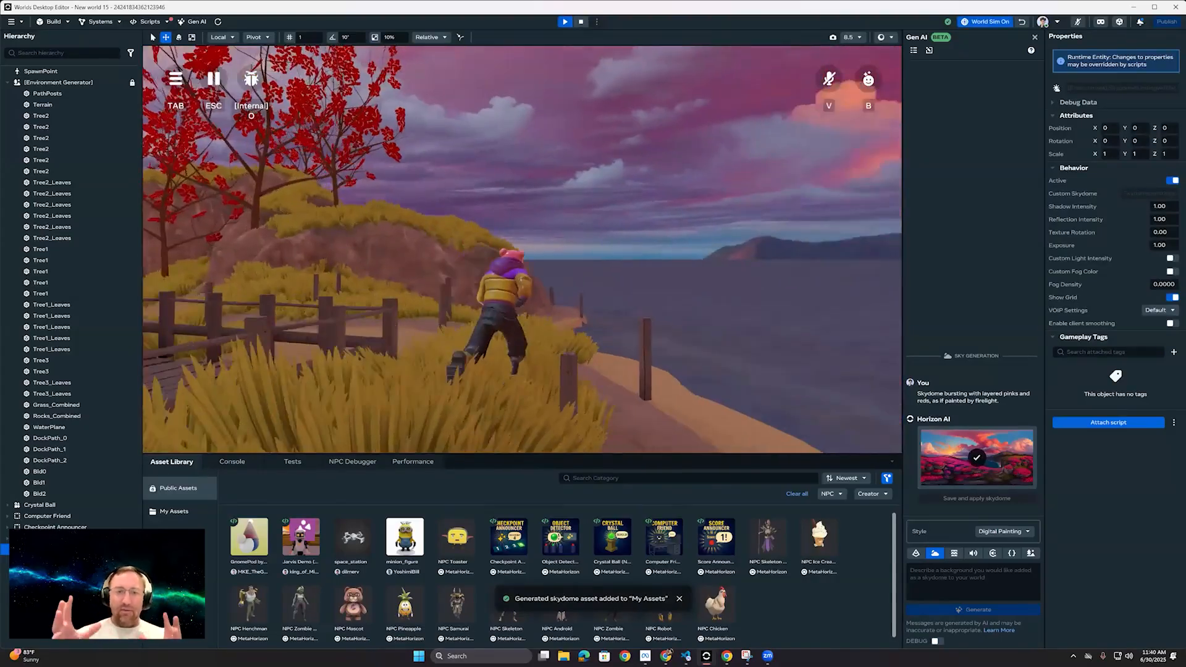
key("w")
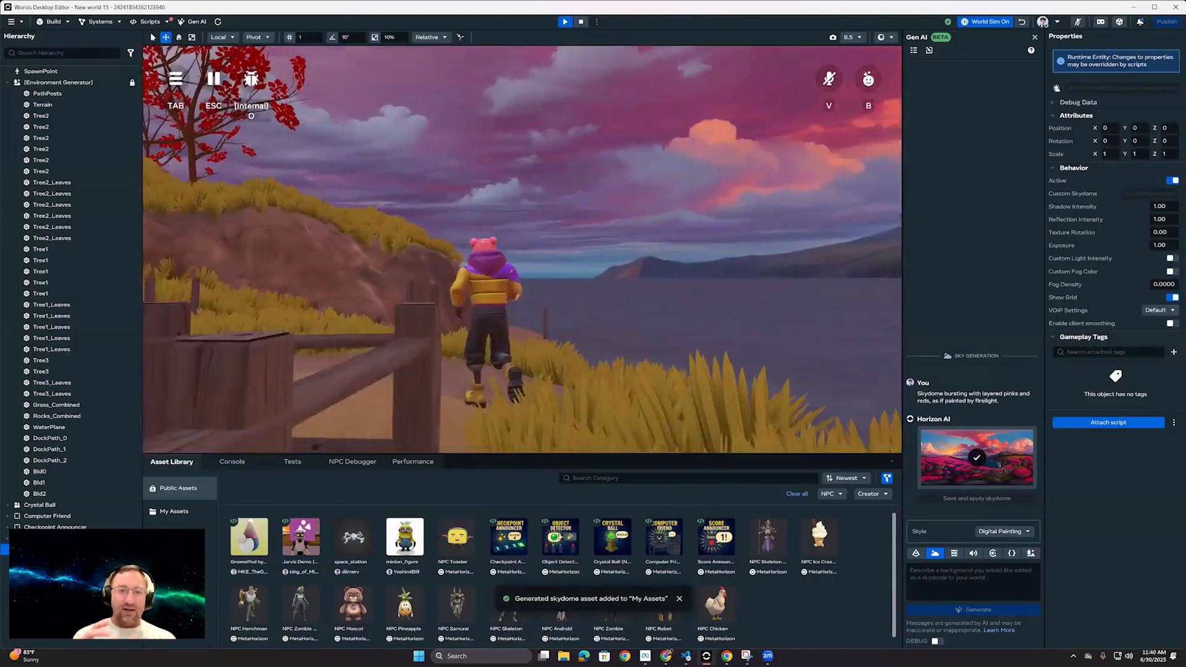
key("w")
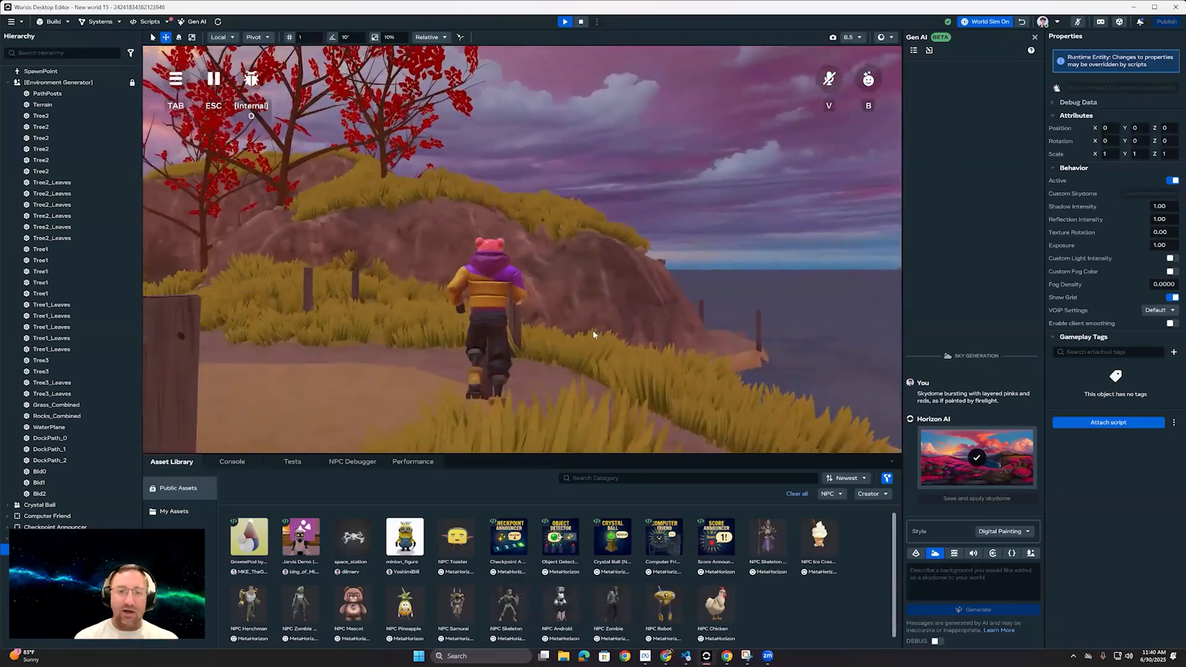
key("w")
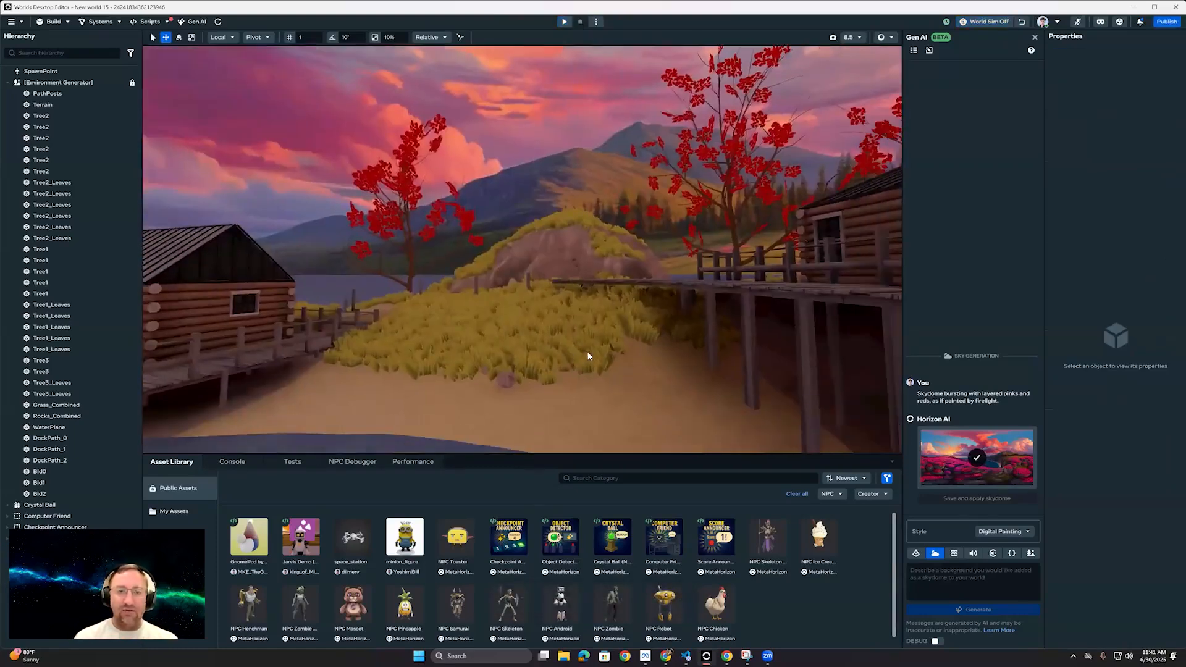
Step: Select the Environment Generator and view its ring-island prompt together with the generated cabins and trees
right_click_drag(587, 351, 658, 369)
key("s")
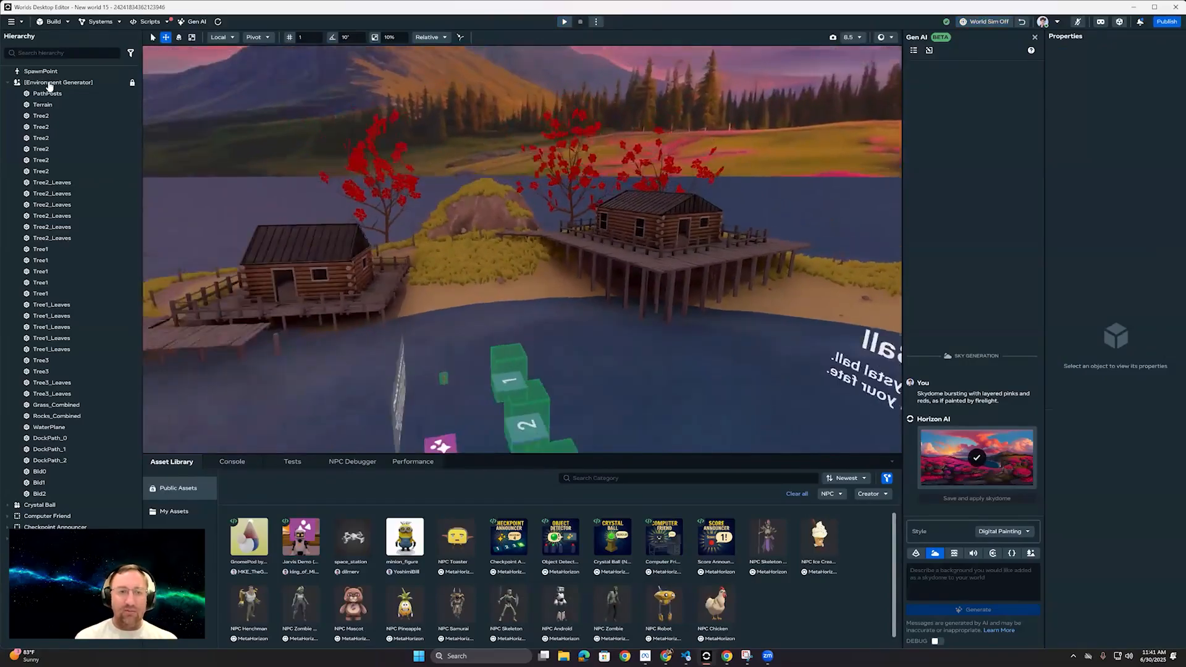
left_click(49, 85)
key("s")
right_click_drag(542, 199, 405, 271)
key("w")
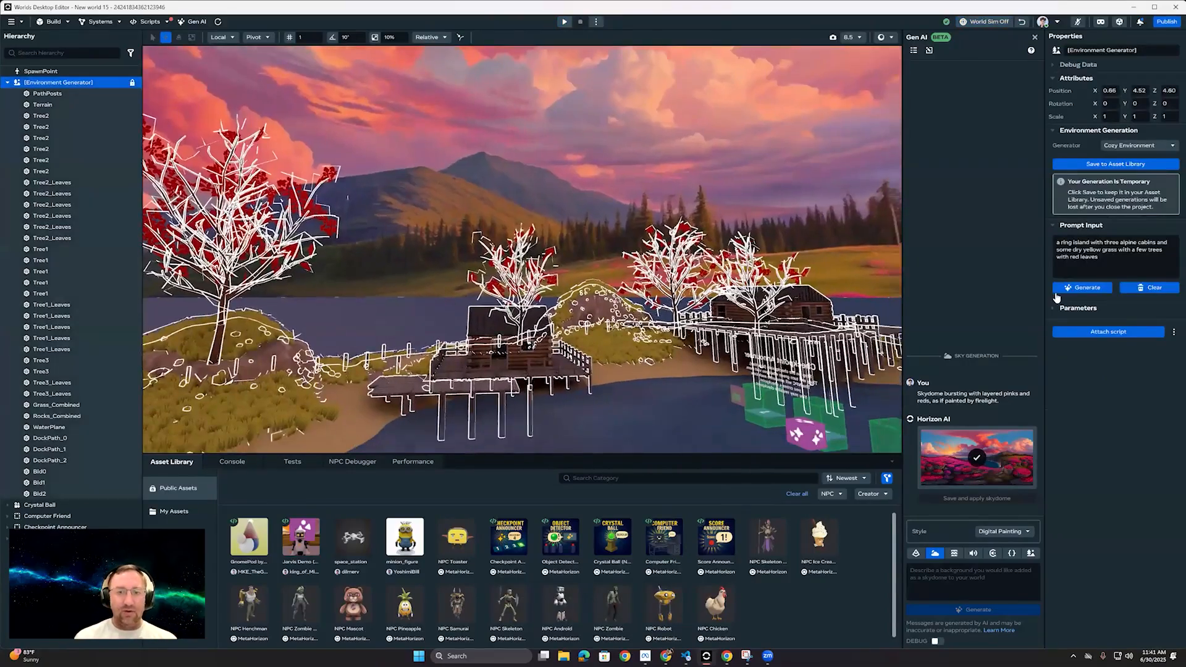
Step: Expand the Environment Generator's parameters and look through its terrain, tree, dock and building settings
key("w")
key("a")
key("s")
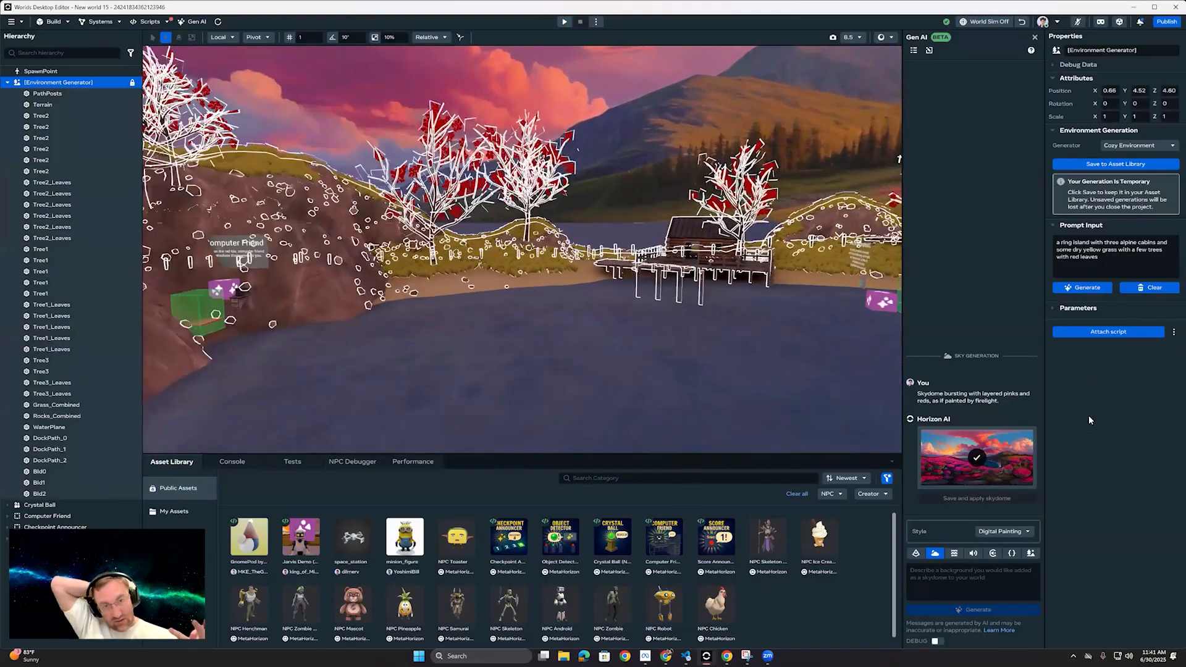
left_click(1078, 307)
scroll(1124, 336, "down", 10)
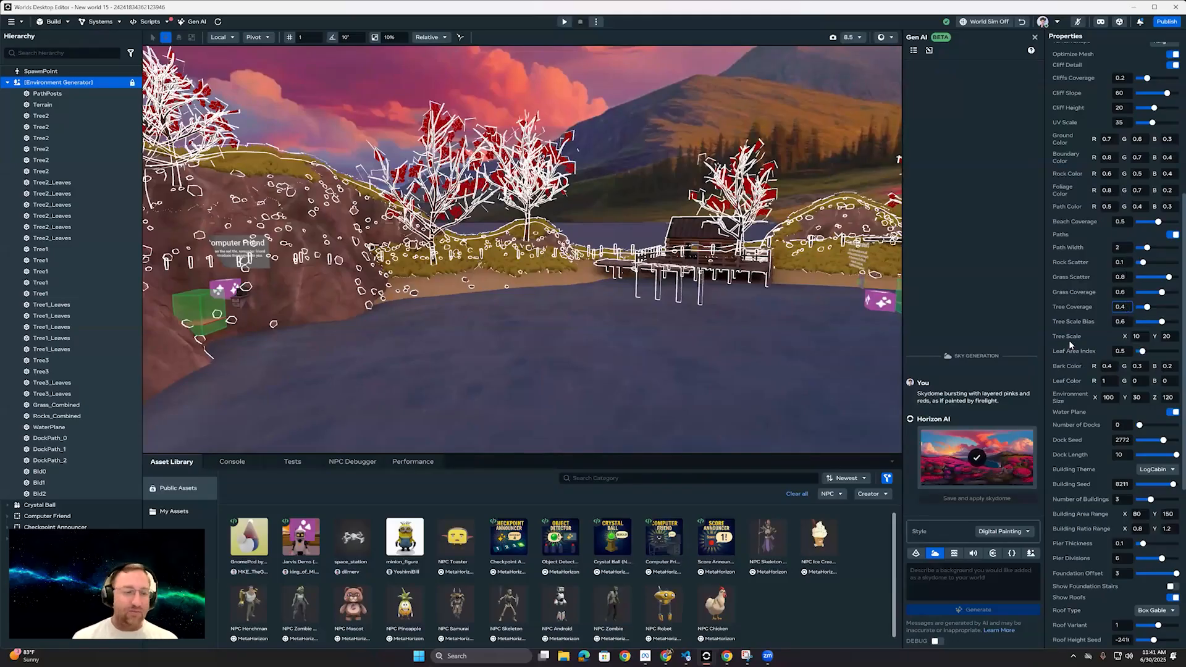
Step: Set the tree coverage to 0.4 and look through the generator's dock, building, roof and material parameters
scroll(1070, 340, "down", 5)
scroll(1077, 357, "up", 6)
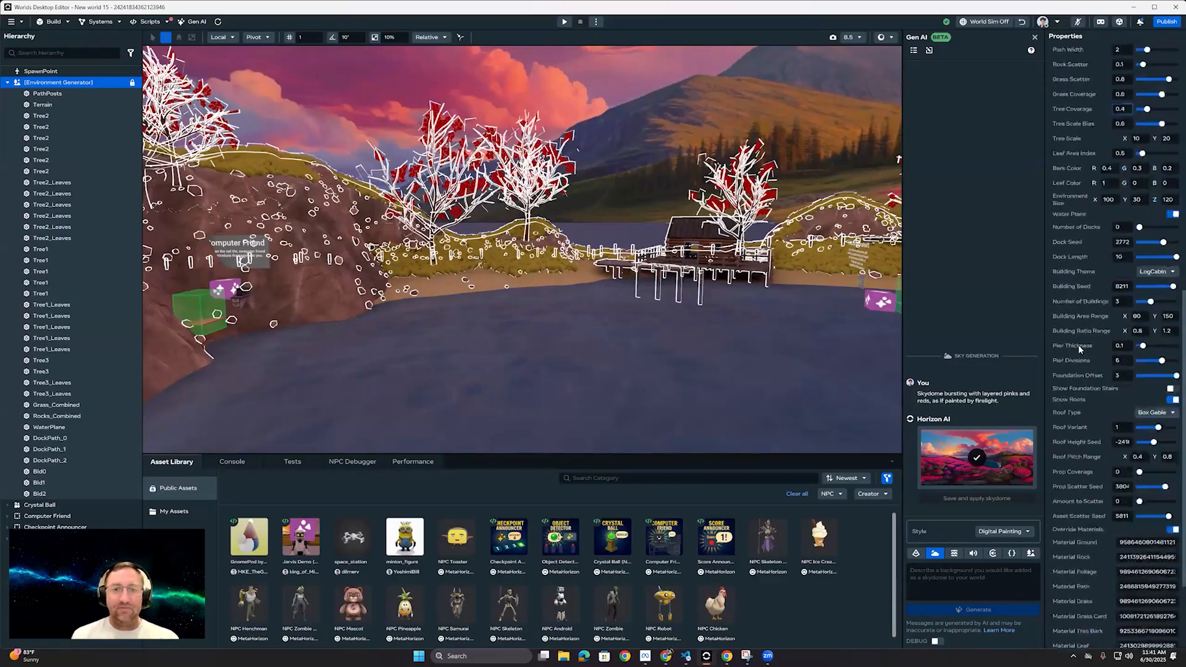
scroll(1085, 287, "up", 3)
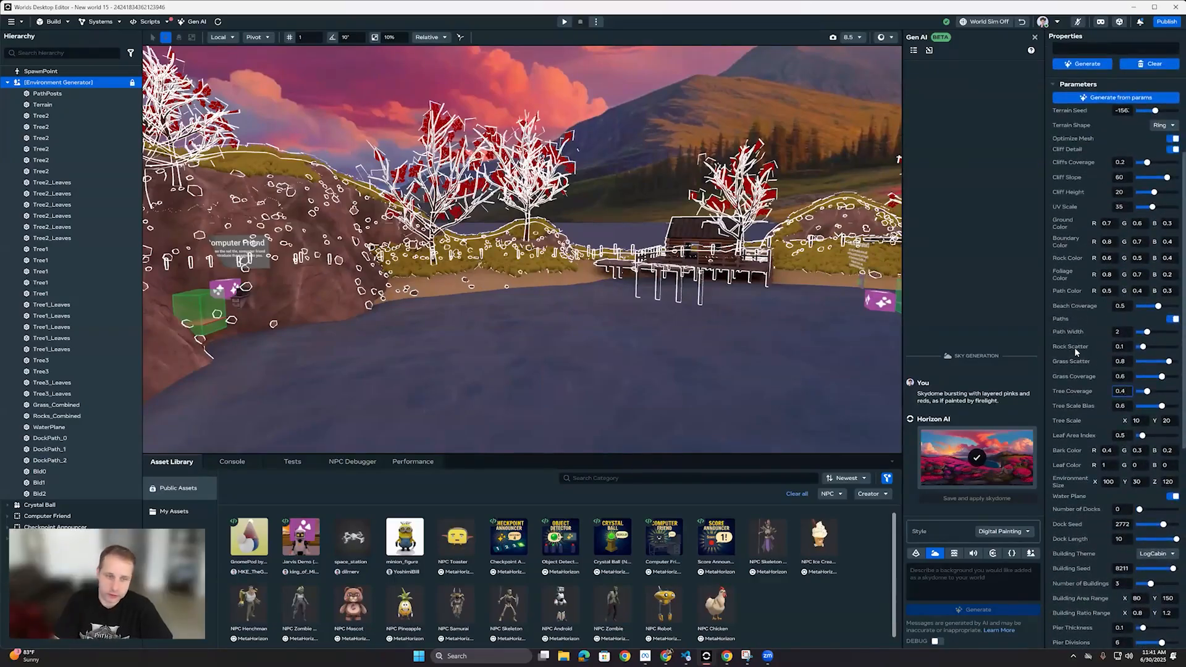
scroll(1073, 348, "up", 2)
scroll(1073, 348, "down", 1)
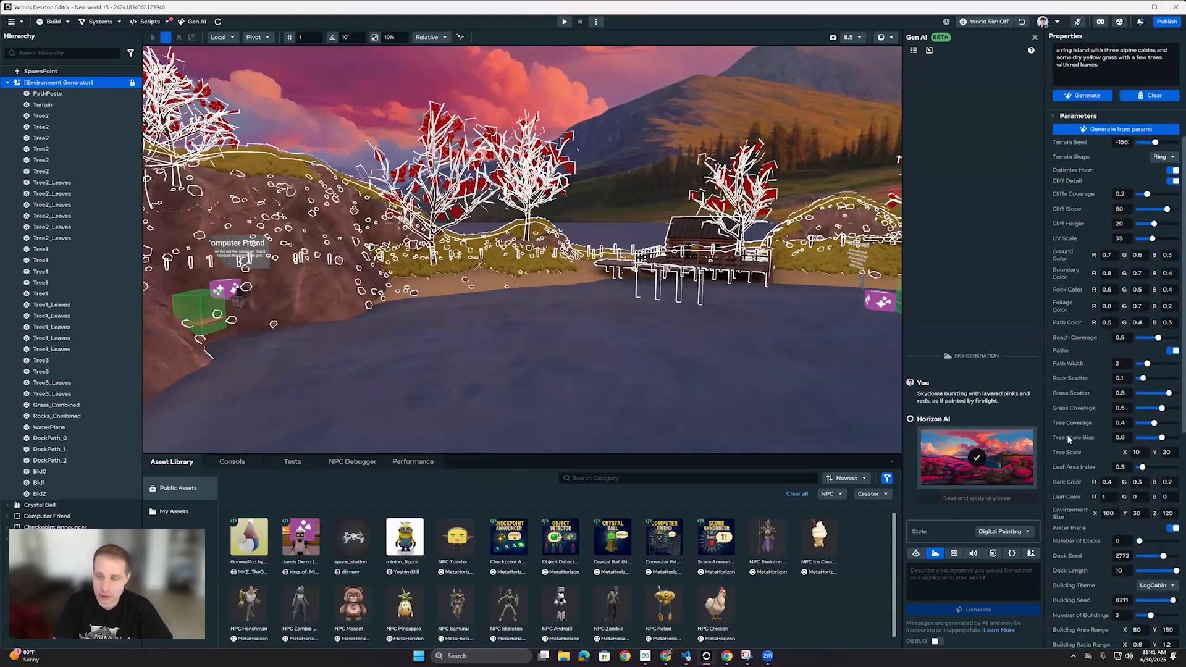
scroll(1071, 501, "down", 2)
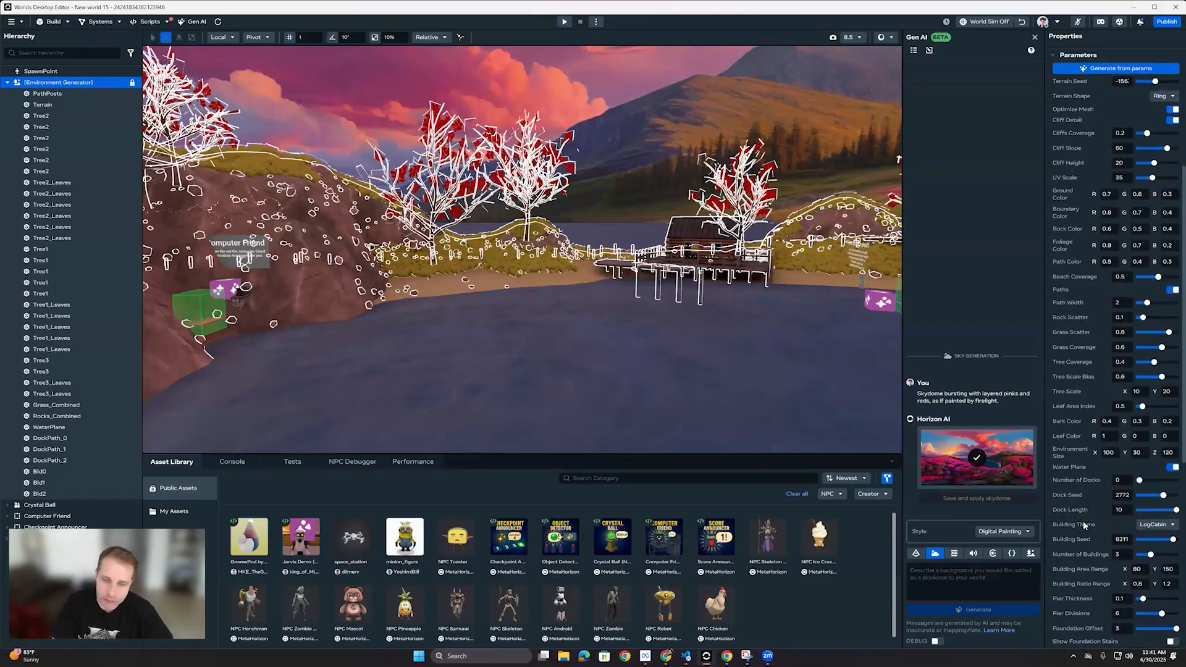
scroll(1084, 524, "down", 2)
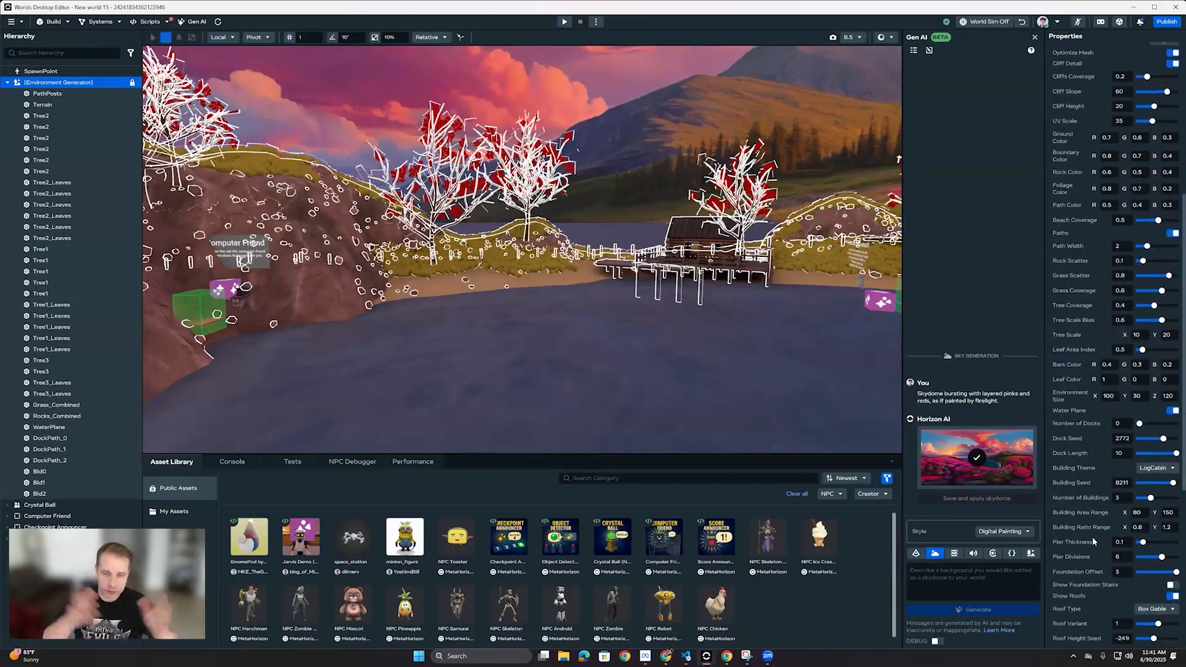
scroll(1095, 560, "down", 2)
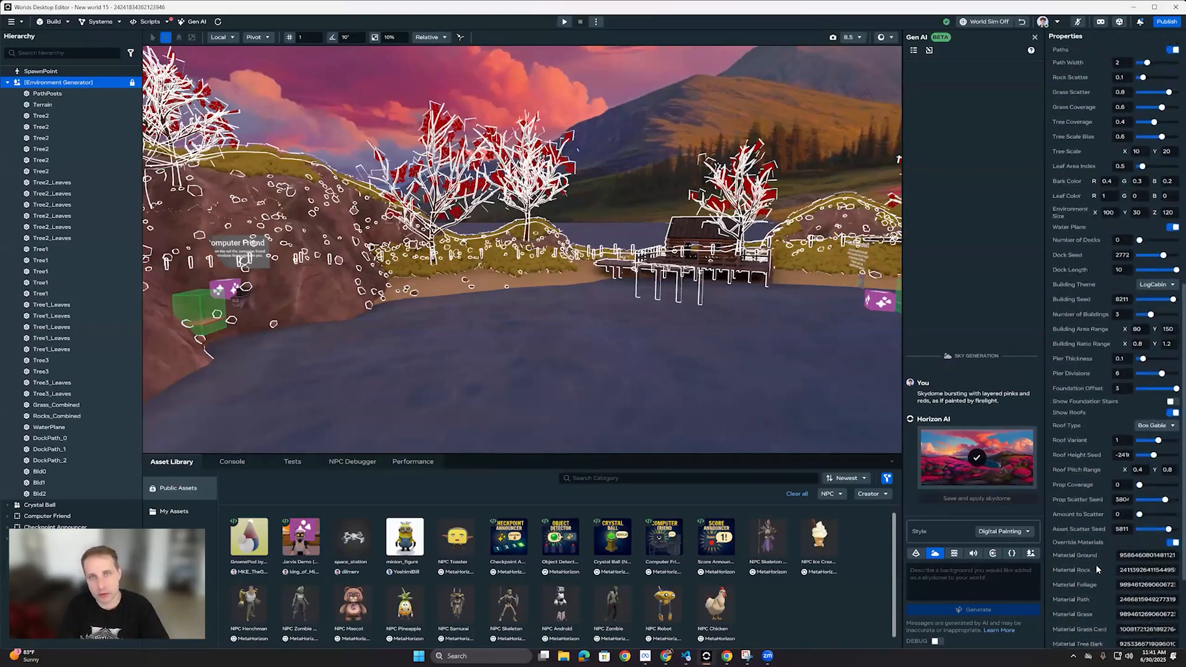
Step: Set the leaf area index to 1, regenerate the environment from its parameters, and look around the shoreline
scroll(1098, 559, "up", 3)
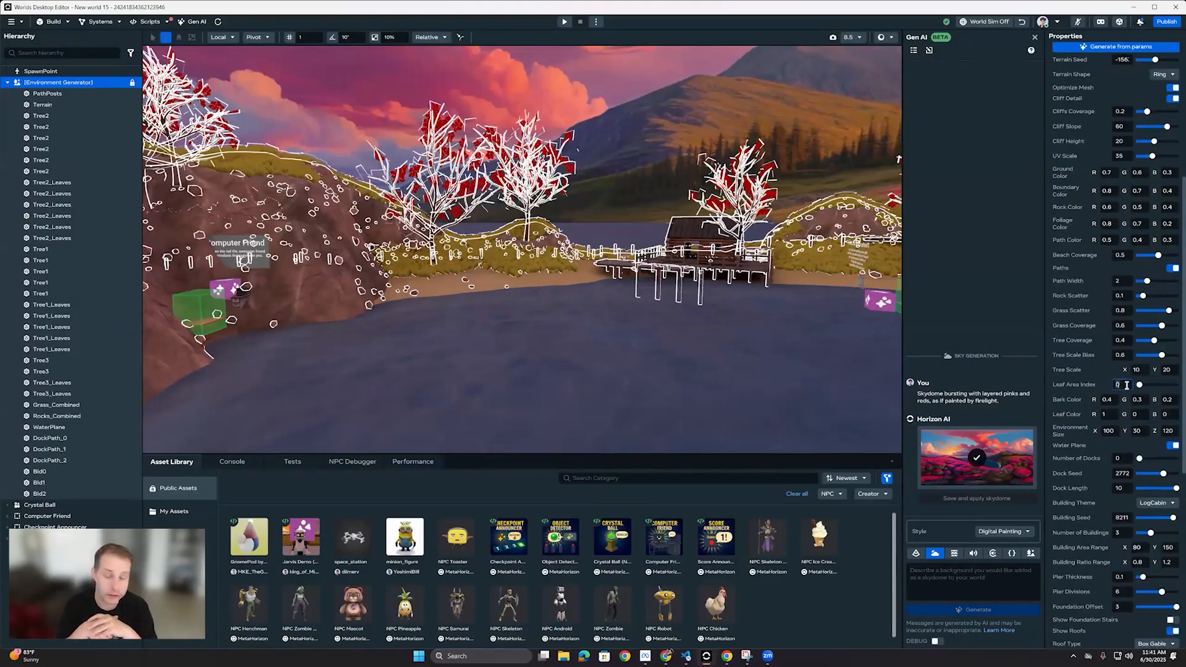
scroll(1088, 333, "up", 3)
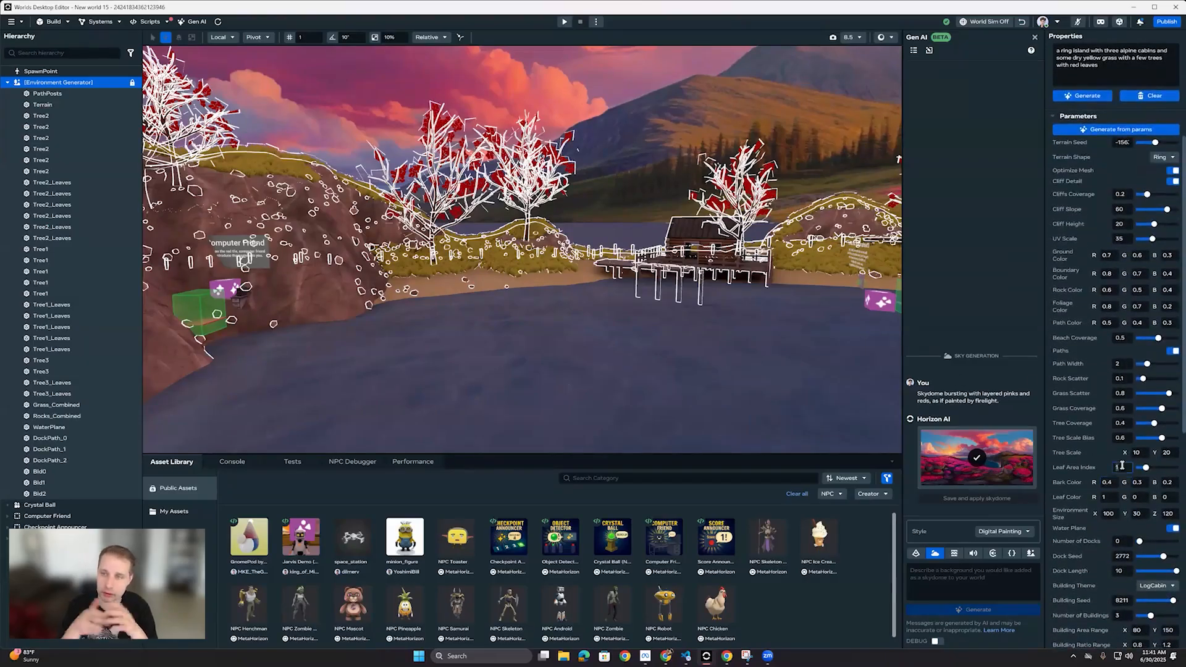
scroll(1095, 346, "up", 5)
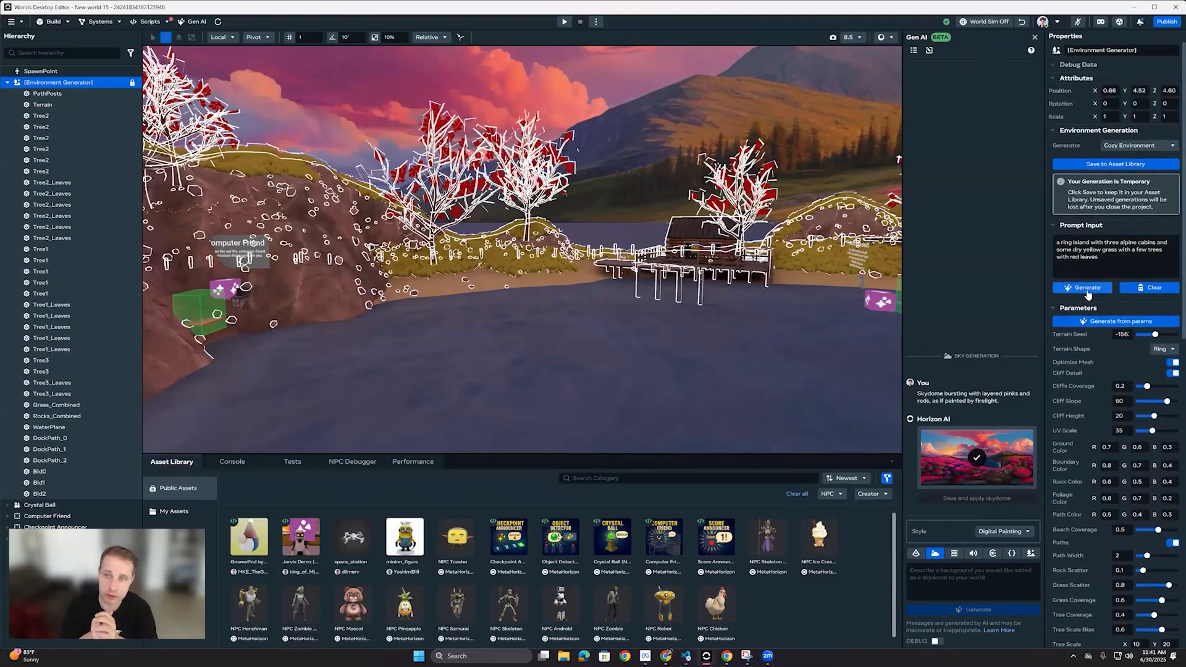
left_click(1099, 322)
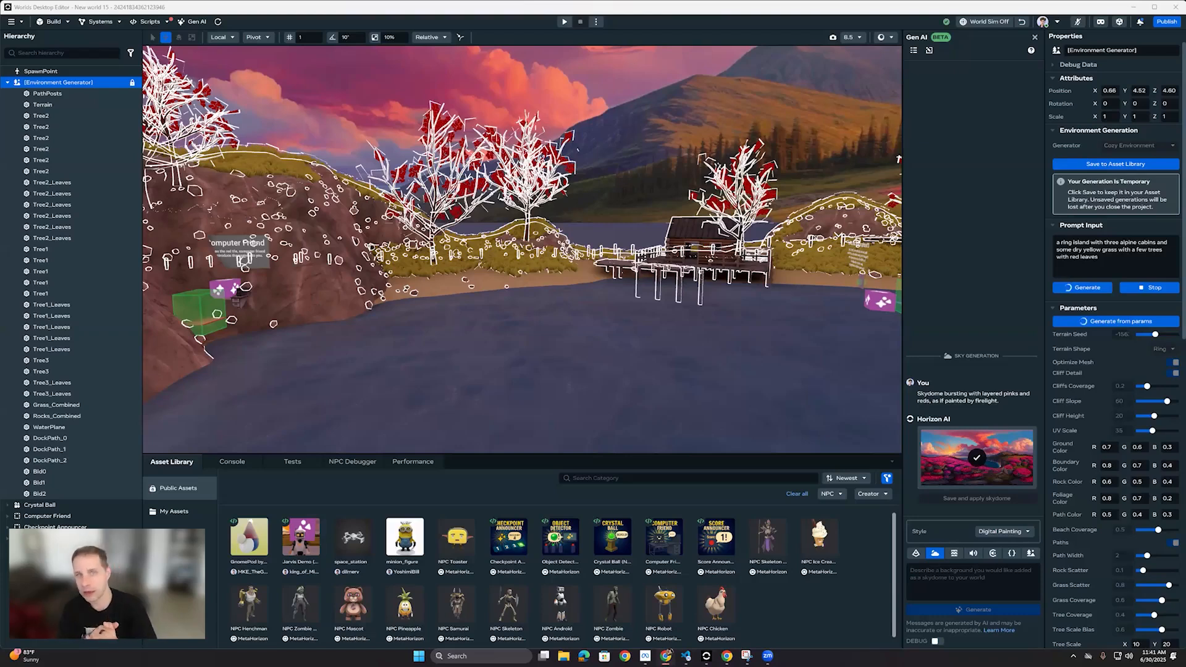
right_click_drag(562, 219, 567, 283)
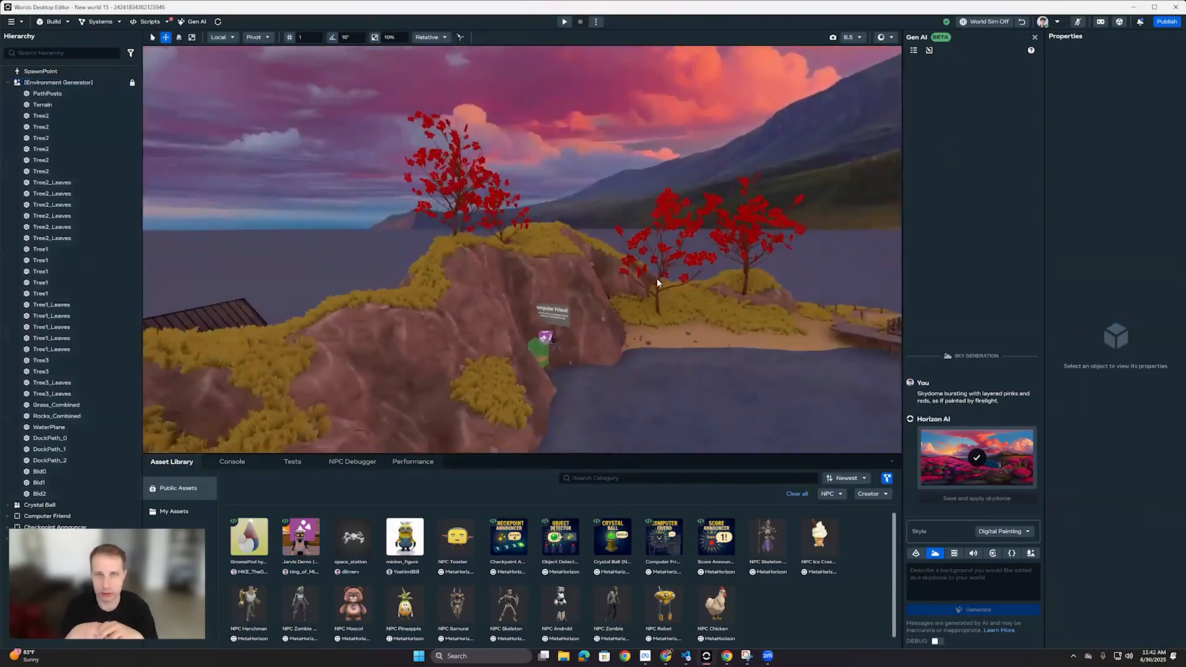
right_click_drag(657, 278, 739, 294)
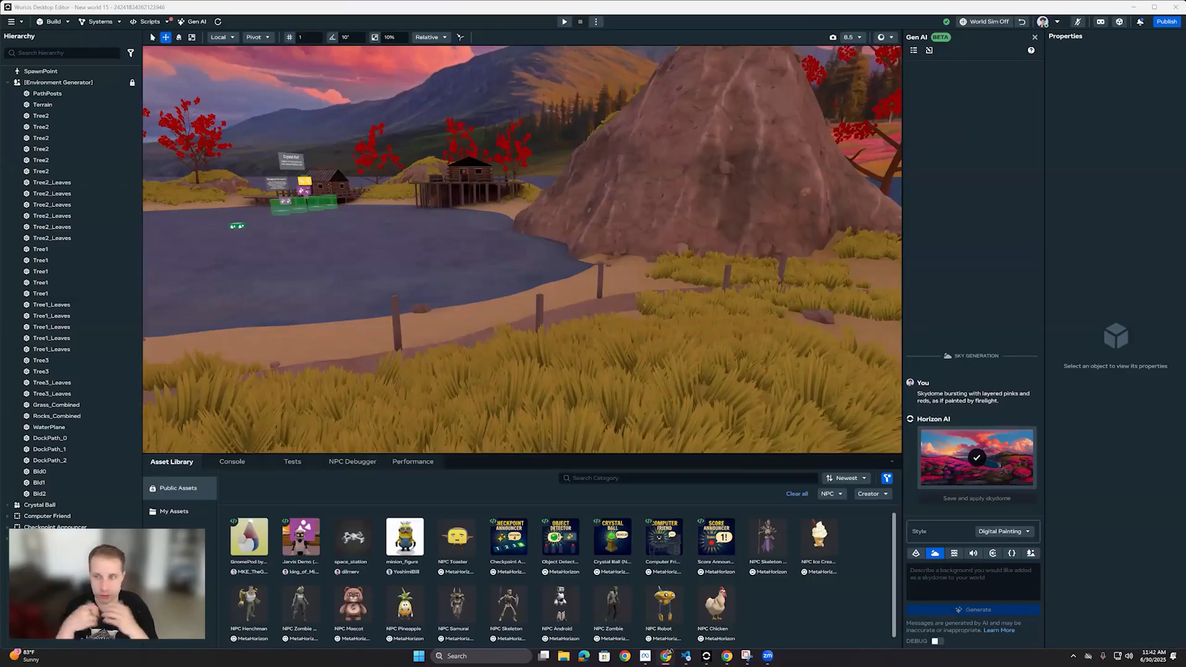
right_click_drag(649, 332, 735, 361)
key("s")
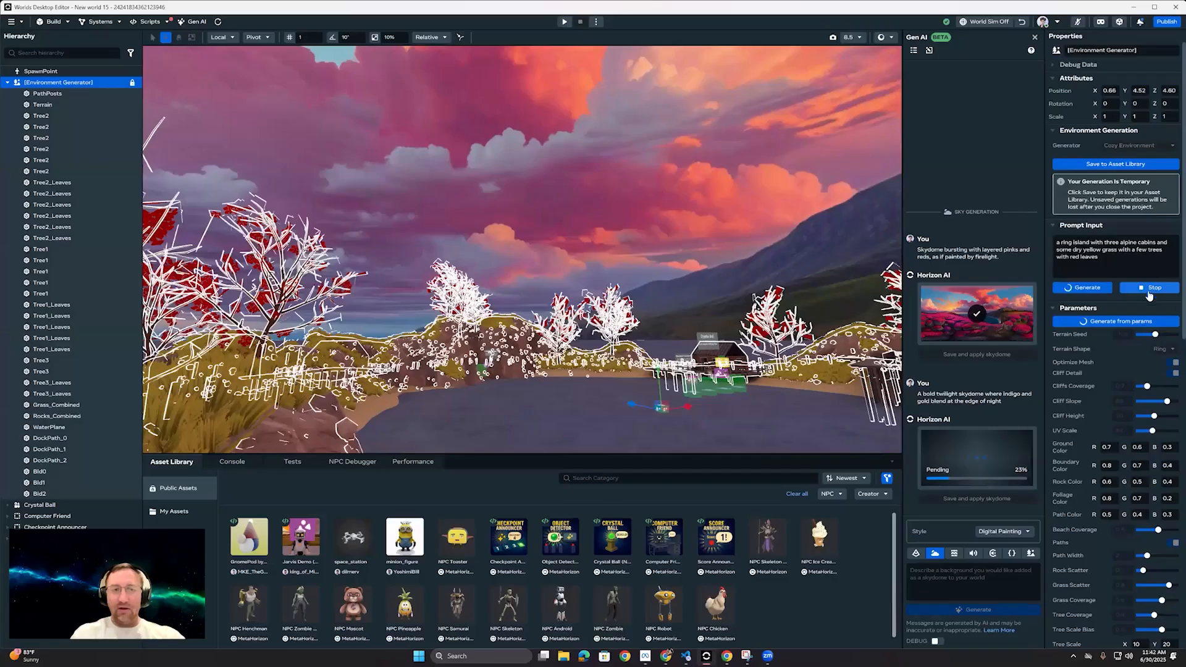
Step: Raise the Environment Generator's tree coverage to 1
scroll(1116, 327, "down", 5)
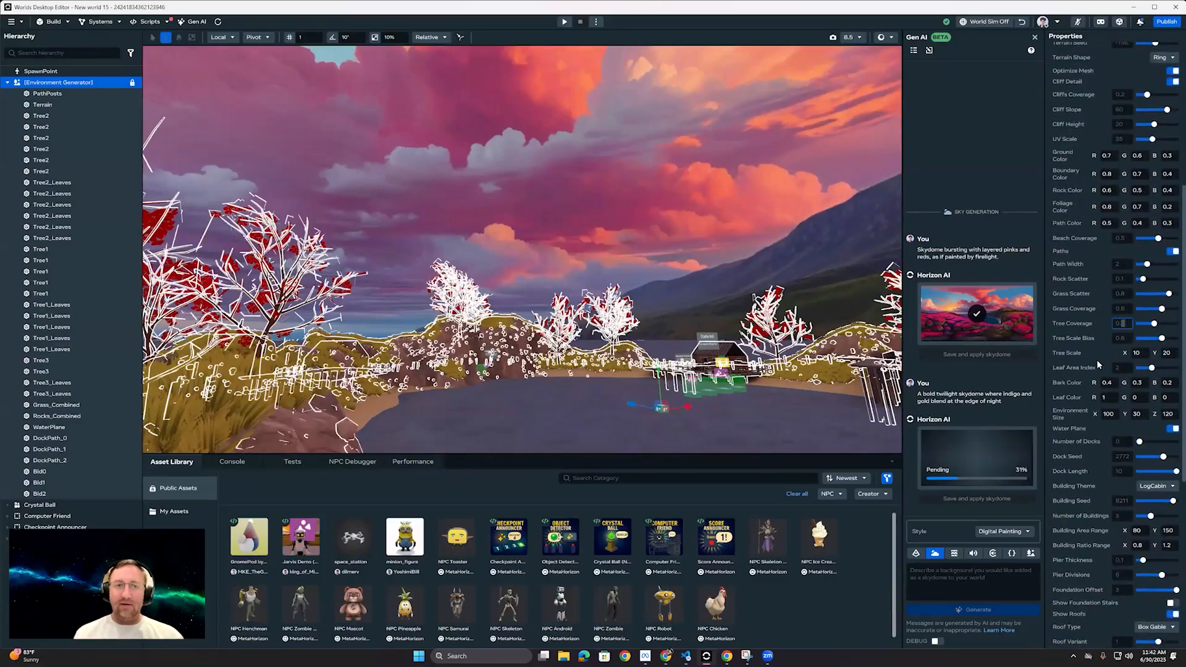
scroll(1097, 361, "up", 4)
scroll(1099, 370, "down", 3)
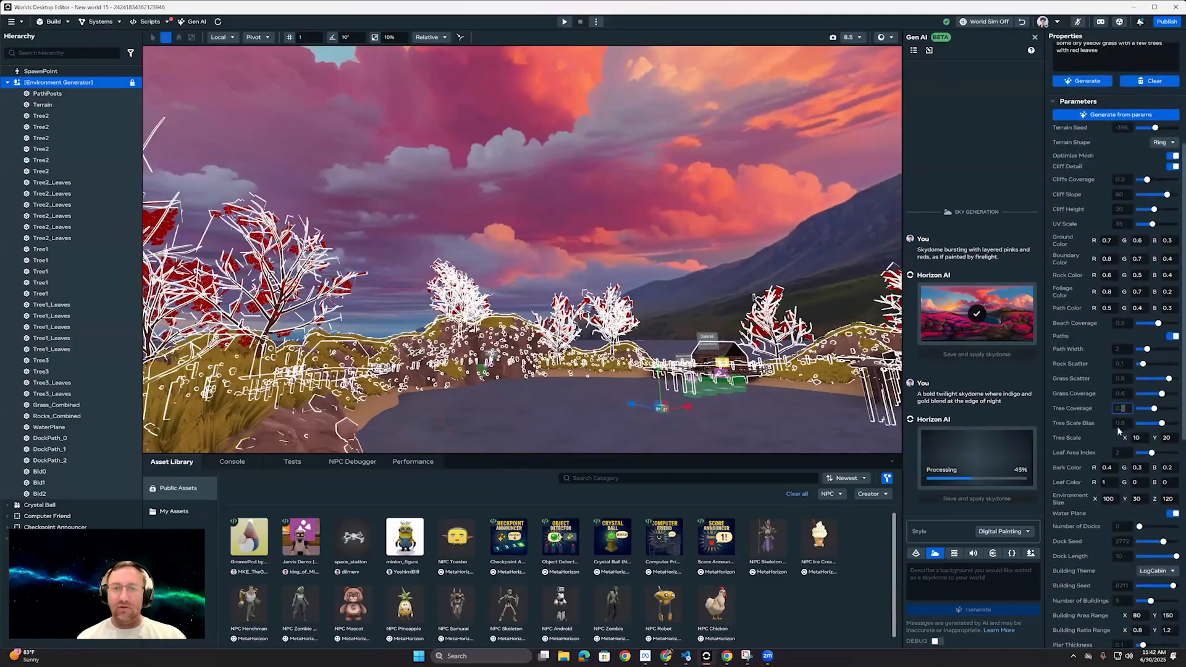
type("1")
key("Tab")
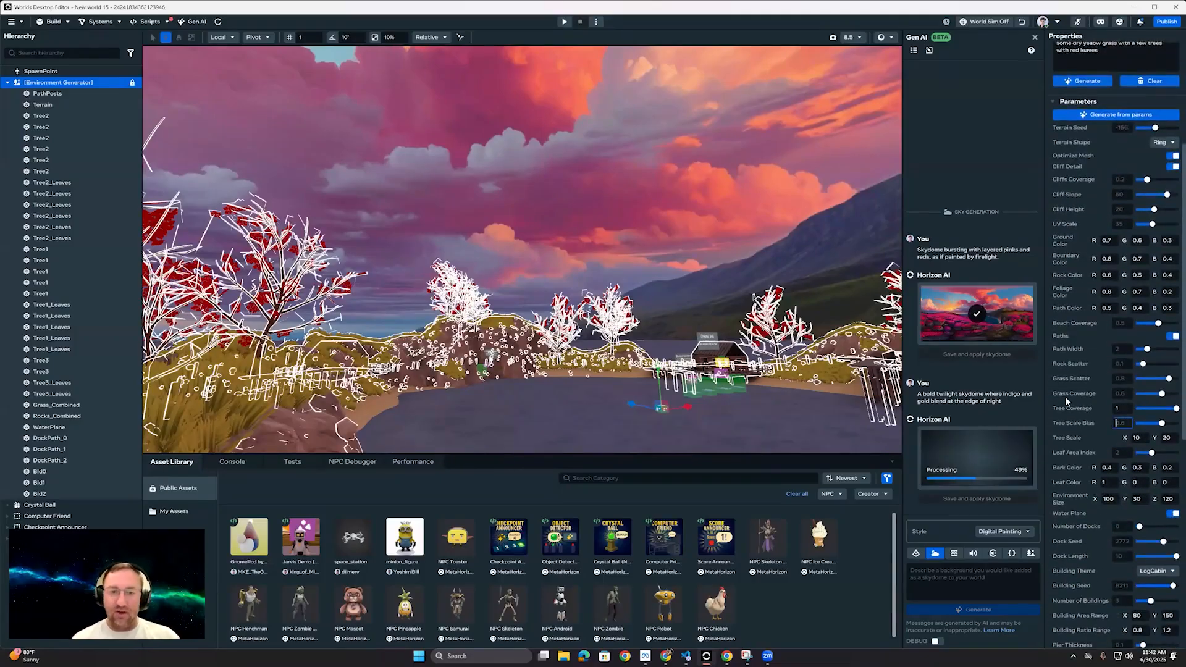
Step: Set the leaf area index to 3 and the environment size to X 50, Y 30, Z 50
scroll(1076, 401, "down", 2)
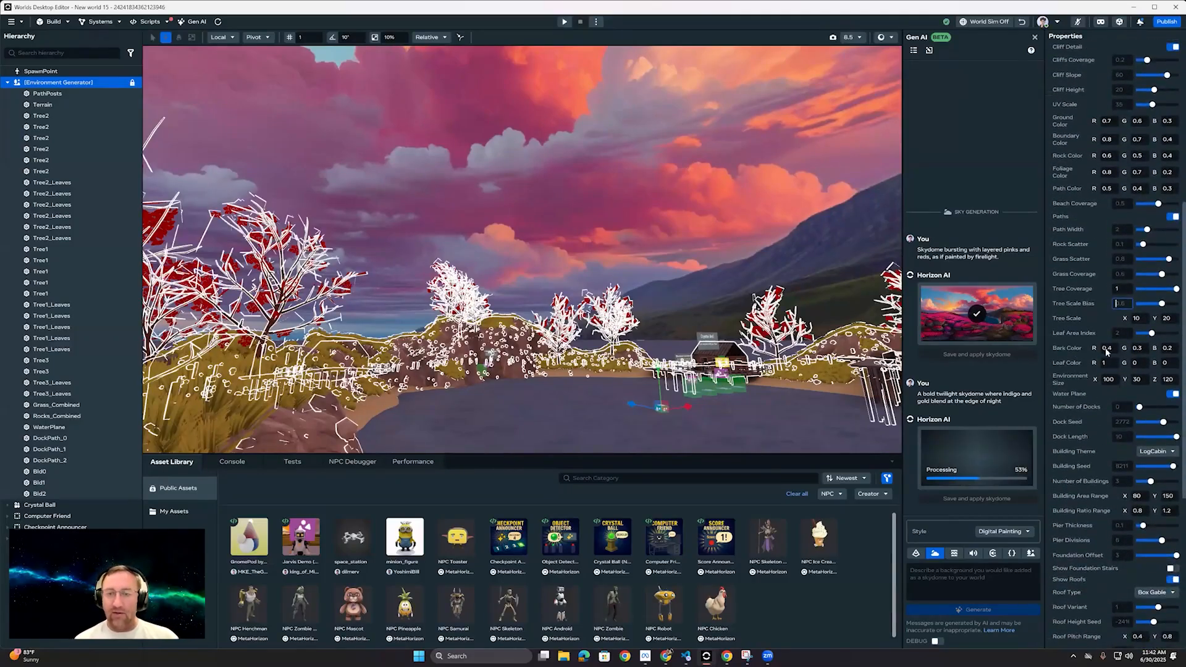
scroll(1077, 339, "up", 6)
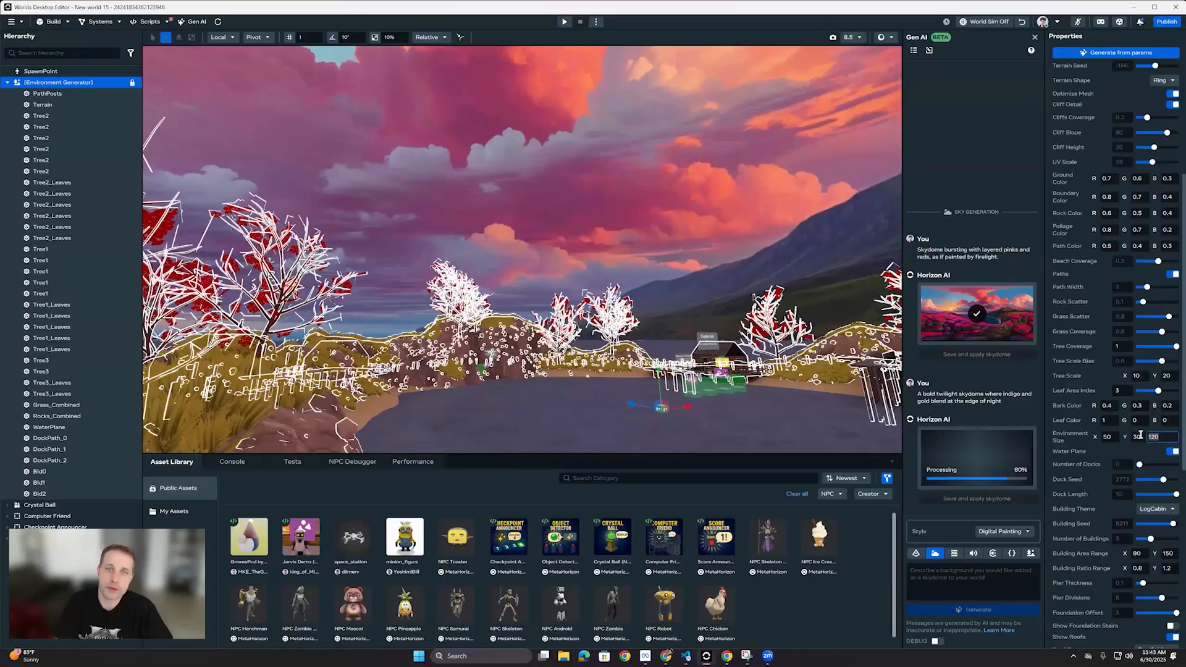
key("Return")
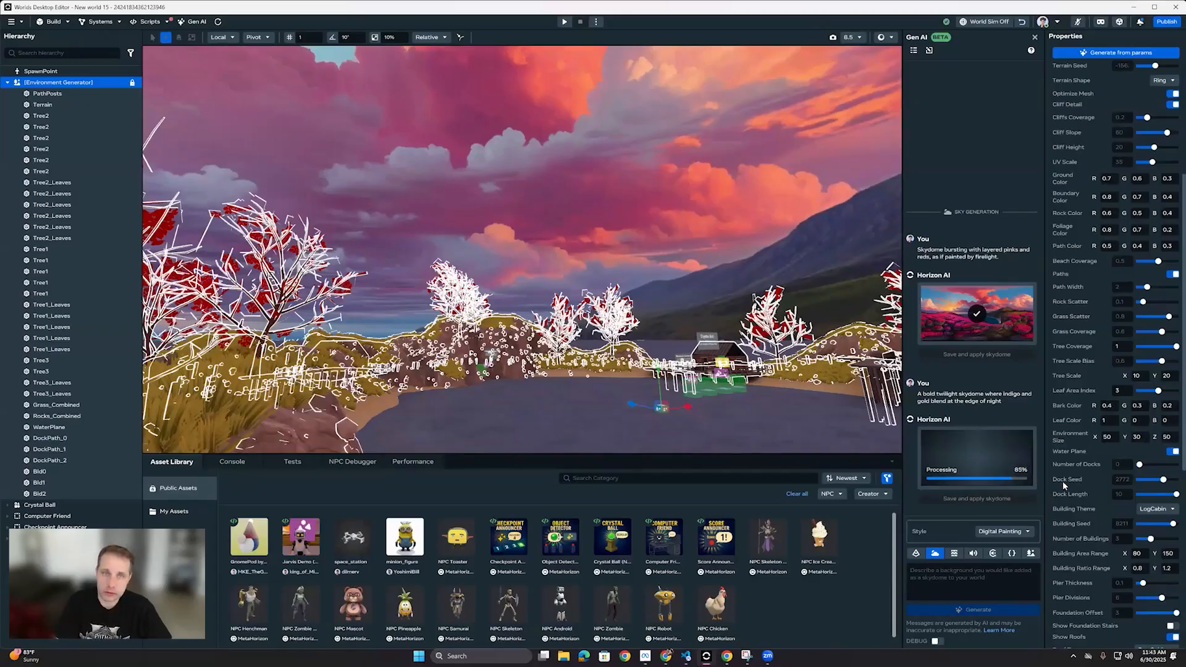
Step: Reduce the number of buildings to one and regenerate the environment from the parameters
scroll(1062, 475, "down", 4)
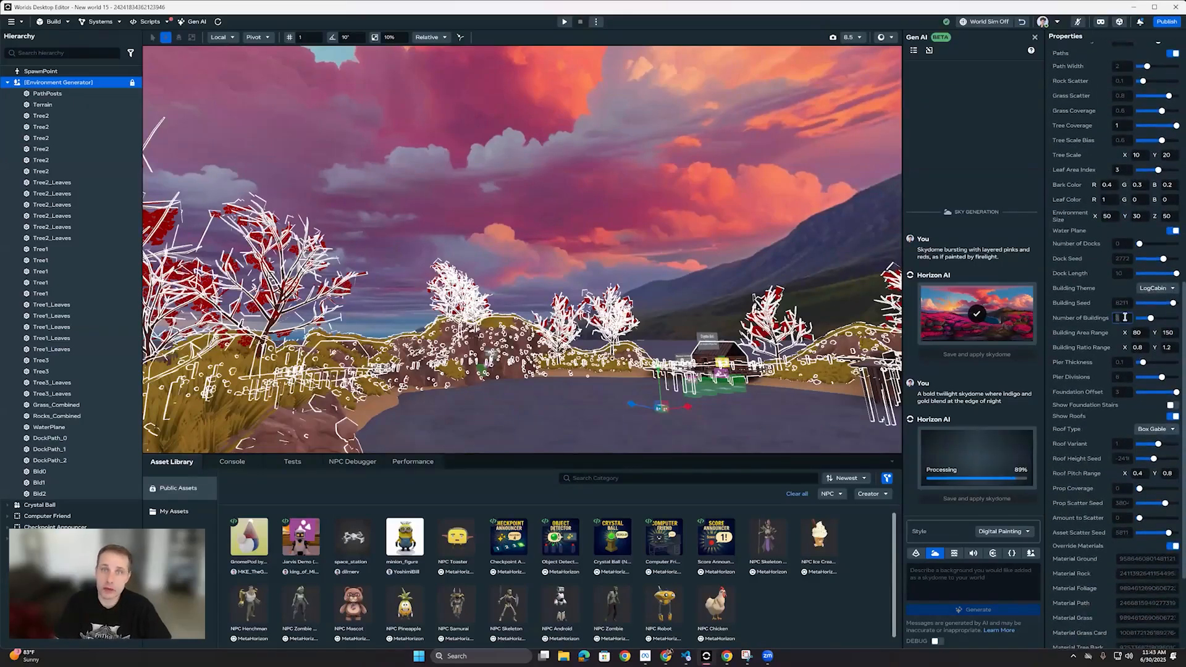
scroll(1086, 351, "up", 7)
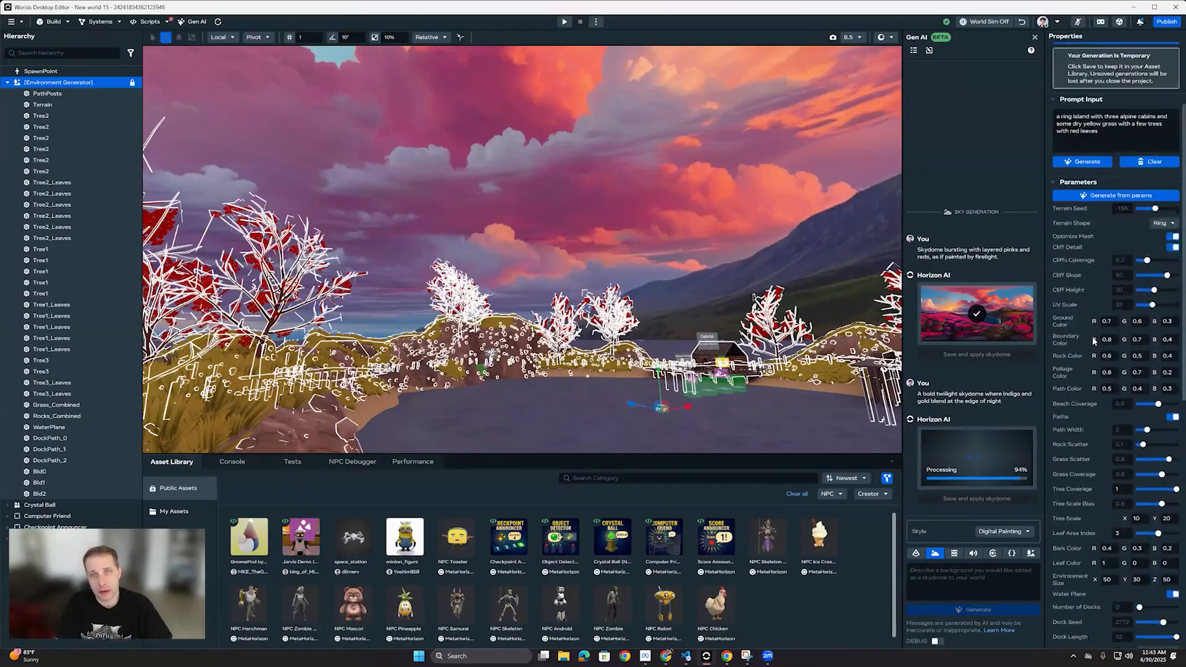
left_click(1082, 239)
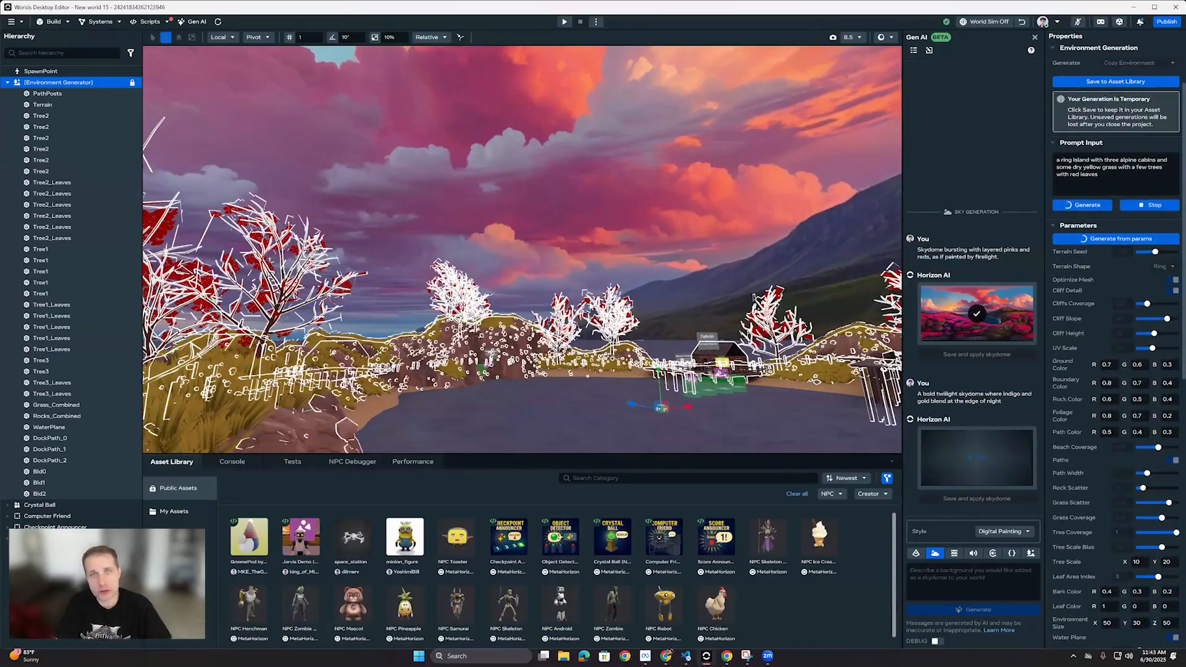
Step: Preview the indigo-and-gold twilight skydome over the lake, look around, and switch back to the pink-and-red skydome
right_click_drag(544, 204, 510, 186)
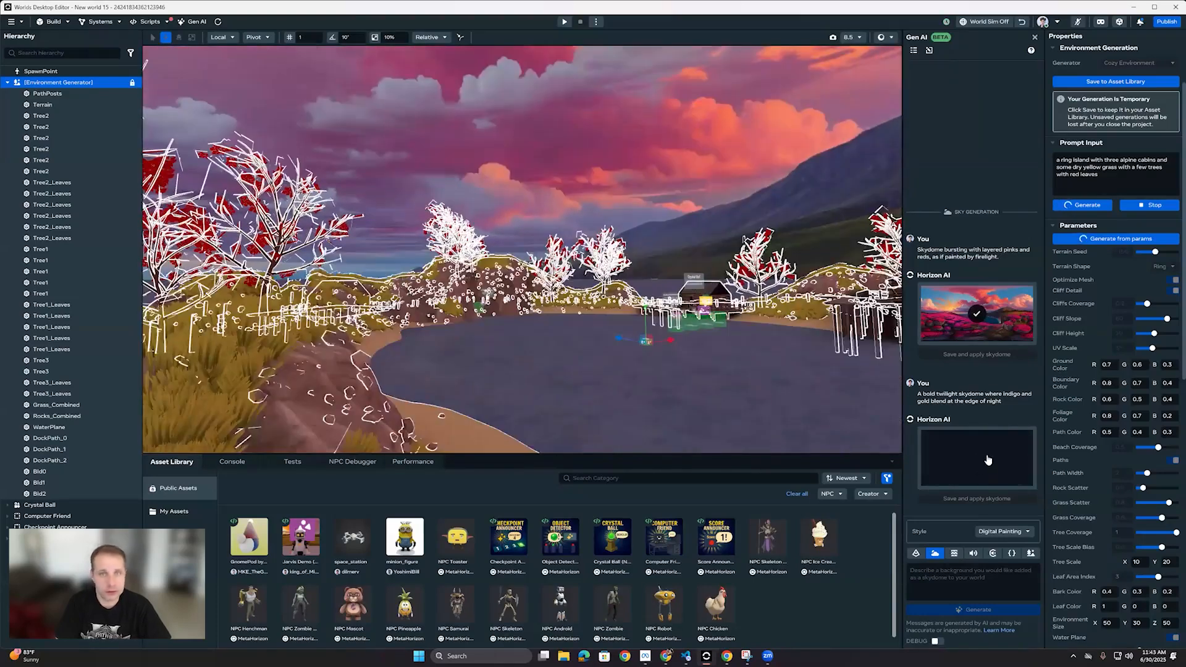
left_click(978, 460)
right_click_drag(494, 238, 384, 209)
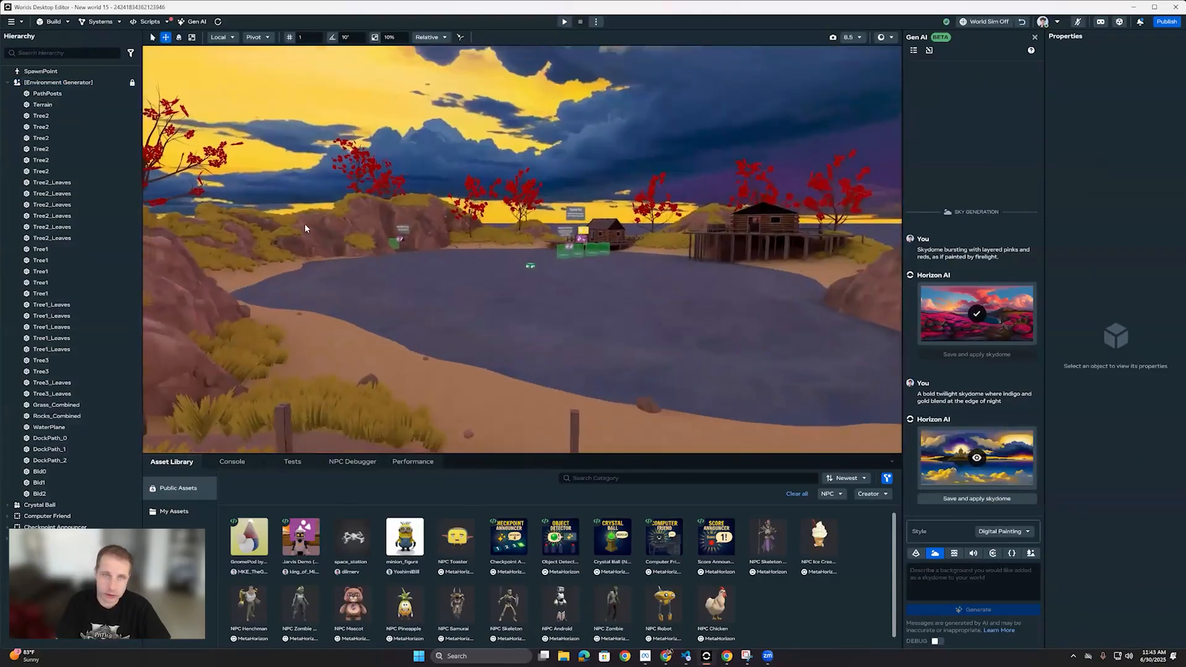
right_click_drag(305, 223, 278, 191)
right_click_drag(1024, 305, 890, 364)
left_click(977, 313)
Step: Look over the regenerated environment's wireframe and switch the viewport back to fully shaded rendering
right_click_drag(746, 372, 57, 498)
key("s")
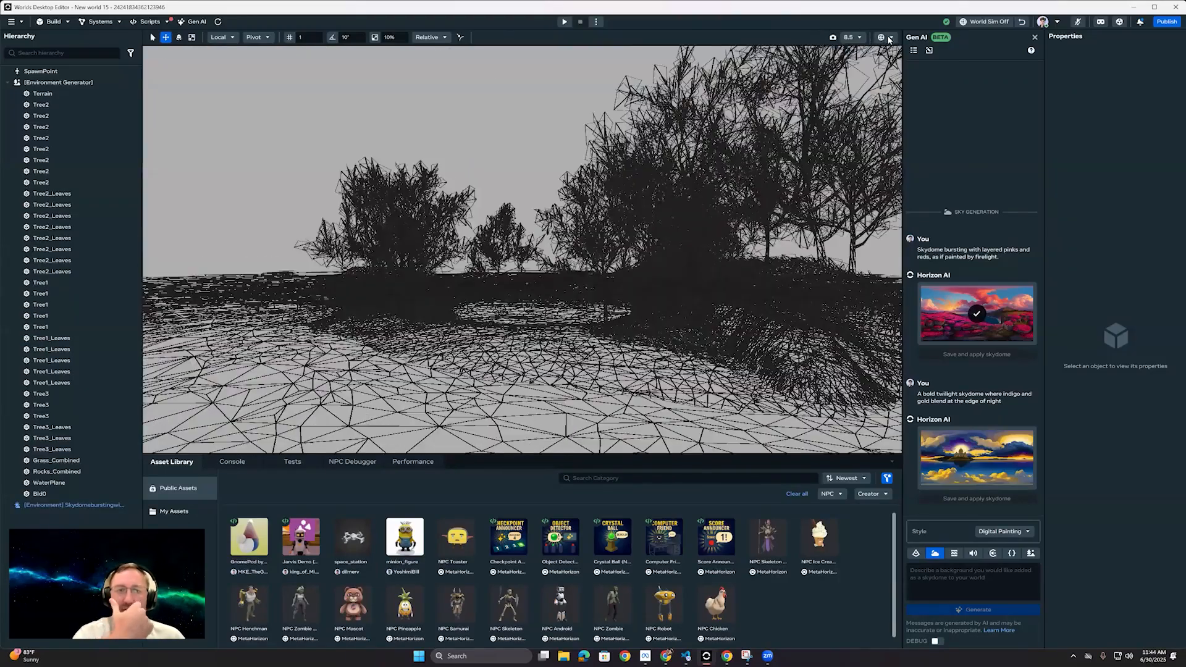
left_click(889, 38)
left_click(927, 49)
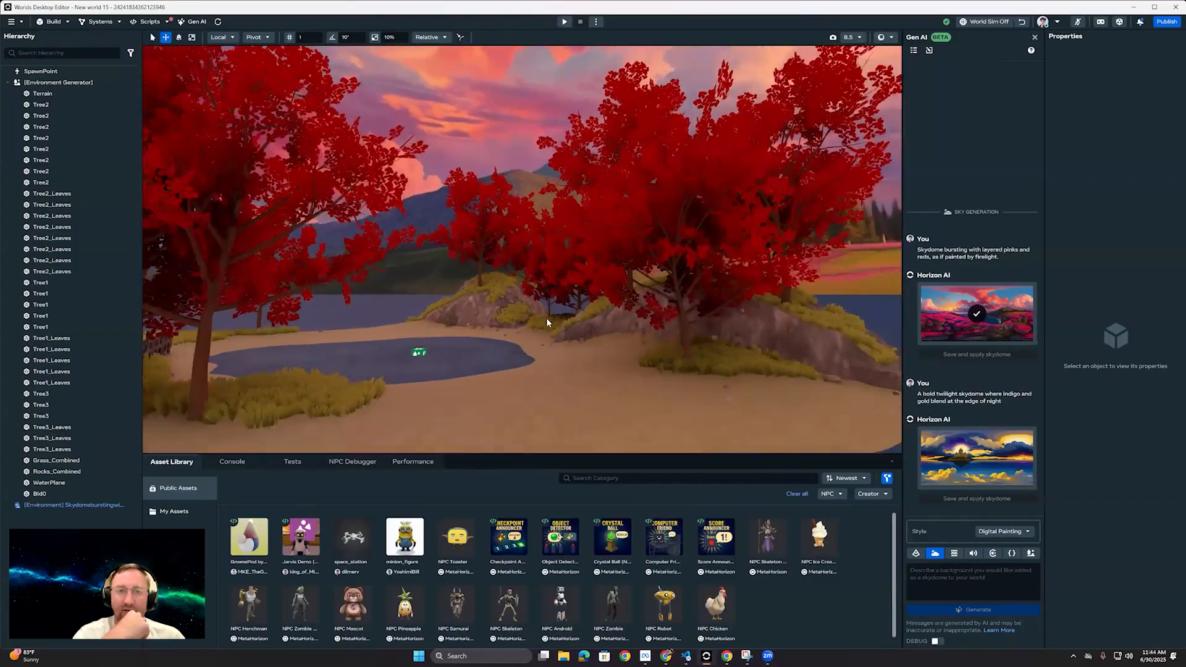
Step: Start a preview and run the avatar among the red trees and grassy mounds toward the log cabin to inspect the regenerated island
scroll(547, 320, "down", 5)
left_click(564, 22)
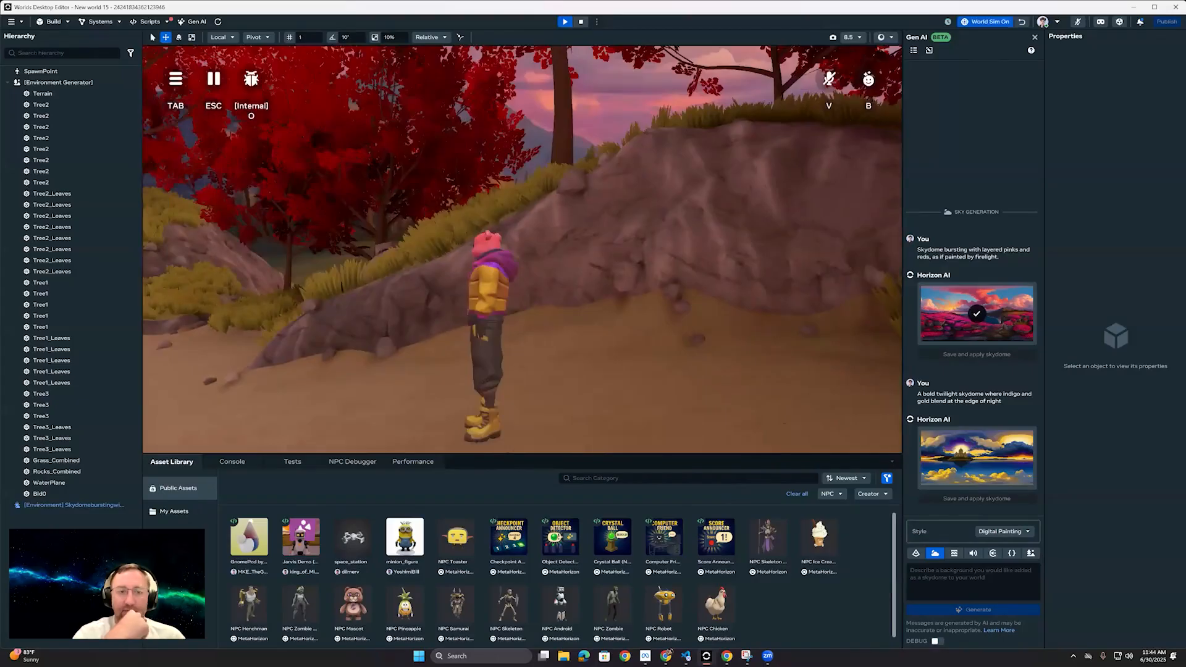
key("w")
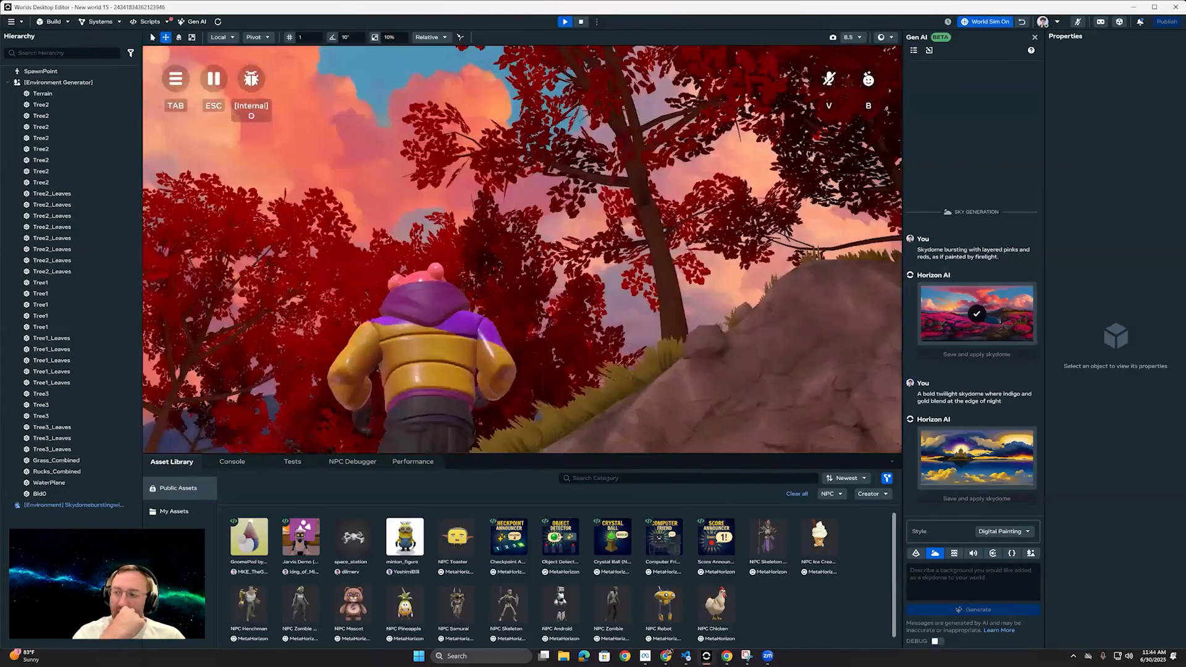
key("w")
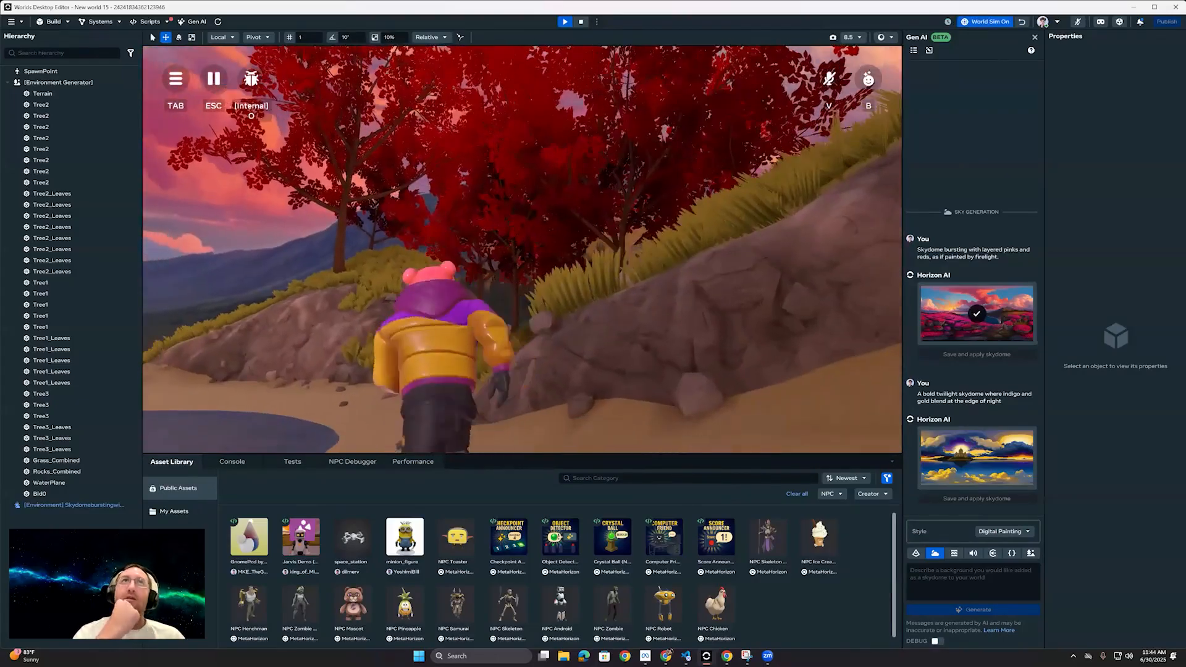
key("w")
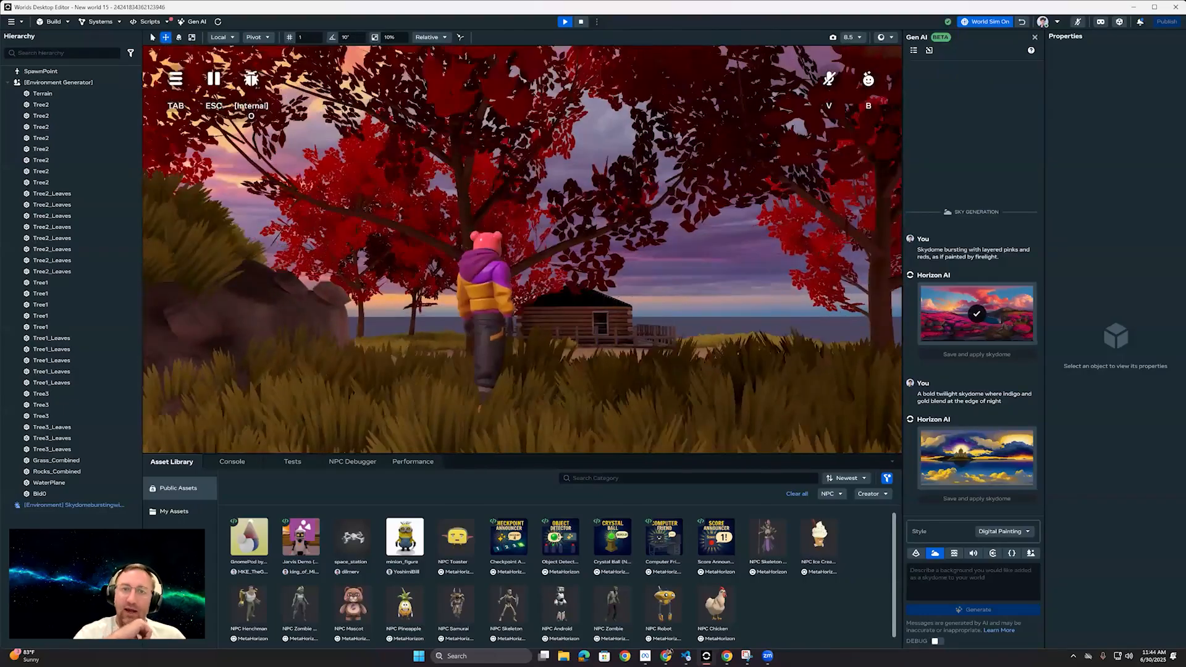
key("w")
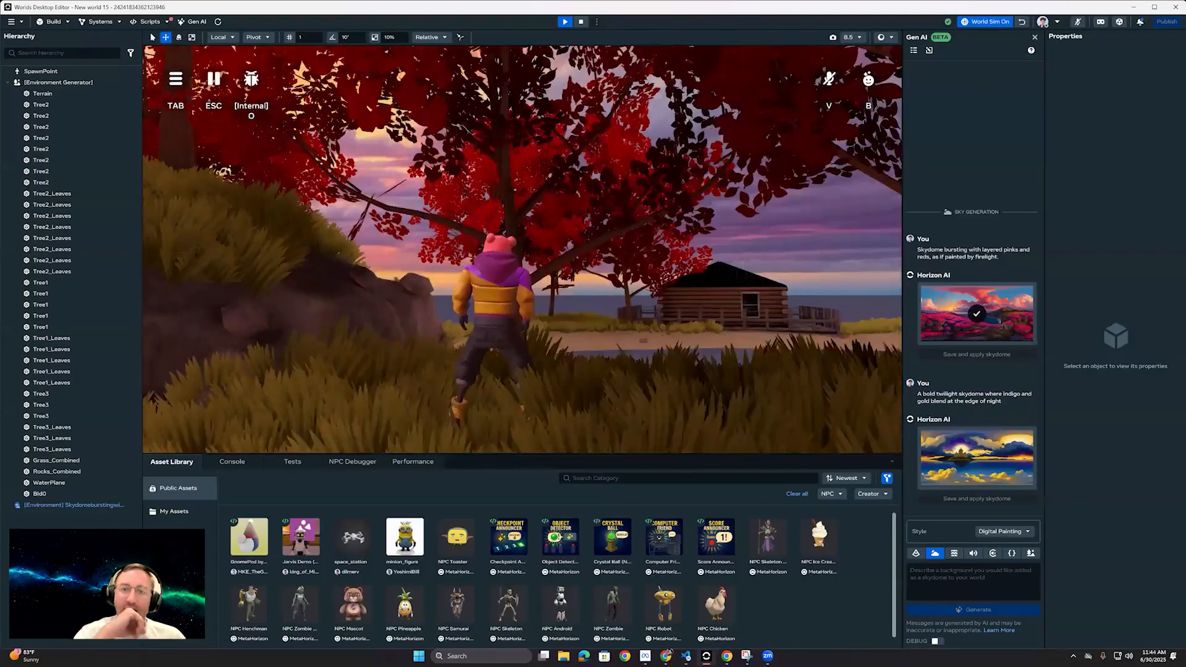
key("w")
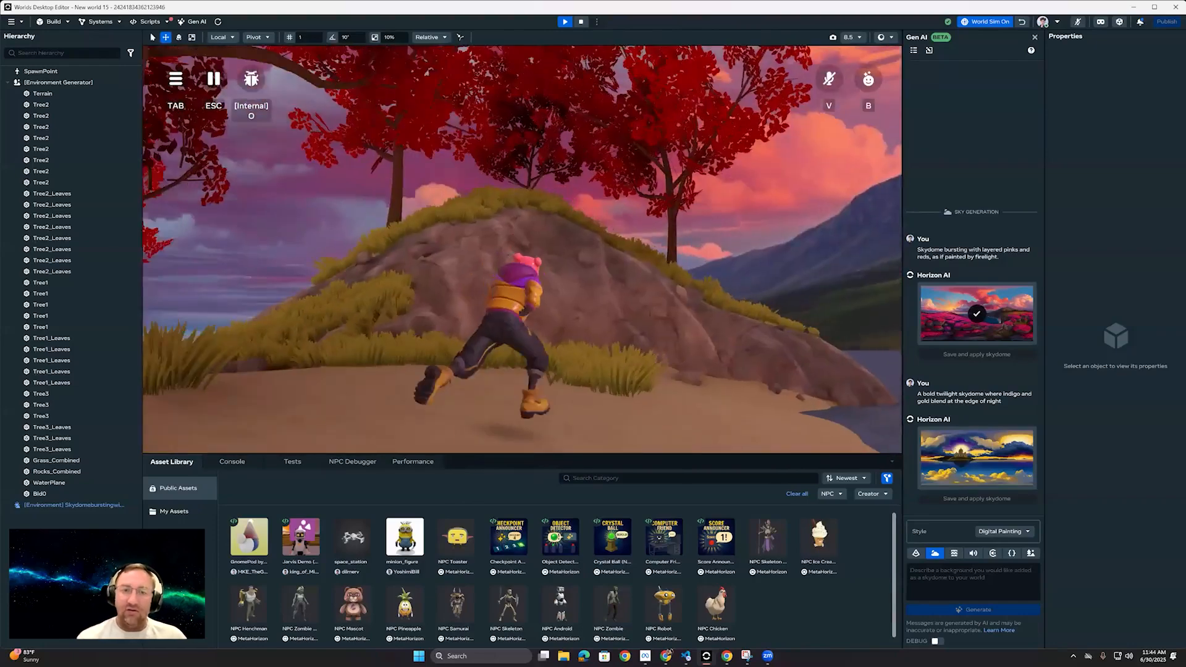
key("w")
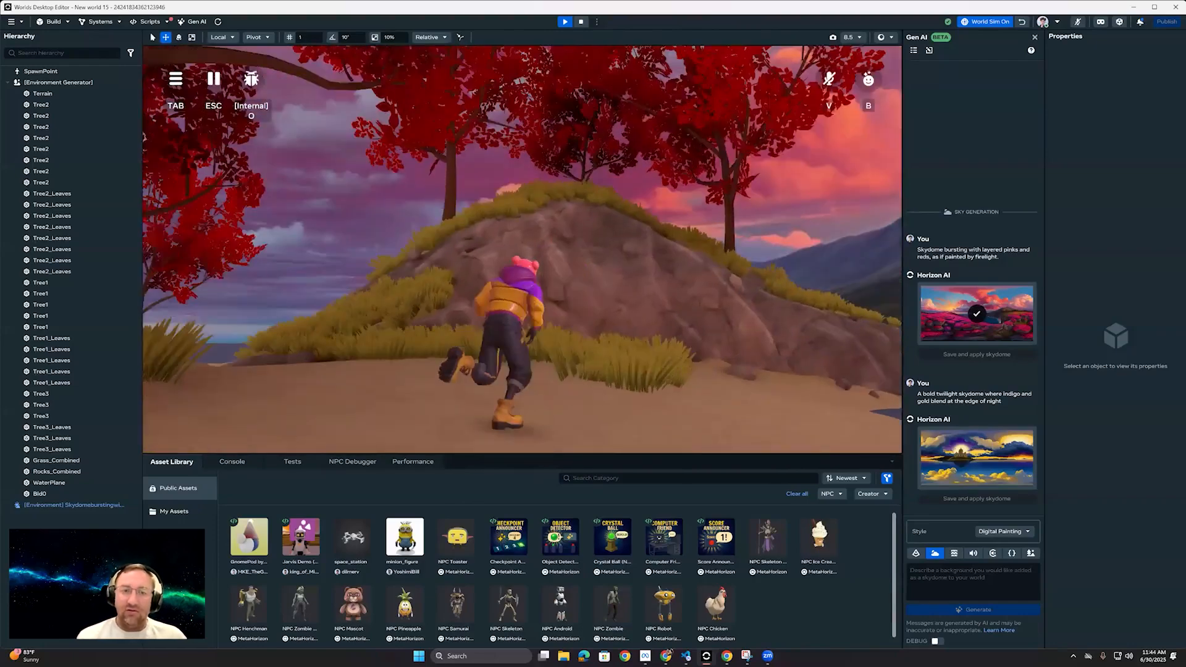
key("w")
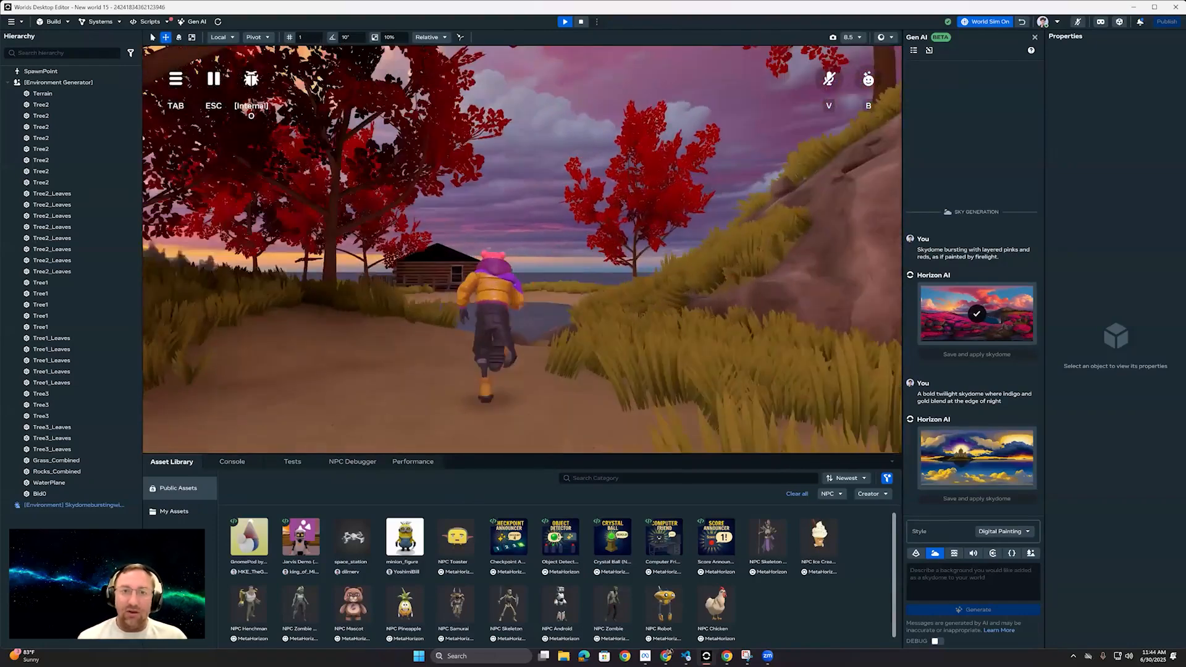
key("w")
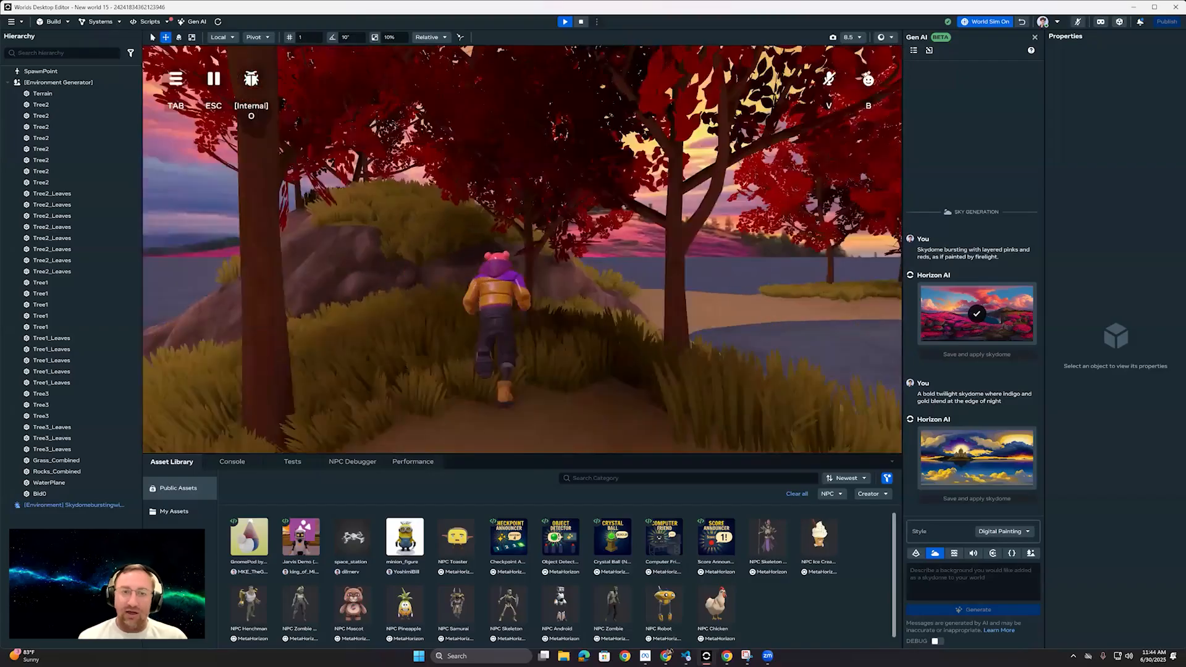
key("w")
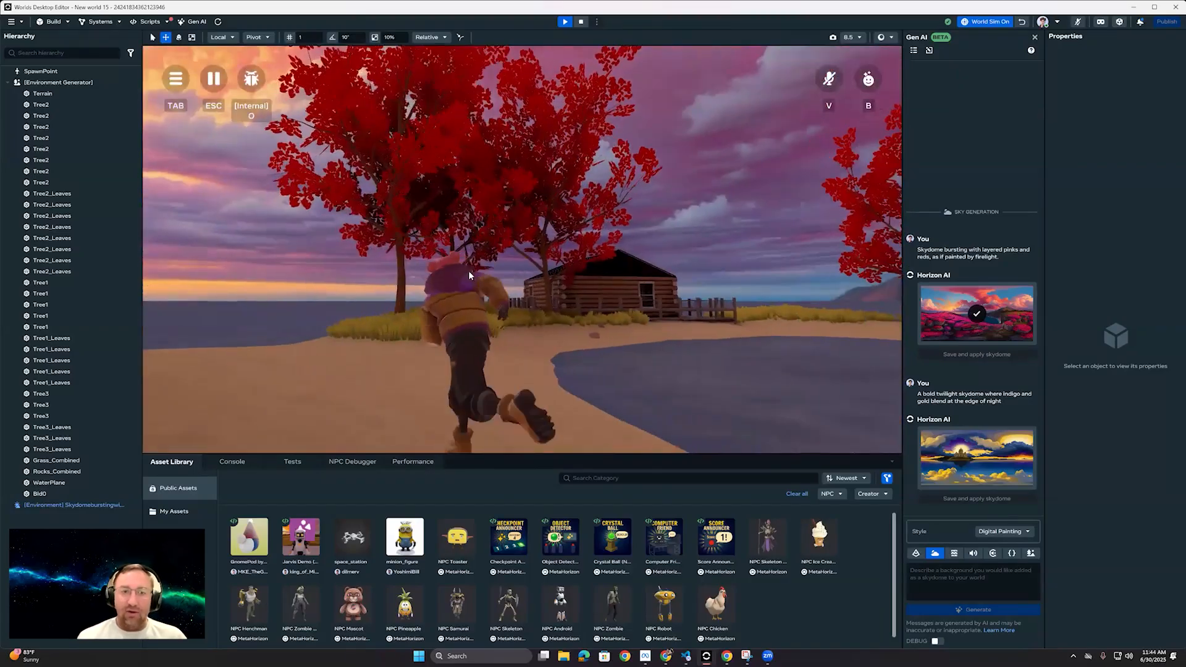
Step: Leave the preview and look over the red-tree island in the editing viewport
left_click(10, 23)
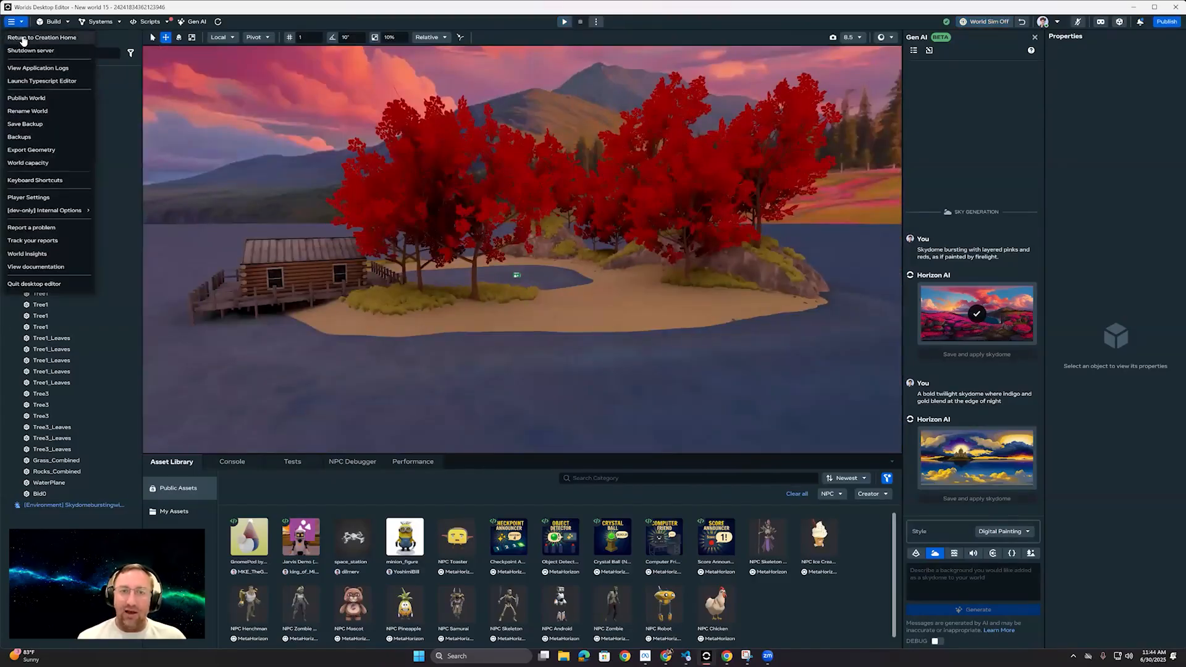
left_click(548, 281)
key("w")
right_click_drag(463, 278, 510, 277)
key("w")
Step: Select the Environment Generator, review its prompt text, and view the island with its contents outlined
left_click(62, 83)
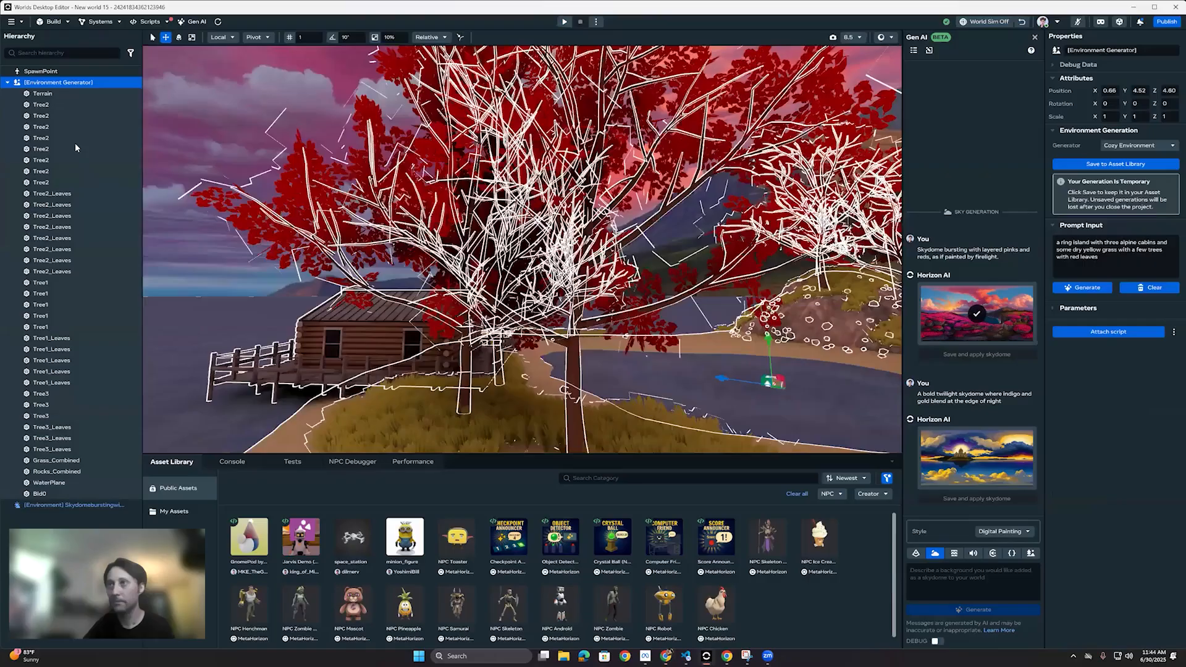
double_click(75, 83)
left_click(132, 83)
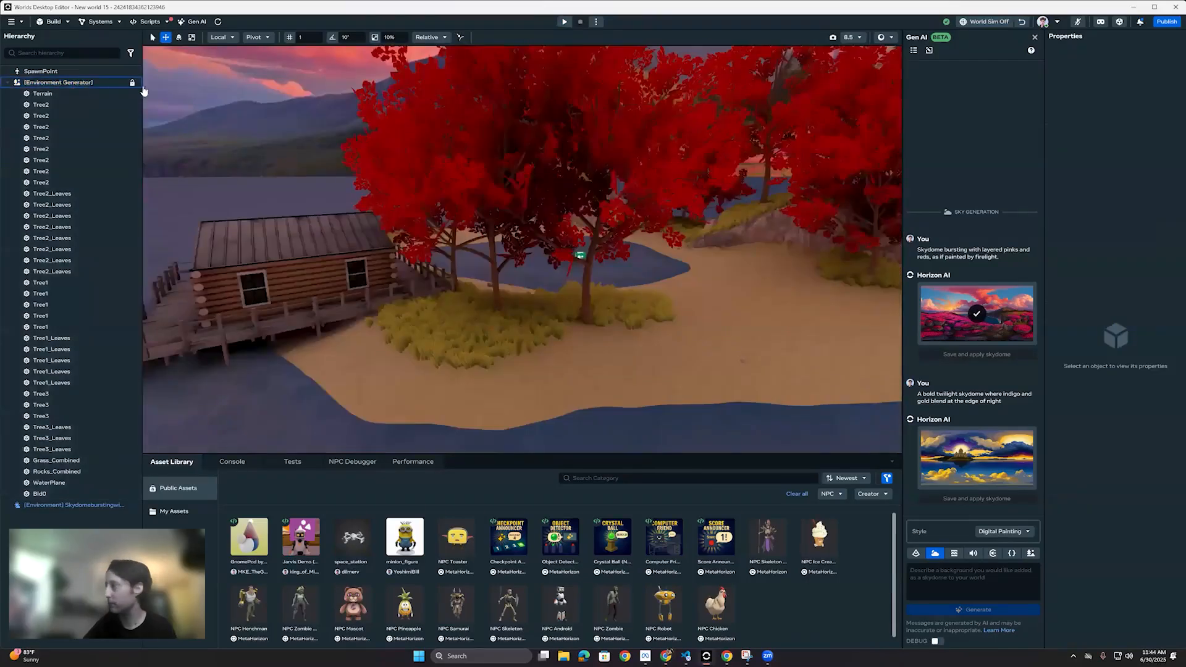
left_click(665, 246)
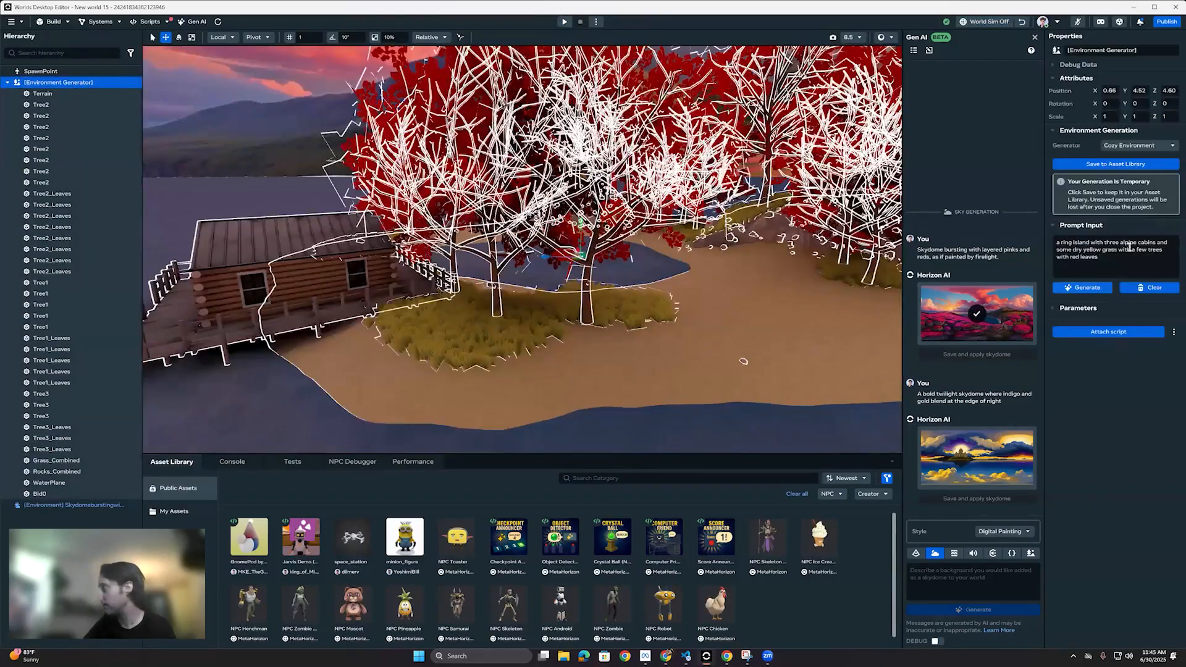
triple_click(1074, 250)
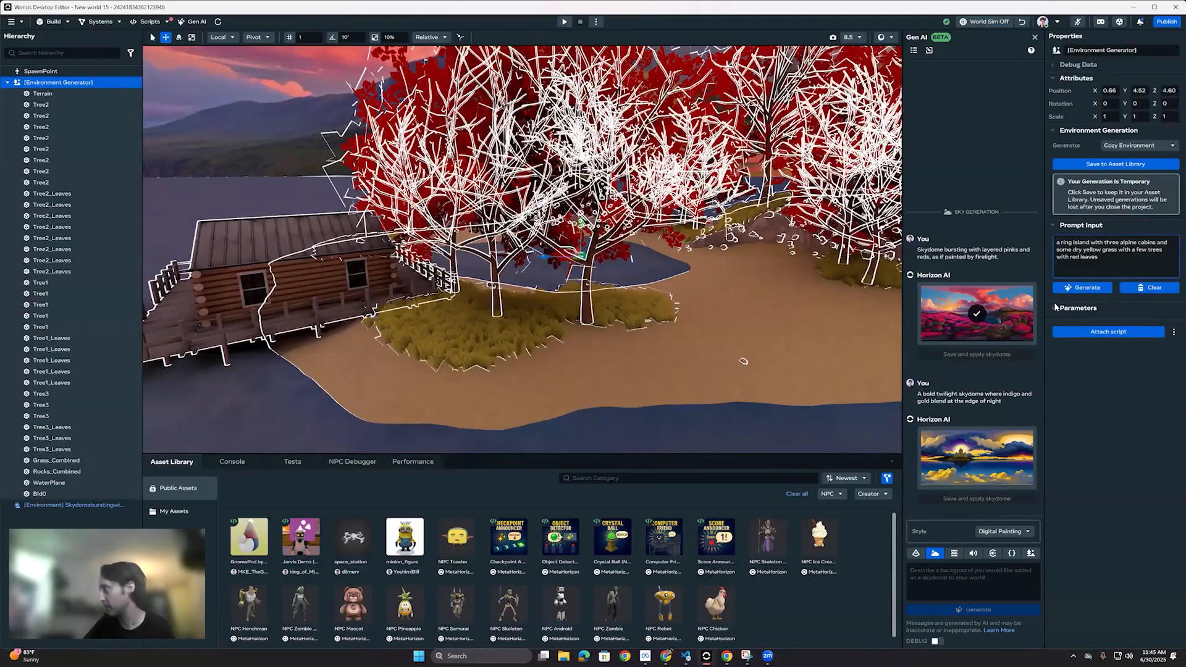
right_click_drag(641, 250, 1014, 308)
key("w")
key("s")
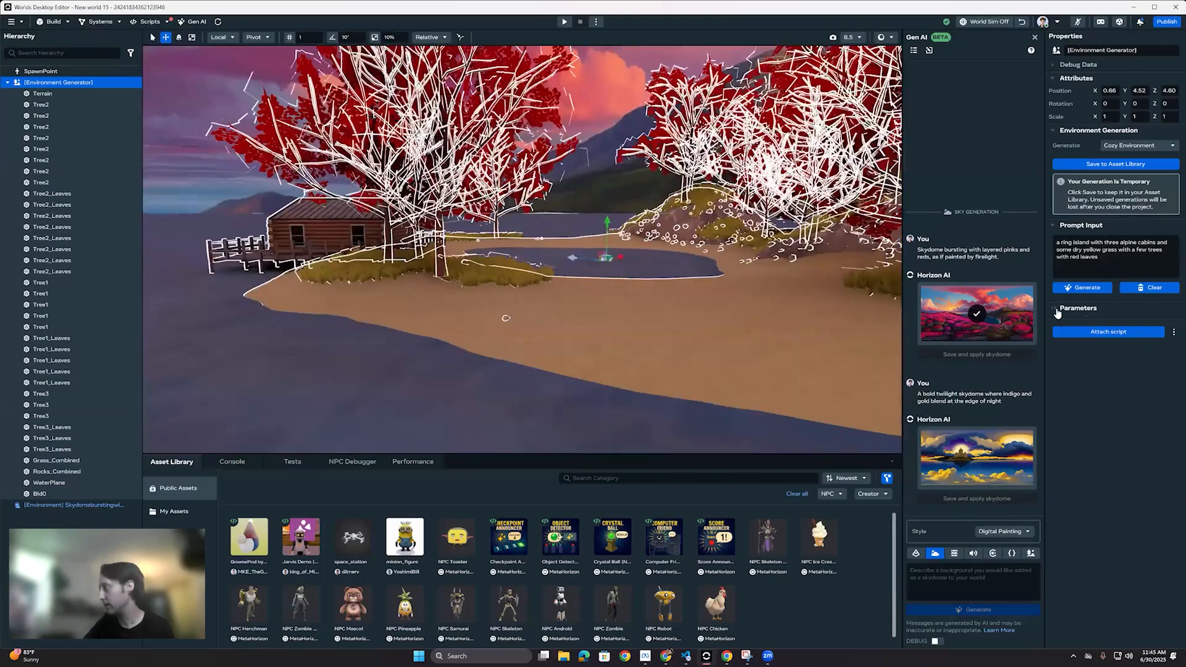
Step: Expand the Environment Generator's parameters and examine the environment size and tree settings against the island from several sides
left_click(1077, 308)
scroll(1072, 489, "down", 10)
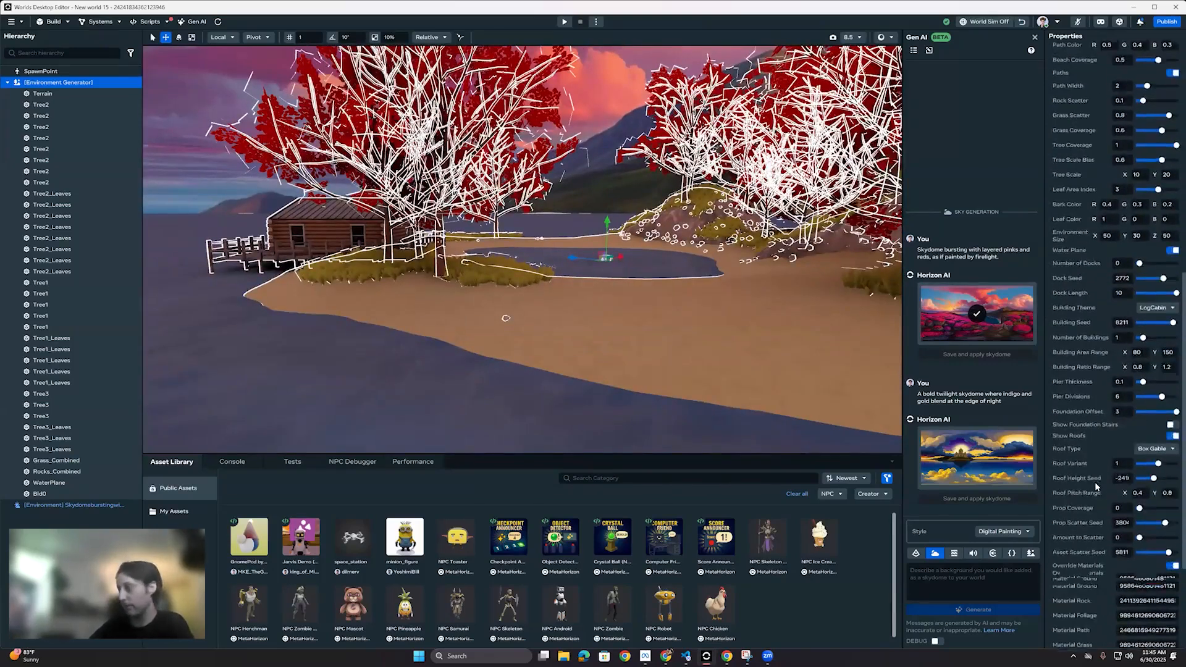
right_click_drag(629, 262, 1110, 263)
key("w")
key("s")
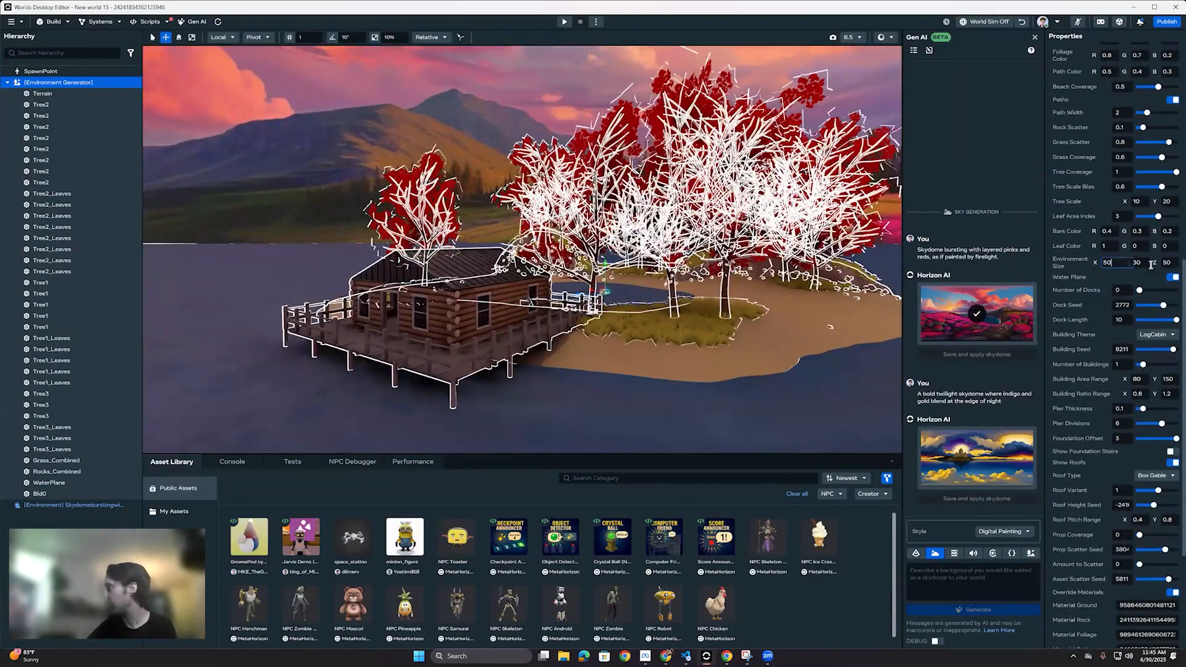
key("d")
right_click_drag(658, 298, 1100, 211)
key("w")
key("s")
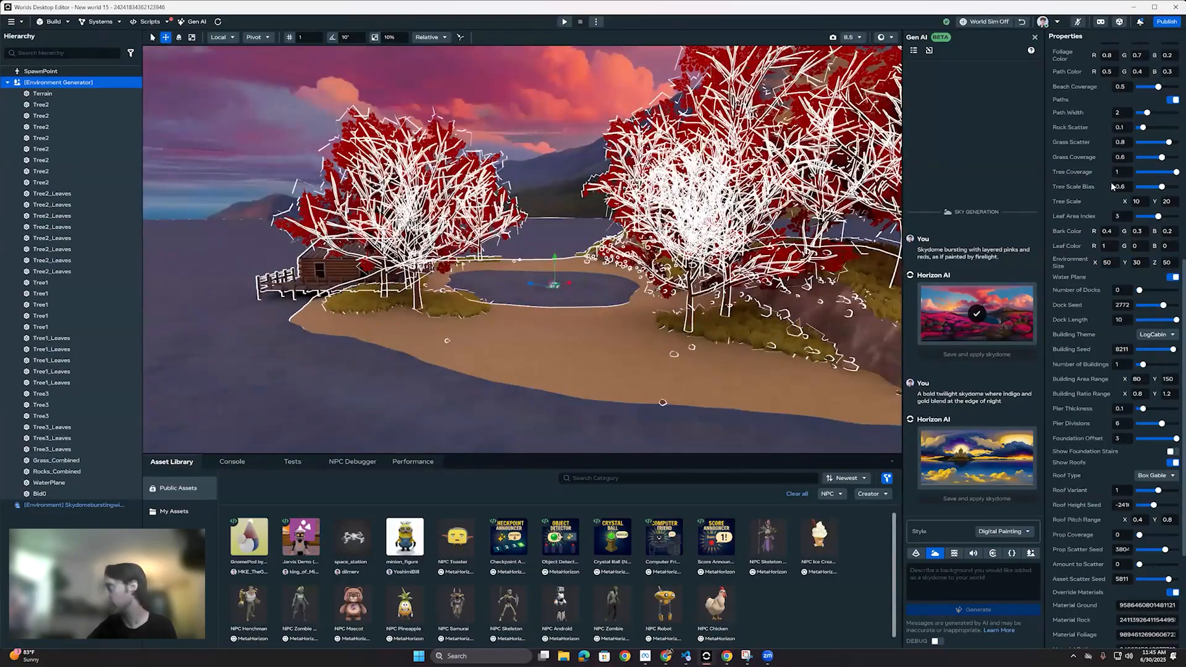
key("a")
right_click_drag(642, 296, 963, 265)
key("w")
key("s")
Step: Clear the selection and inspect the island's lake, beach and cabin from closer viewpoints
left_click(704, 306)
key("w")
right_click_drag(704, 306, 279, 280)
key("w")
key("s")
key("w")
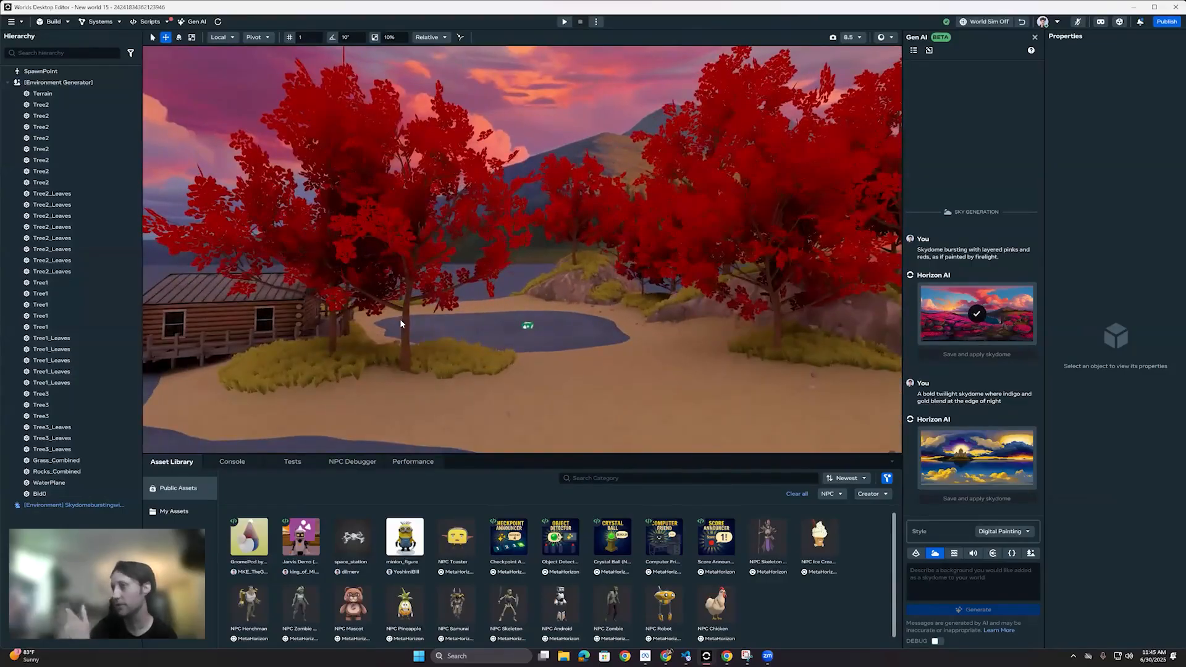
Step: Reselect the Environment Generator and read through its terrain, tree and building parameters
left_click(528, 328)
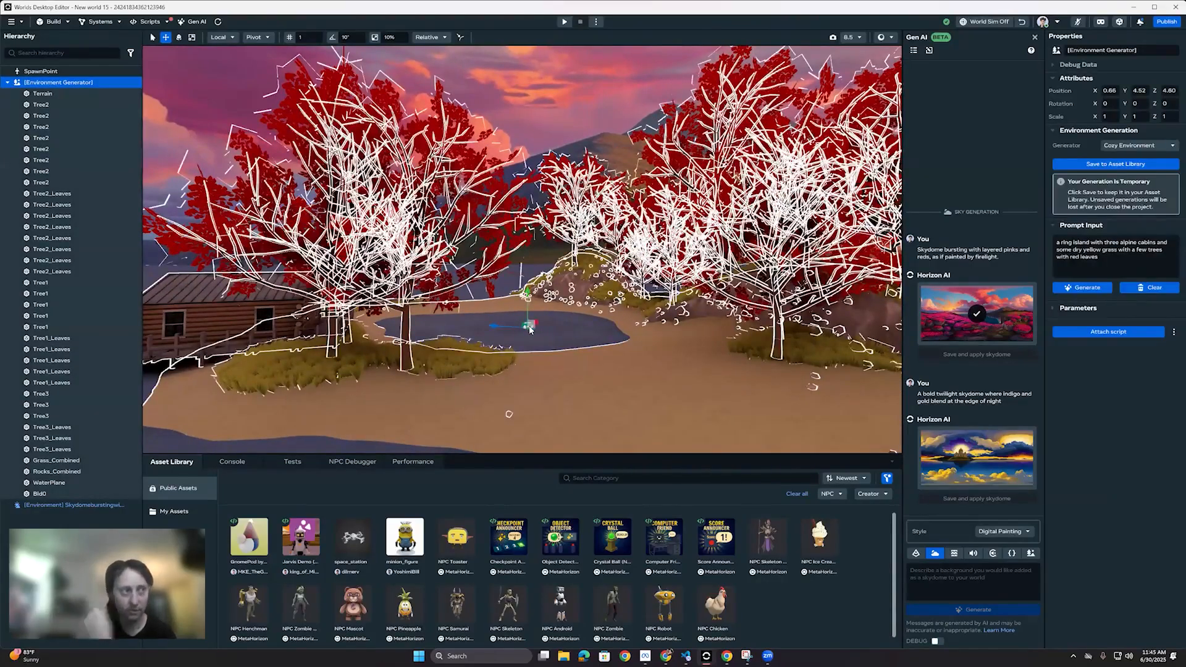
left_click(1072, 309)
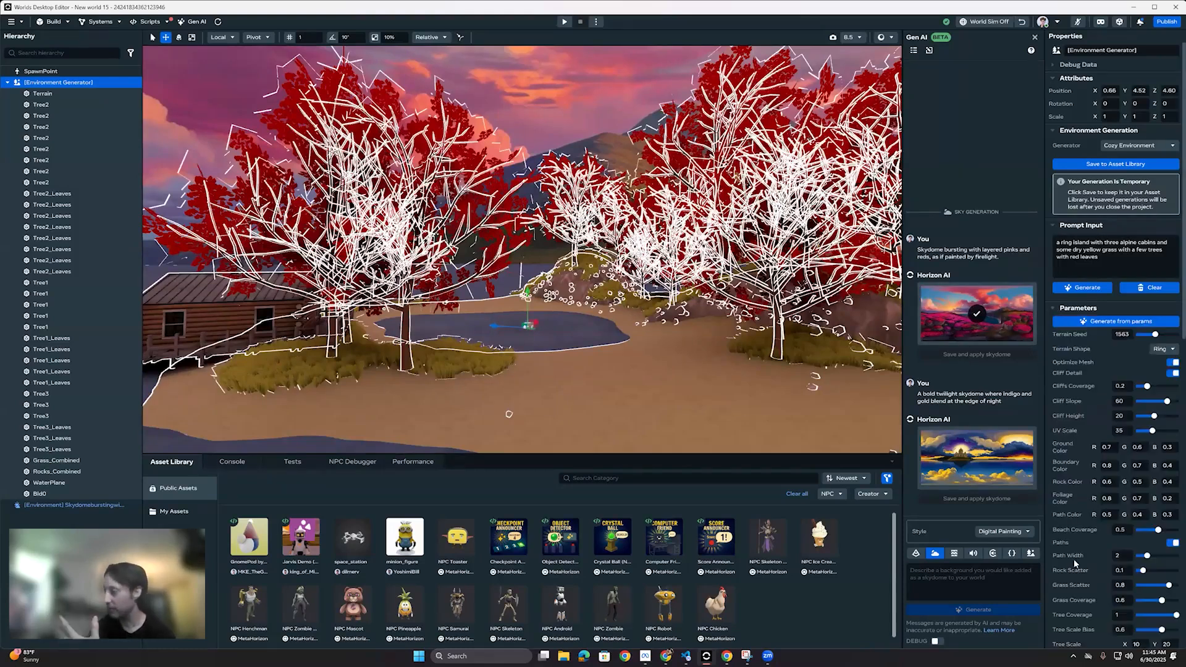
scroll(1078, 565, "down", 5)
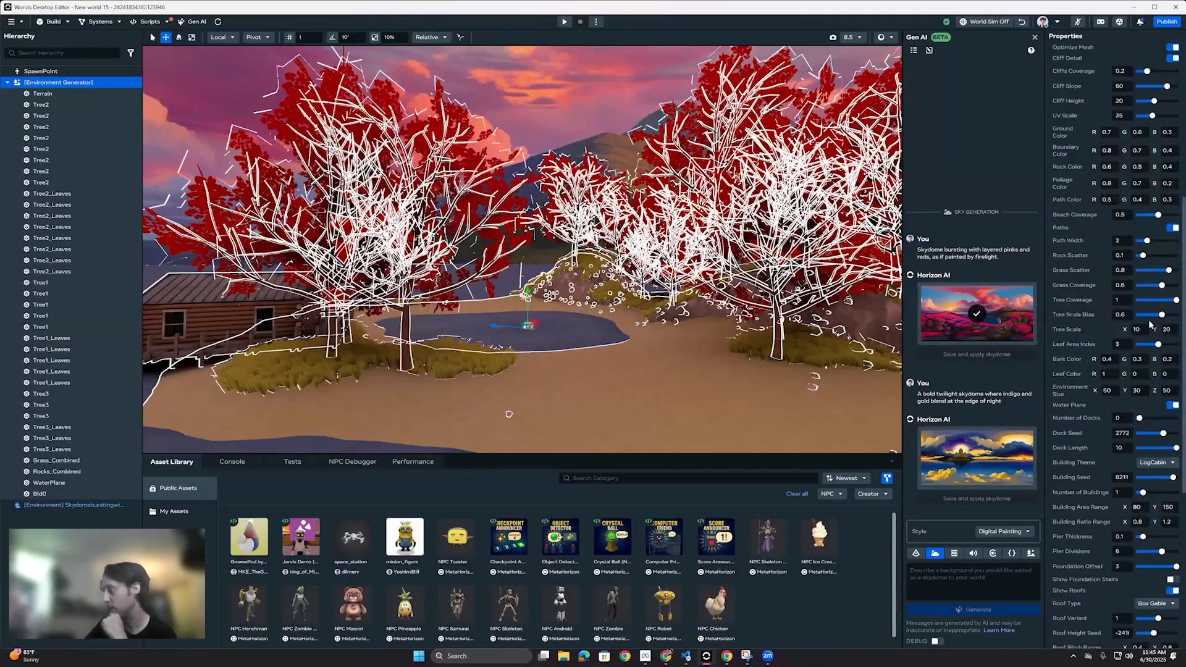
scroll(1099, 580, "down", 3)
scroll(1133, 455, "up", 7)
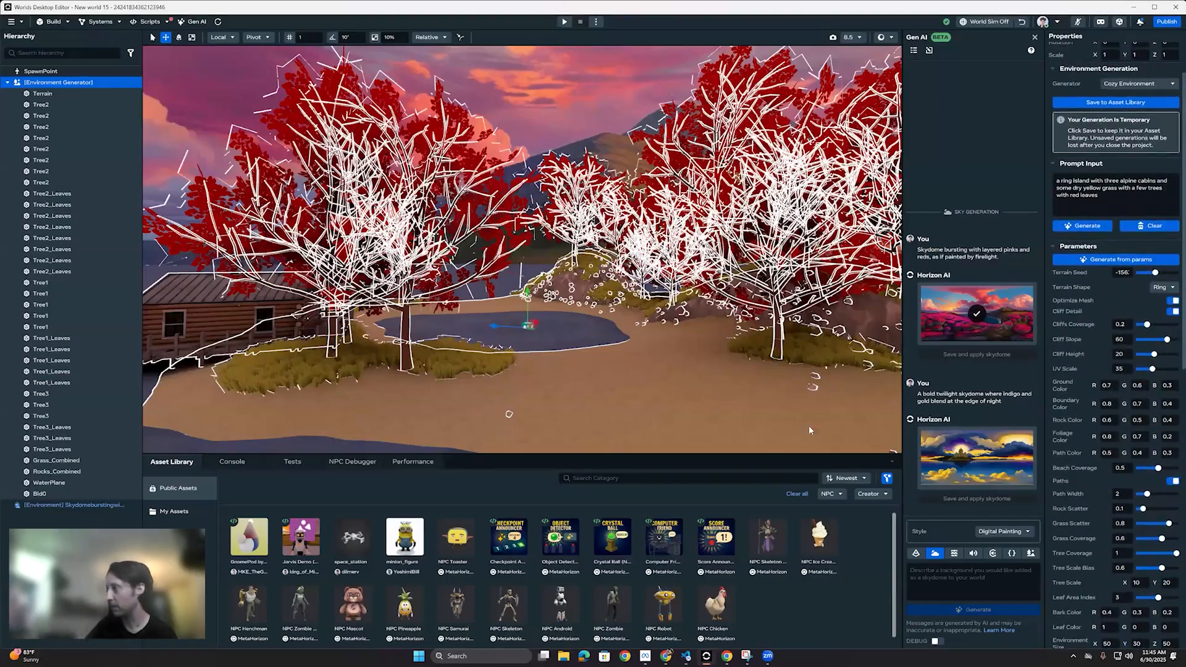
Step: Select the water plane and view the whole island from across the water
left_click(535, 271)
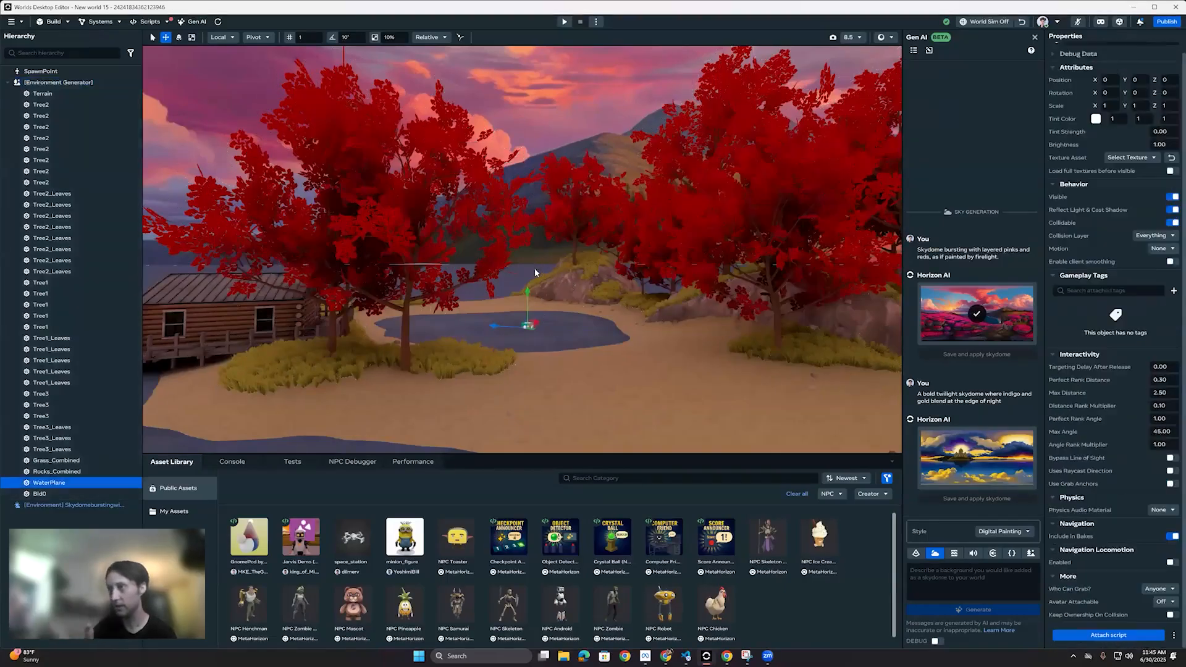
right_click_drag(481, 363, 524, 335)
key("s")
key("w")
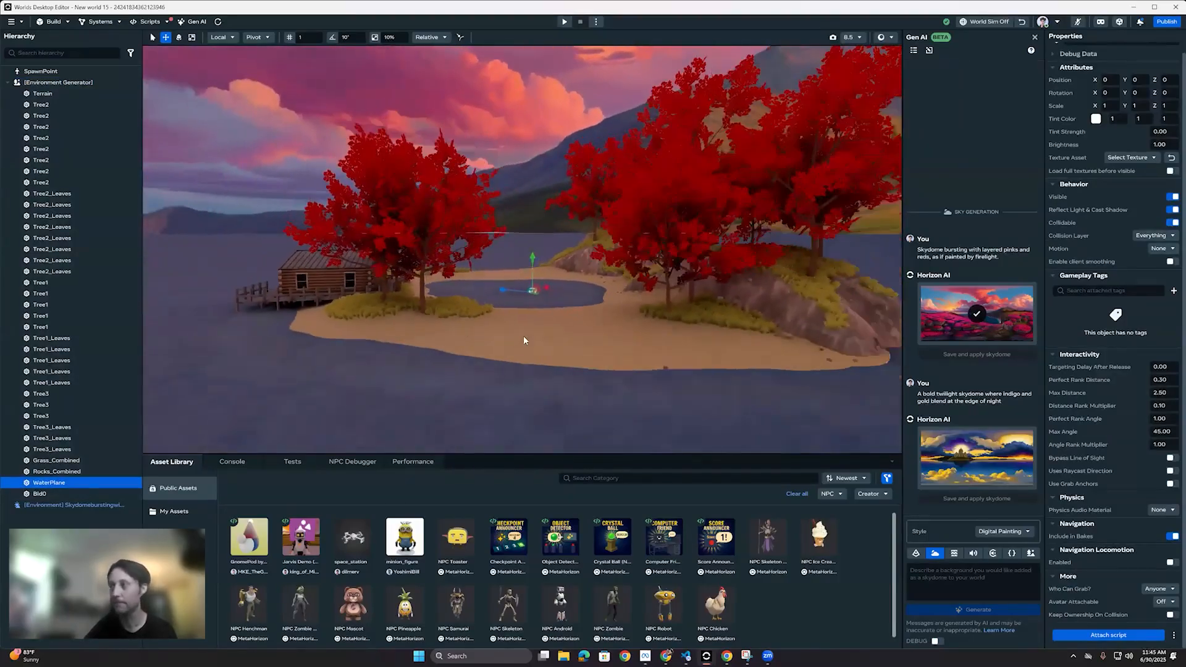
Step: Set the Environment Generator's terrain shape to Round and raise its terrain seed
left_click(523, 335)
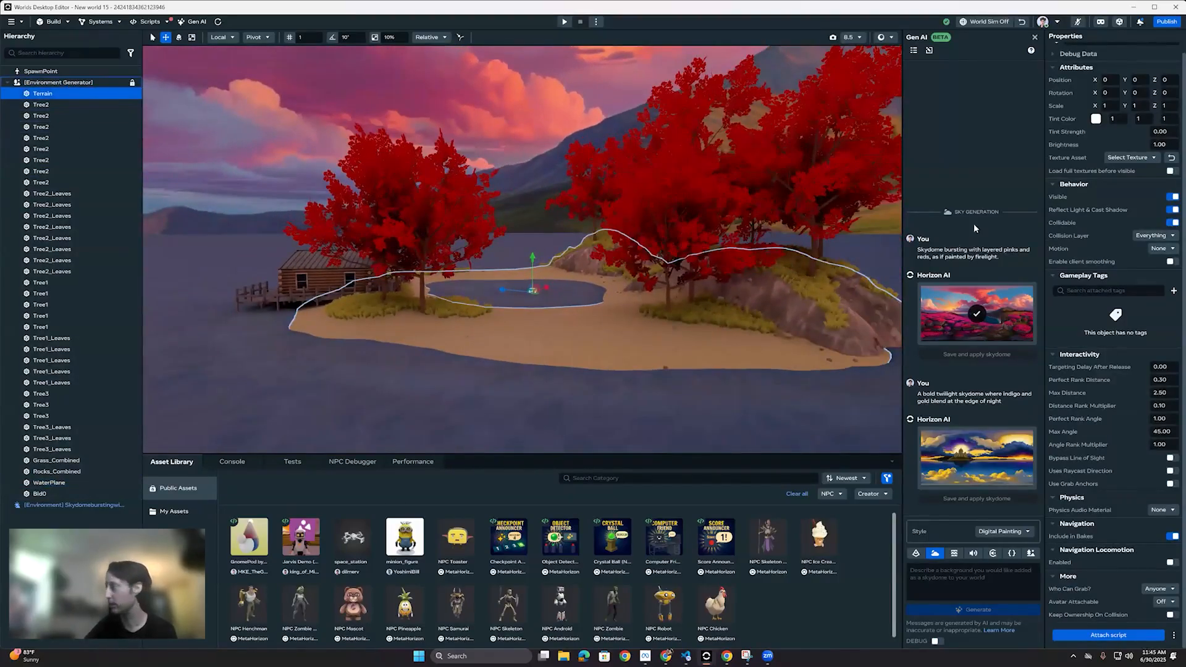
left_click(1078, 307)
scroll(1092, 449, "down", 2)
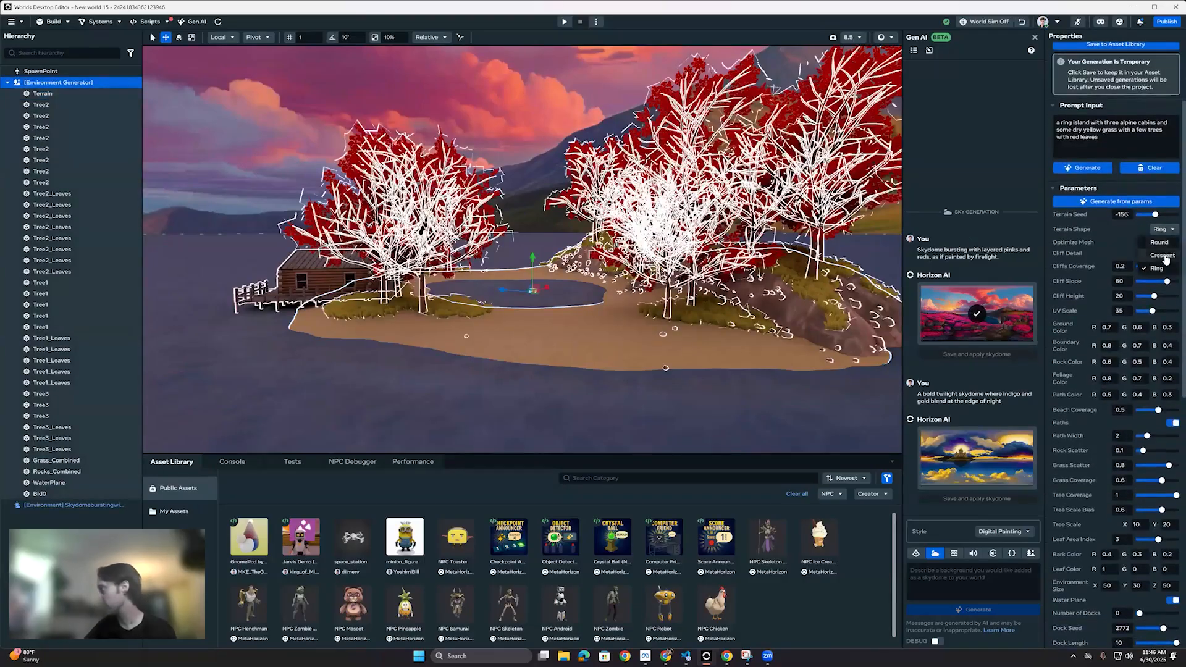
scroll(1112, 327, "up", 2)
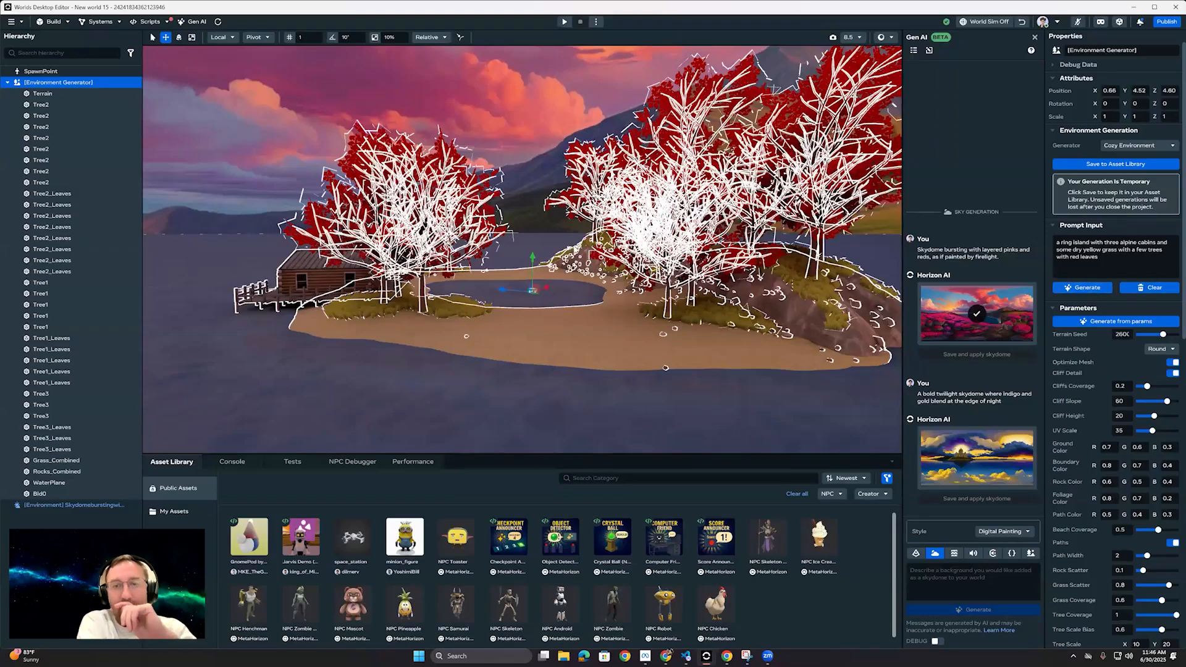
Step: Set the Leaf Area Index to 3.78 and the Tree Scale Bias to 1
scroll(1097, 412, "down", 10)
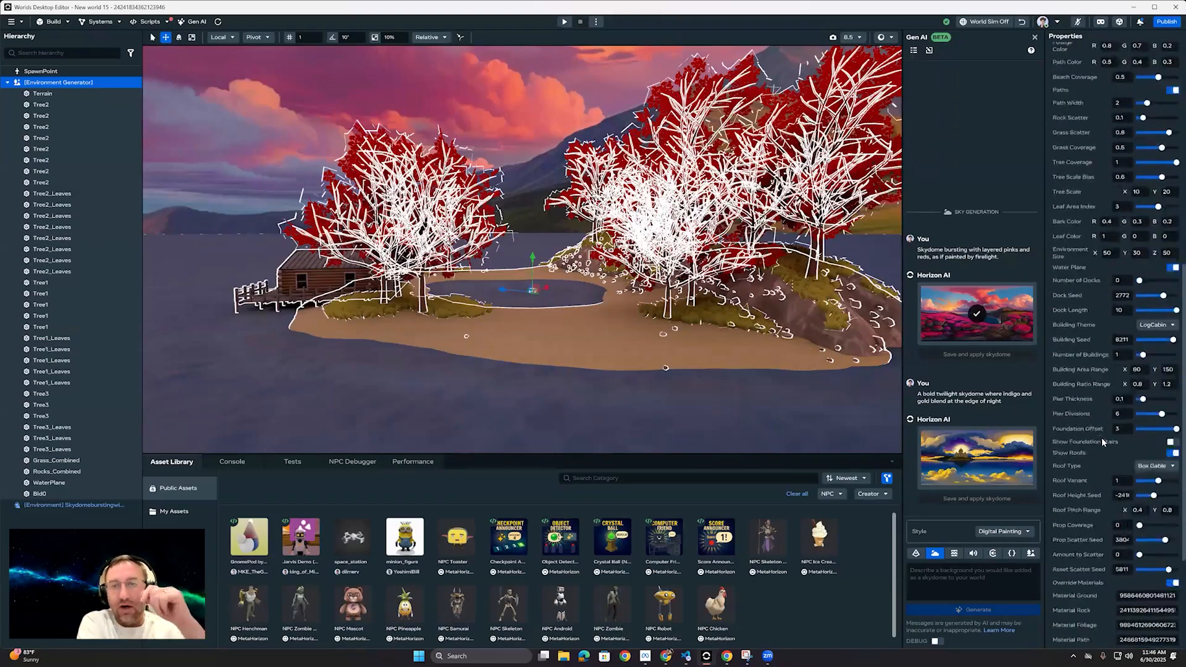
scroll(1097, 444, "up", 5)
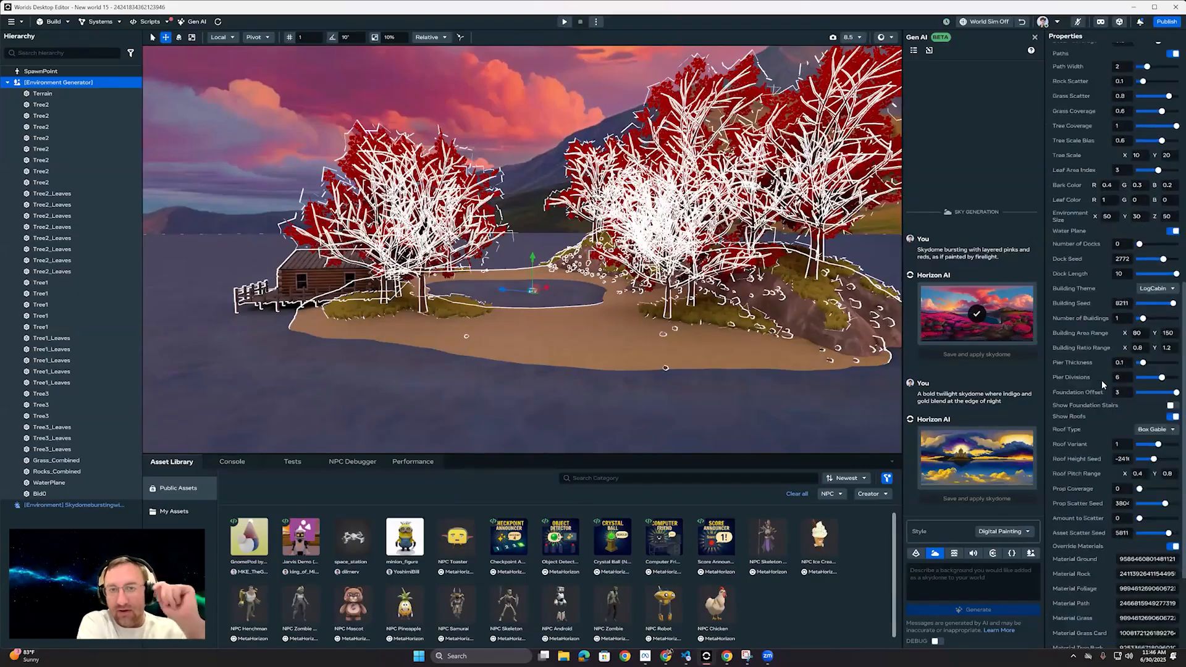
scroll(1092, 398, "up", 2)
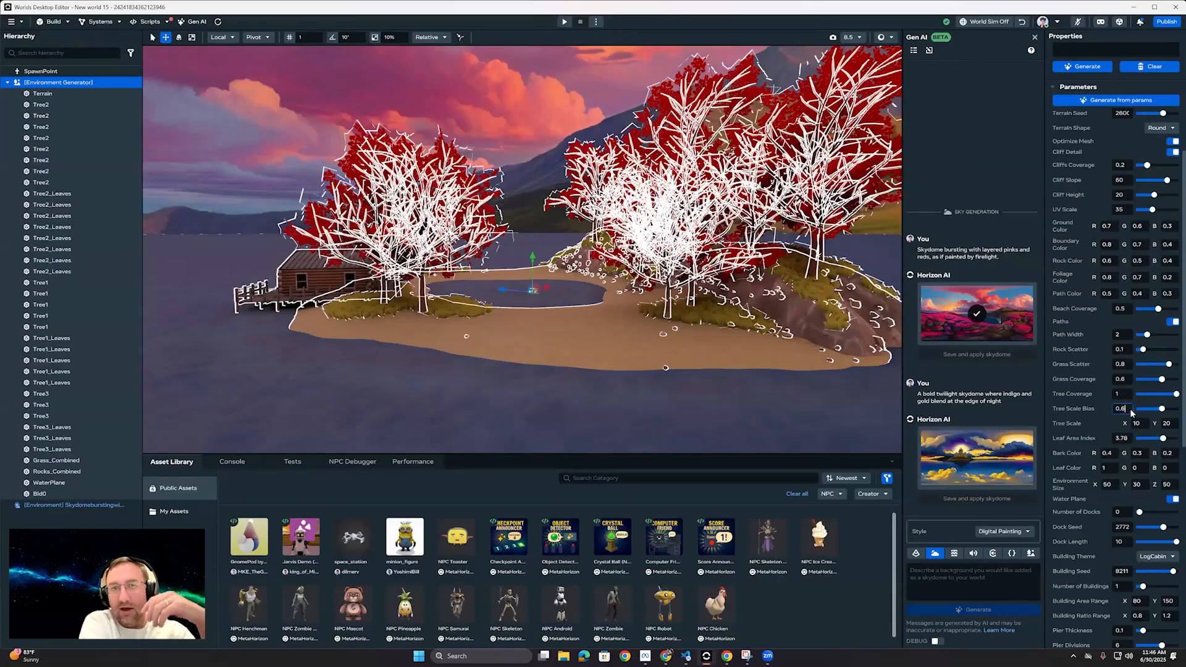
type("1")
key("Tab")
left_click(1078, 392)
Step: Check the remaining generation parameters and regenerate the environment from them
scroll(1050, 387, "up", 3)
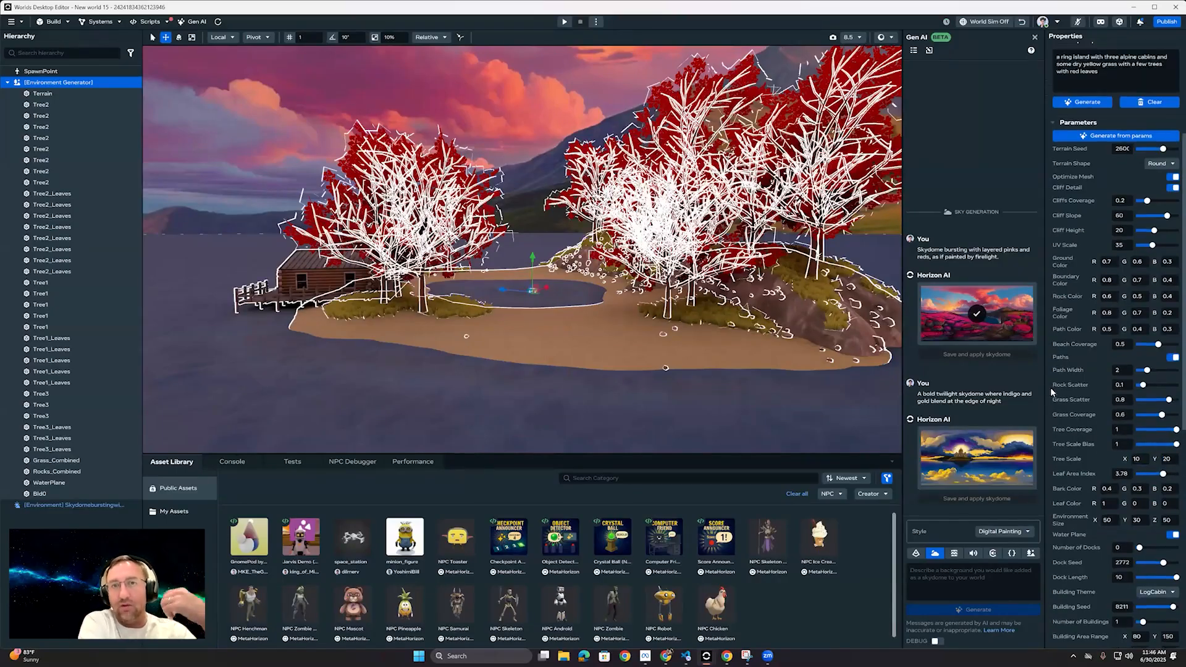
scroll(1080, 402, "down", 5)
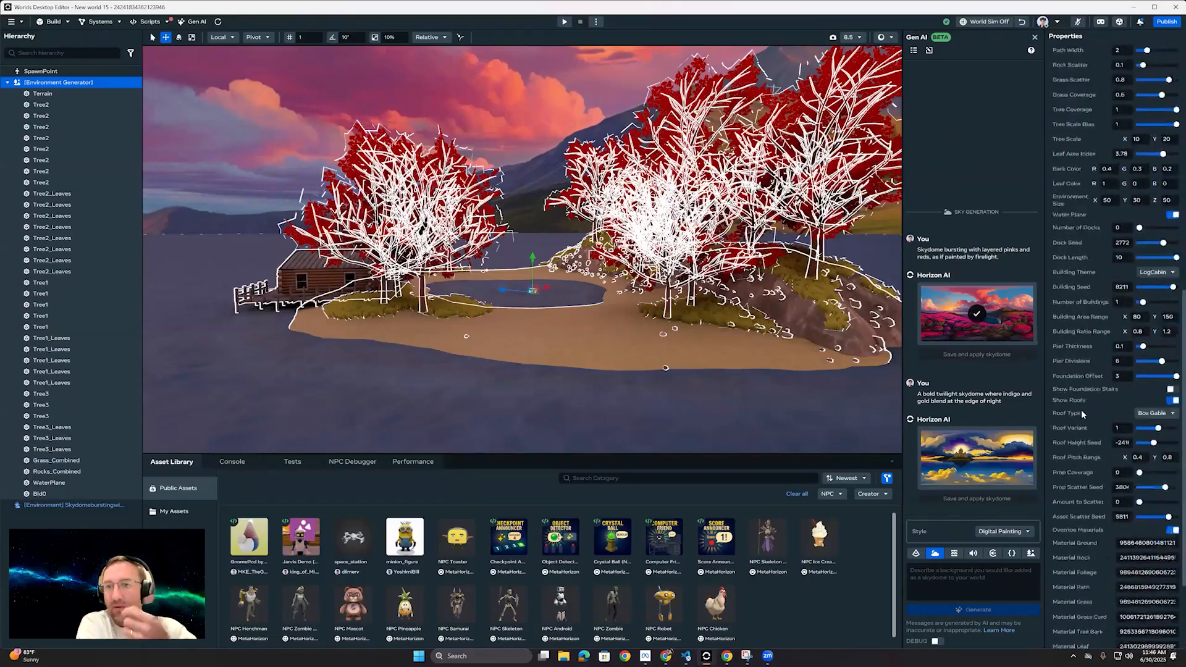
scroll(1083, 399, "up", 8)
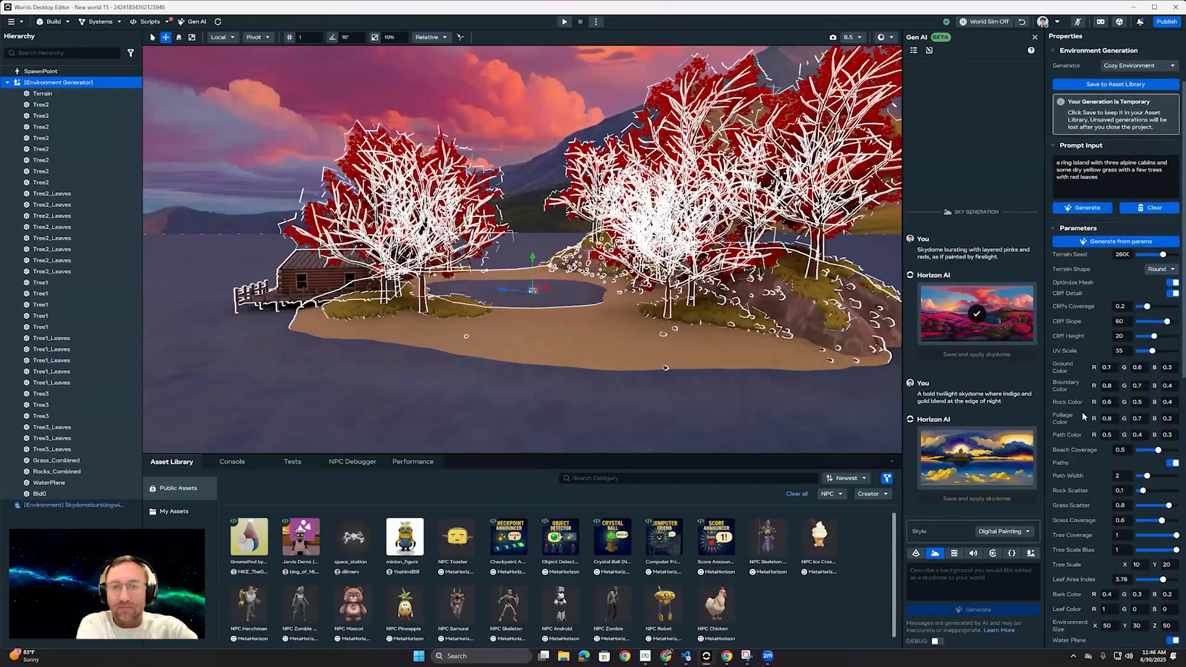
scroll(1082, 415, "up", 3)
left_click(1098, 323)
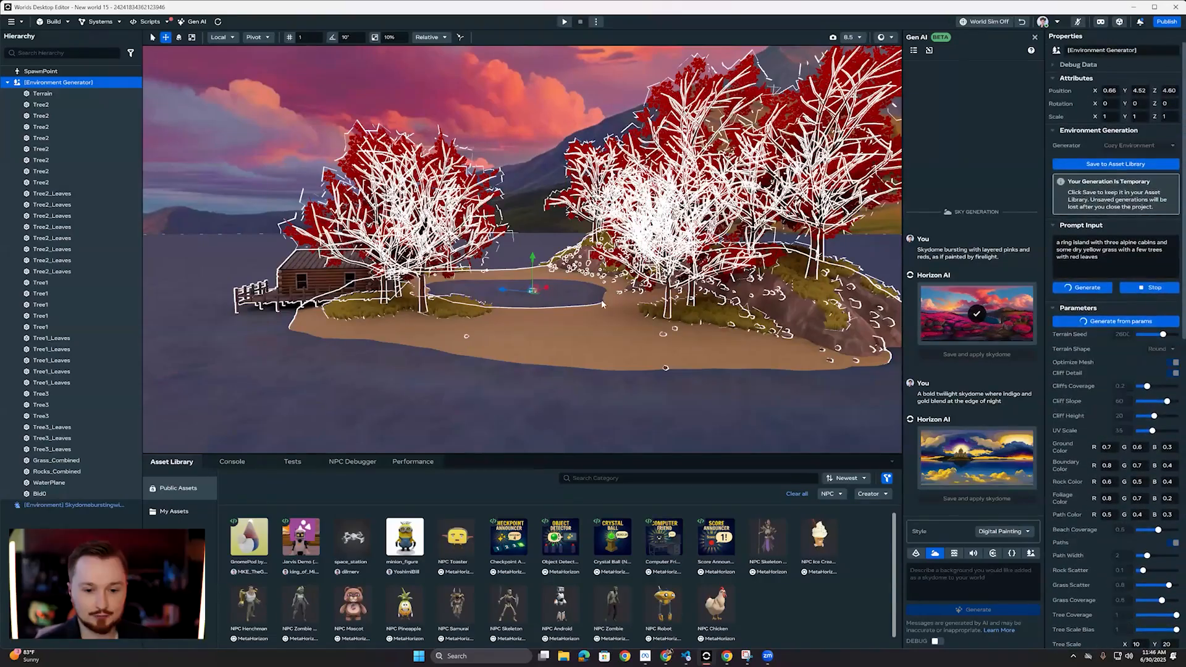
Step: Duplicate the island terrain, move the copy to X -49.4 and Z 6.59, and inspect its mesh in wireframe
left_click(618, 348)
right_click_drag(419, 290, 548, 231)
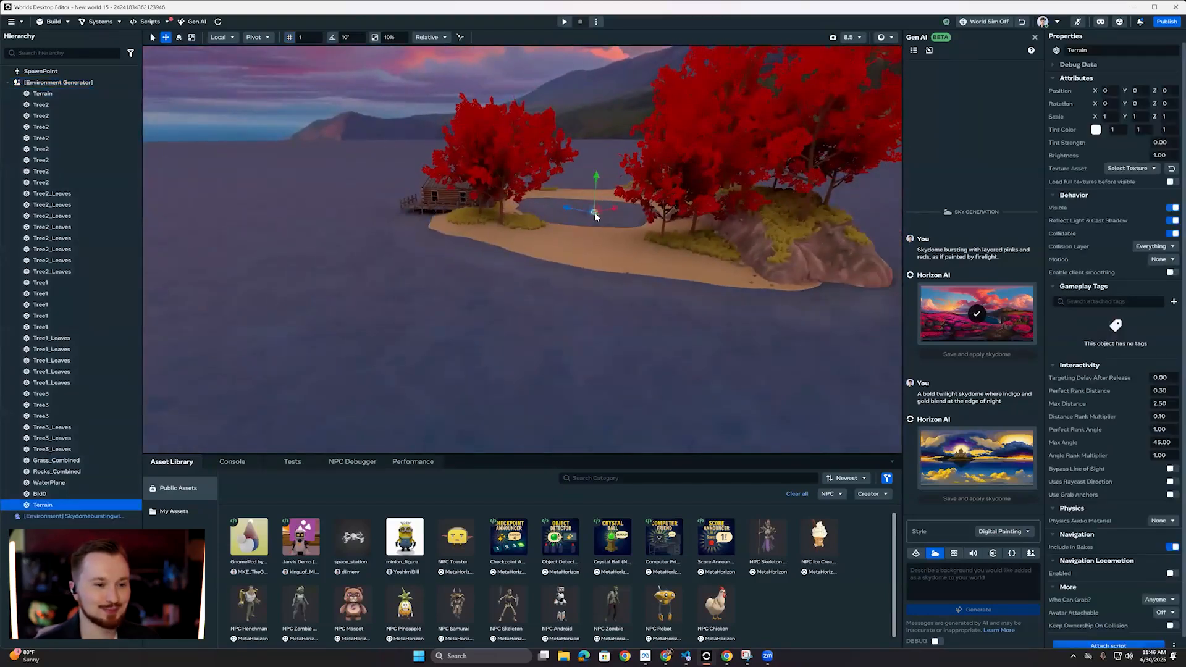
left_click(887, 39)
left_click(895, 70)
right_click_drag(525, 266, 887, 5)
key("w")
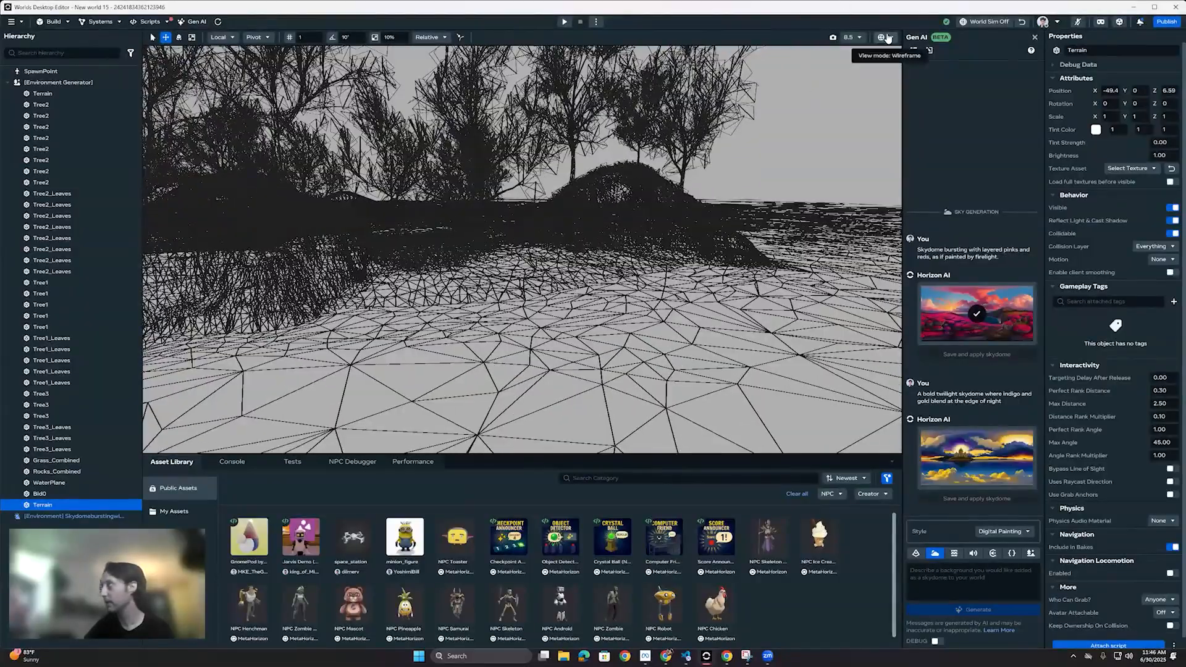
Step: Compare the islands in shaded and wireframe view modes, finishing with the shaded view
left_click(887, 38)
left_click(884, 68)
right_click_drag(272, 320, 463, 368)
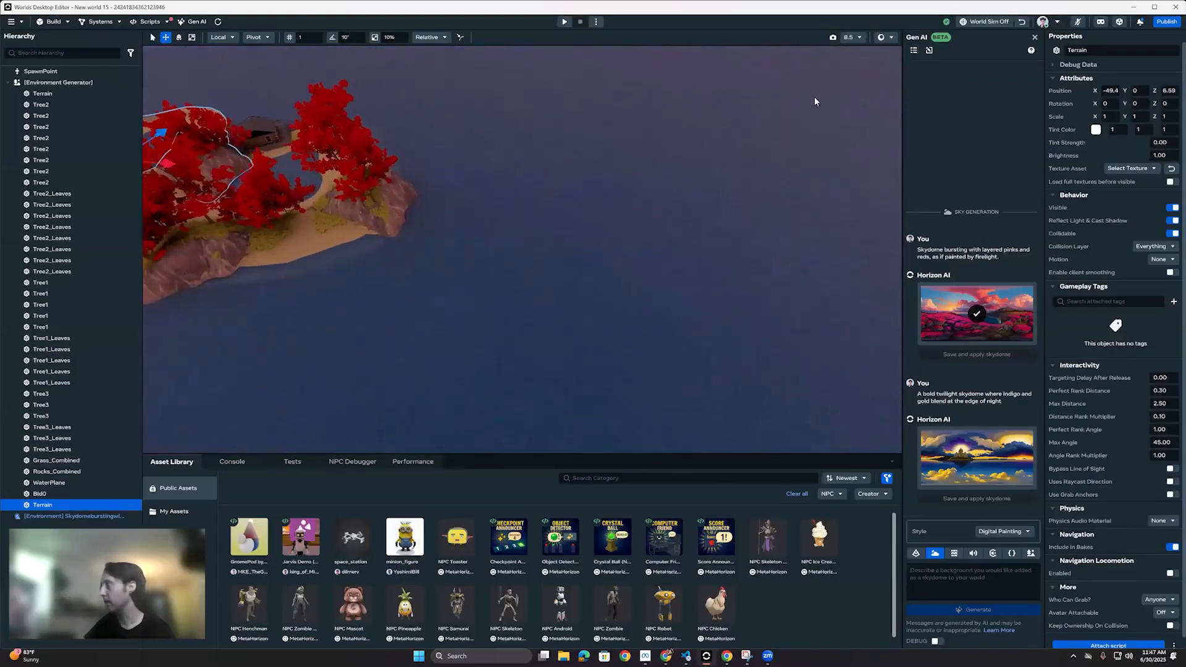
left_click(891, 39)
left_click(918, 68)
right_click_drag(519, 259, 741, 256)
left_click(887, 41)
left_click(898, 53)
mouse_move(567, 262)
right_mouse_down()
mouse_move(602, 279)
mouse_move(437, 299)
mouse_move(315, 331)
mouse_move(317, 387)
mouse_move(473, 180)
right_mouse_up()
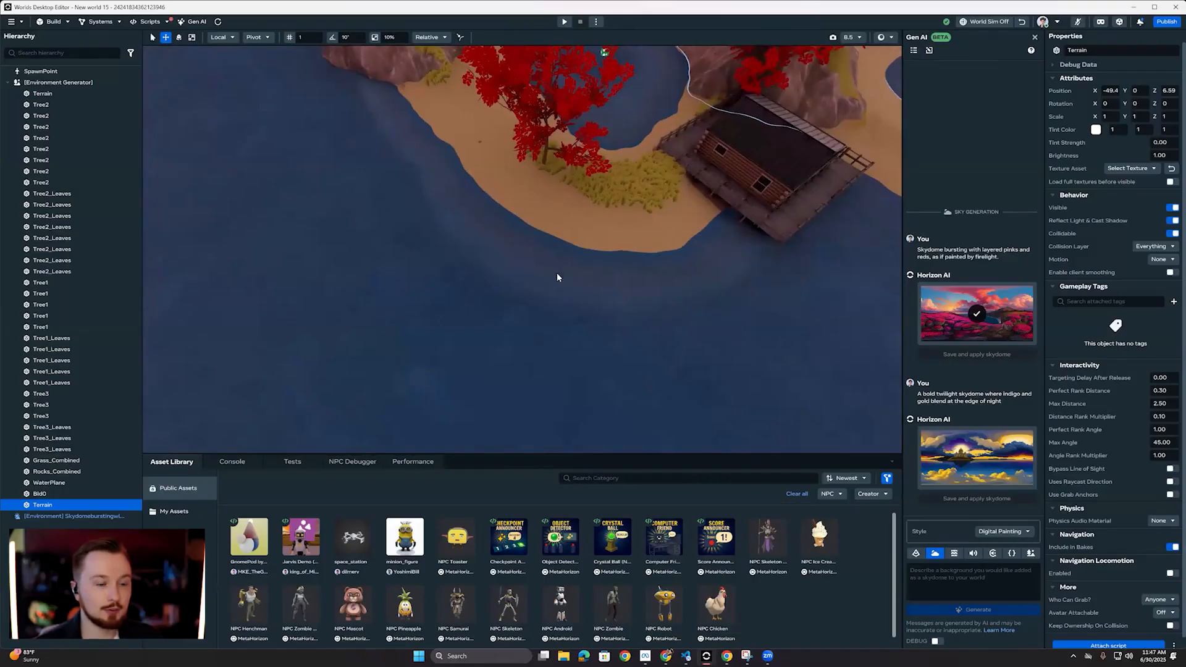
Step: Move the terrain copy farther from the cabin, to about X -76.2 and Z 9.62
right_click_drag(634, 246, 574, 189)
left_click_drag(575, 192, 744, 185)
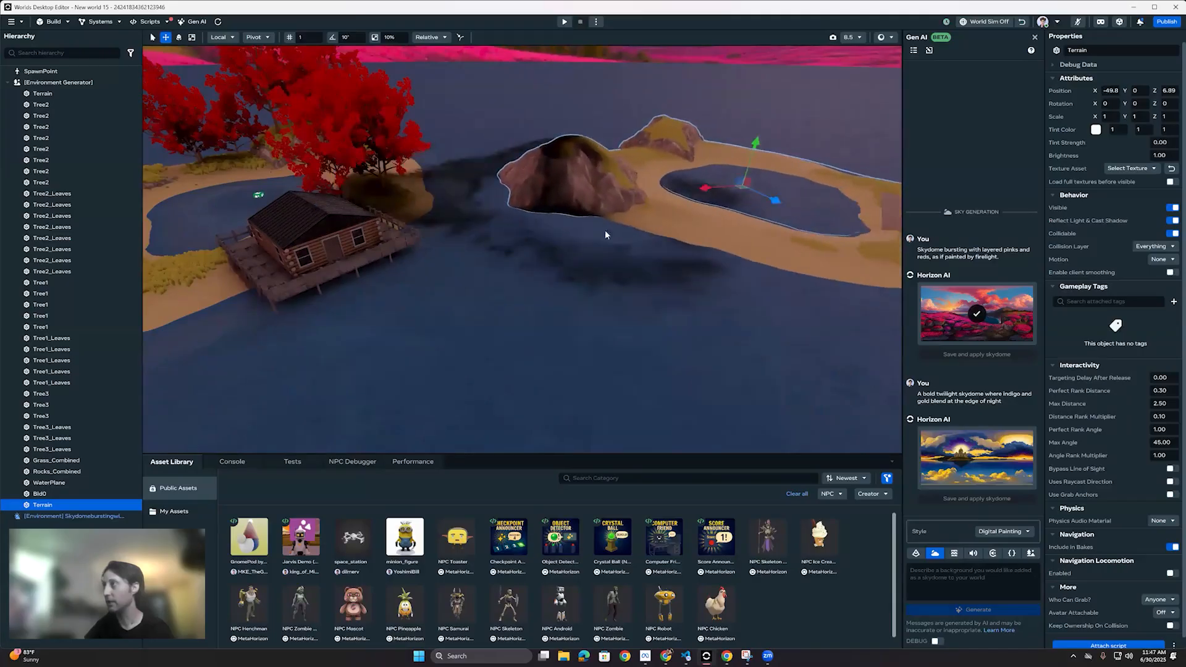
right_click_drag(605, 231, 640, 232)
key("w")
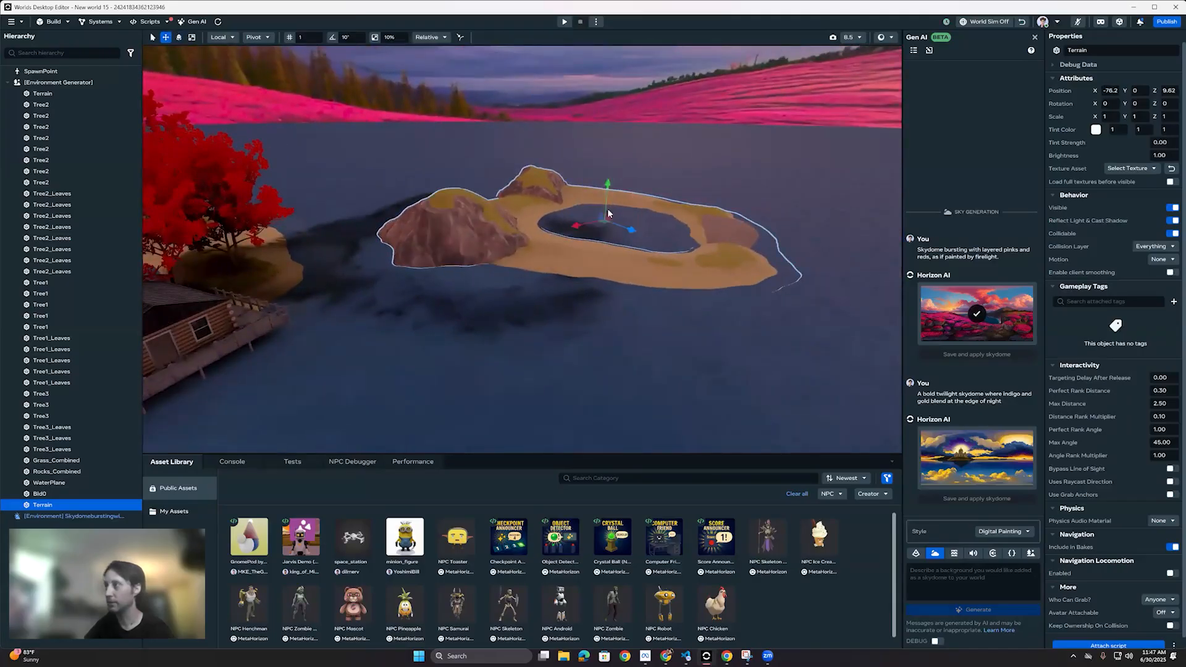
left_click_drag(603, 220, 614, 164)
Step: Look over the regenerated island with its rocky cliff and cabin, and select the water plane
right_click_drag(534, 256, 614, 248)
right_click_drag(522, 243, 341, 243)
right_click_drag(505, 276, 681, 374)
left_click(639, 352)
right_click_drag(639, 353, 528, 358)
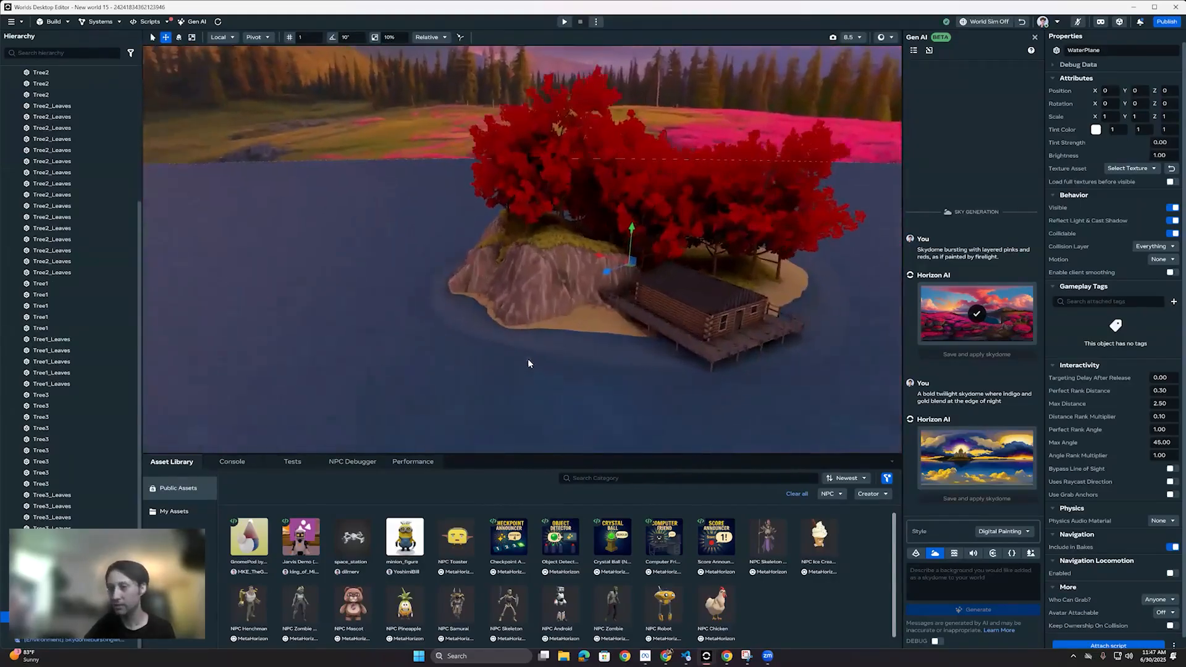
Step: Start a world preview from the grassy clifftop under the red trees
scroll(528, 358, "up", 5)
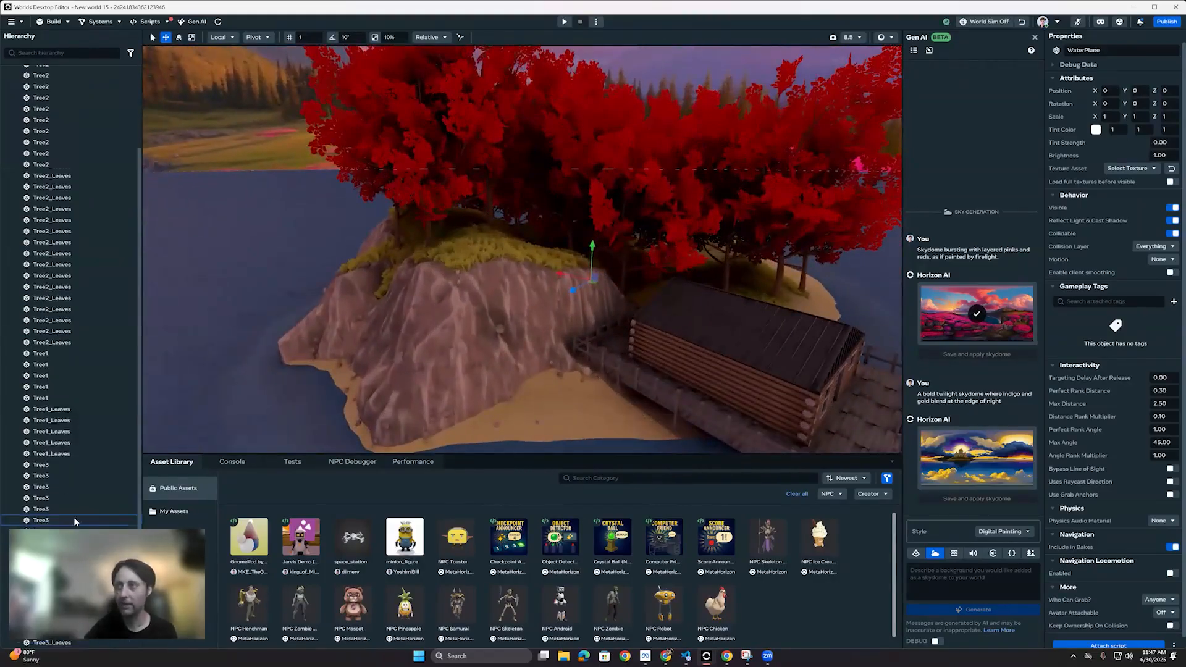
key("s")
right_click_drag(510, 323, 423, 331)
key("w")
right_click(423, 331)
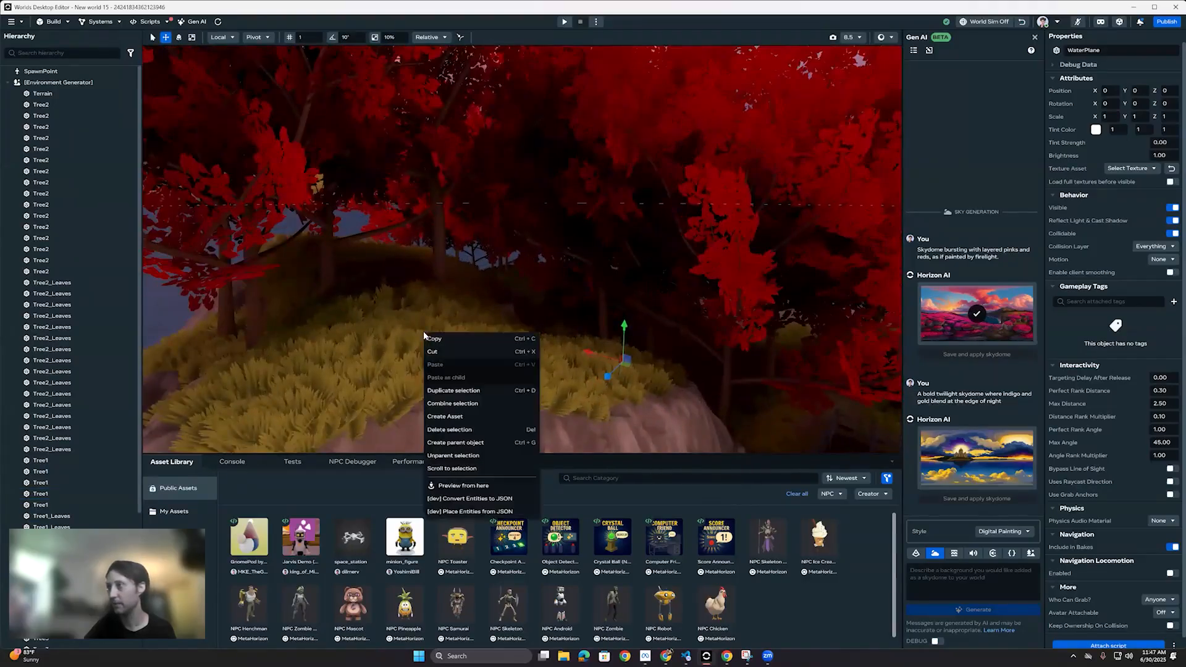
left_click(460, 485)
Step: Run the avatar from the hilltop through the shaded trees, past the cabin toward the shore, to inspect the lighting
key("w")
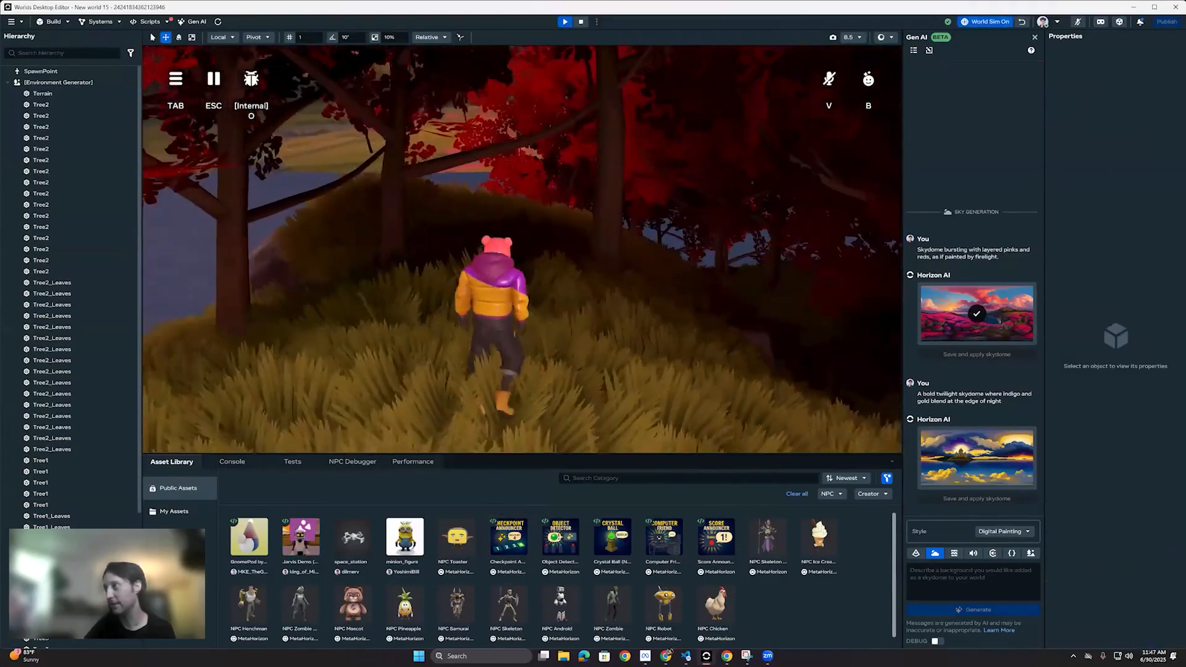
key("w")
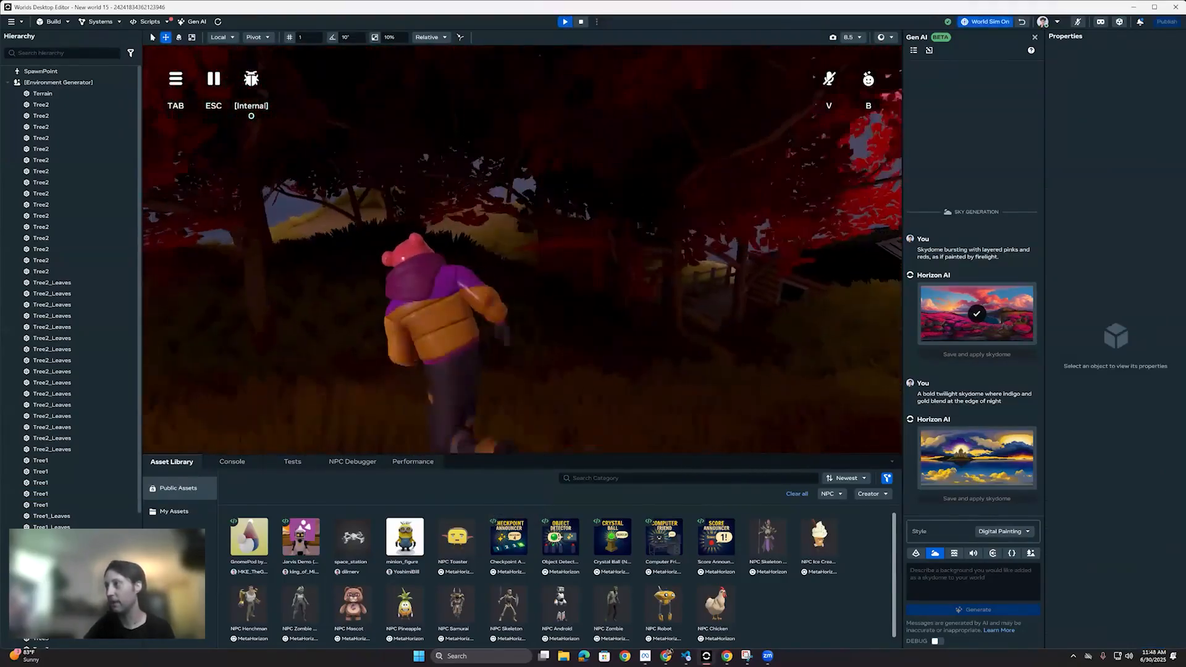
key("w")
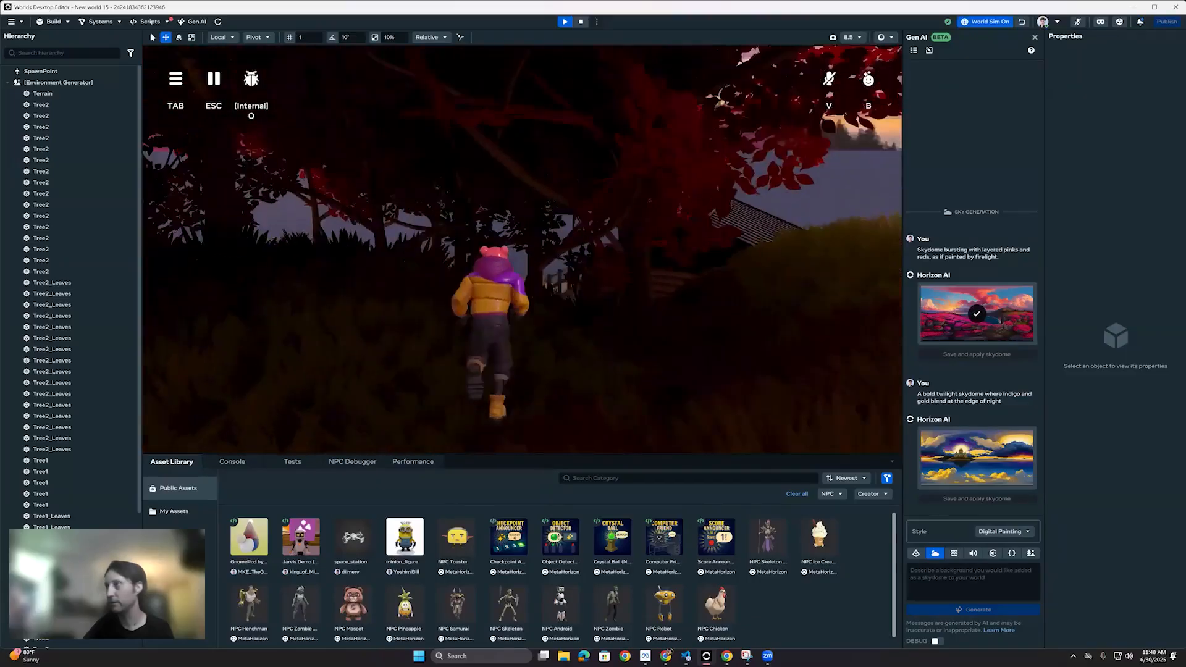
key("w")
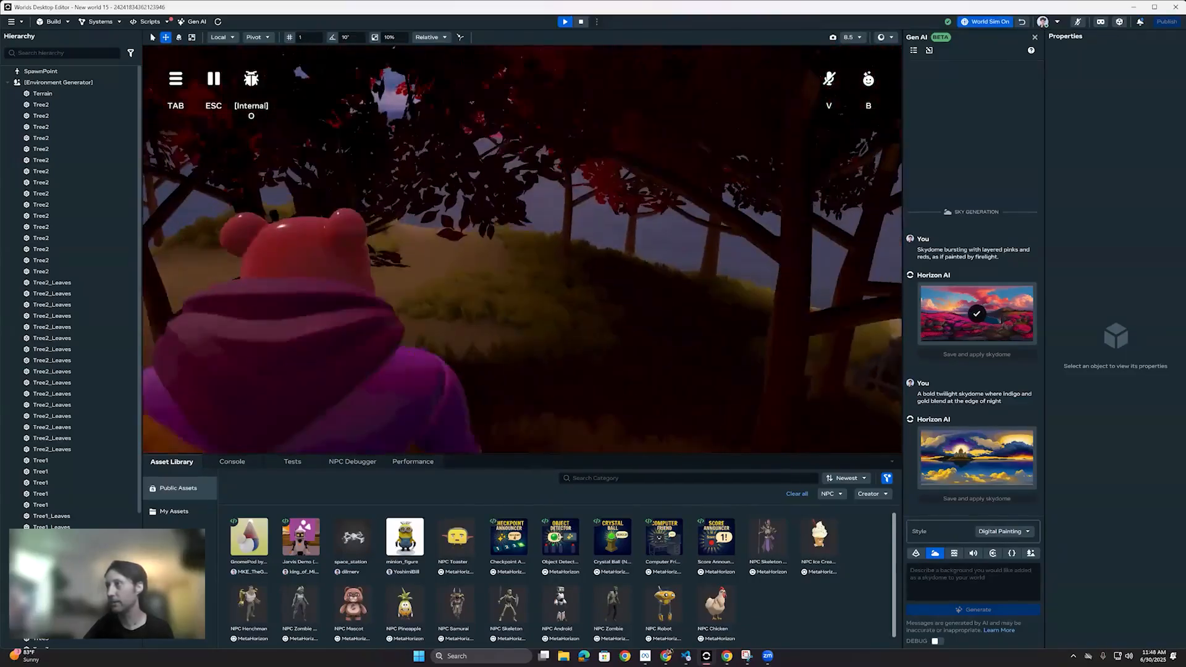
key("w")
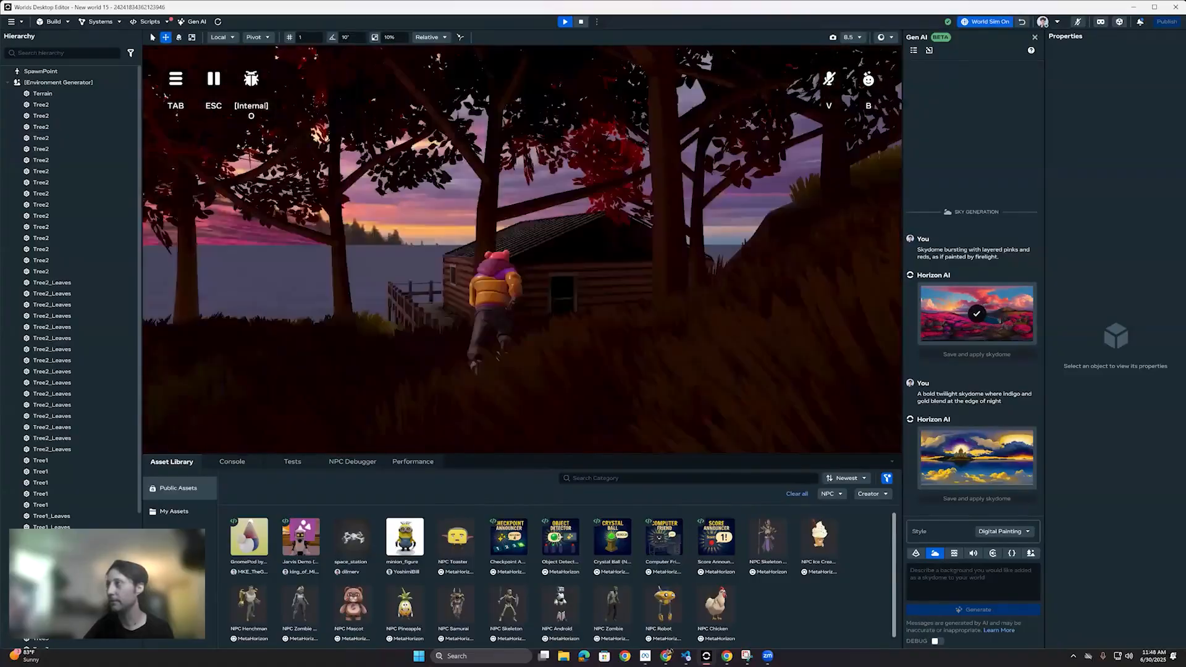
key("w")
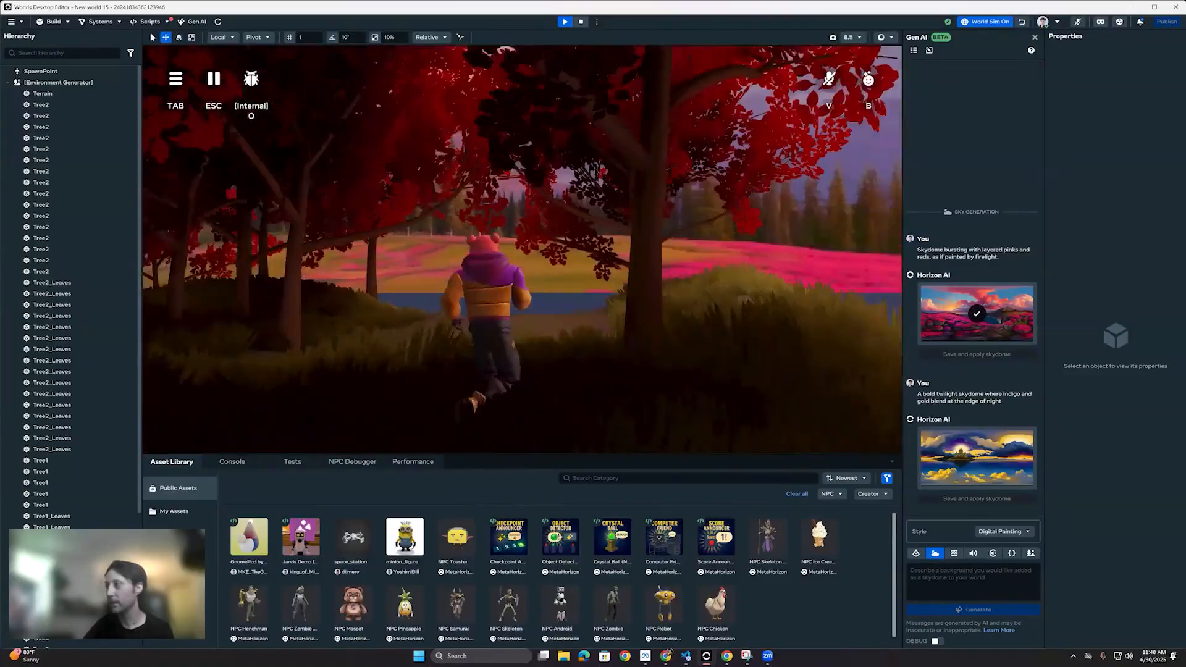
key("w")
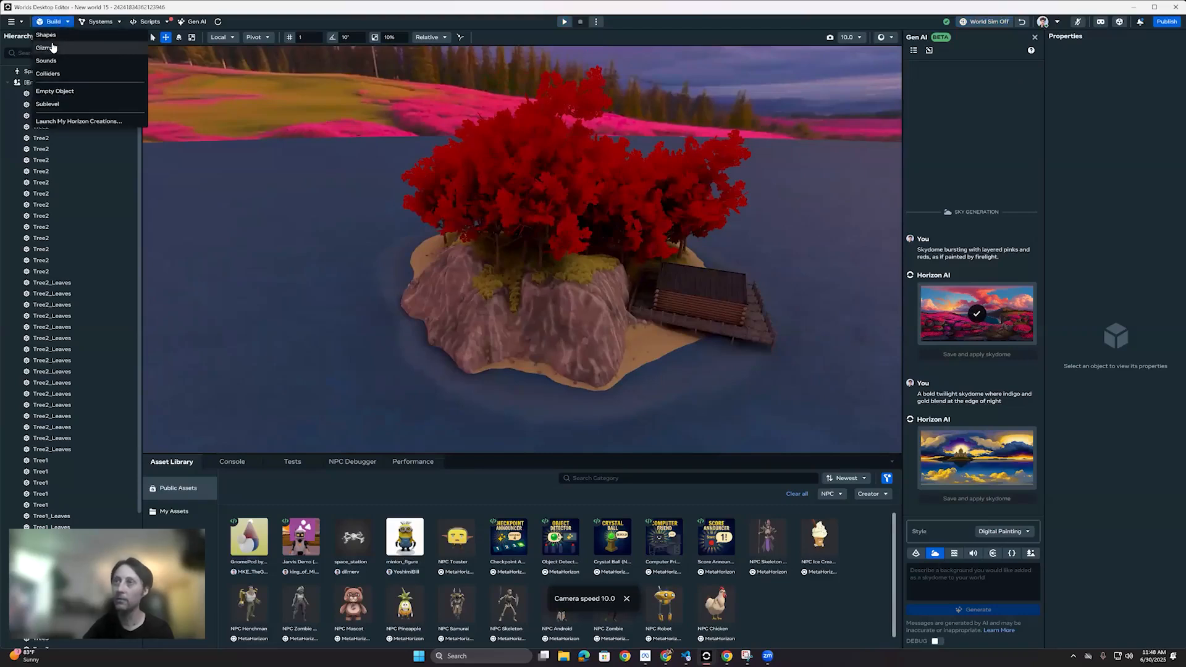
Step: Add a Static Light above the cliff as a mint-green Ellipsoid (0.39, 0.98, 0.78) and set its intensity to 20
left_click(46, 48)
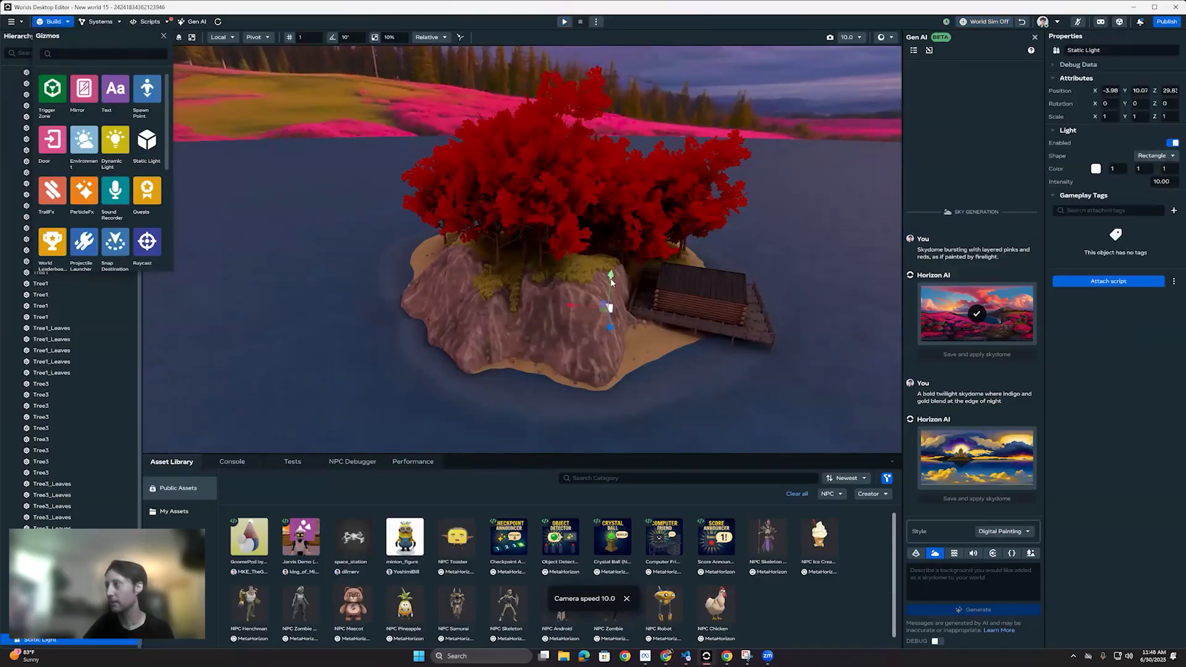
left_click_drag(607, 227, 611, 262)
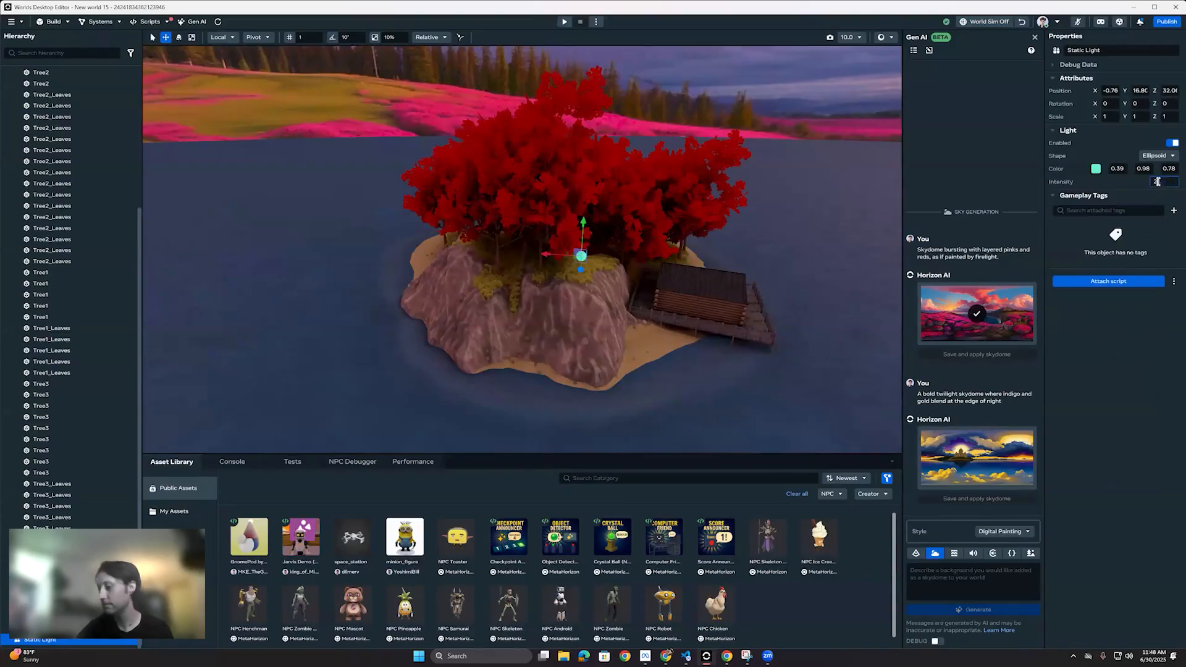
Step: Move the mint-green light in among the trees above the grassy hilltop, to about X -0.41, Y 14.15, Z 20
key("w")
right_click_drag(598, 198, 438, 219)
scroll(424, 227, "up", 1)
key("s")
left_click_drag(437, 220, 647, 189)
key("w")
right_click_drag(621, 222, 570, 256)
key("s")
key("d")
key("s")
right_click_drag(722, 362, 630, 293)
key("w")
key("s")
key("w")
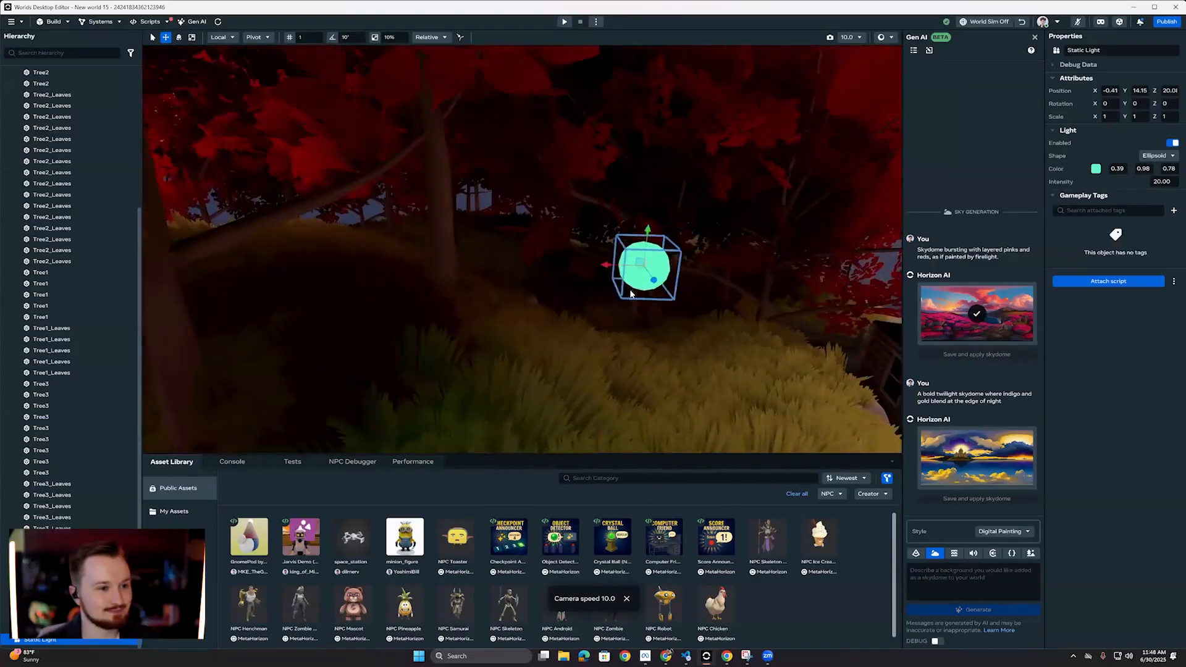
Step: Try lowering the mint-green light nearer the grass, to about Y 13.69, and undo the move
left_click_drag(647, 230, 645, 255)
key("s")
right_click_drag(454, 297, 455, 341)
key("w")
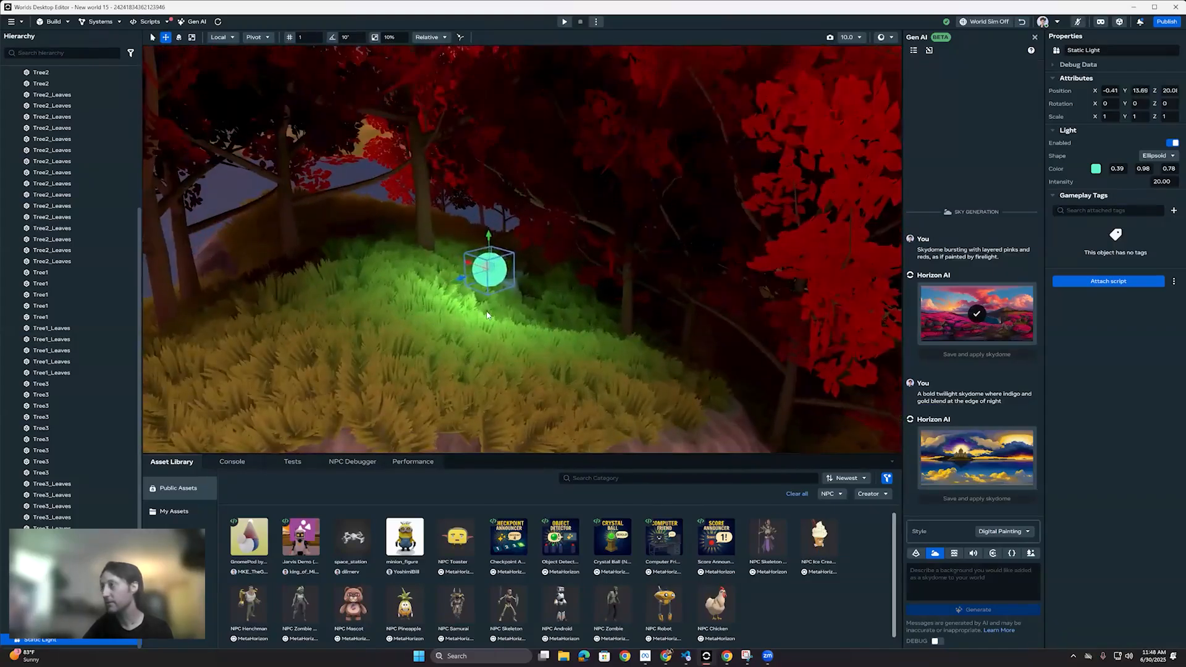
key("ctrl+z")
key("s")
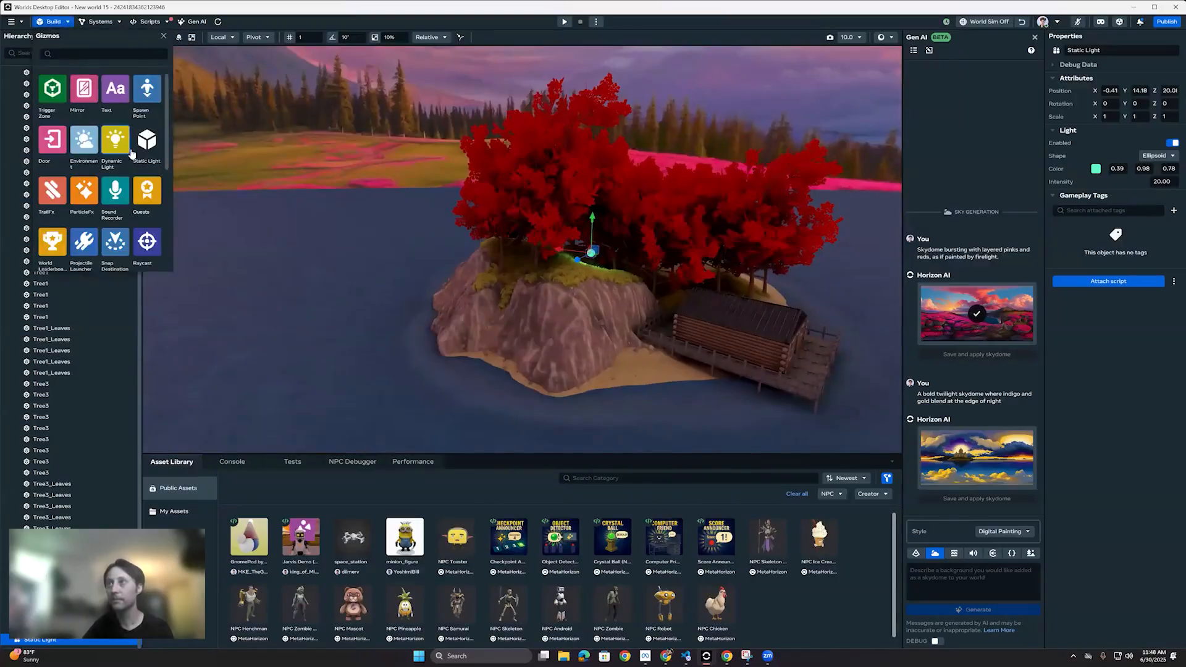
Step: Add a second Static Light beside the island as an Ellipsoid, scaled to about 8.1 and raised to about Y 24.9
left_click(153, 145)
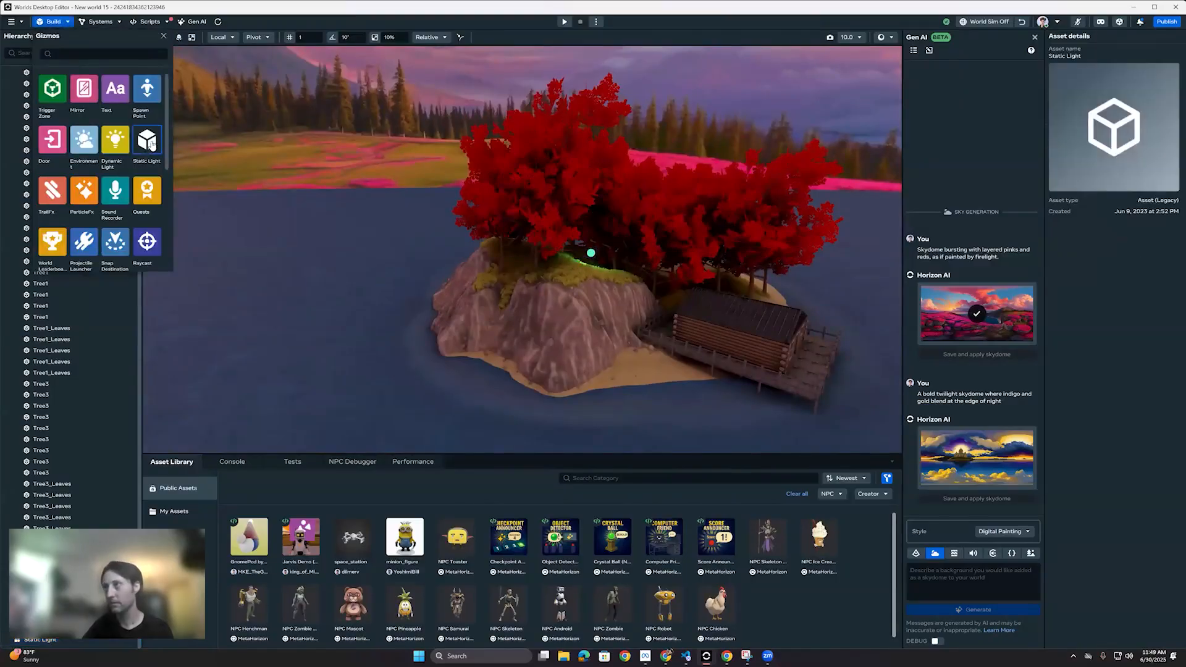
key("d")
right_click_drag(466, 260, 449, 259)
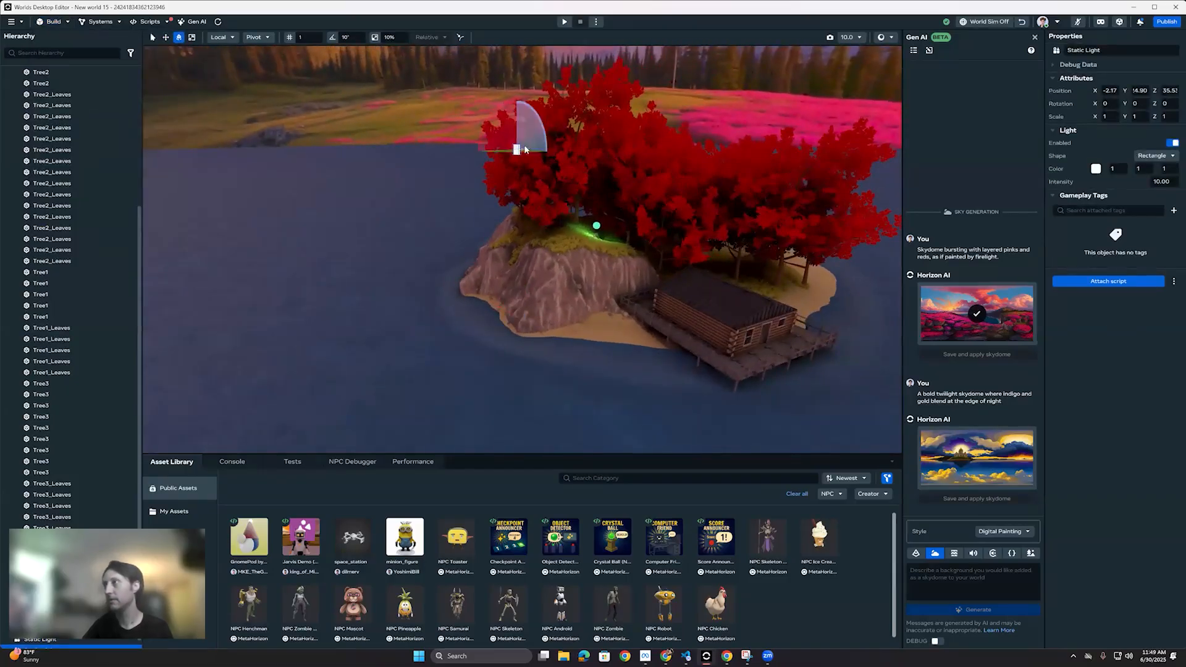
right_click_drag(678, 179, 443, 169)
left_click_drag(444, 169, 441, 161)
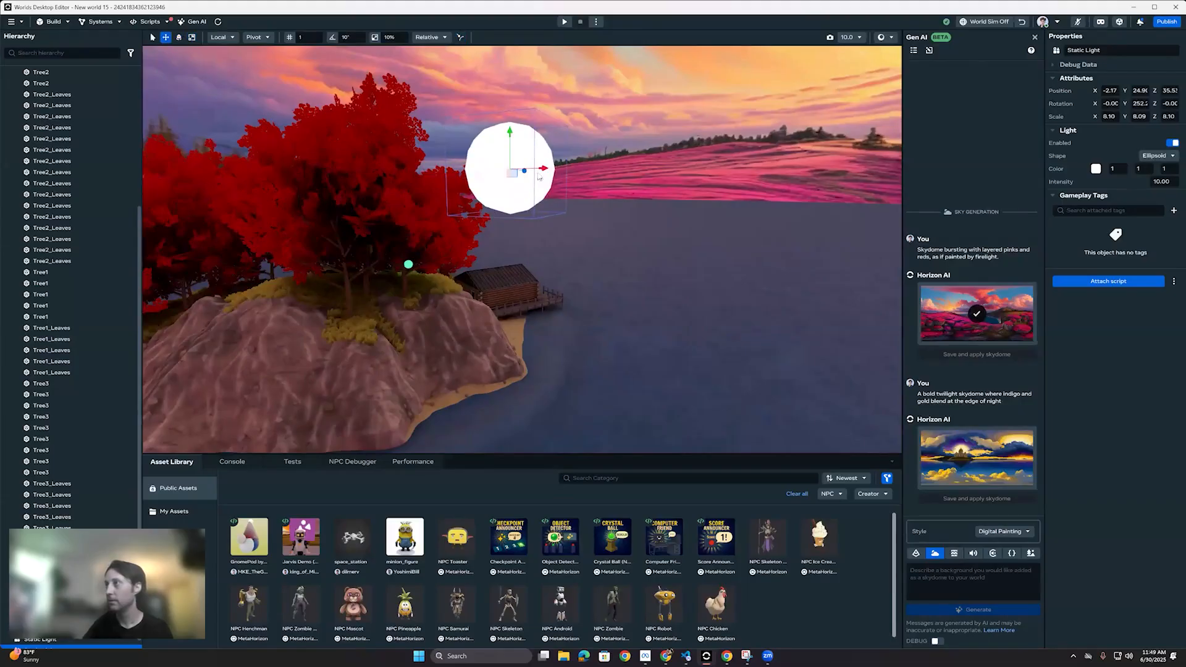
Step: Move the large white light out over the water beyond the cabin, to about X -44.1, Y 37.21, Z 8.98
left_click_drag(594, 185, 603, 186)
right_click_drag(602, 186, 519, 254)
scroll(402, 164, "up", 1)
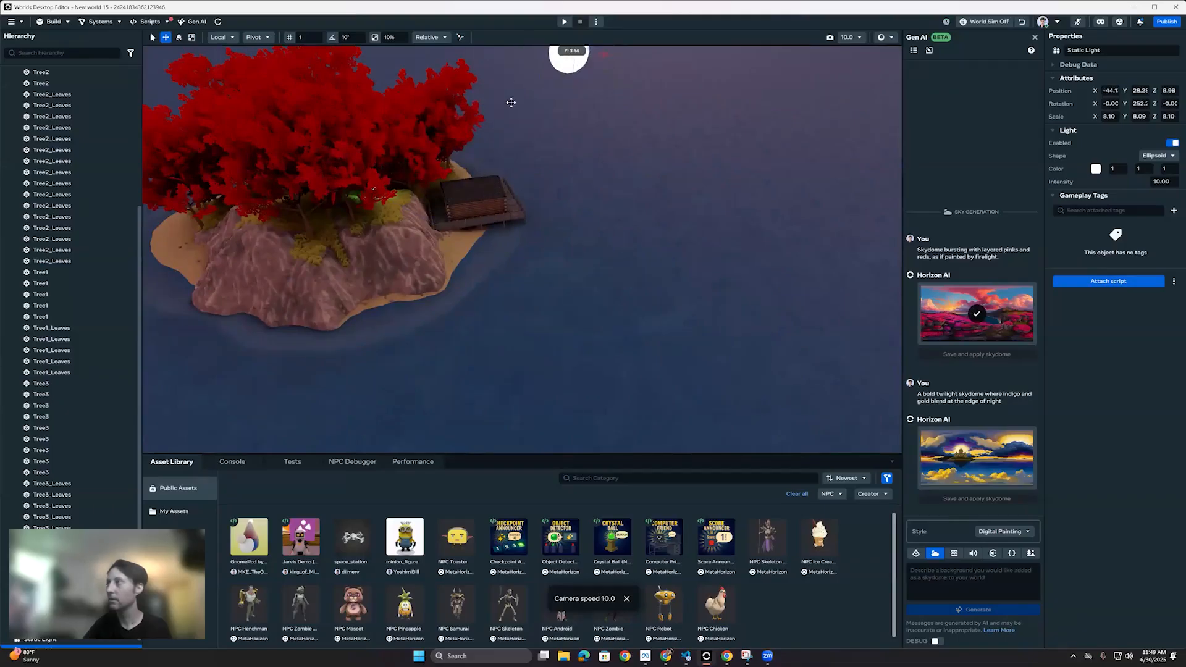
right_click_drag(511, 102, 569, 187)
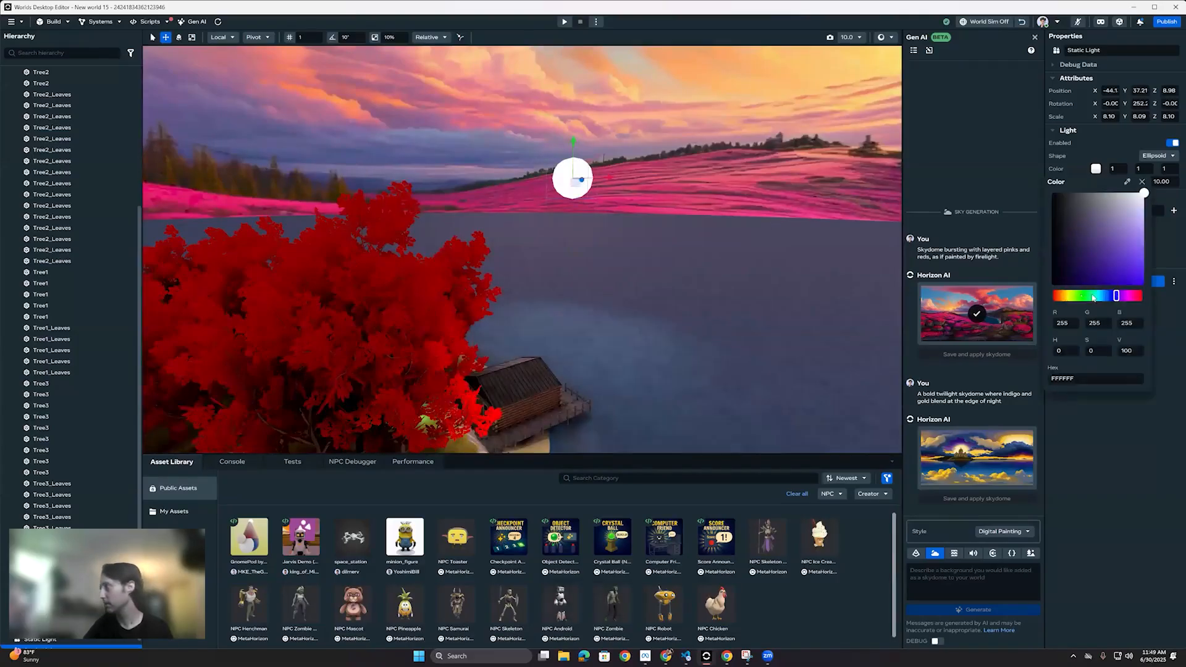
Step: Give the large light a warm peach color (1, 0.86, 0.65) with intensity 30, and scale it up to about 20.16
left_click(1152, 239)
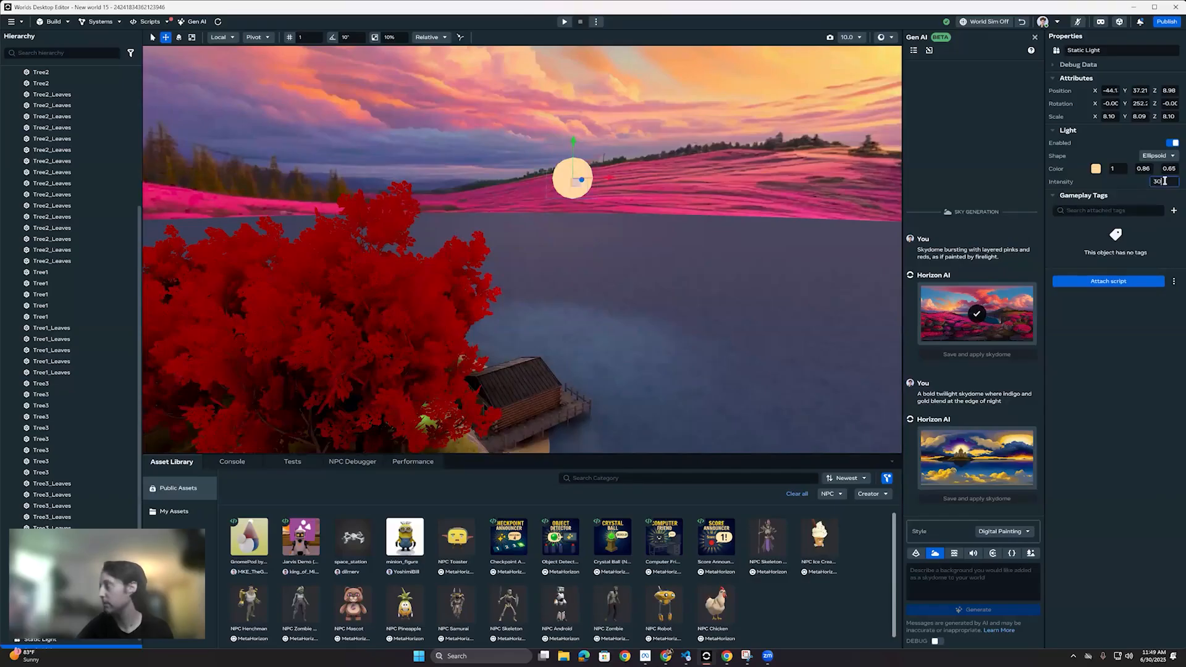
right_click_drag(593, 235, 598, 189)
key("r")
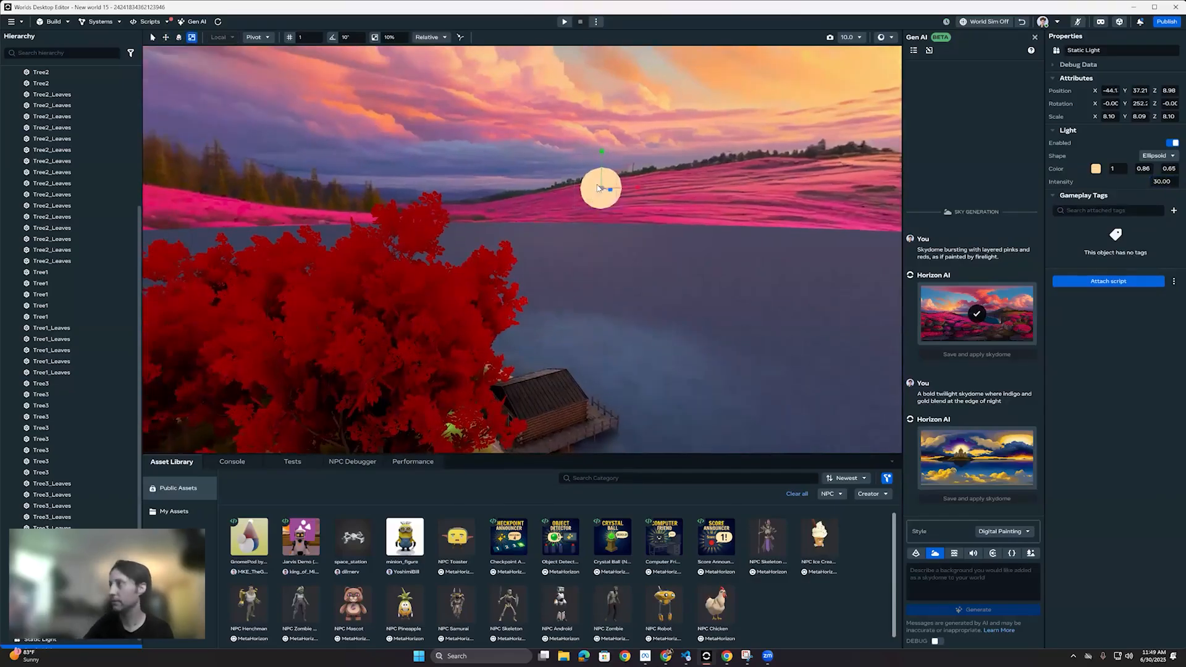
right_click_drag(547, 238, 5, 230)
Step: Start a world preview from the sandy, grassy shore facing the cabin
key("w")
key("s")
key("w")
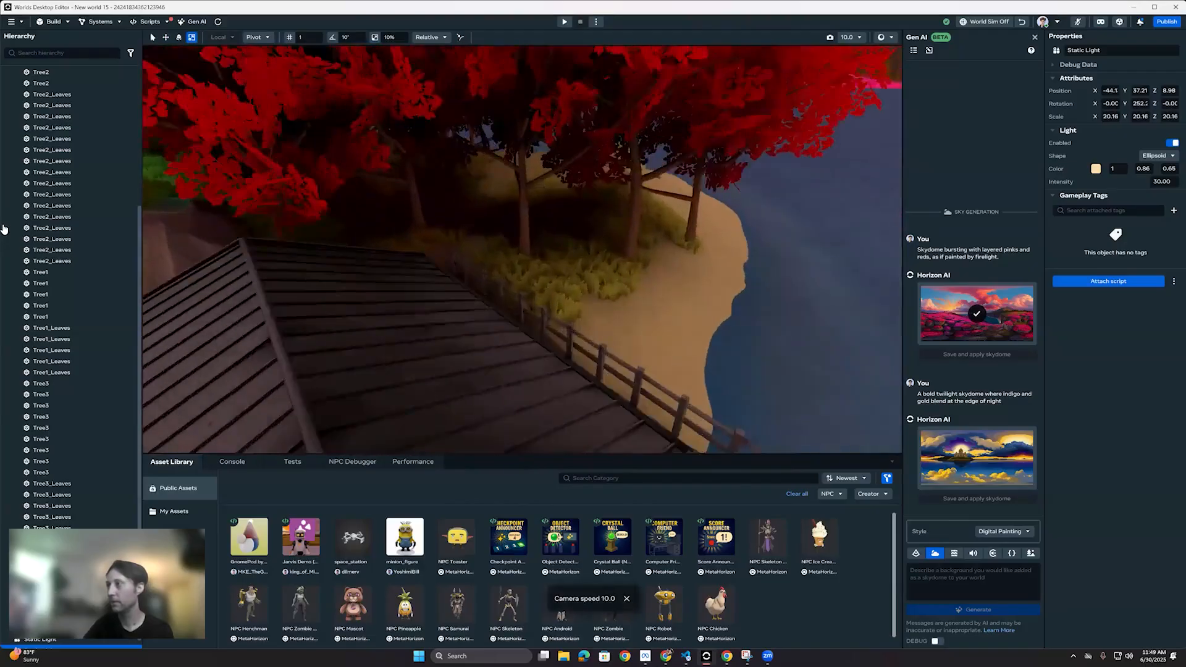
right_click_drag(331, 302, 529, 403)
key("s")
key("s")
key("w")
left_click(568, 543)
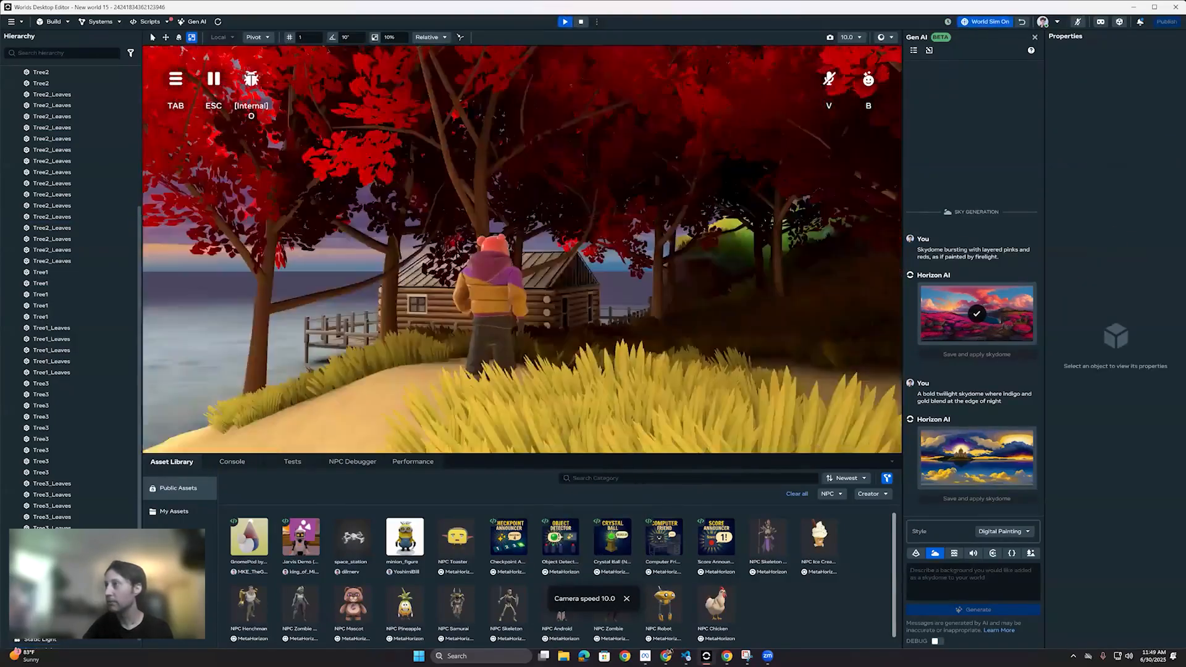
Step: Run the avatar through the trees and along the cabin's boardwalk into the cabin to check the new lighting
key("w")
key("w")
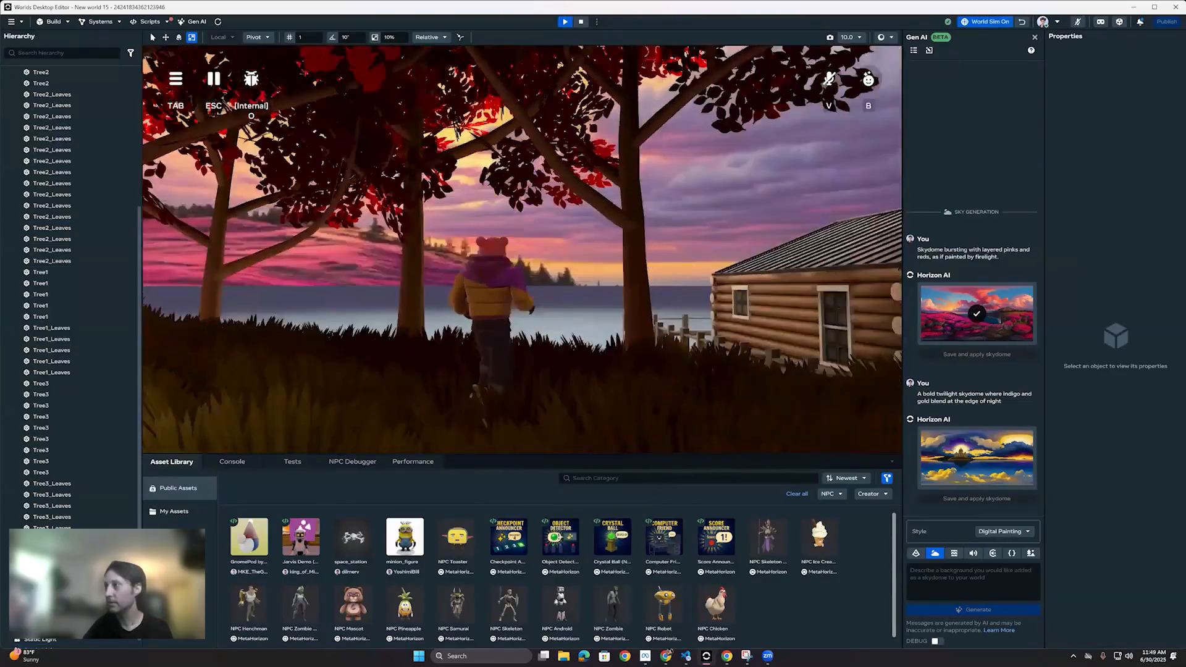
key("w")
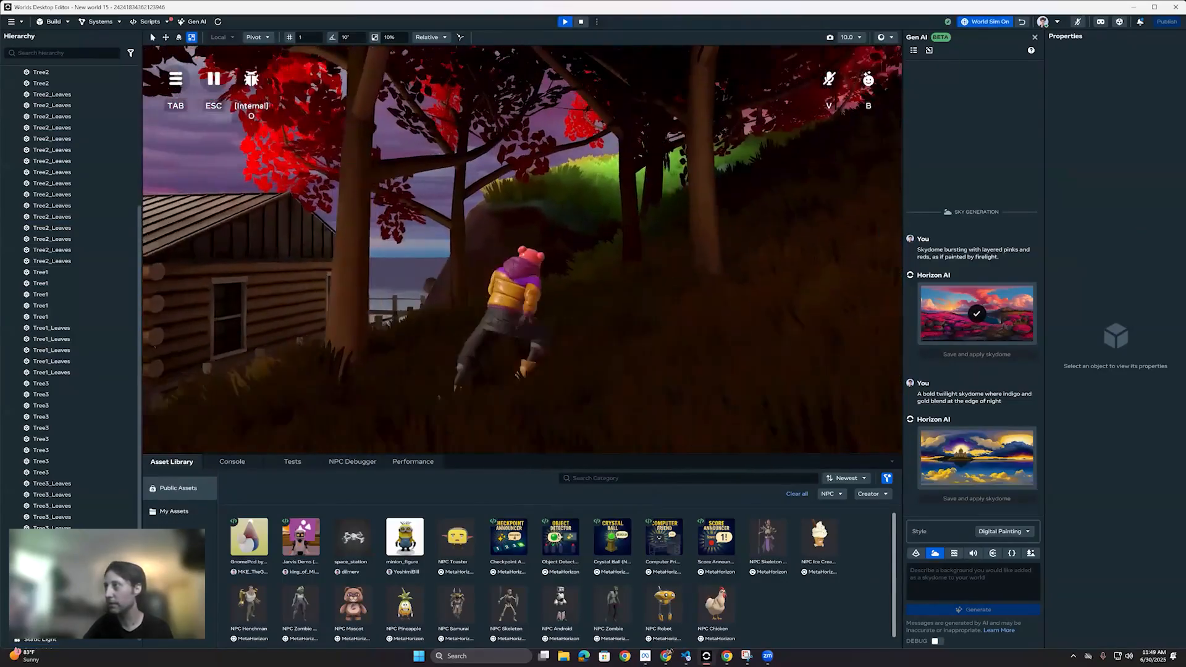
key("w")
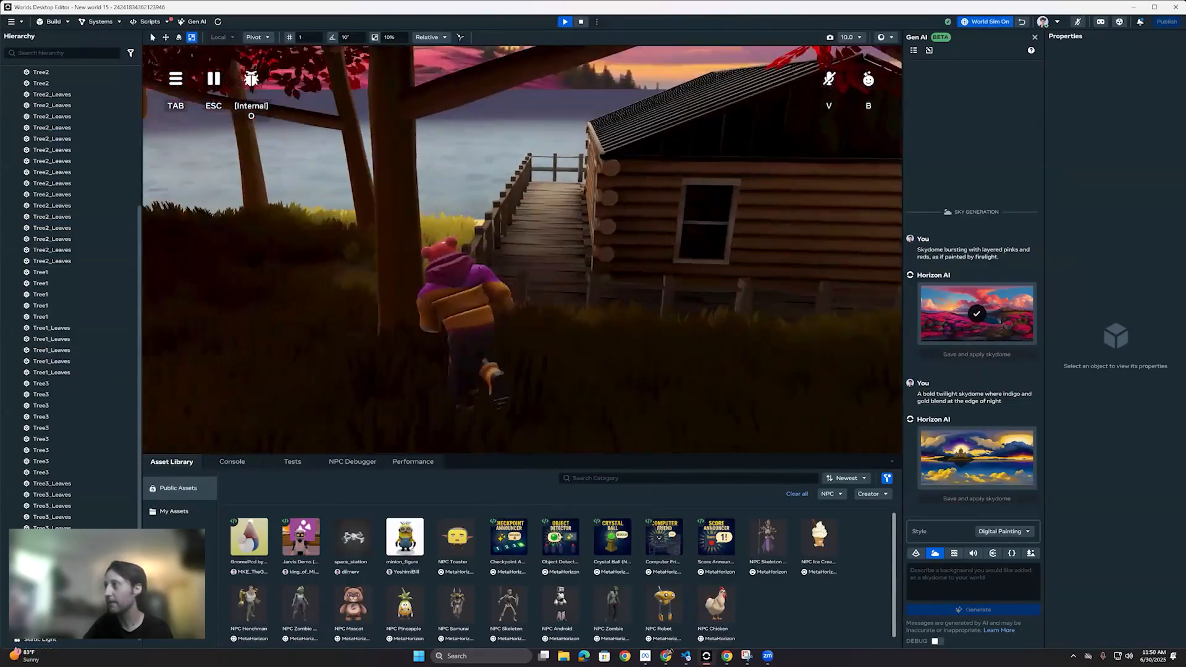
key("w")
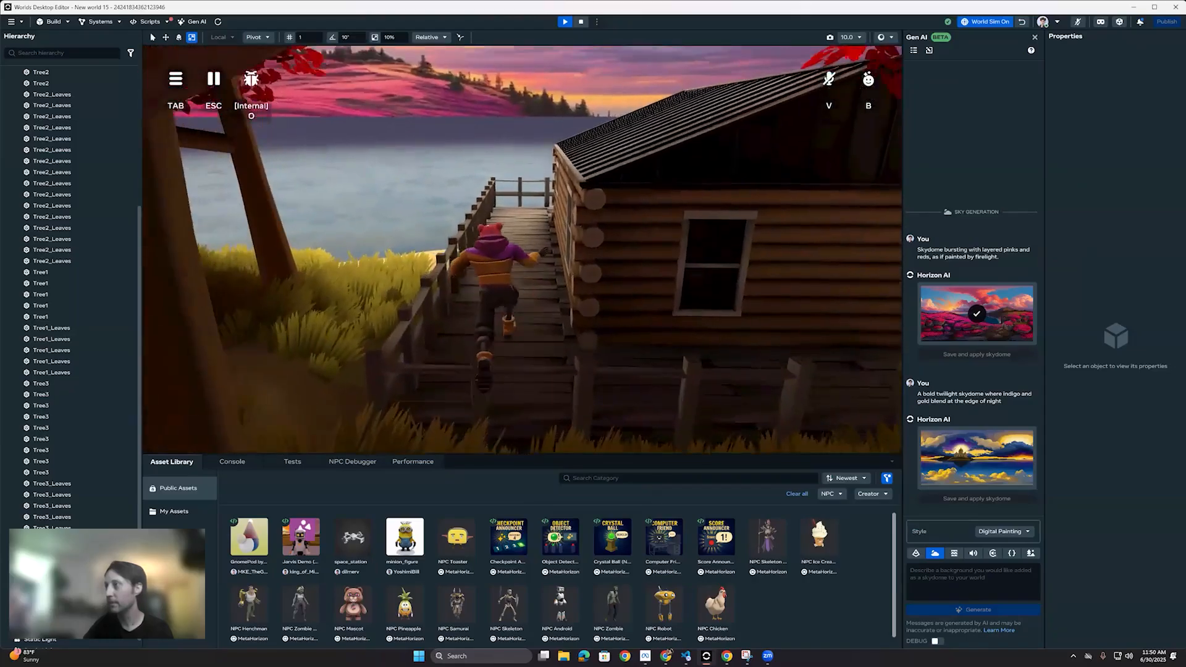
key("w")
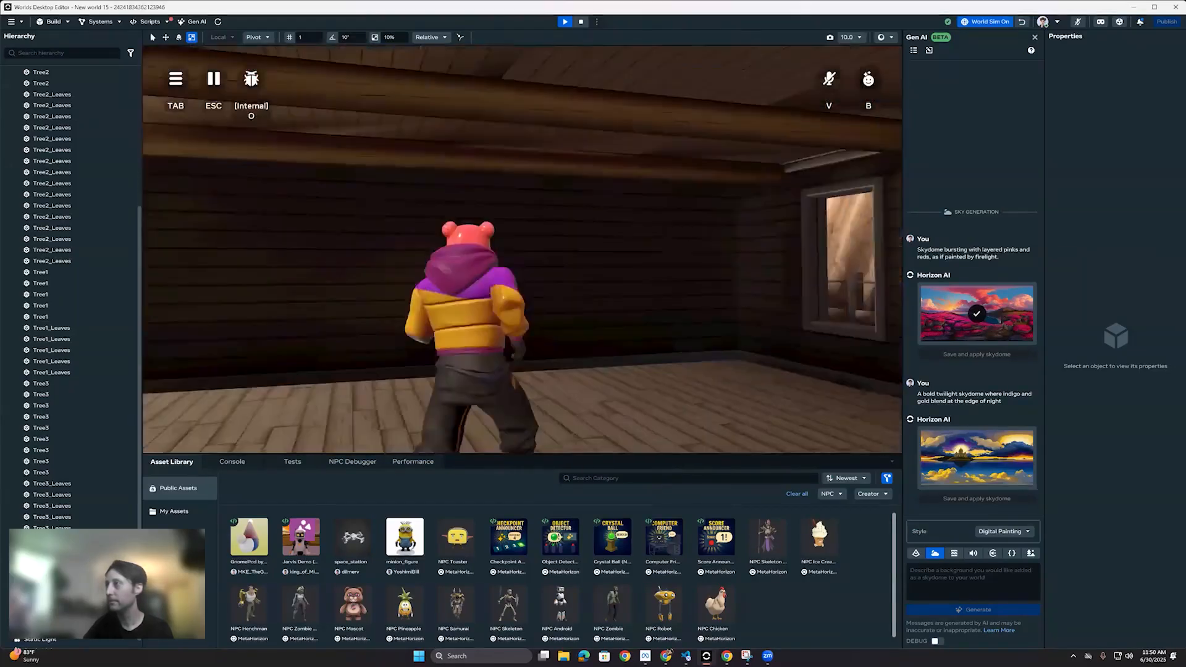
Step: Run the avatar out of the cabin, around its deck and through the trees to the open beach
key("w")
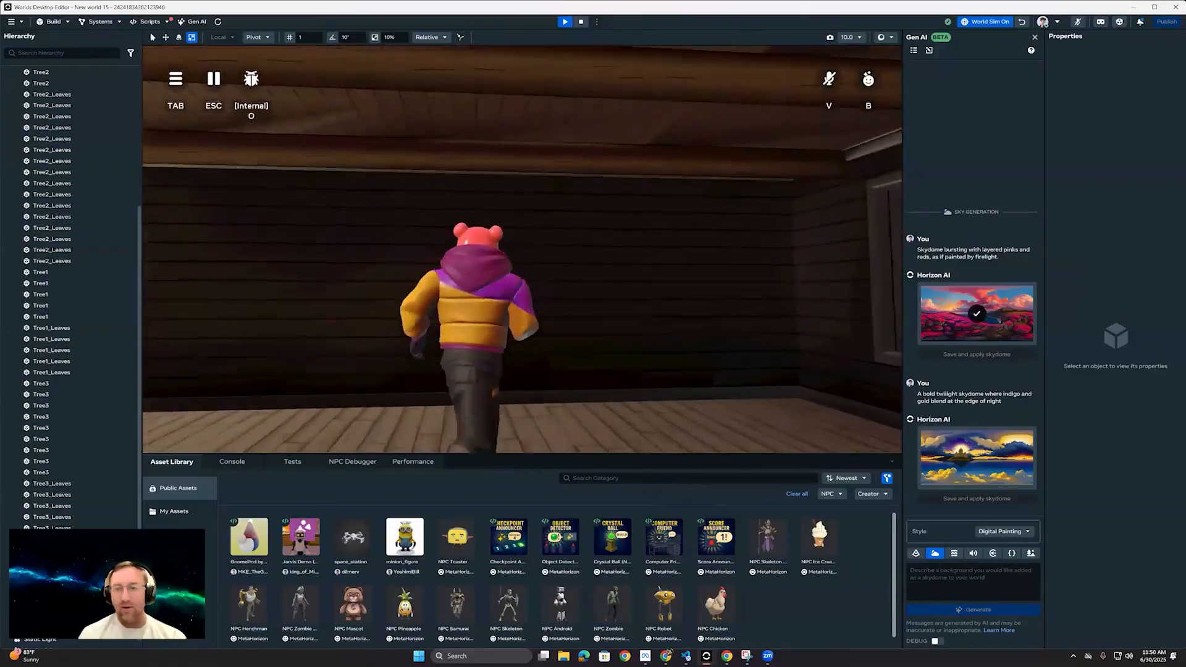
key("w")
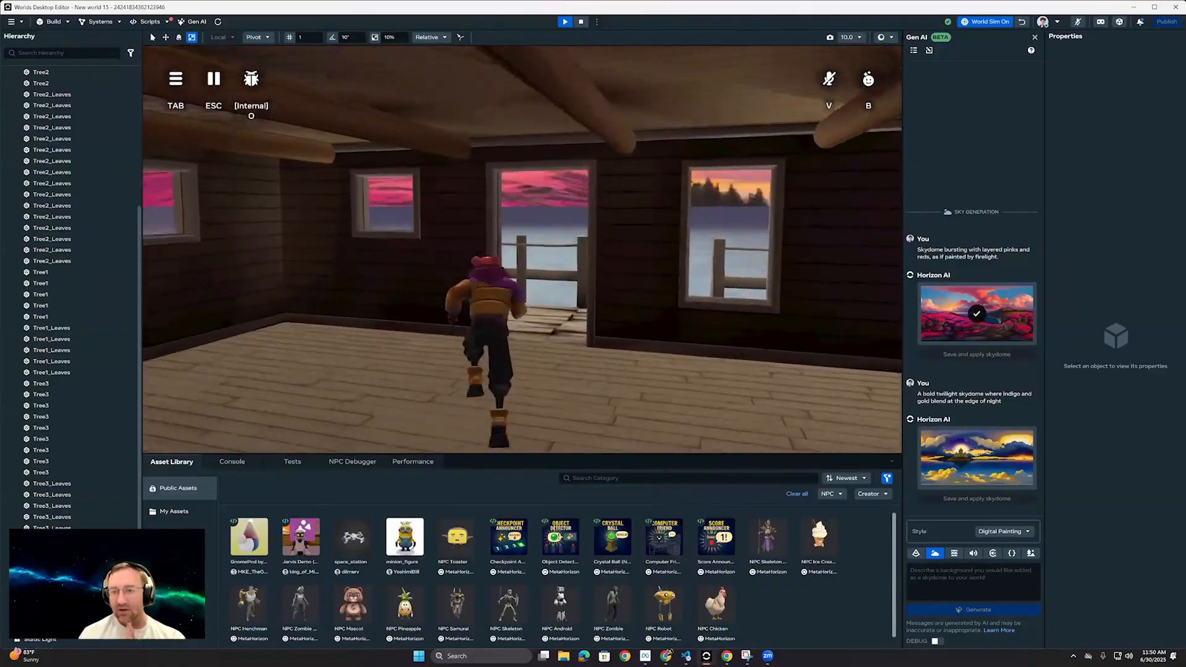
key("w")
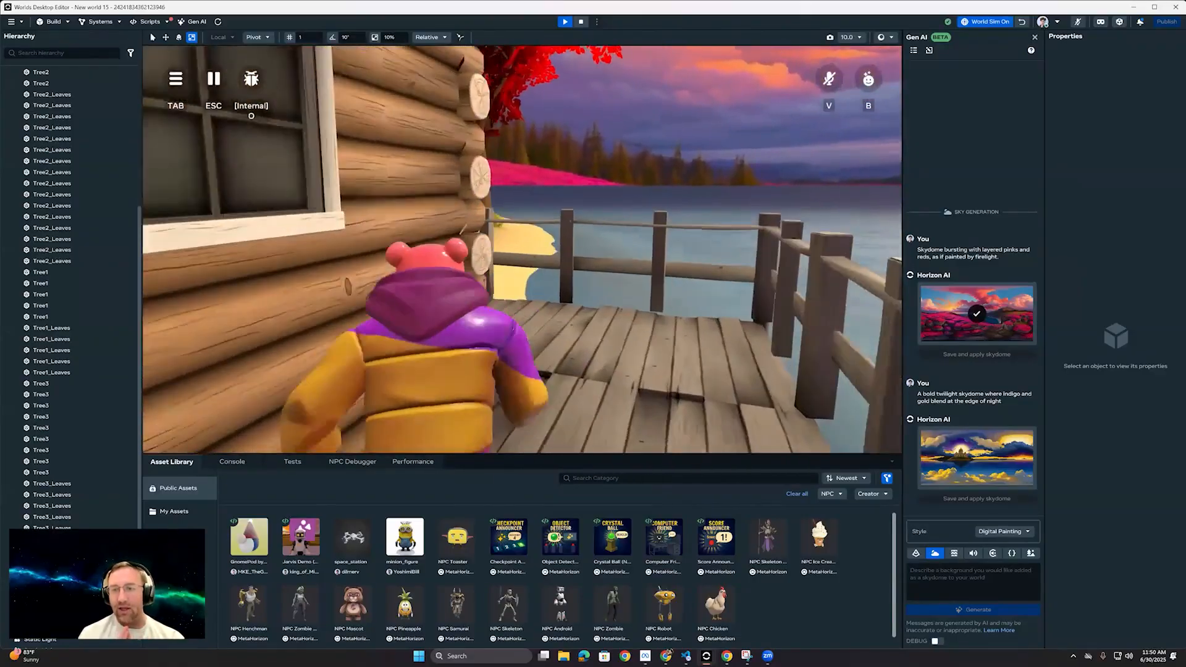
key("w")
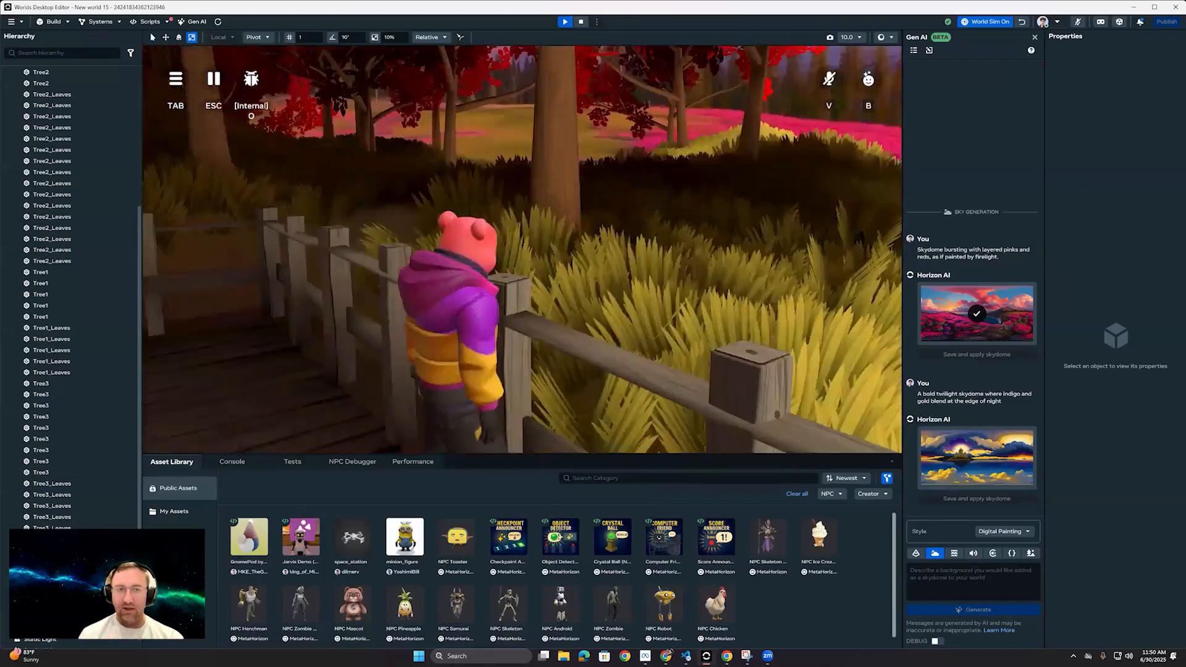
key("w")
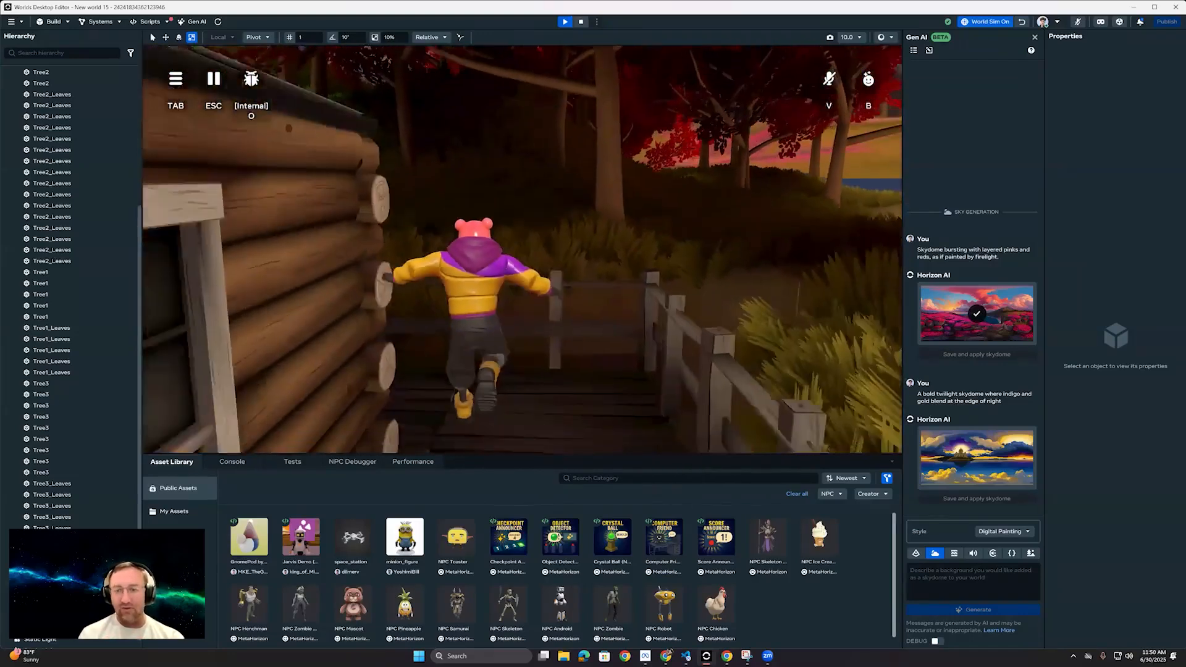
key("w")
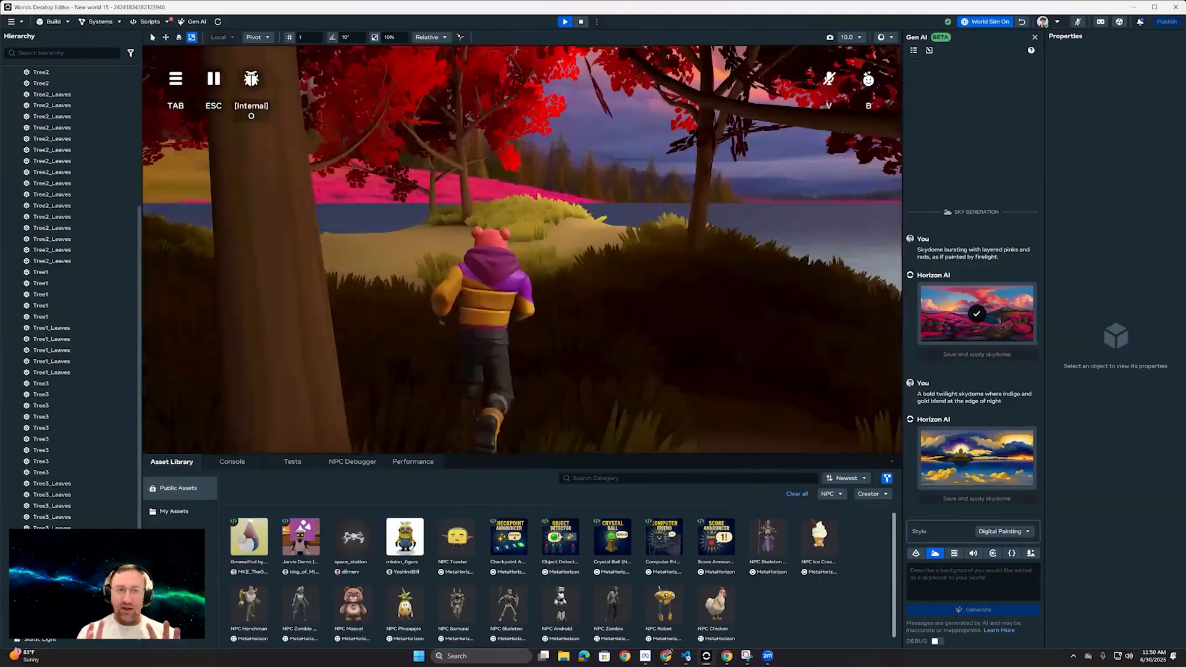
key("w")
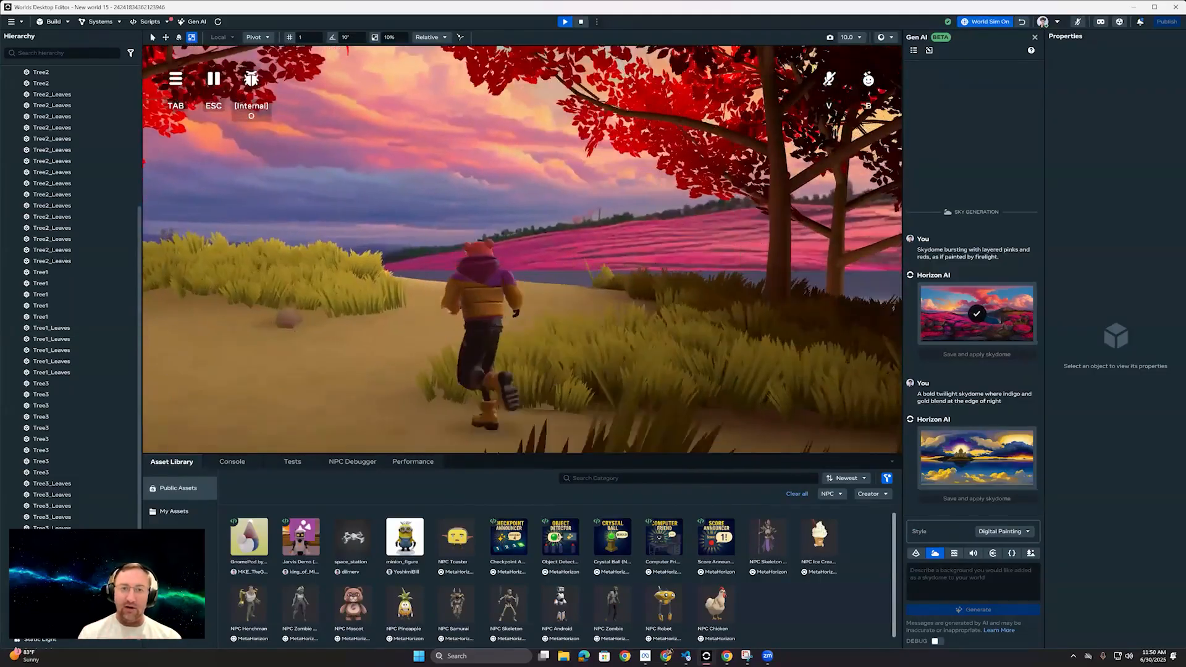
Step: Run the avatar along the sandy beach toward the water, stop the preview and view the whole island in the editor
key("w")
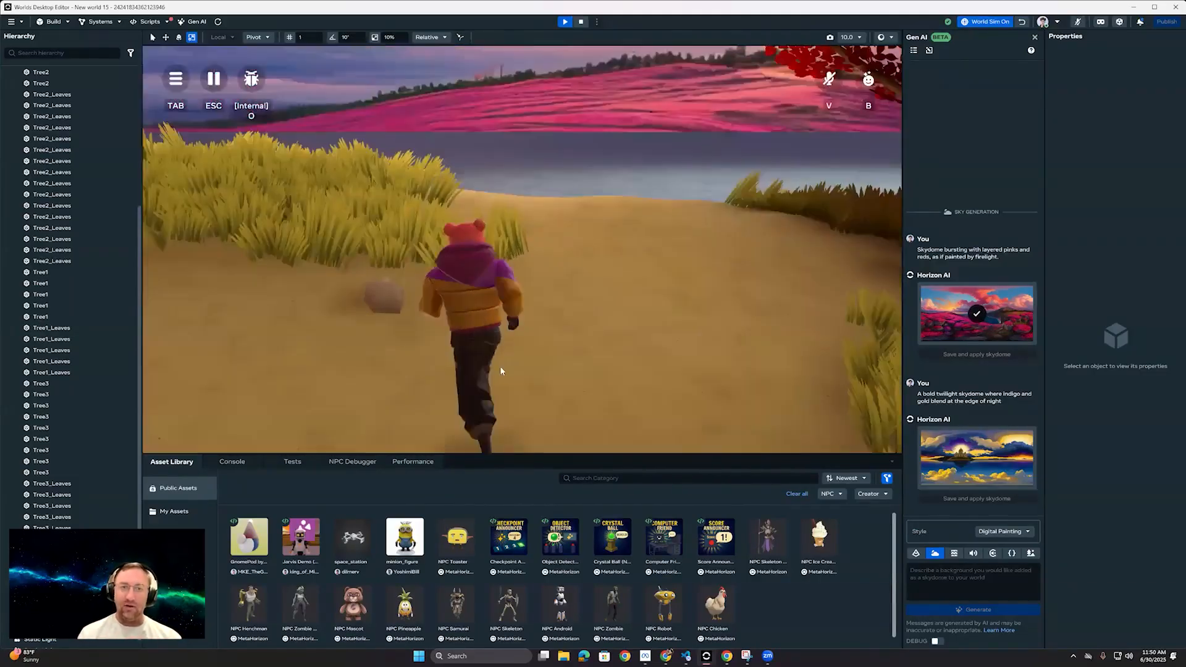
key("s")
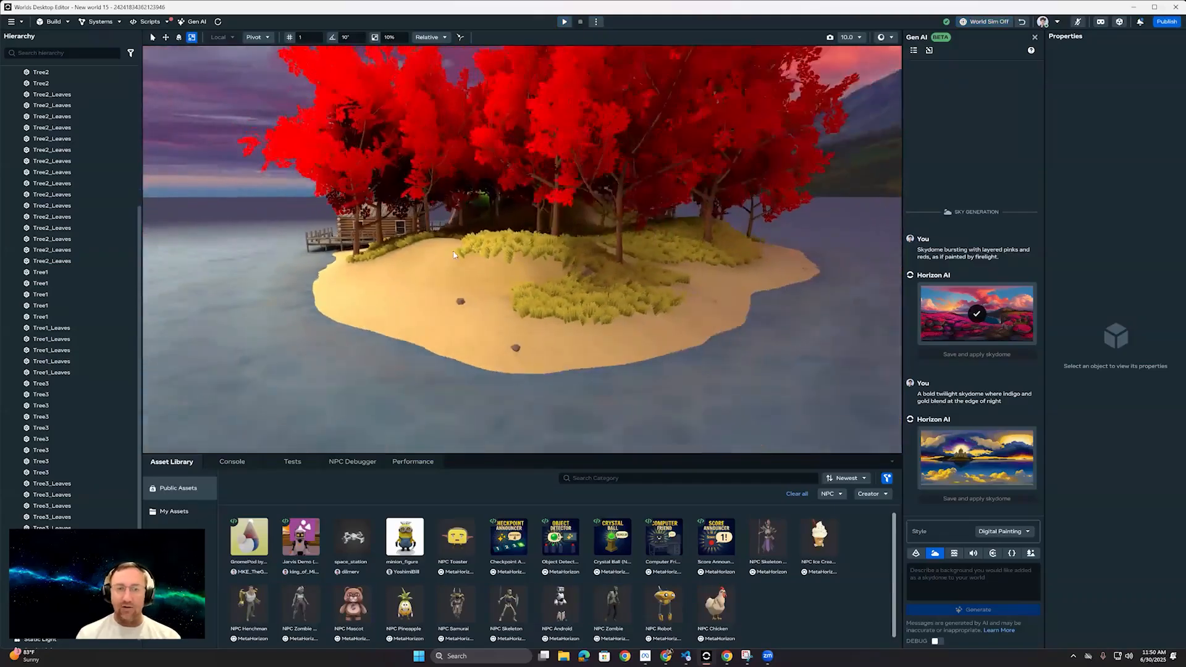
key("w")
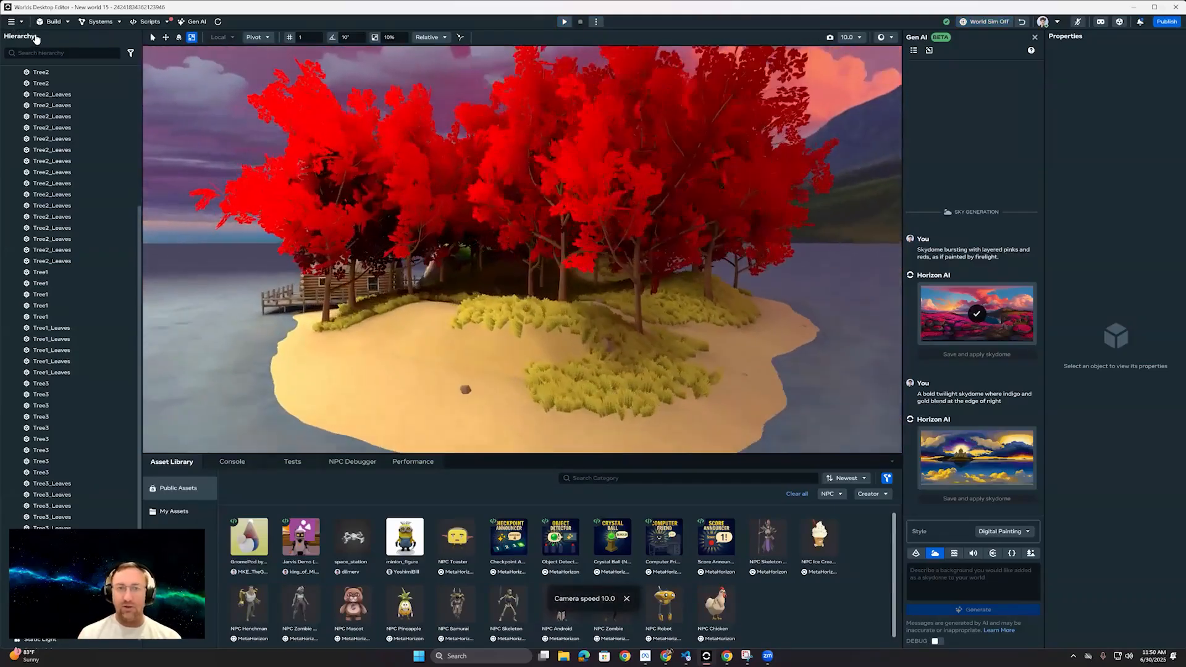
key("w")
Step: Generate another skydome from the reused prompt "A bold twilight skydome where indigo and gold blend at the edge of night" in Digital Painting style
left_click(15, 22)
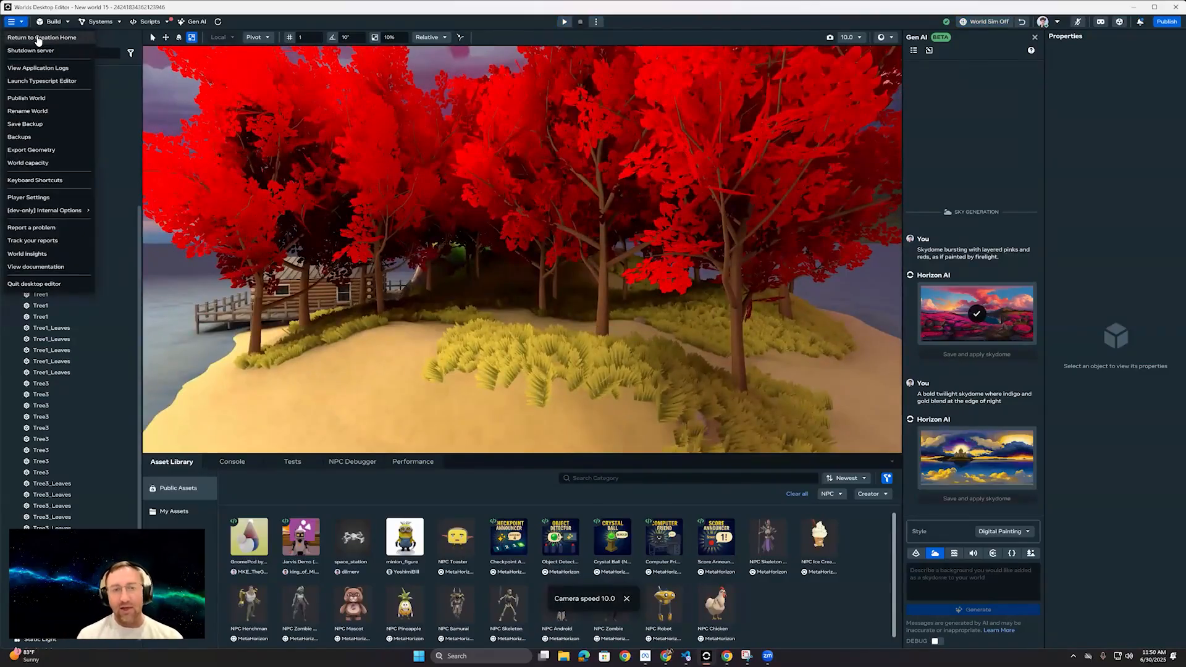
left_click(278, 19)
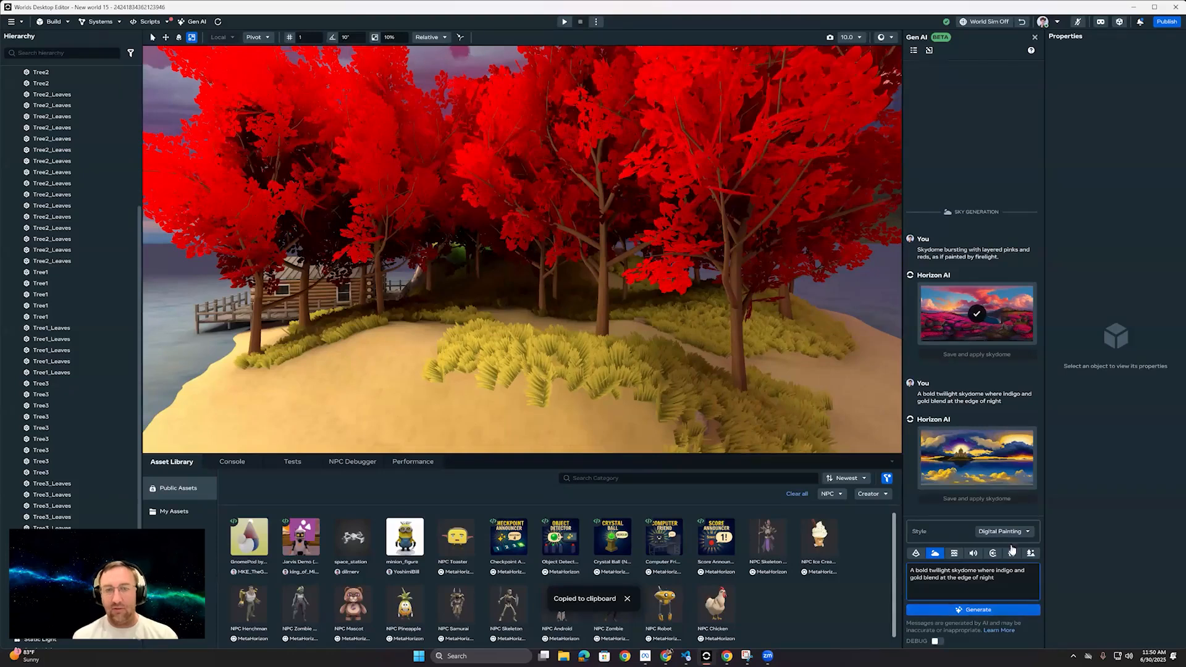
left_click(985, 611)
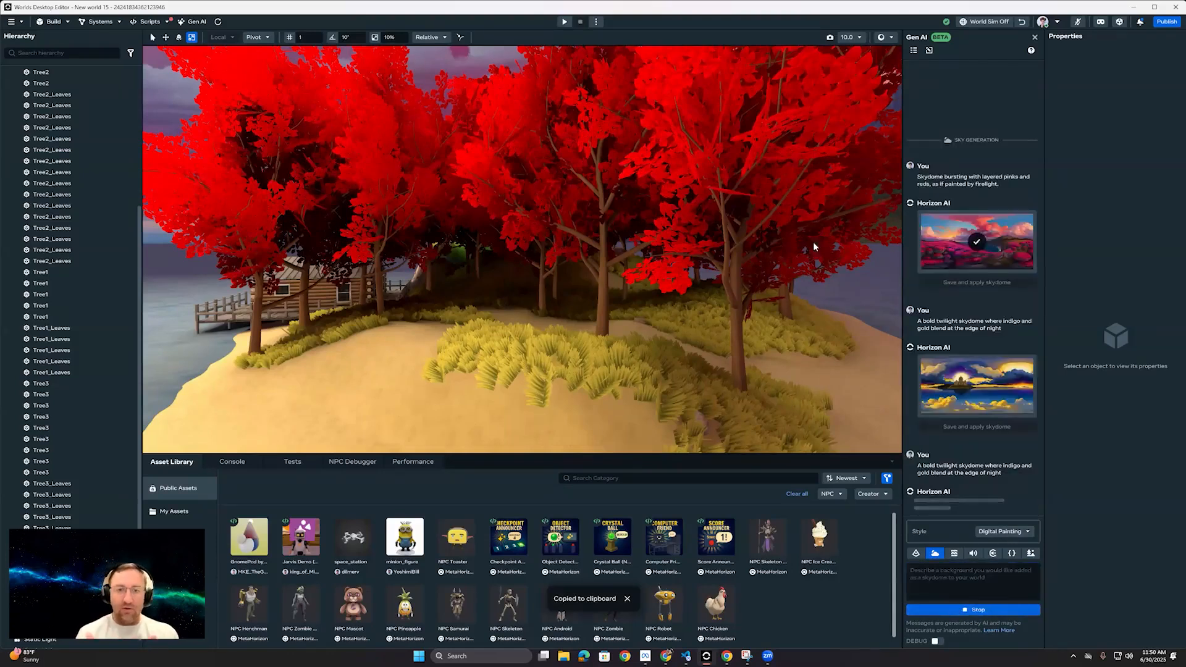
Step: Preview the world from the shaded grove near the cabin and run the avatar through the grass to look around
right_click_drag(501, 292, 448, 314)
key("ctrl+p")
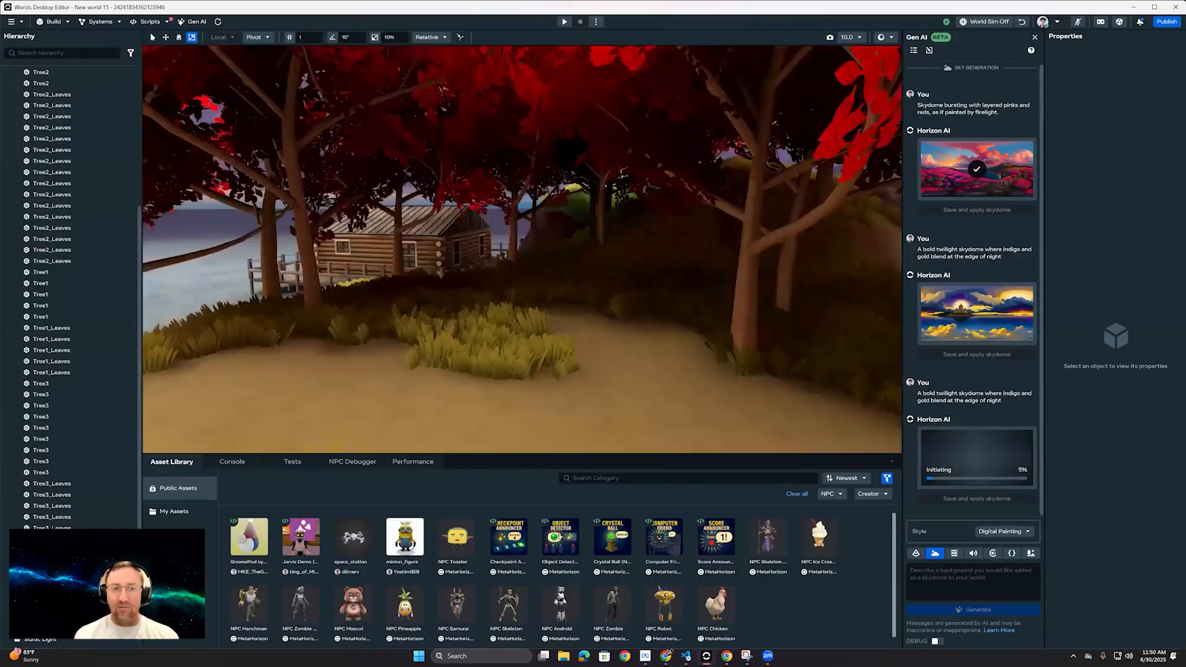
mouse_move(510, 273)
right_mouse_down()
mouse_move(441, 269)
mouse_move(510, 273)
right_mouse_up()
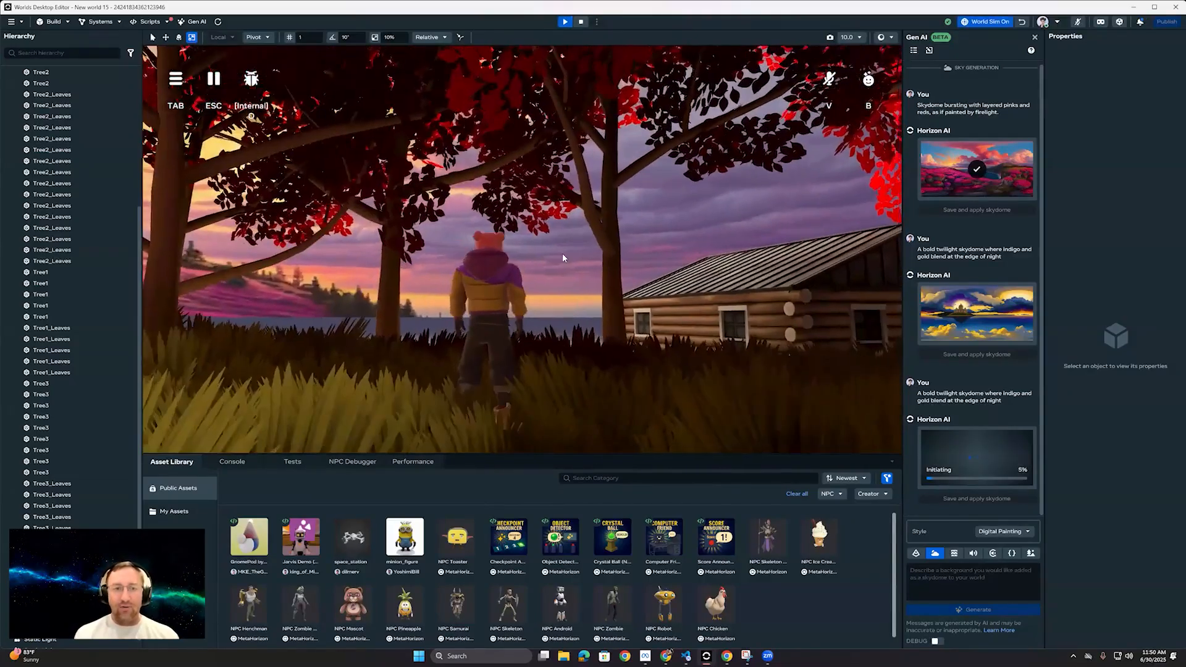
key("w")
Step: Leave the world for Creation Home, decline the standalone desktop editor download and show all of My worlds
left_click(21, 24)
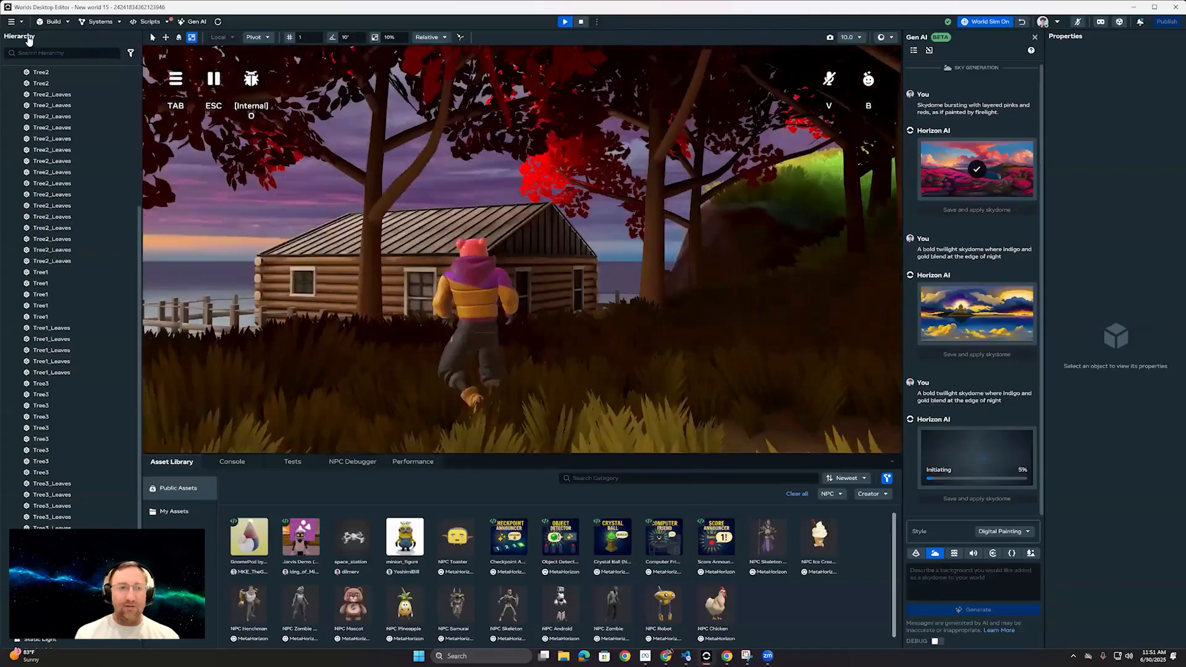
left_click(28, 39)
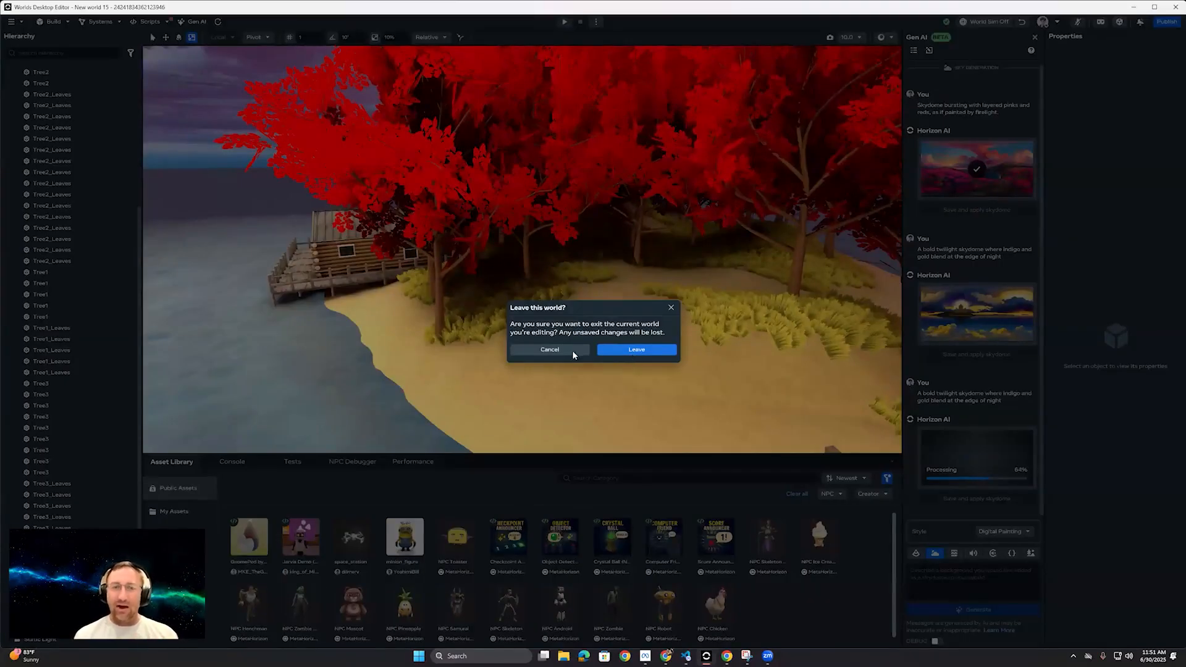
left_click(634, 352)
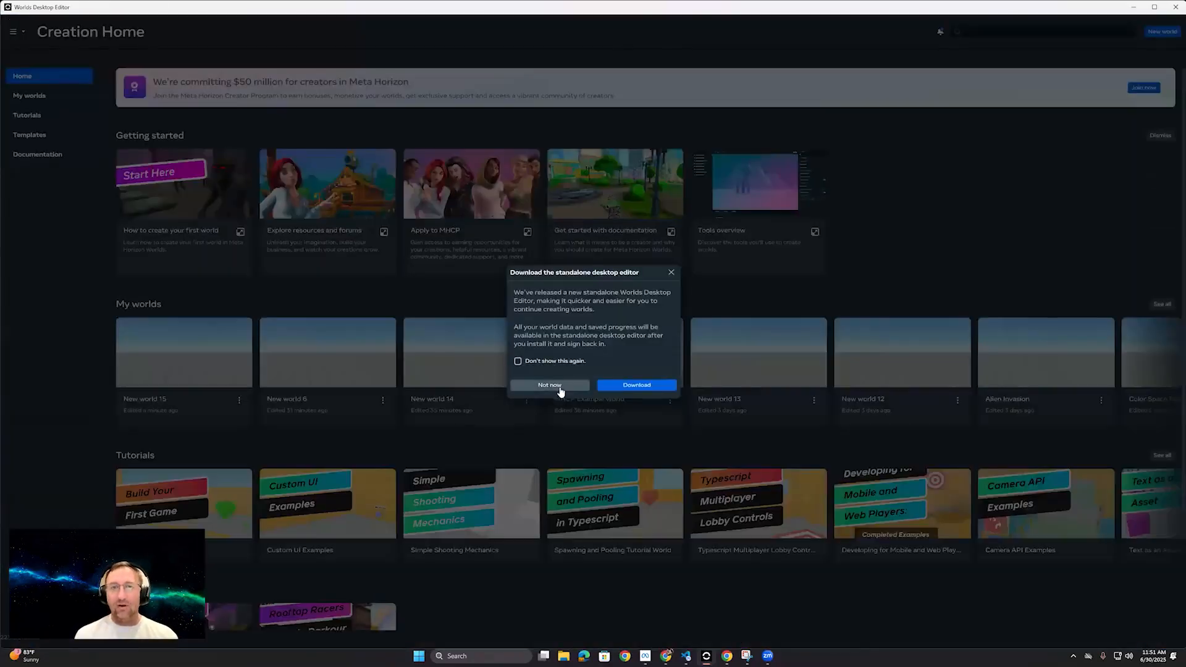
left_click(561, 384)
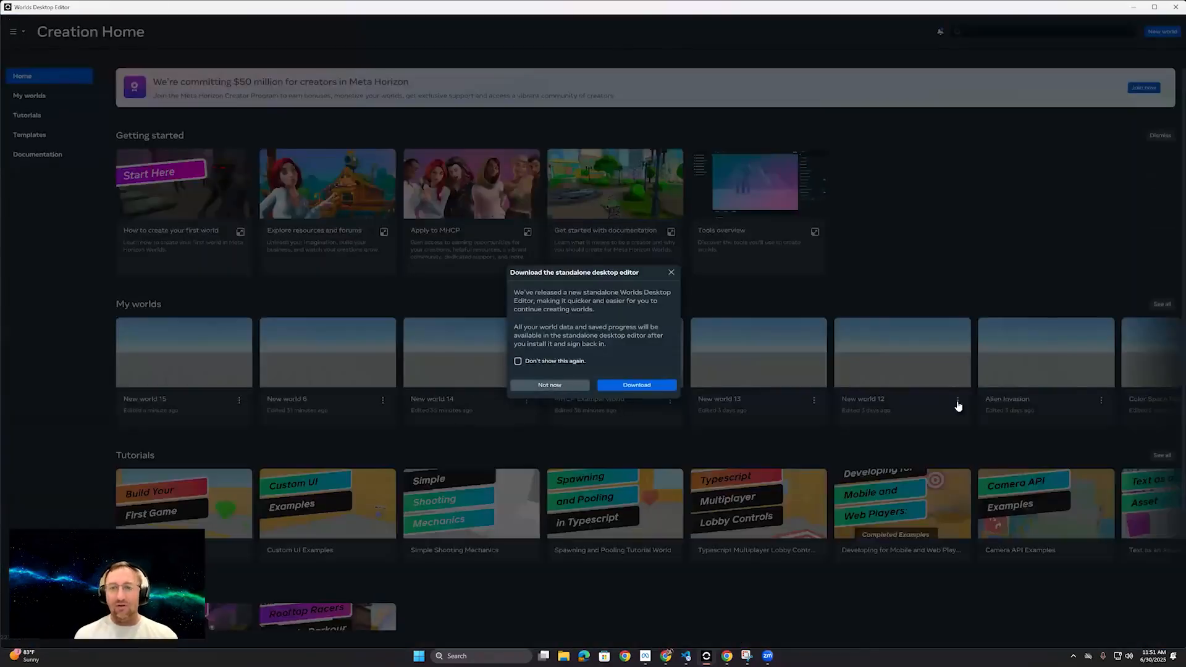
left_click(1162, 304)
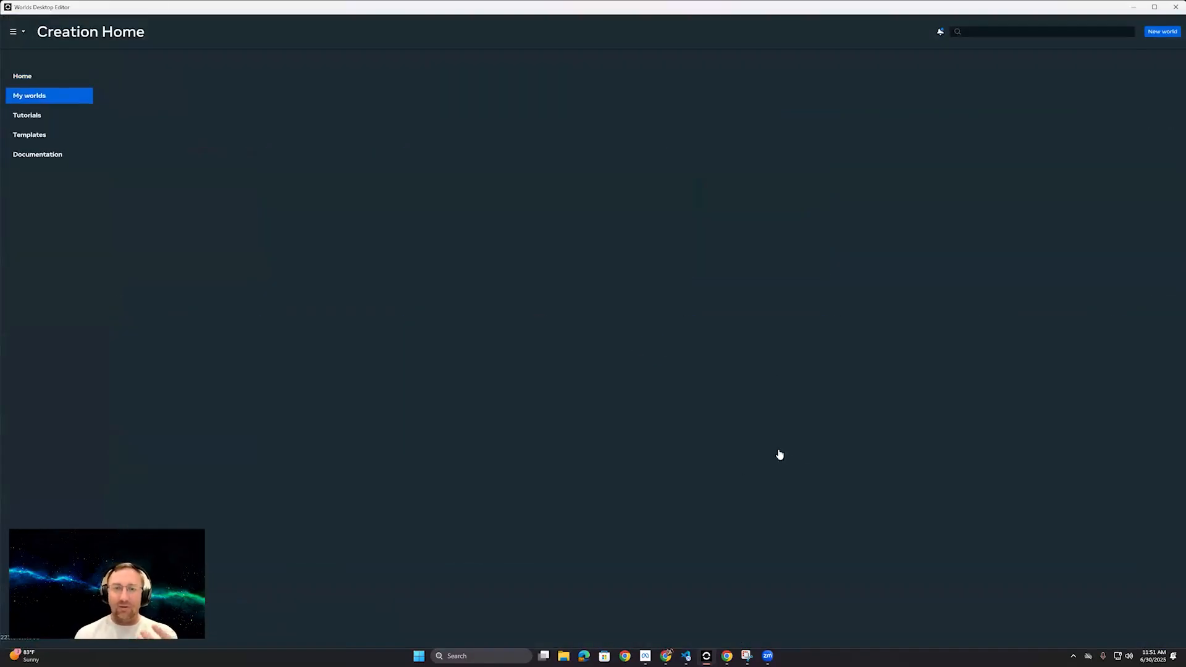
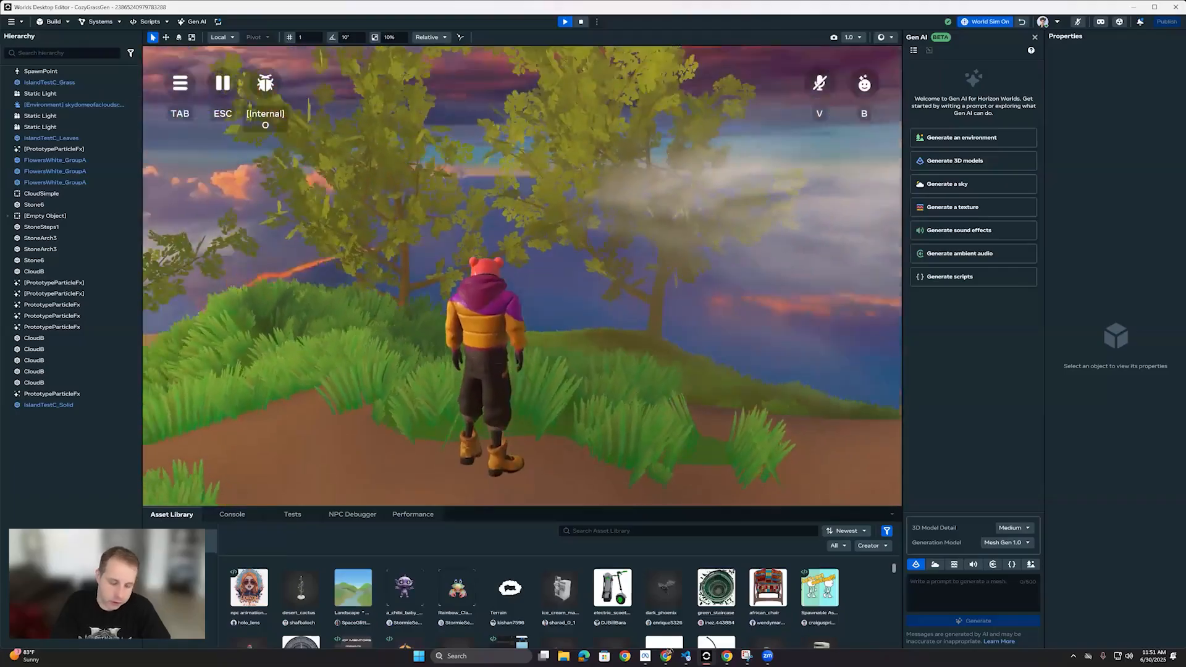
Step: Run and jump the avatar through the grass past the stone arch toward the misty hill in the preview
key("w")
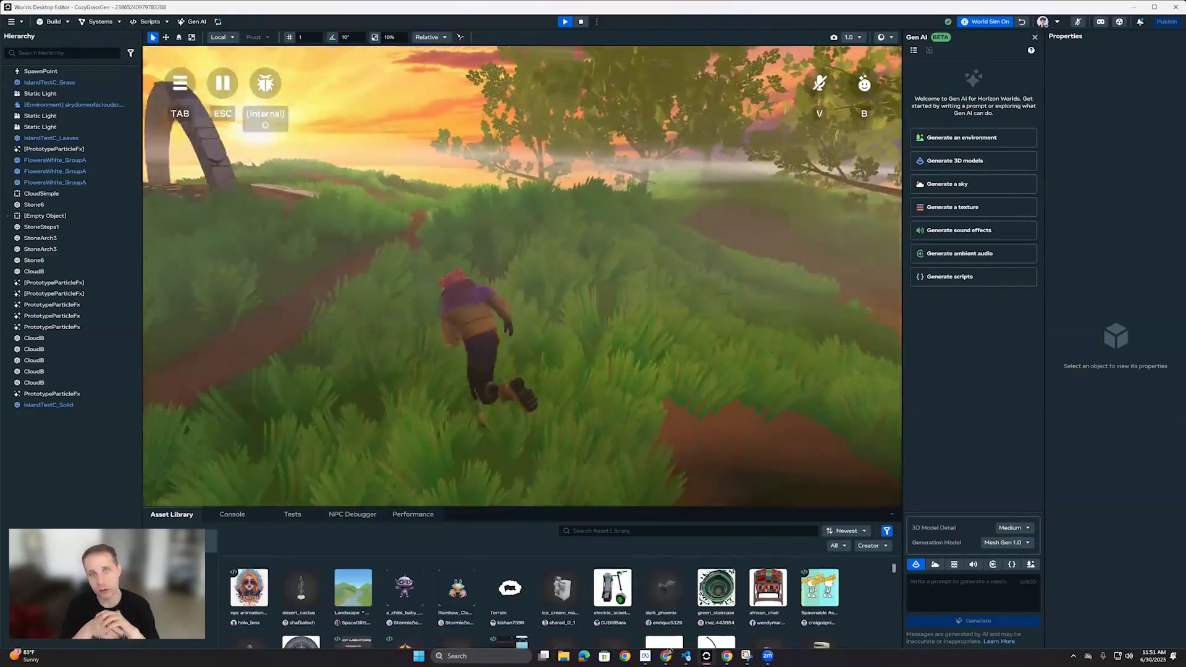
key("w")
key("space")
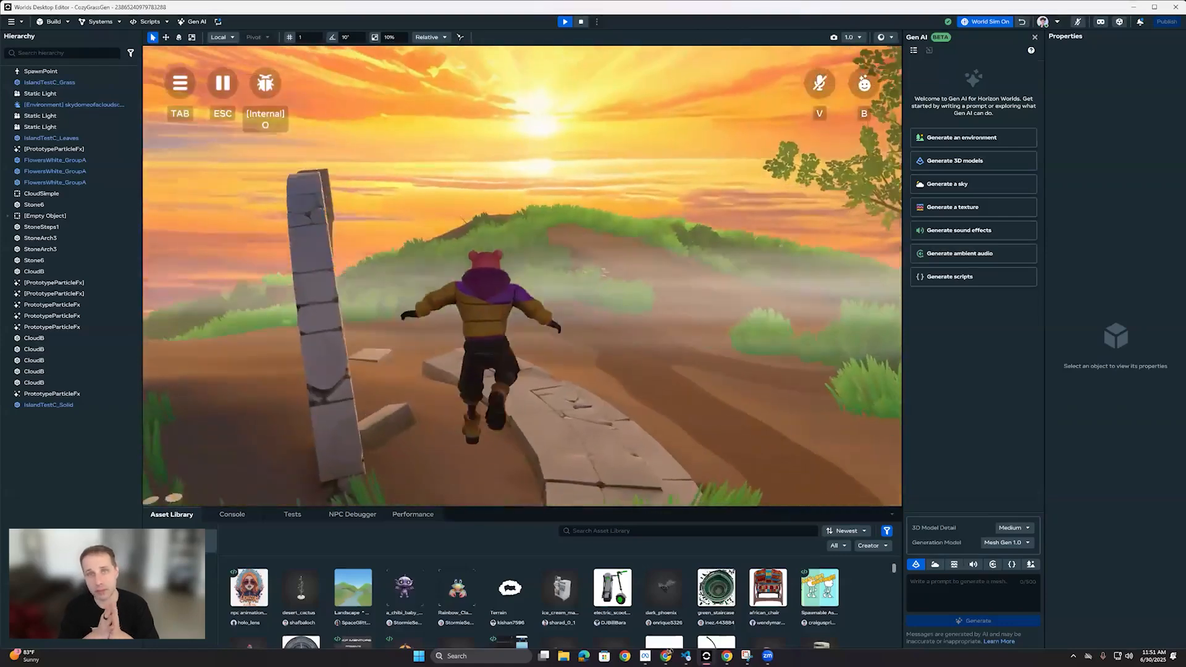
key("w")
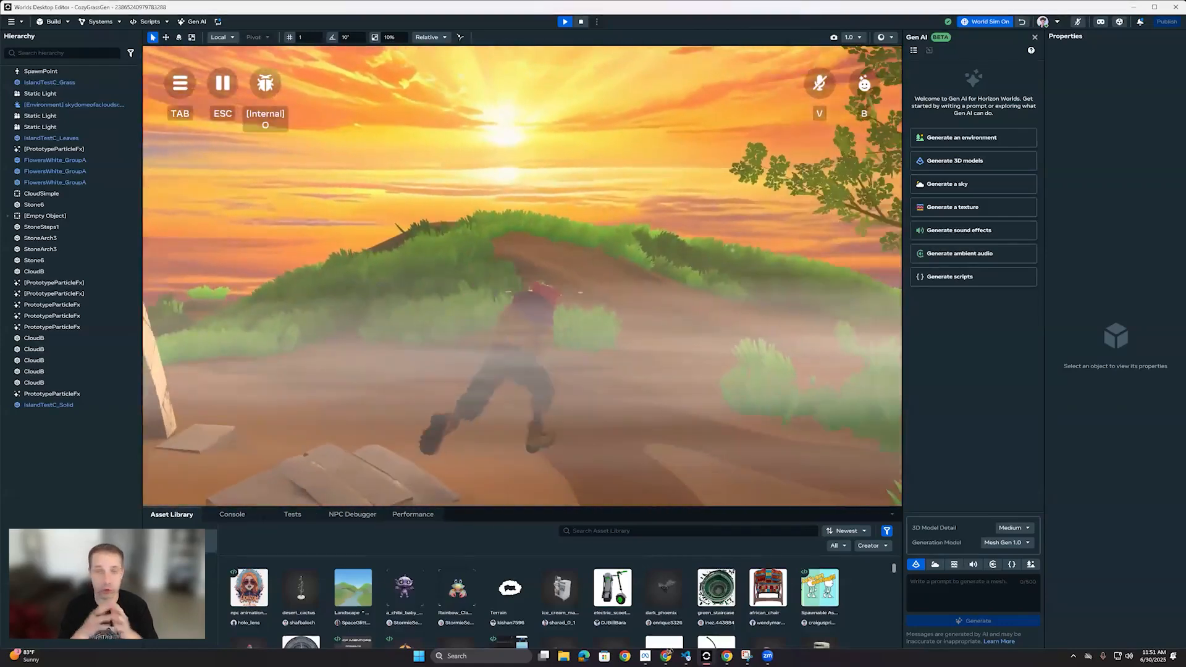
key("w")
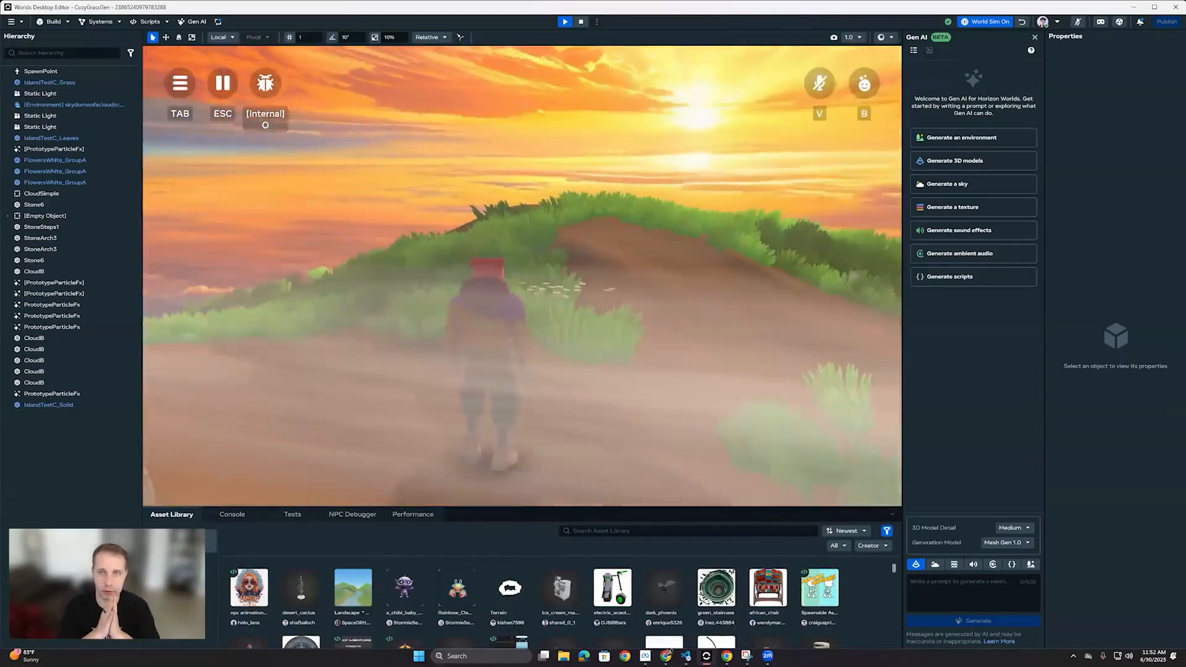
Step: Run the avatar under the trees and along the dirt path, then face the sunset beyond the grassy hills
key("w")
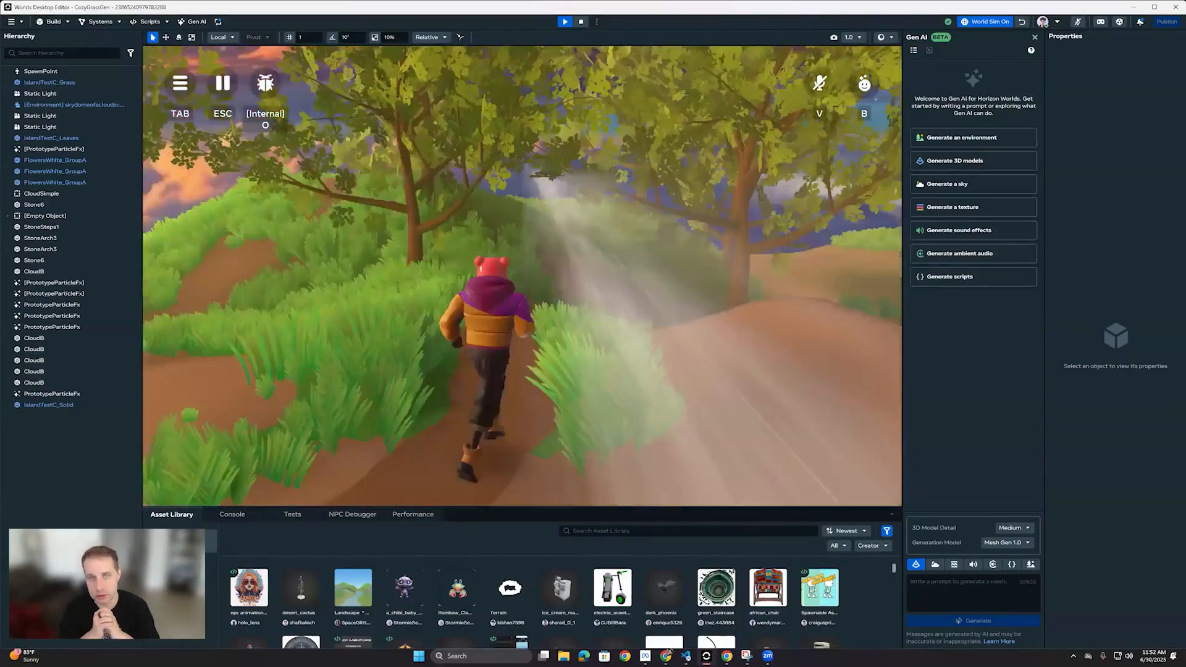
key("w")
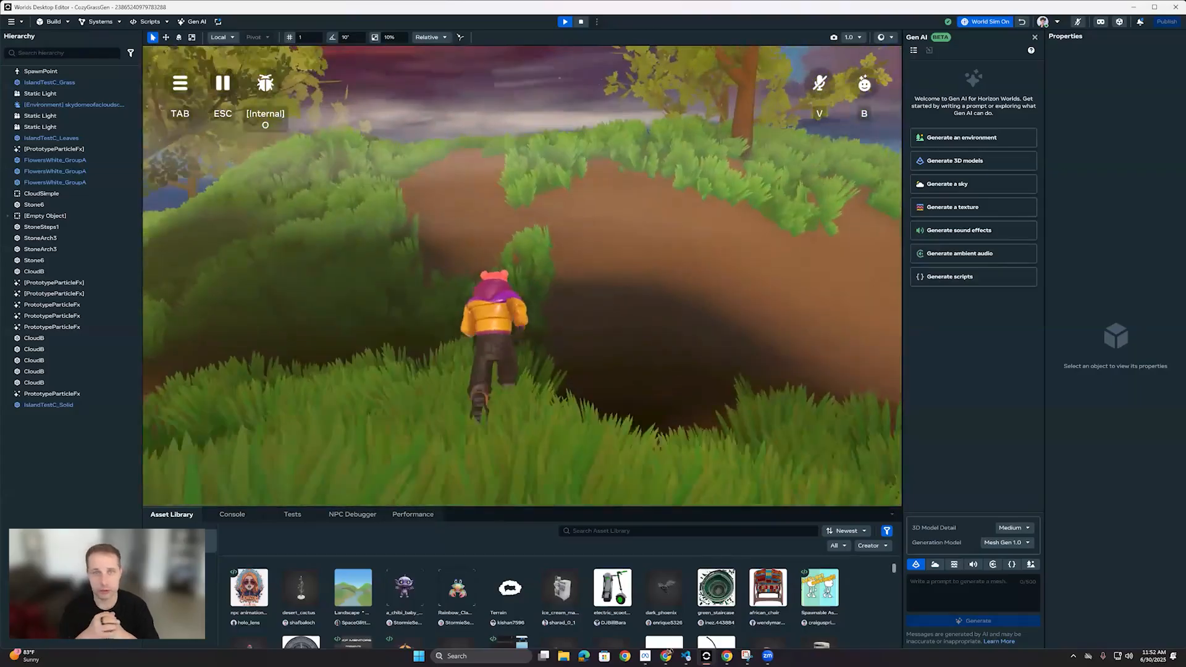
key("w")
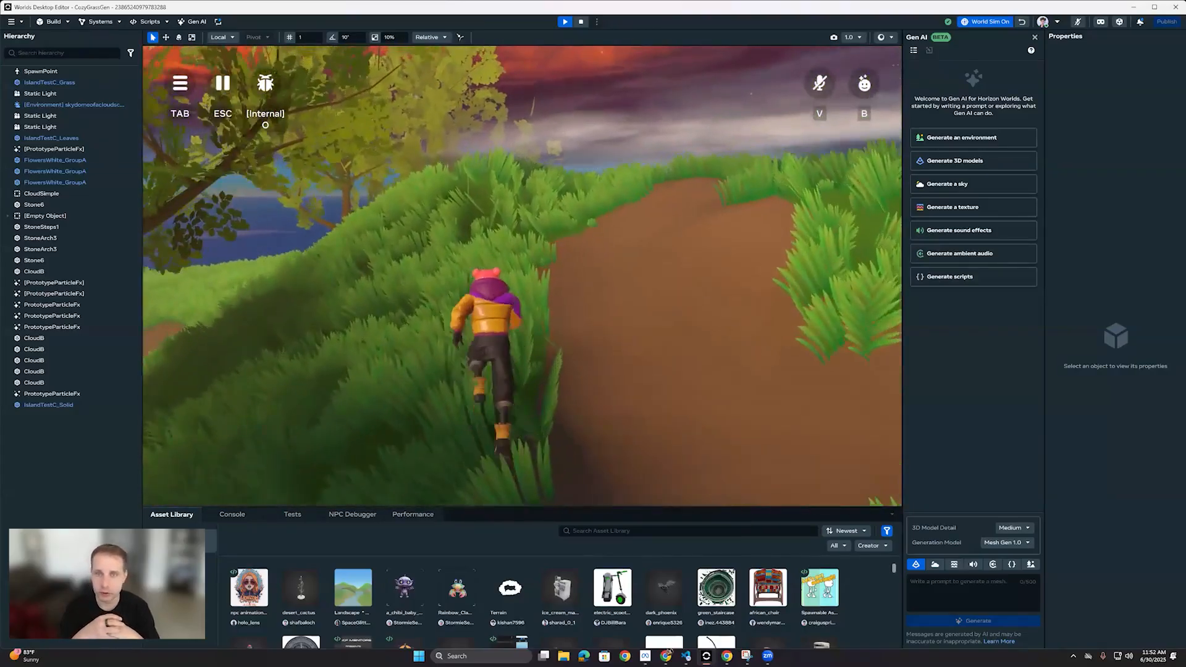
key("w")
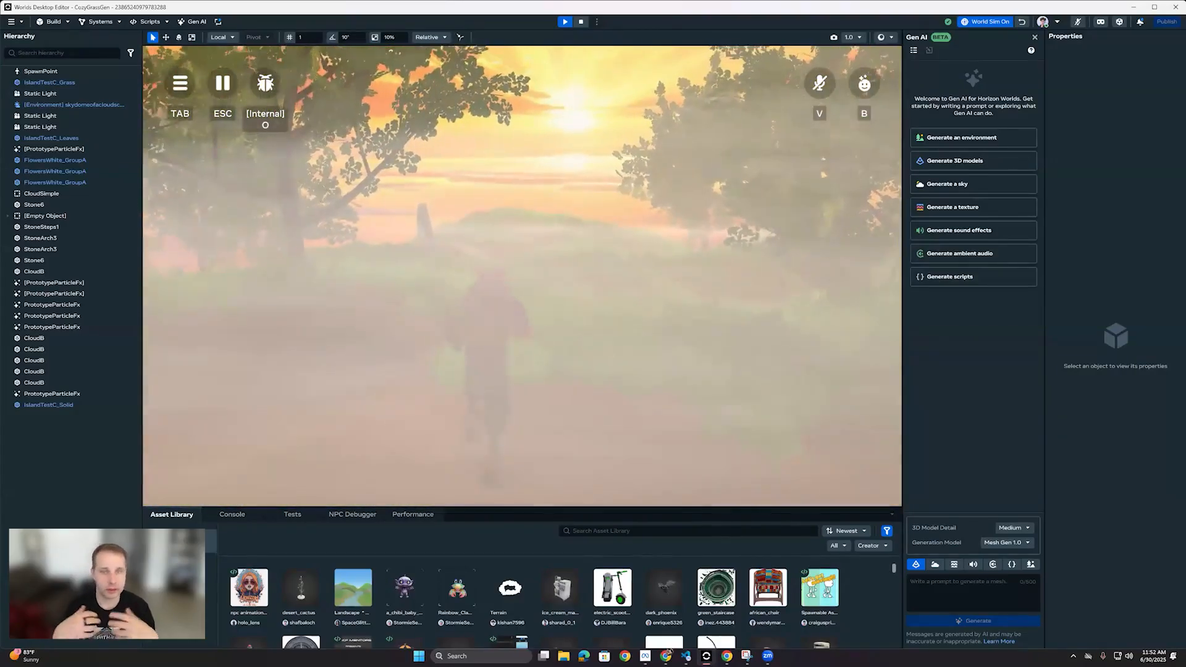
key("w")
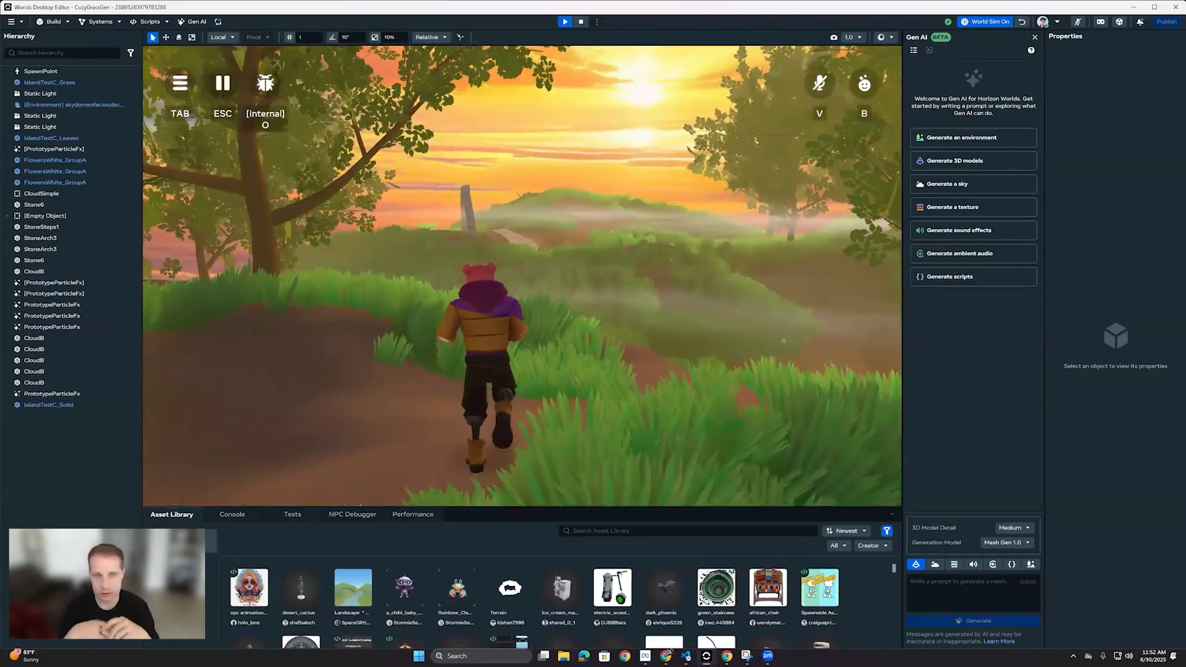
key("w")
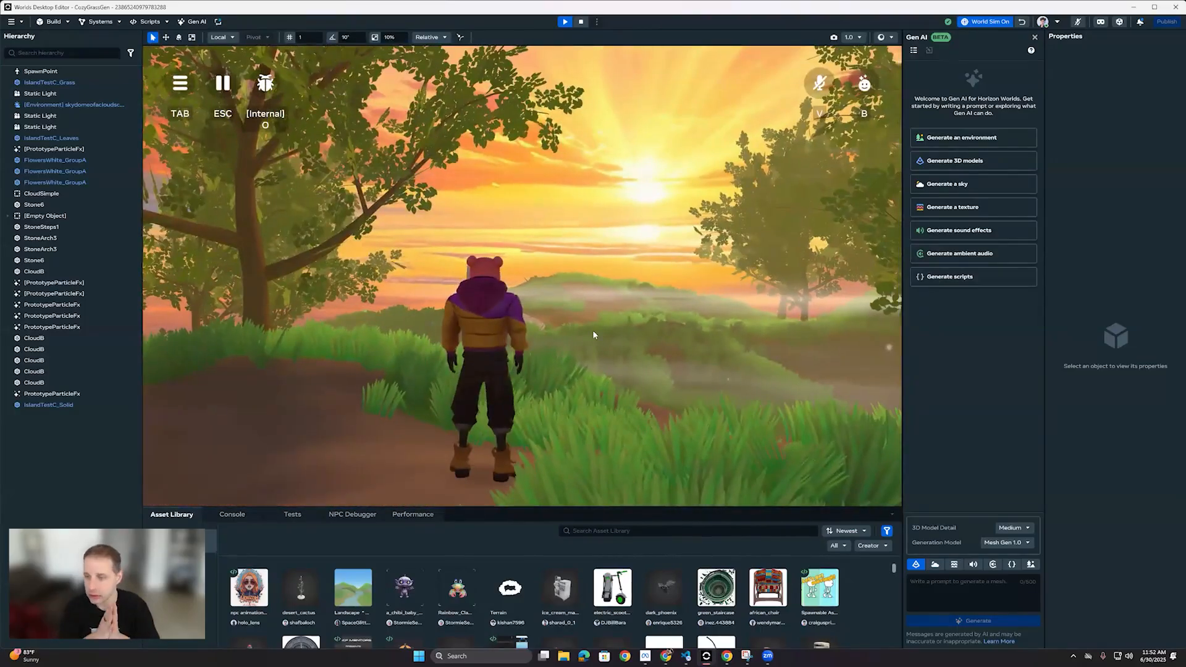
Step: Stop the preview, leave the world for Creation Home and decline the standalone desktop editor download
key("Escape")
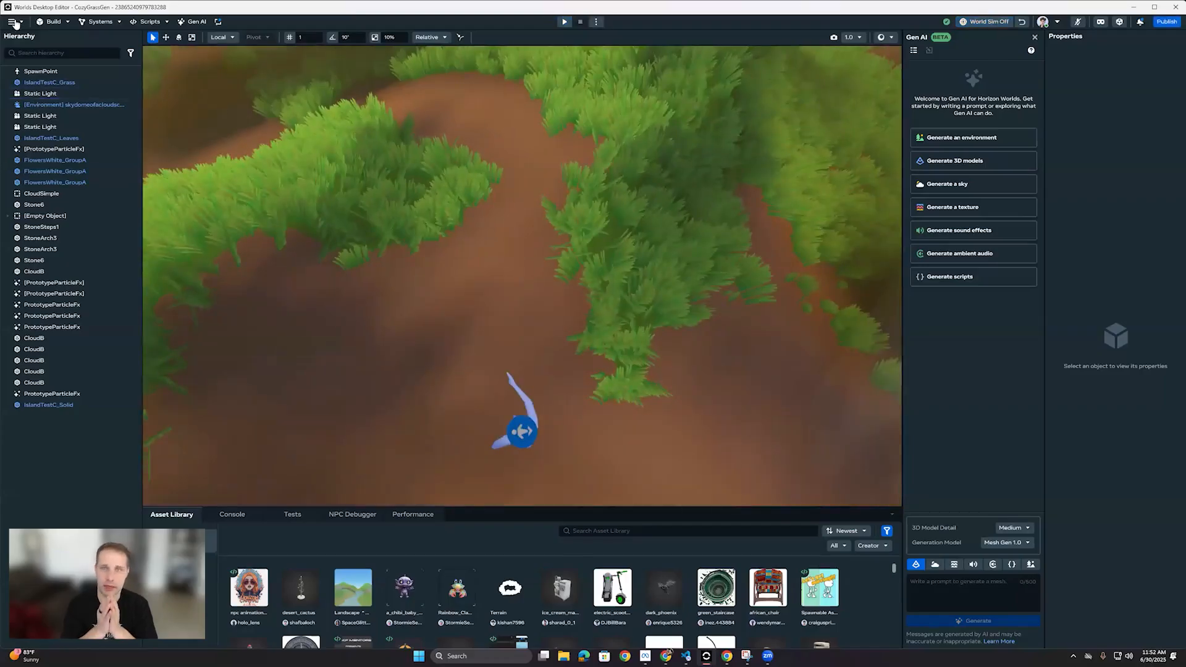
left_click(13, 22)
left_click(32, 43)
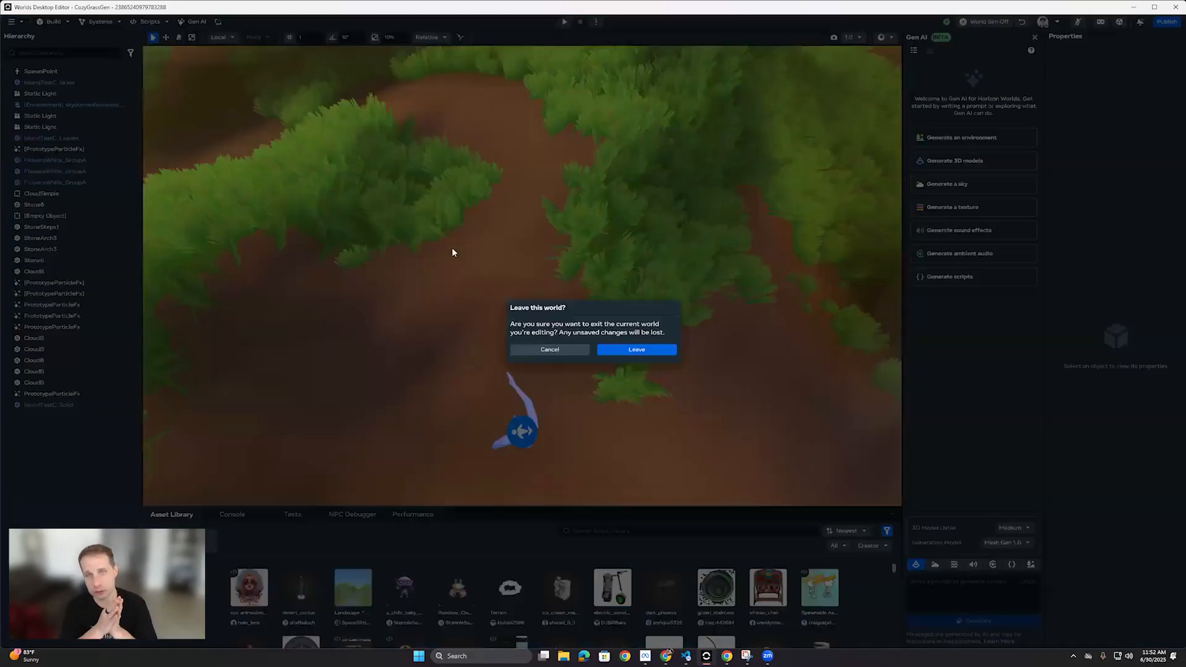
left_click(621, 352)
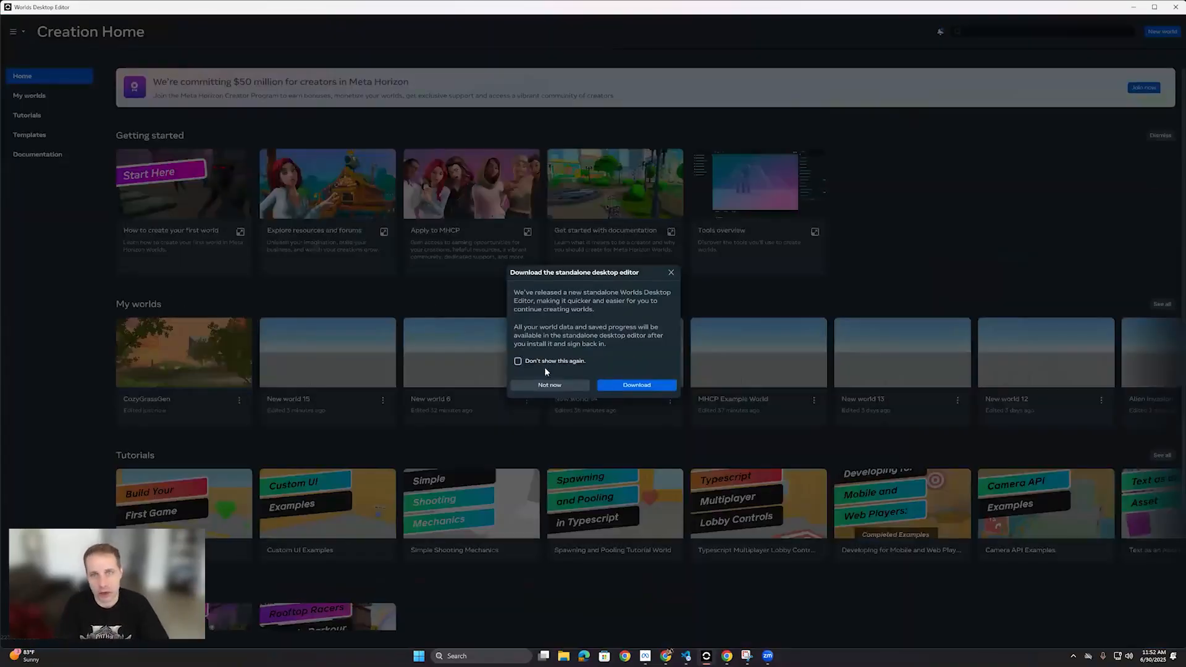
left_click(549, 386)
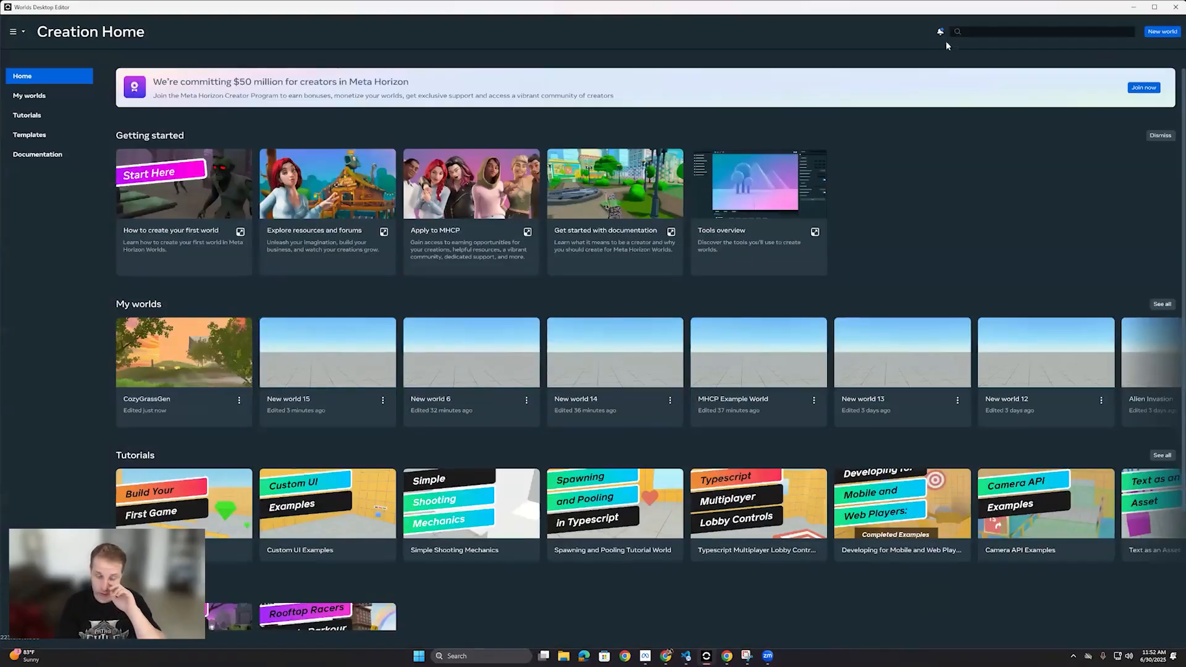
Step: Create a new empty world and place an Environment Generator gizmo on its ground
left_click(679, 423)
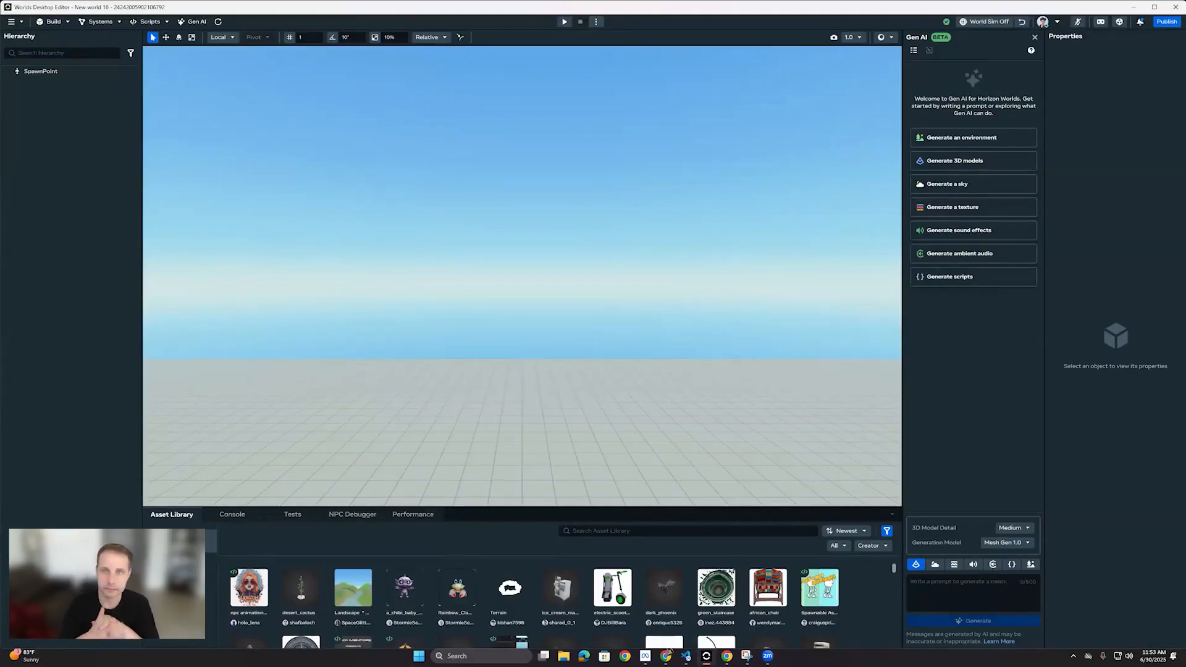
left_click(63, 23)
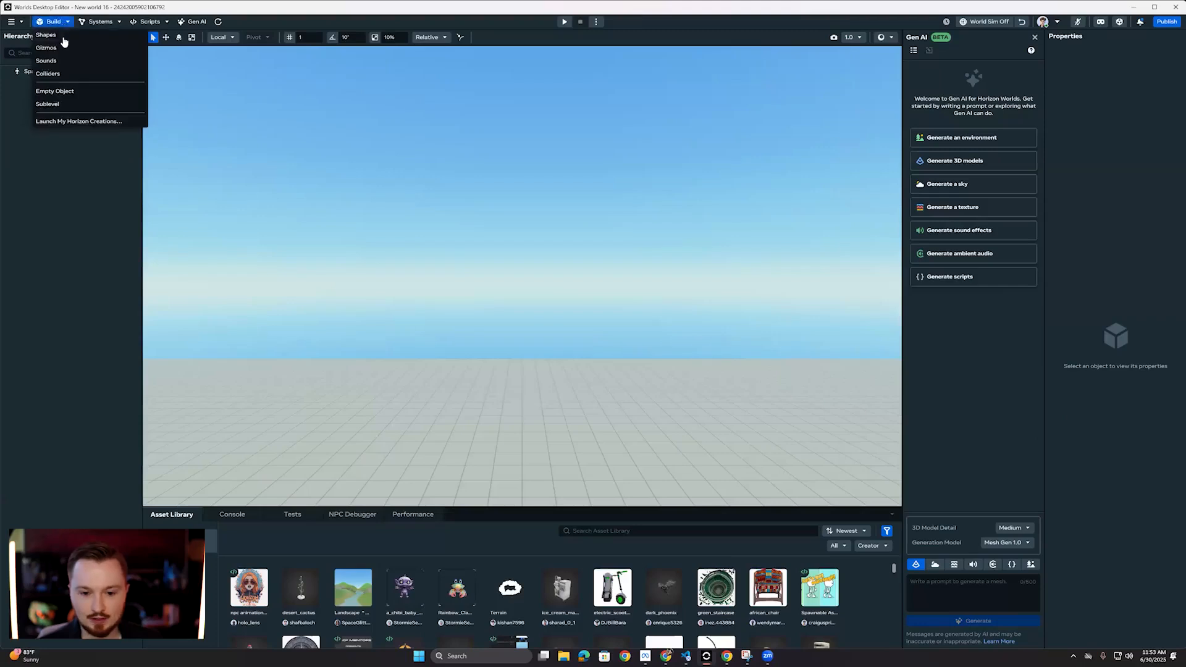
left_click(62, 45)
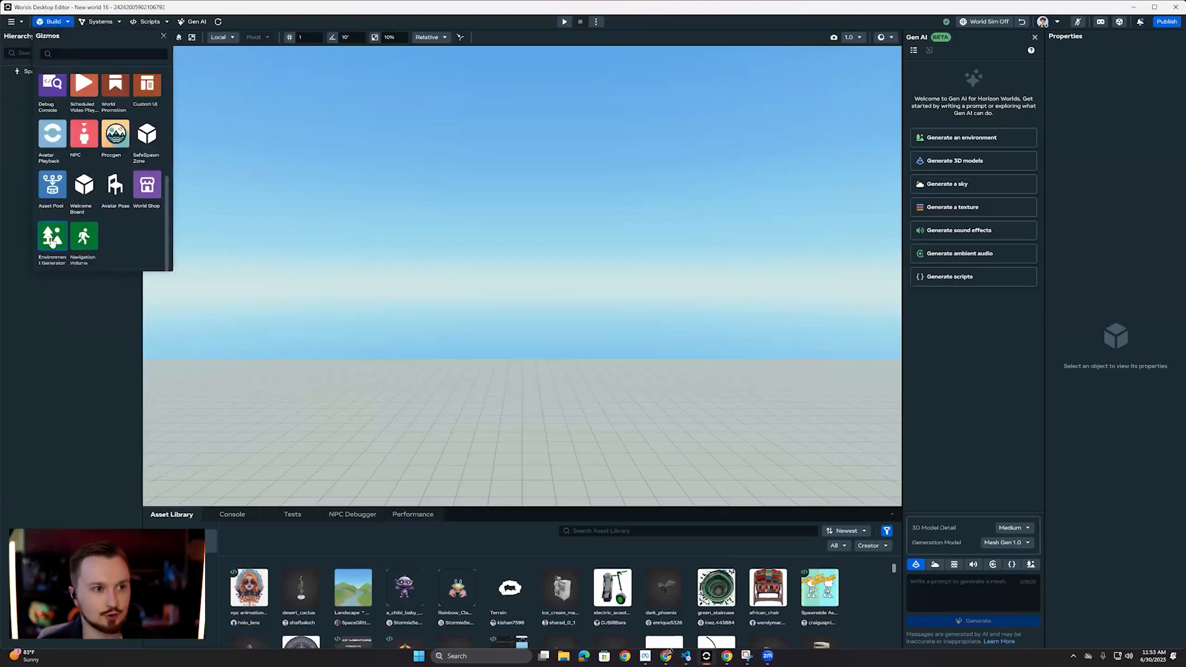
left_click_drag(52, 241, 500, 438)
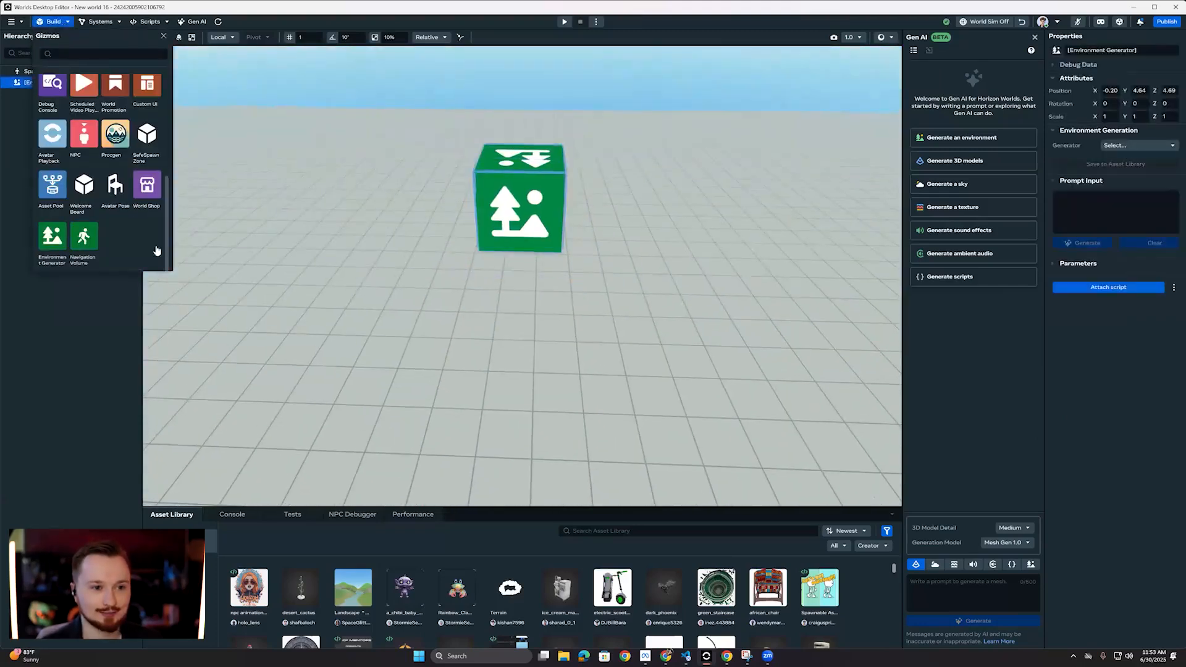
left_click(164, 36)
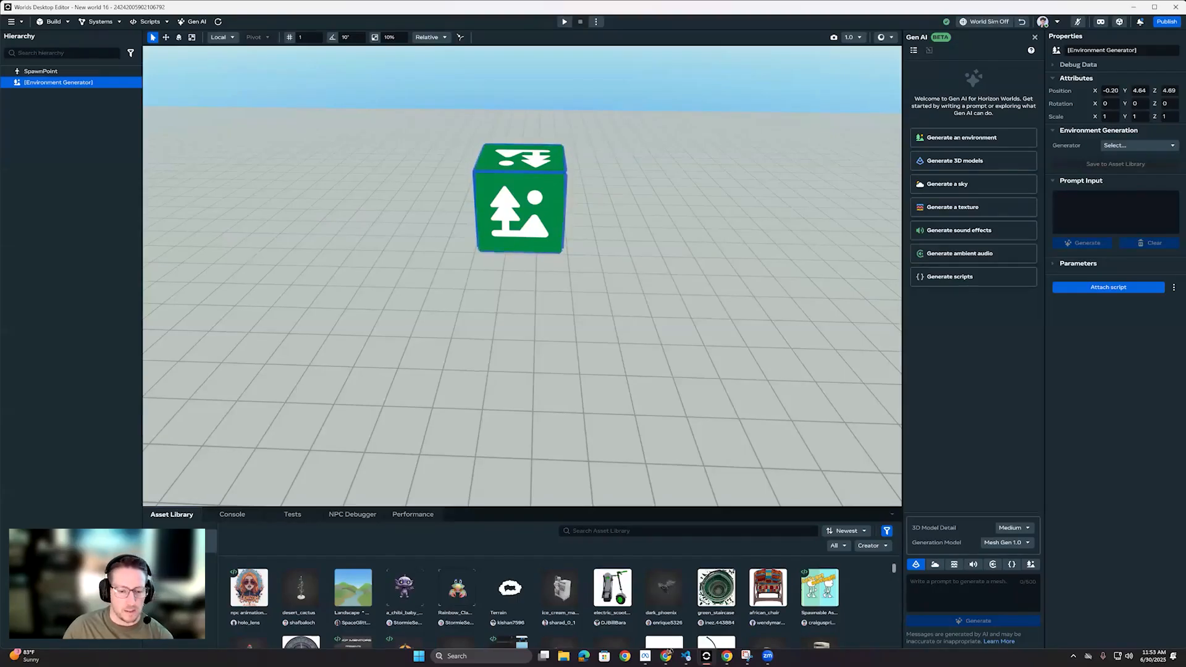
Step: Enter the generator prompt "A dark volcanic world with a single building, many barren buildings and a big of dead brown grass"
left_click(1118, 208)
type("A dark volcanic")
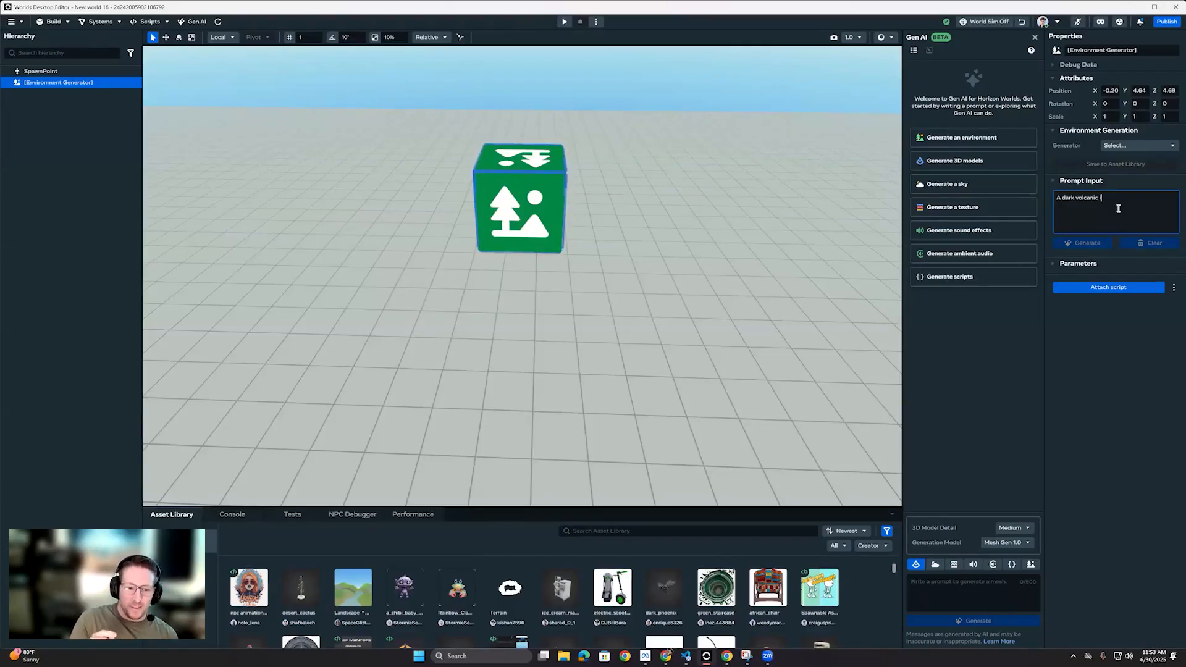
type("world with ")
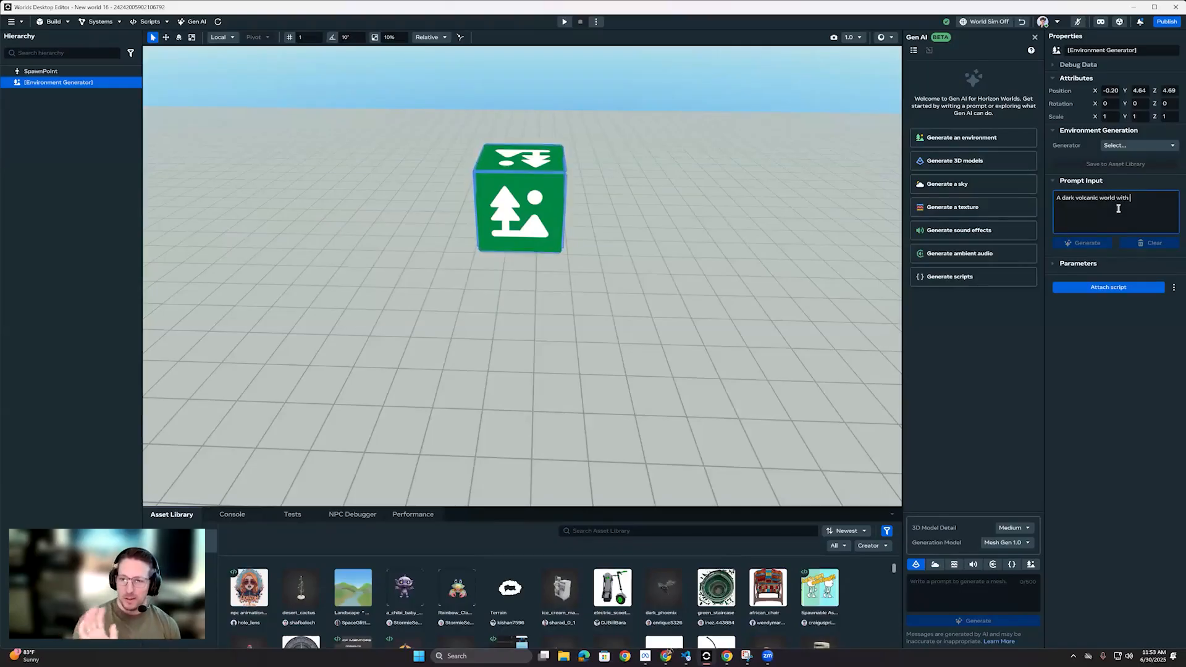
type("a single")
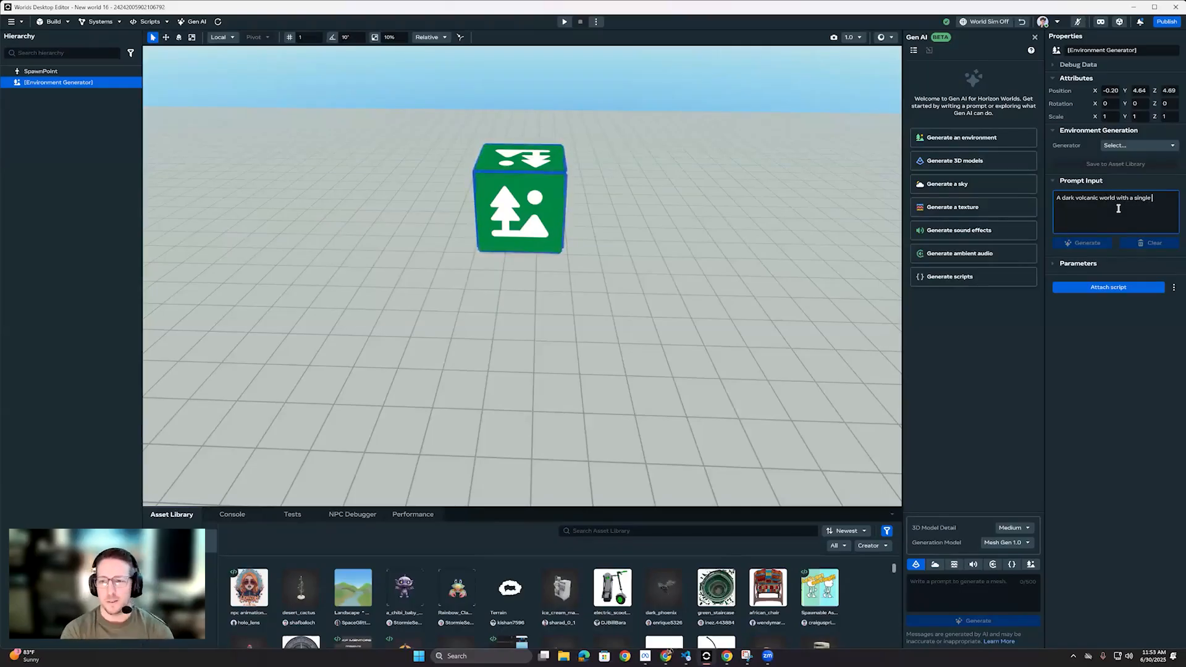
type(" building")
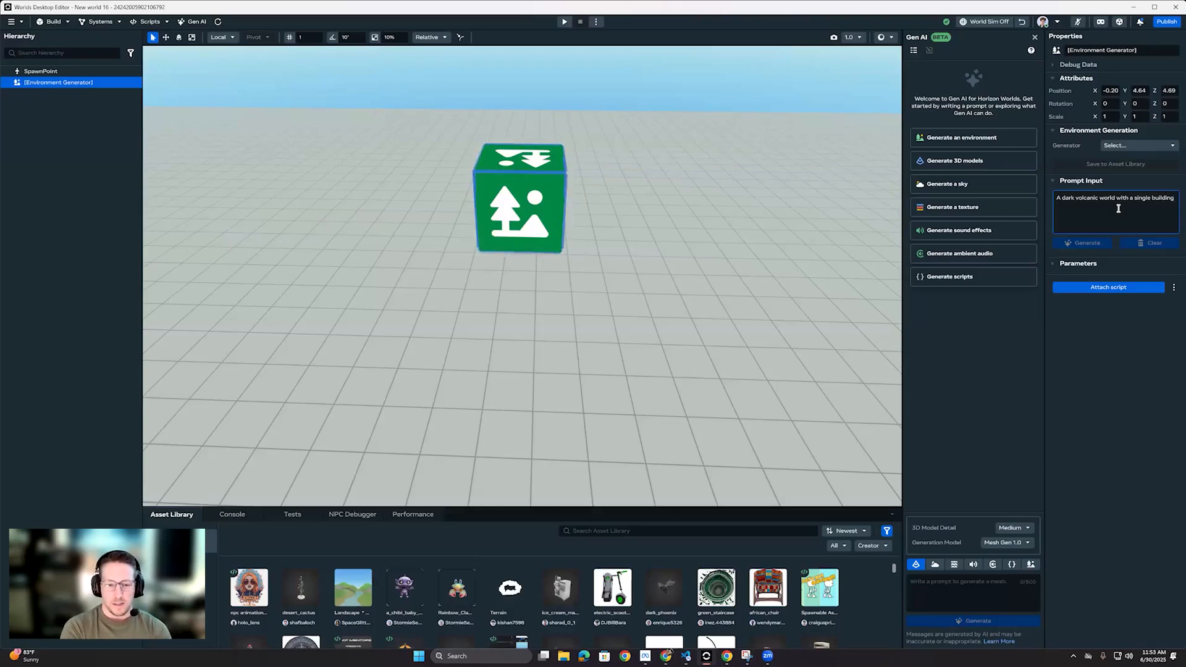
type("and")
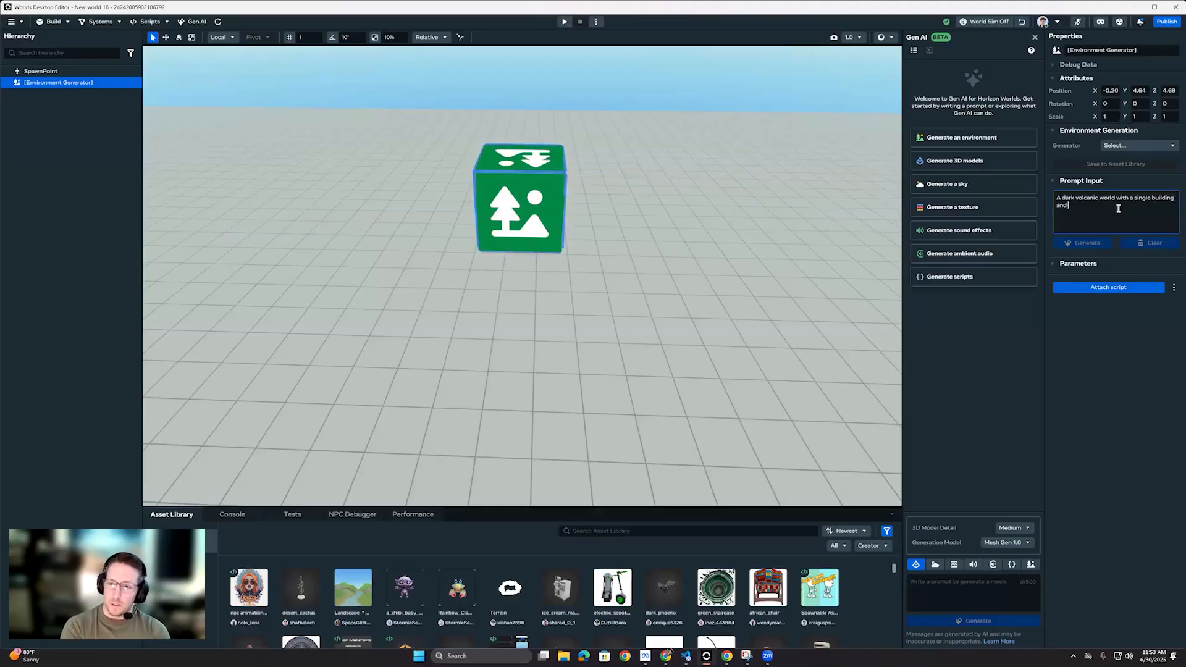
type(" many barrw")
key("BackSpace")
key("BackSpace")
key("BackSpace")
key("BackSpace")
key("BackSpace")
key("BackSpace")
key("BackSpace")
key("BackSpace")
key("BackSpace")
key("BackSpace")
key("BackSpace")
key("BackSpace")
key("BackSpace")
key("BackSpace")
key("BackSpace")
key("BackSpace")
key("BackSpace")
type("ng, many barren buildings and")
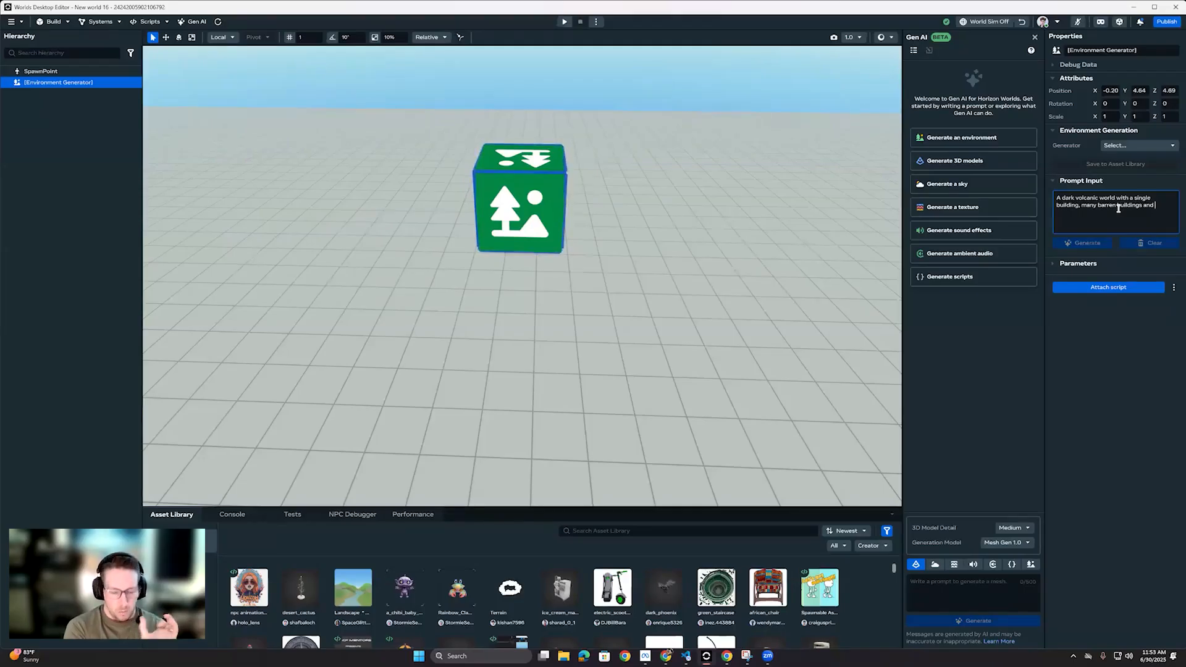
type("a big of dead brown ")
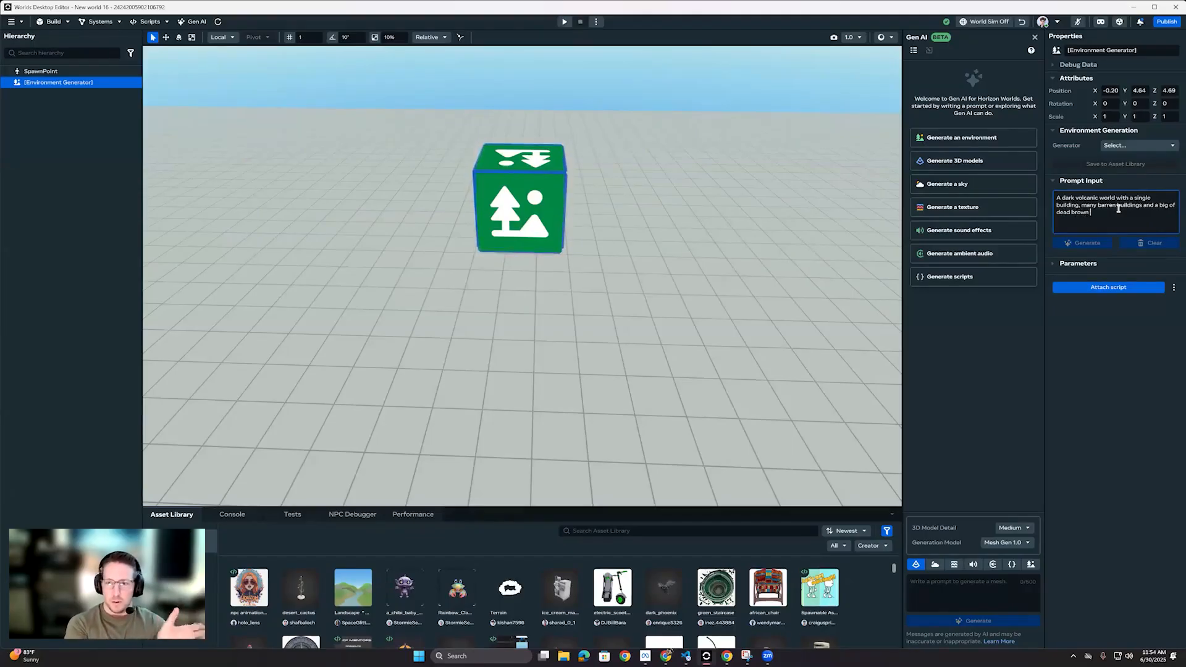
type("grass")
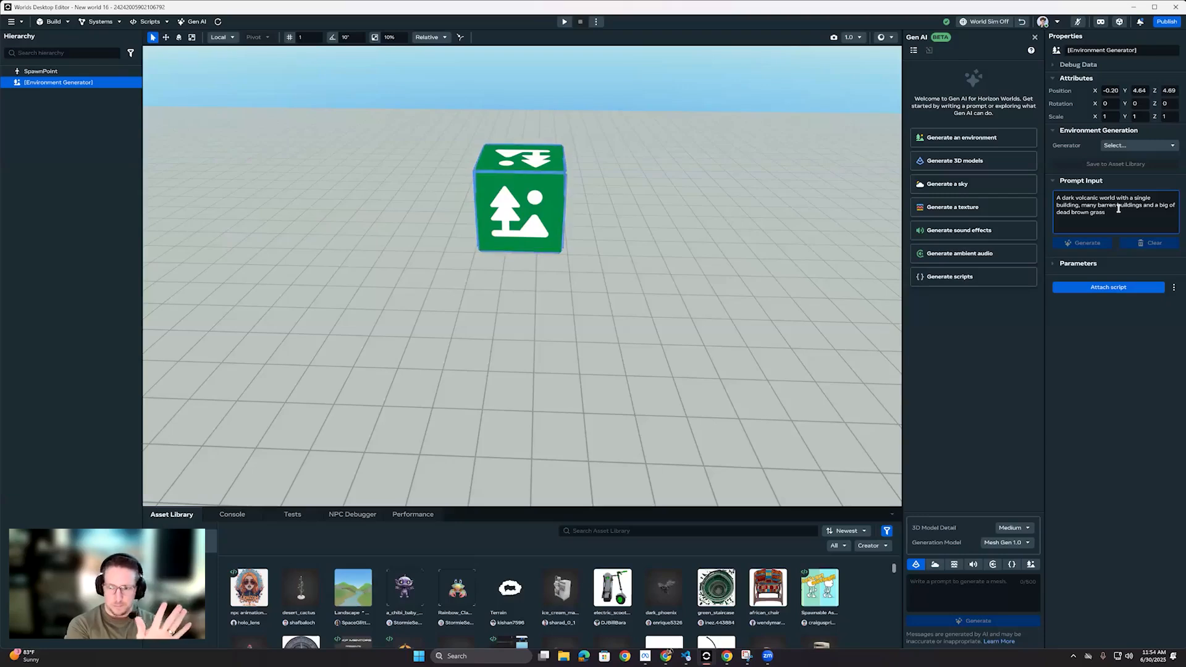
key("ctrl+a")
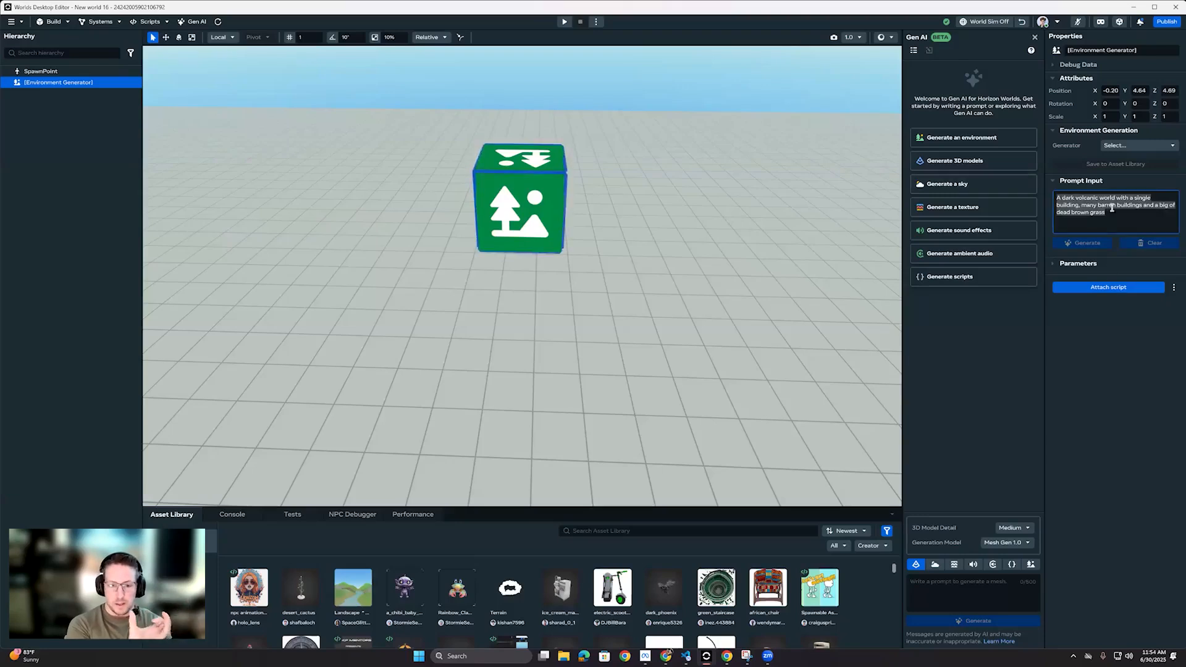
left_click(1118, 146)
left_click(1114, 170)
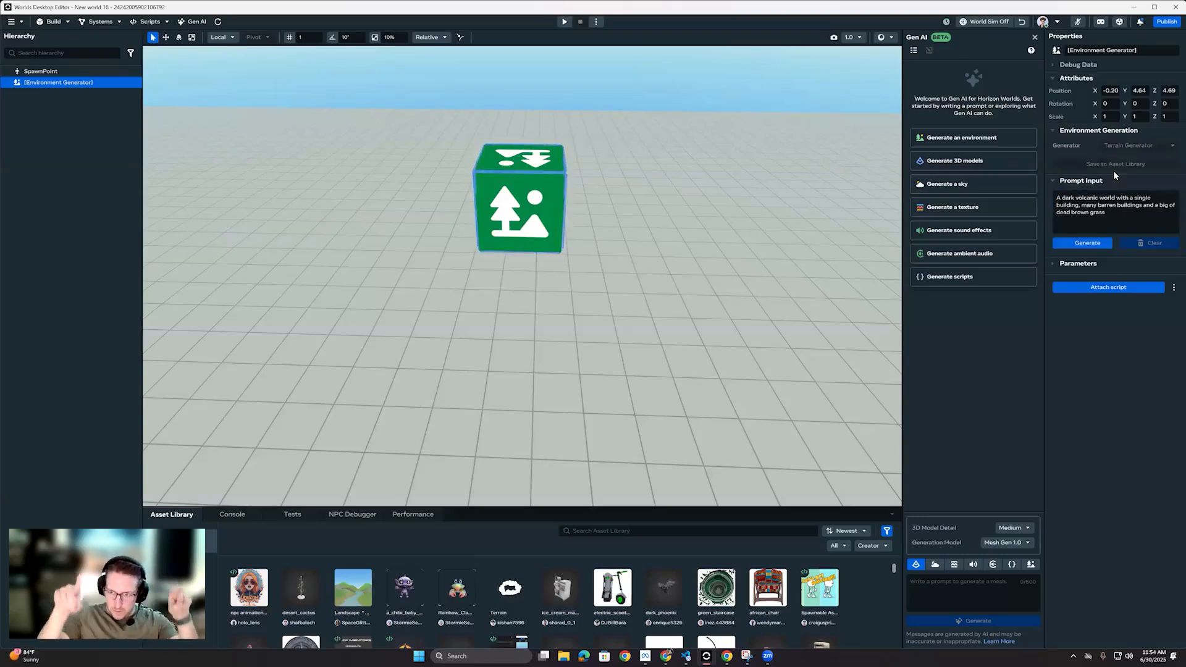
left_click(1121, 215)
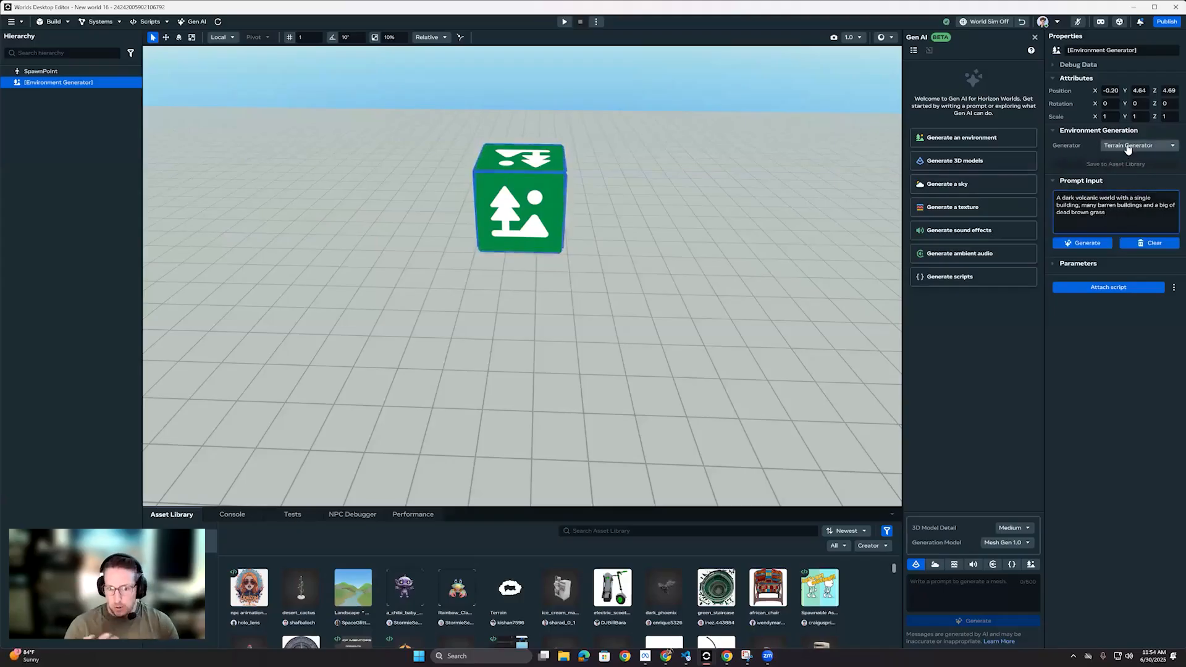
Step: Set the generator to Cozy Environment and start generating the environment from the entered prompt
left_click(1127, 148)
left_click(1118, 160)
left_click(1126, 212)
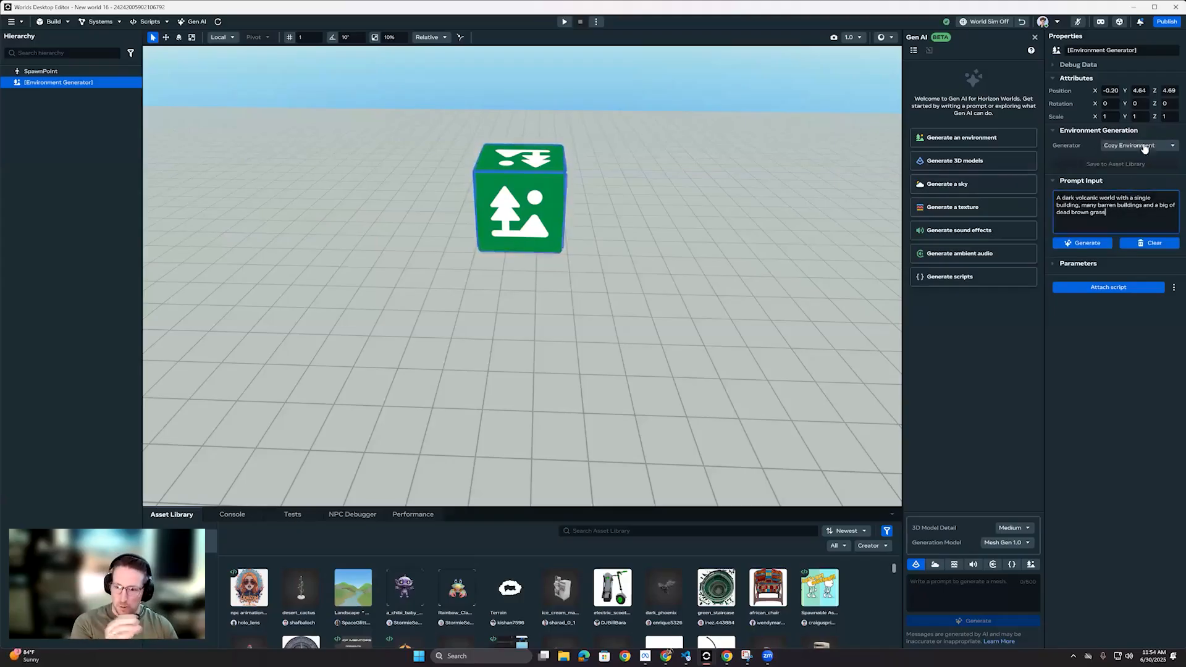
left_click(1087, 244)
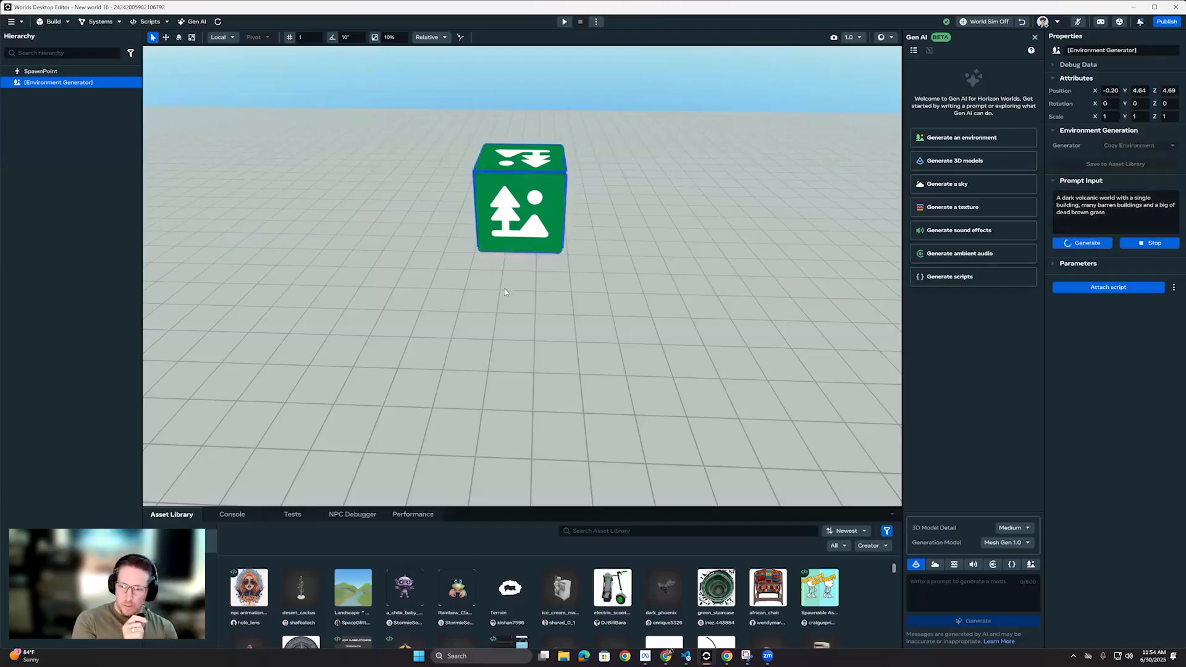
Step: View the whole ground plane from farther back at camera speed 1.9 and deselect the Environment Generator gizmo
right_click_drag(504, 292, 539, 384)
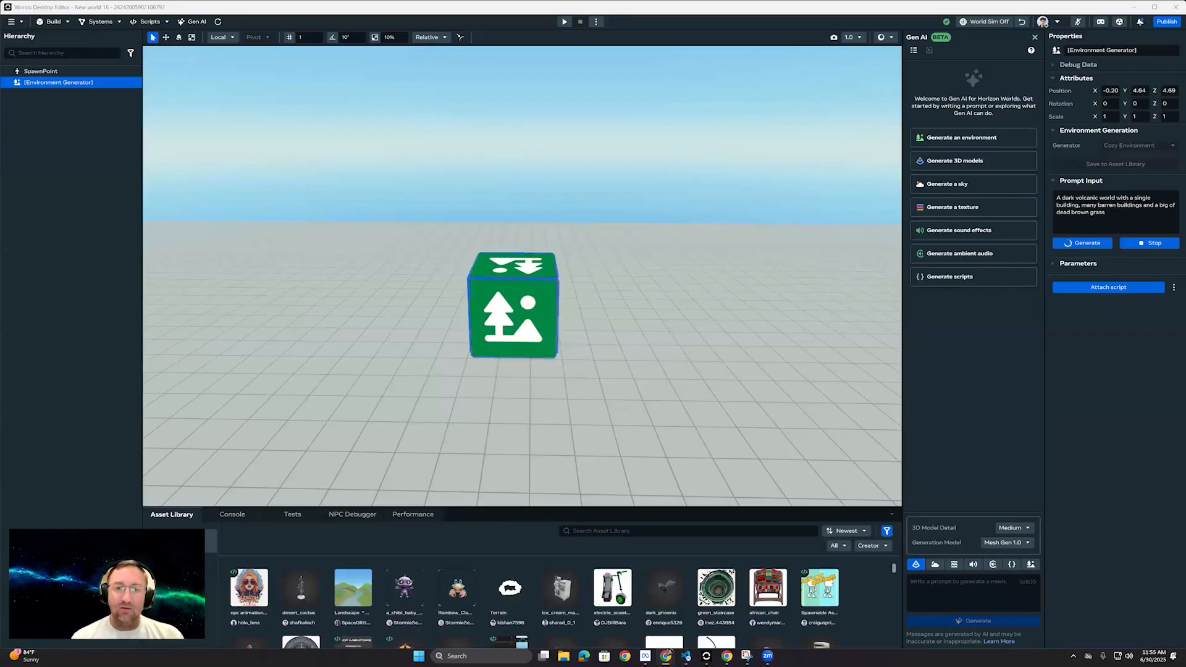
right_click_drag(766, 286, 448, 338)
key("s")
scroll(784, 364, "up", 3)
key("w")
scroll(498, 328, "up", 2)
key("s")
key("a")
scroll(479, 358, "up", 4)
key("s")
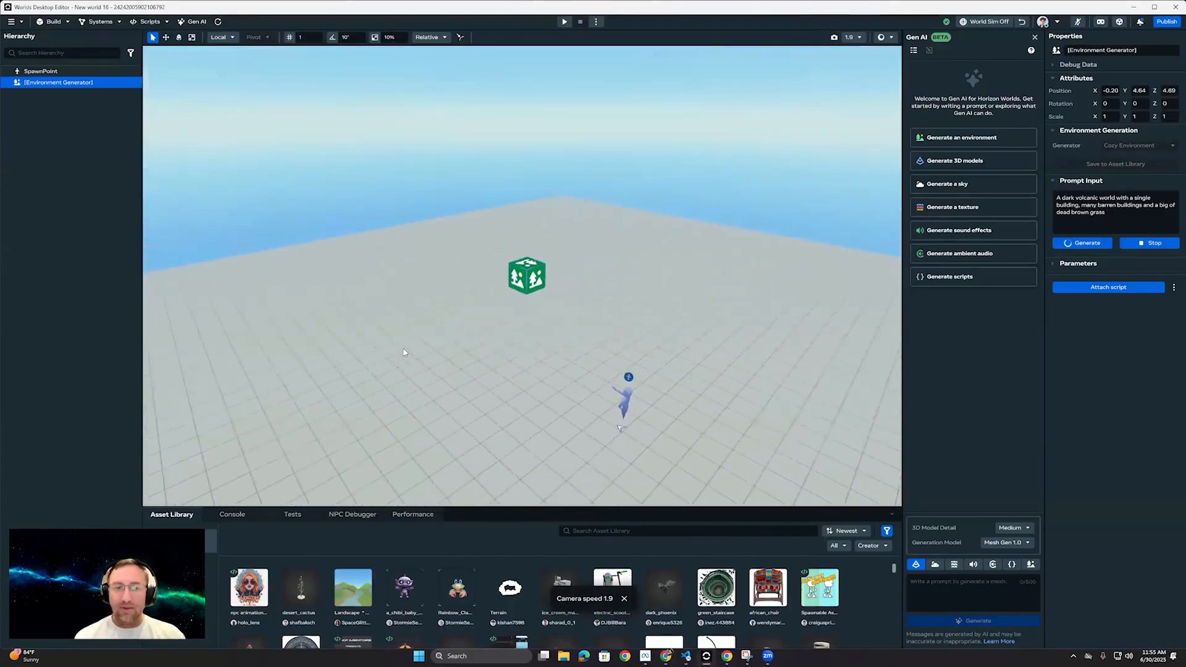
left_click(17, 137)
mouse_move(703, 254)
right_mouse_down()
mouse_move(706, 216)
mouse_move(711, 255)
right_mouse_up()
key("s")
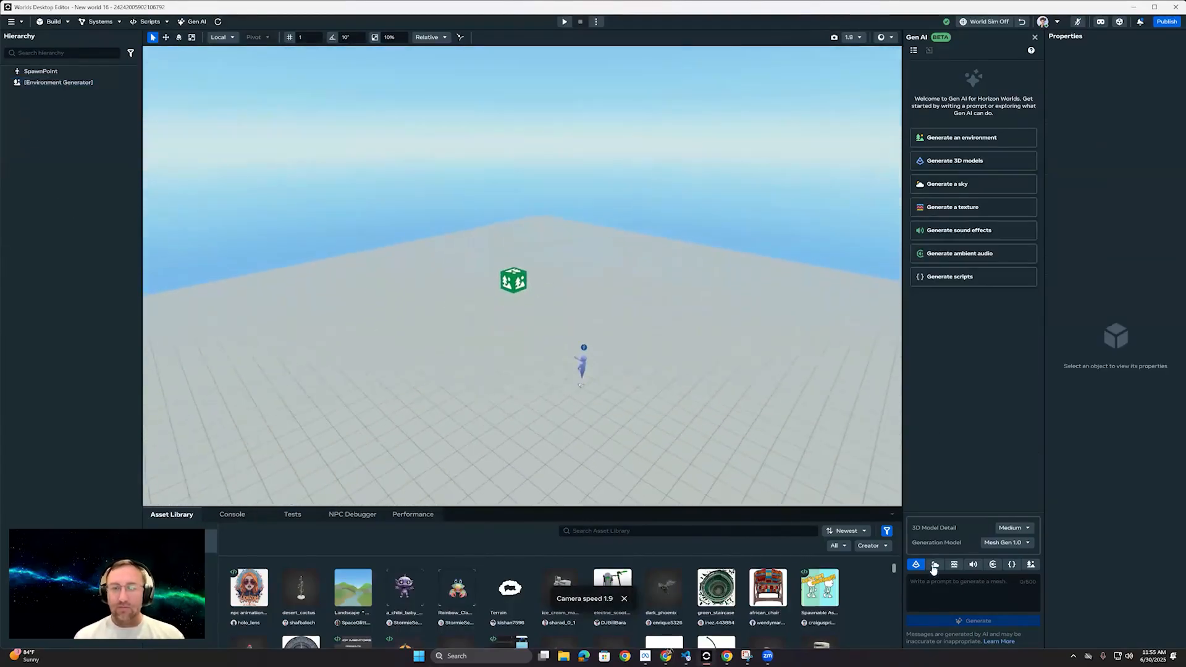
Step: Enter the sky generation prompt "A dramatic volcanic sky with red energe, skydome" in the Gen AI assistant
left_click(935, 565)
left_click(943, 594)
type("A")
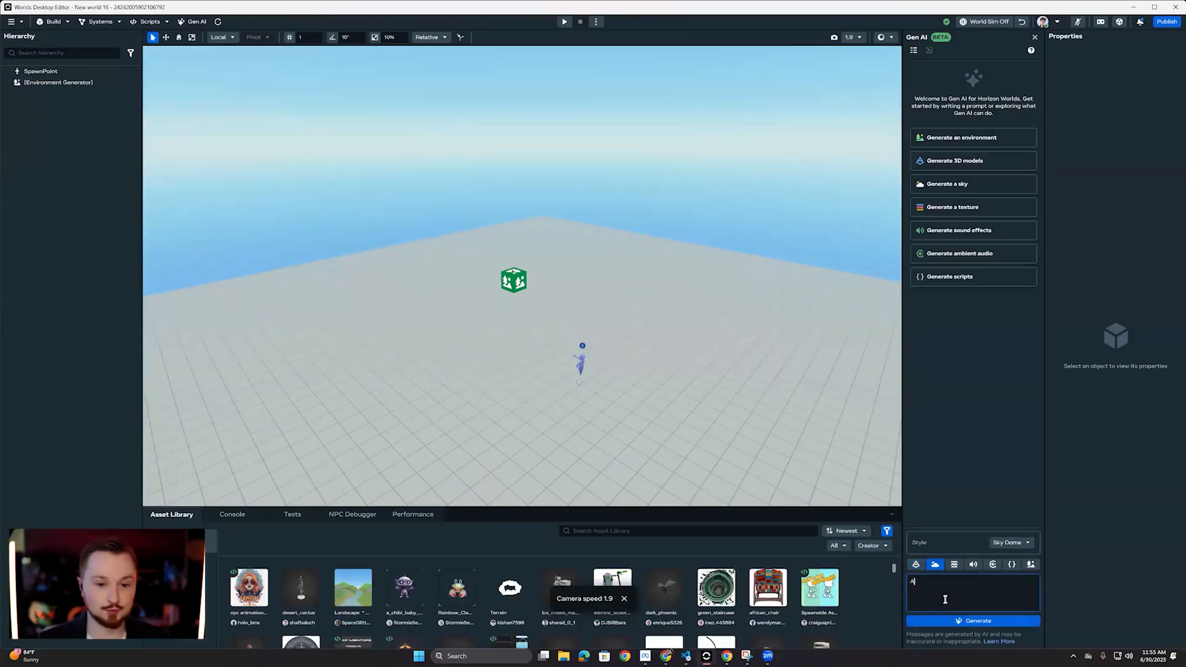
type(" dramatic ")
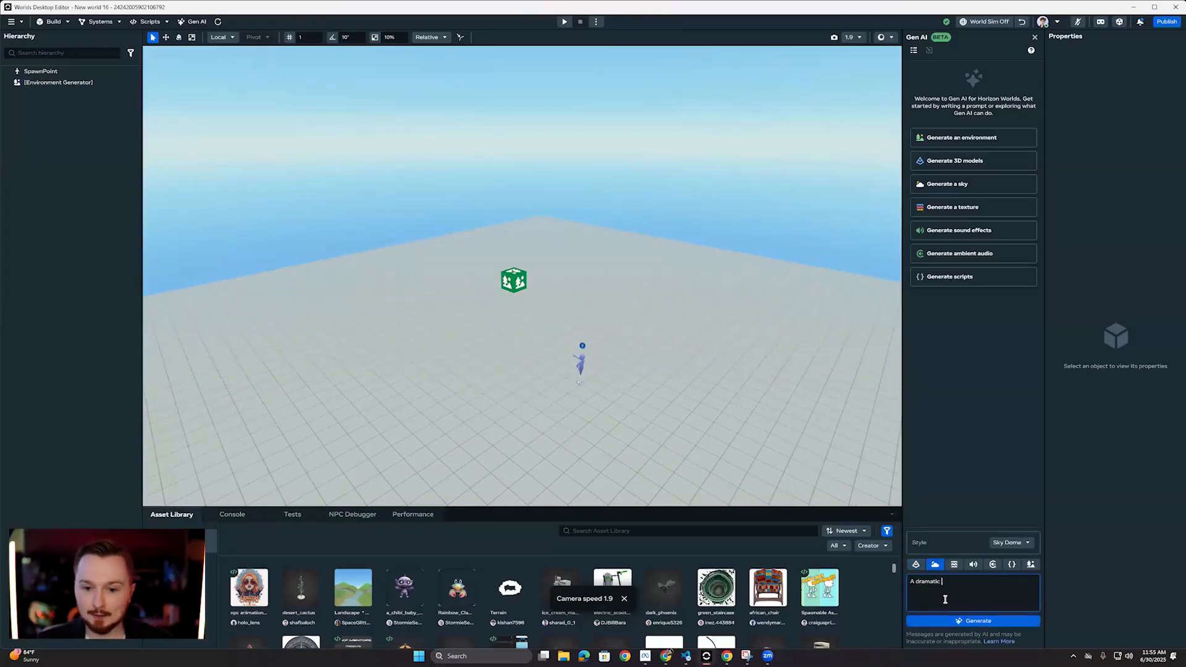
type("volcanic sk")
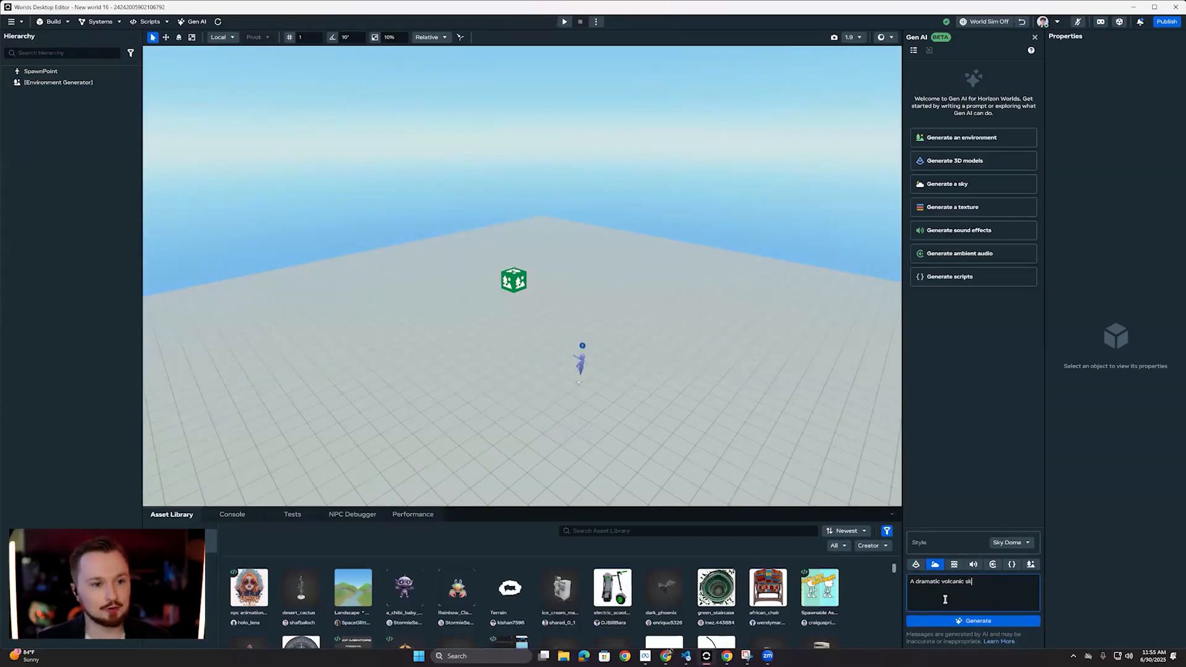
type("y with red ")
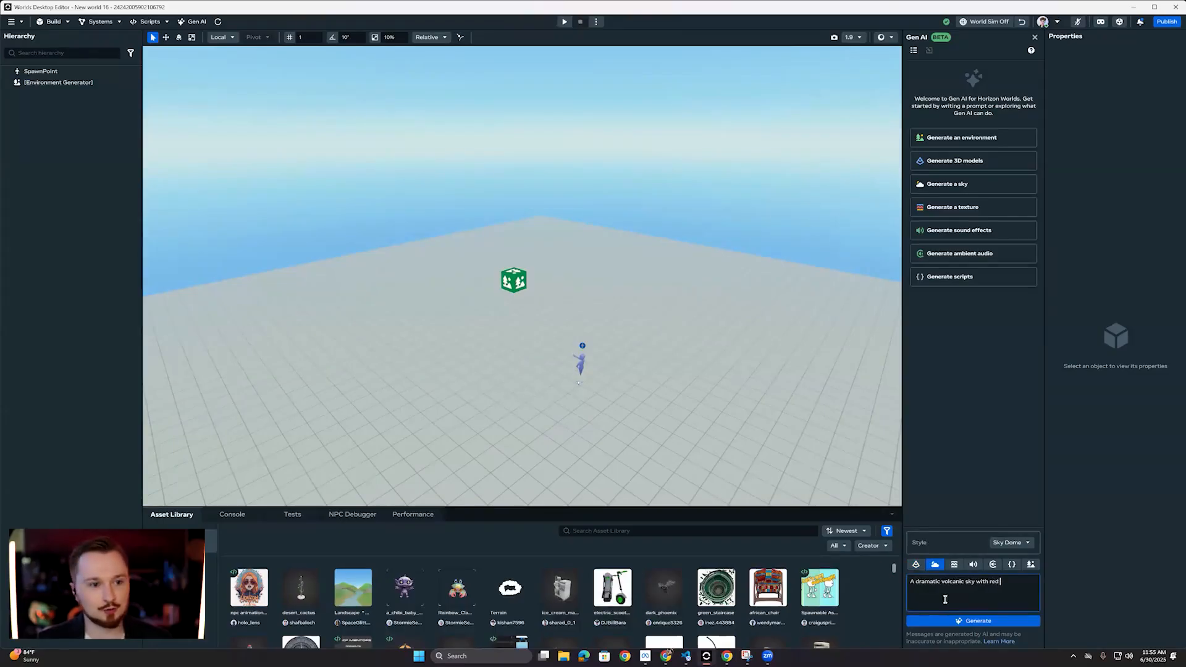
type("energe")
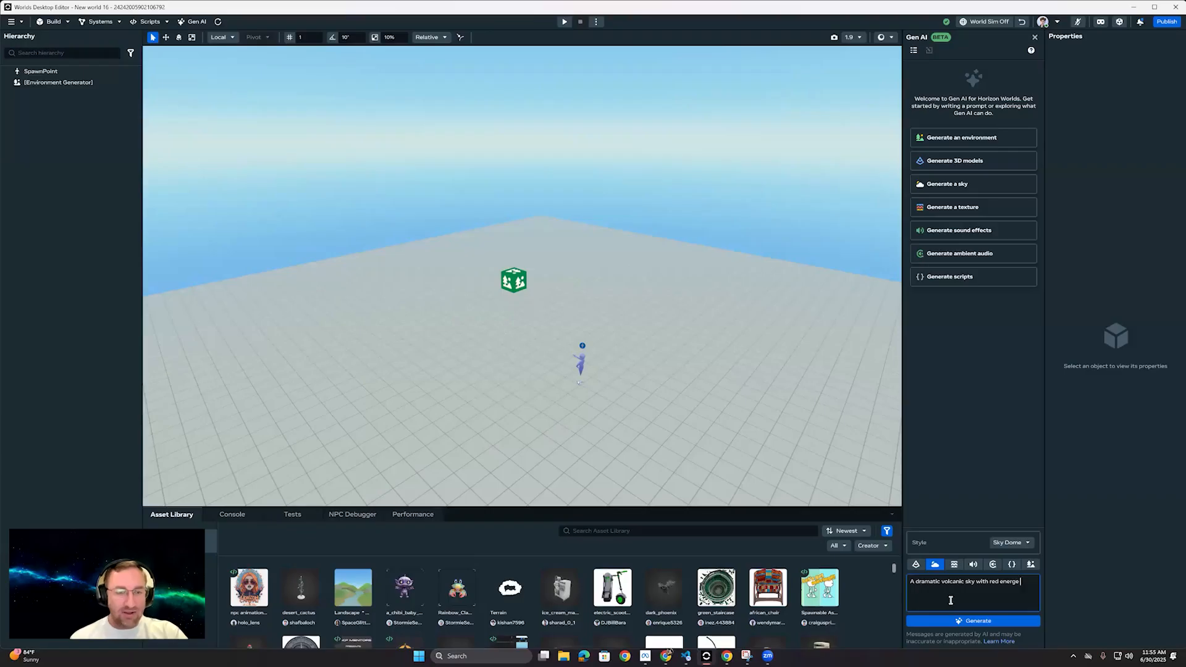
type(", skydome")
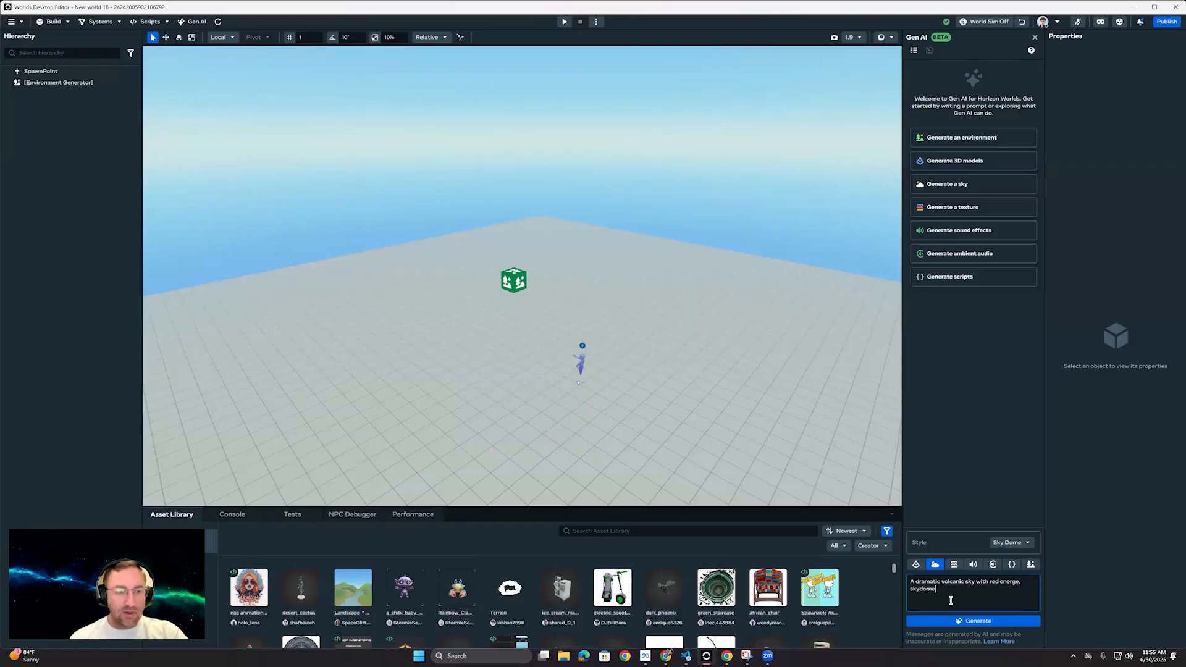
Step: Set the sky style to Digital Painting and start generating the sky from the entered prompt
left_click(1021, 543)
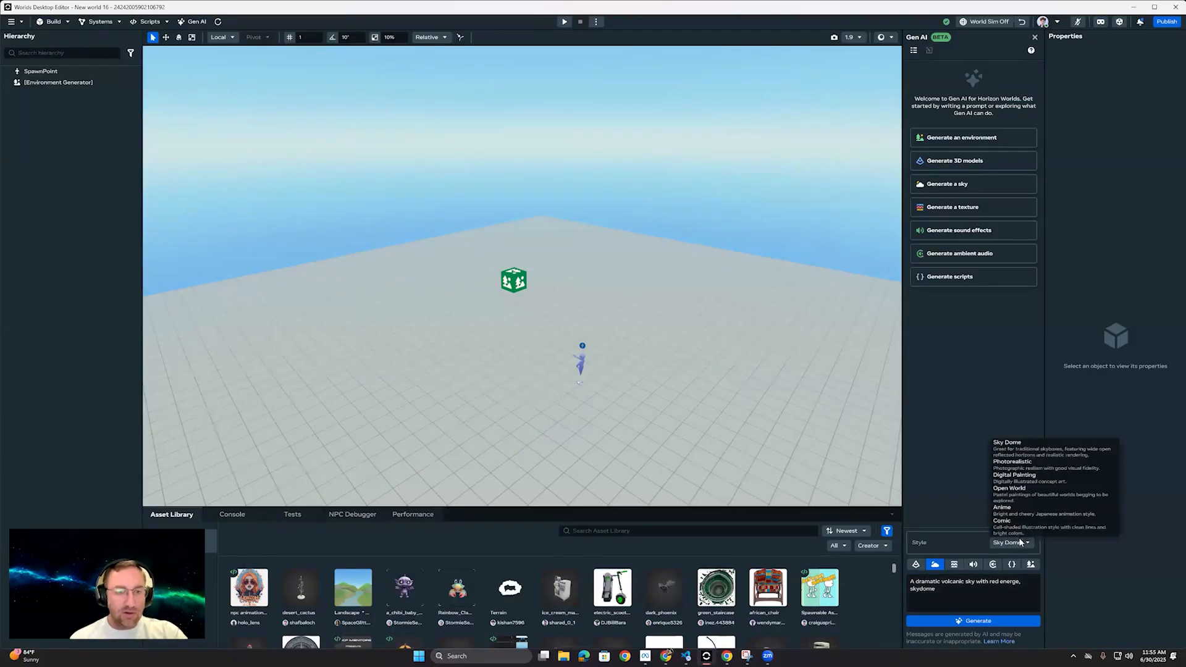
left_click(1032, 477)
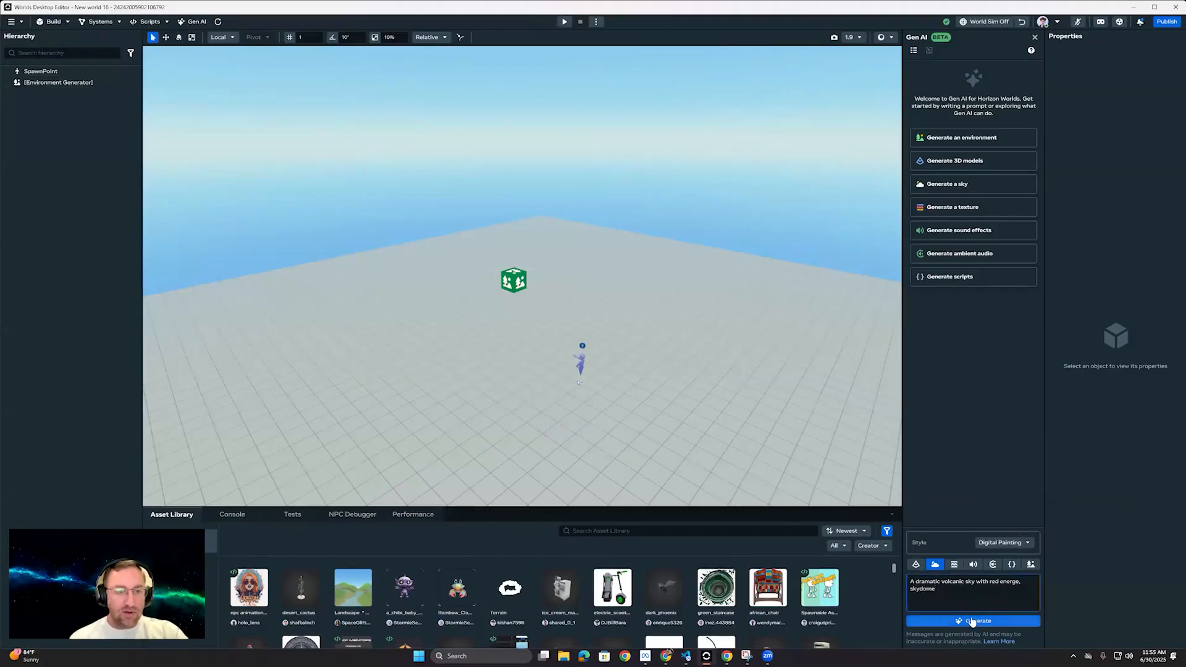
left_click(974, 621)
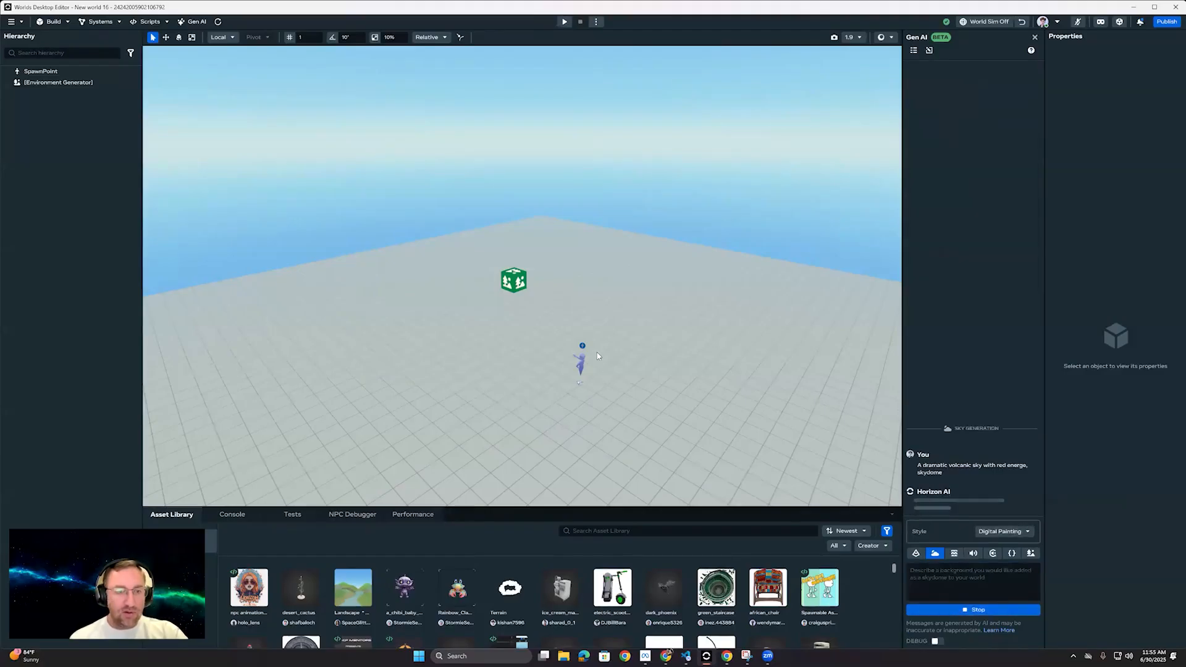
Step: Stop the running environment generation, change its prompt to begin "A small dark volcanic world", and generate it again
left_click(68, 82)
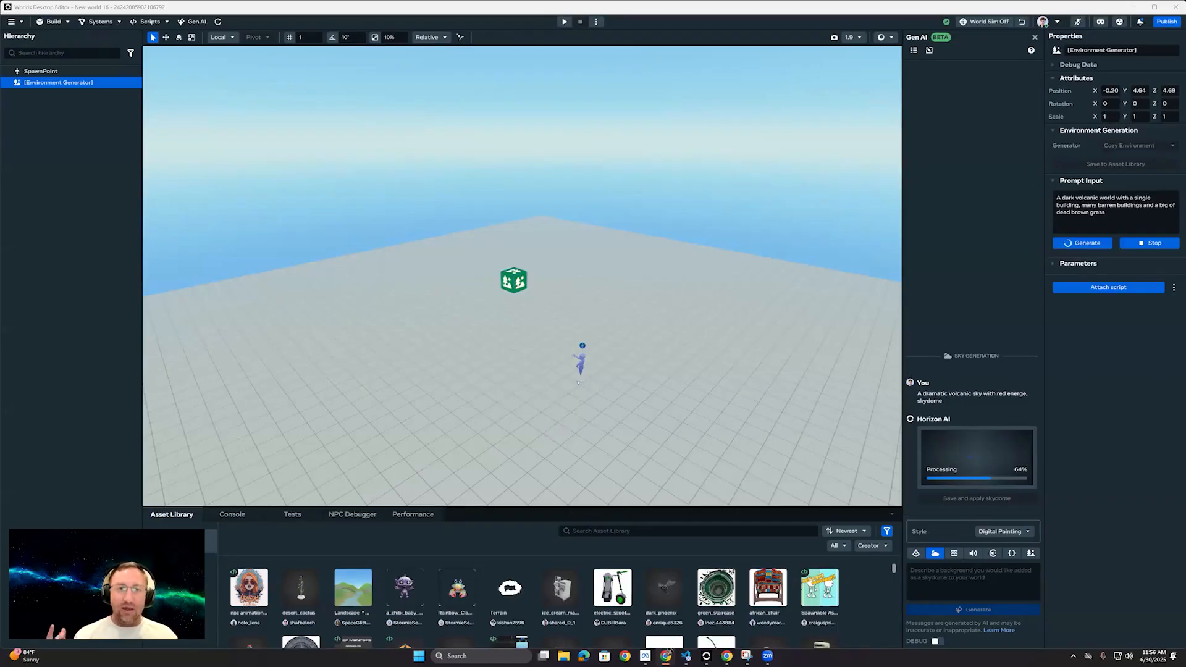
right_click_drag(680, 289, 693, 374)
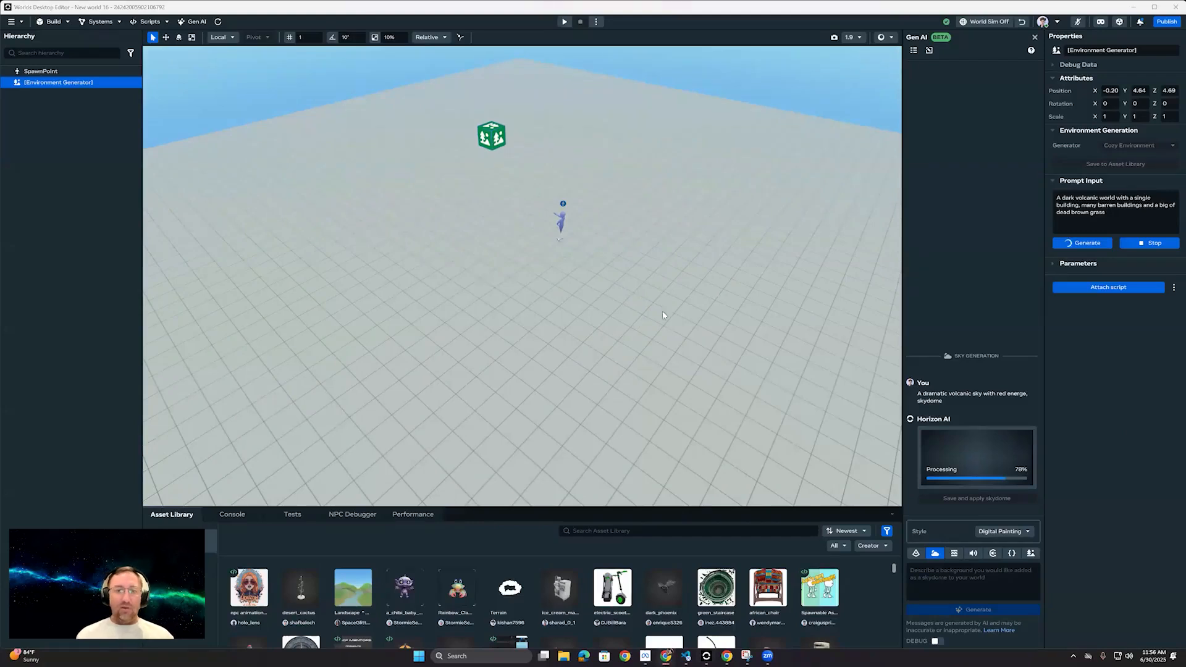
right_click_drag(657, 249, 721, 276)
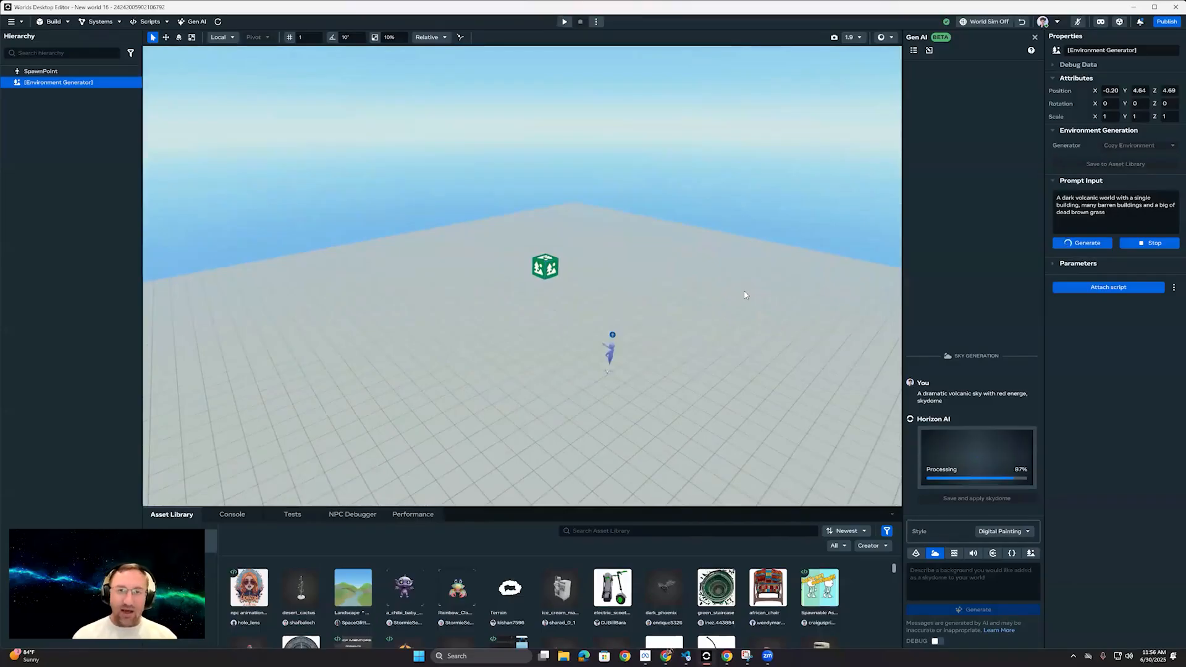
left_click(1155, 243)
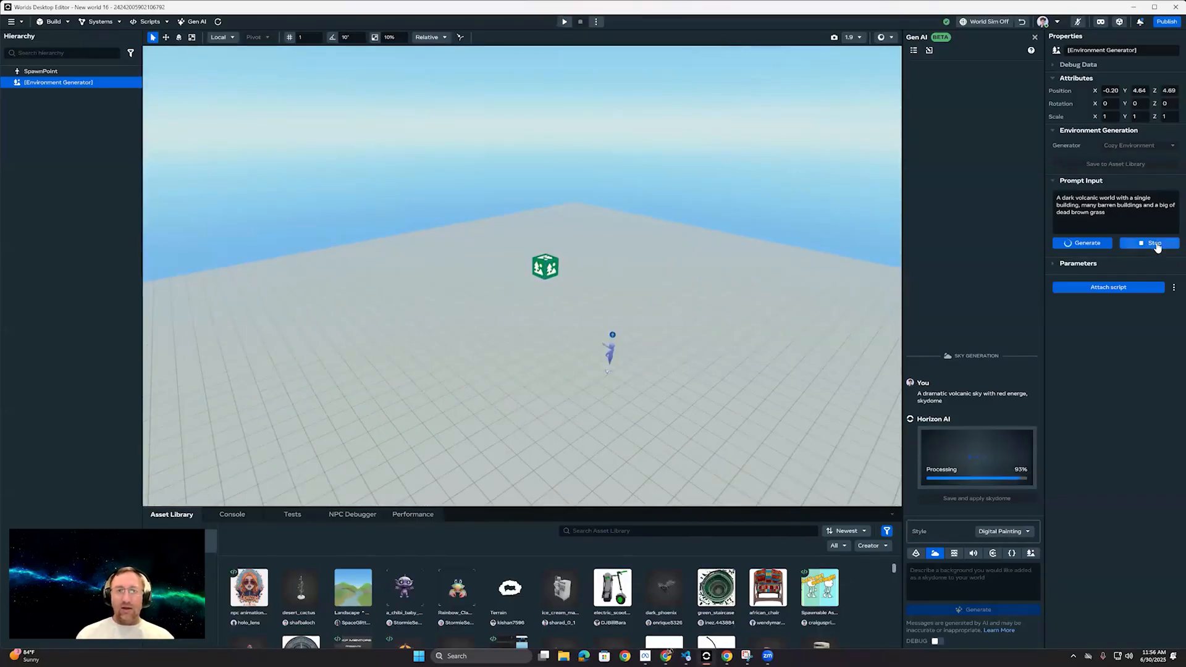
left_click(1064, 198)
type("small")
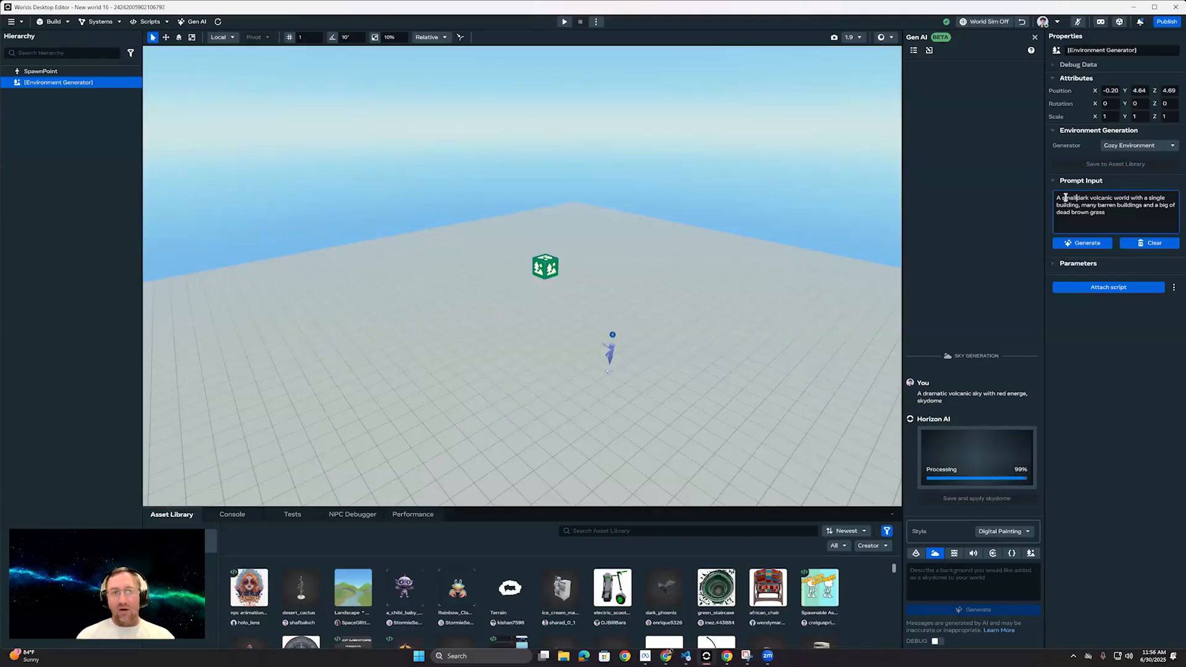
left_click(1141, 221)
left_click(1085, 242)
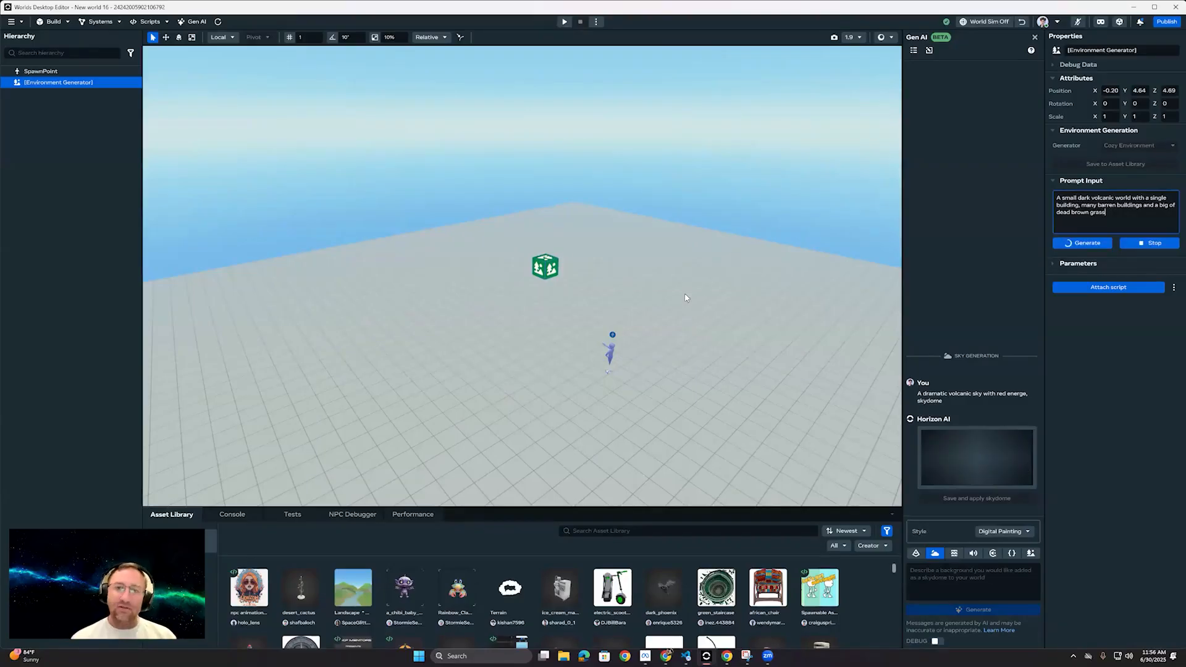
left_click(658, 292)
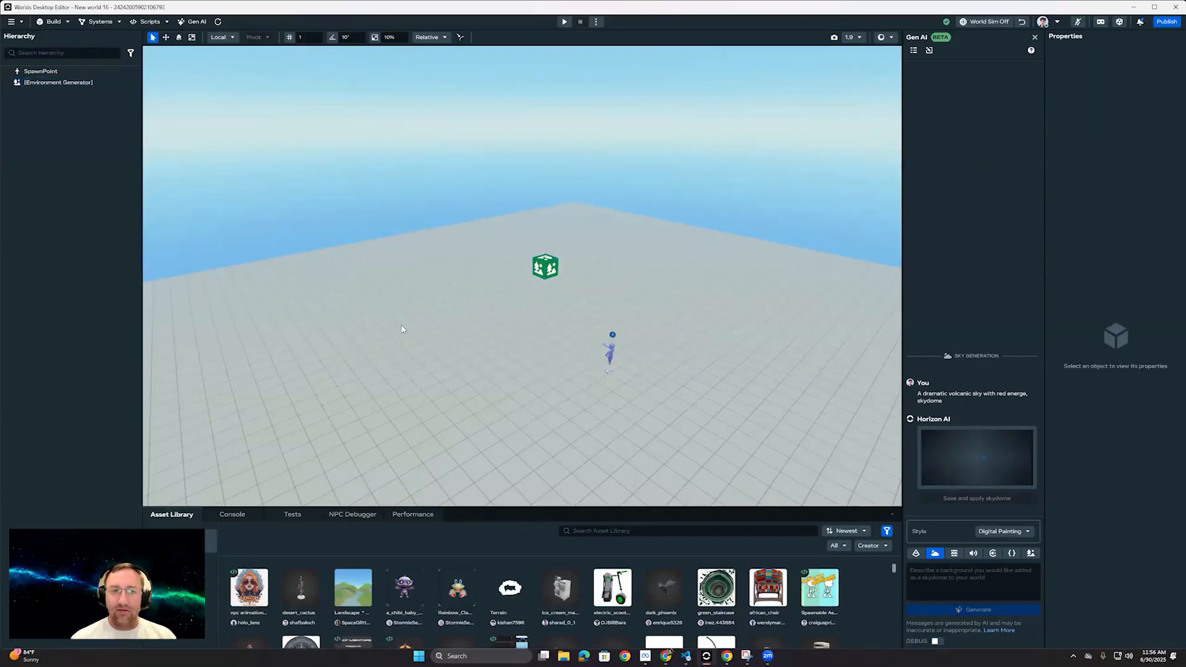
Step: Preview the generated volcanic sky in the world, then save and apply it as the skydome
right_click_drag(706, 252, 797, 310)
left_click(978, 459)
right_click_drag(631, 339, 594, 309)
right_click_drag(446, 303, 1027, 505)
left_click(1028, 503)
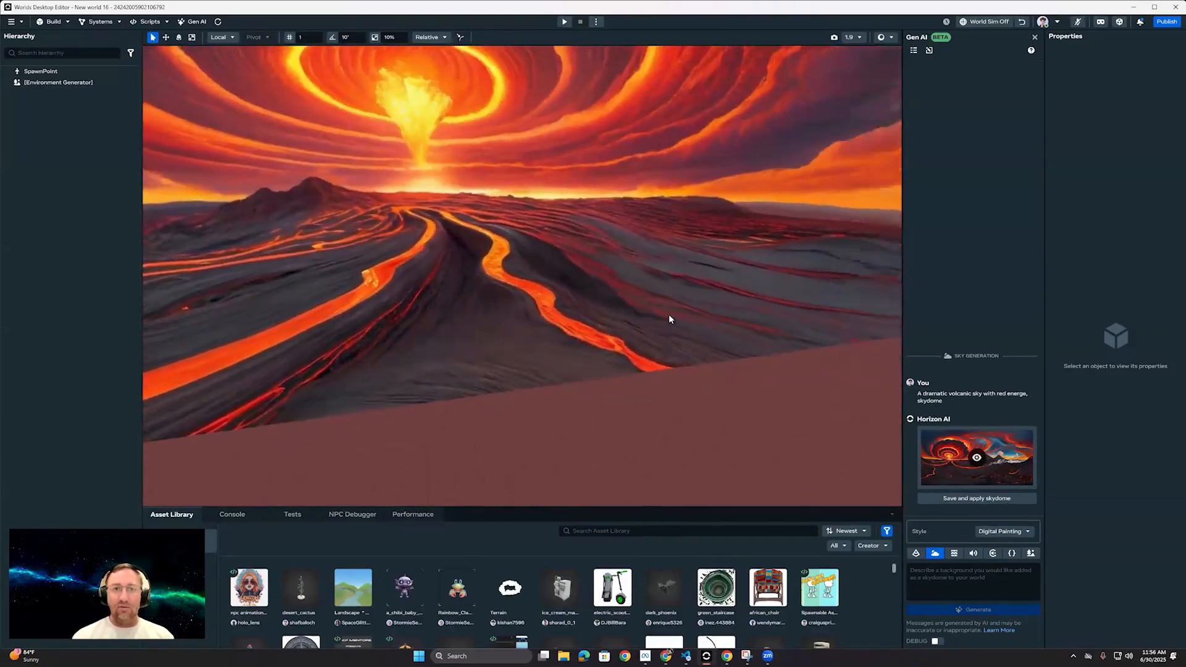
Step: Examine the volcanic skydome from several directions and check the Environment Generator's generation status
right_click_drag(582, 288, 550, 259)
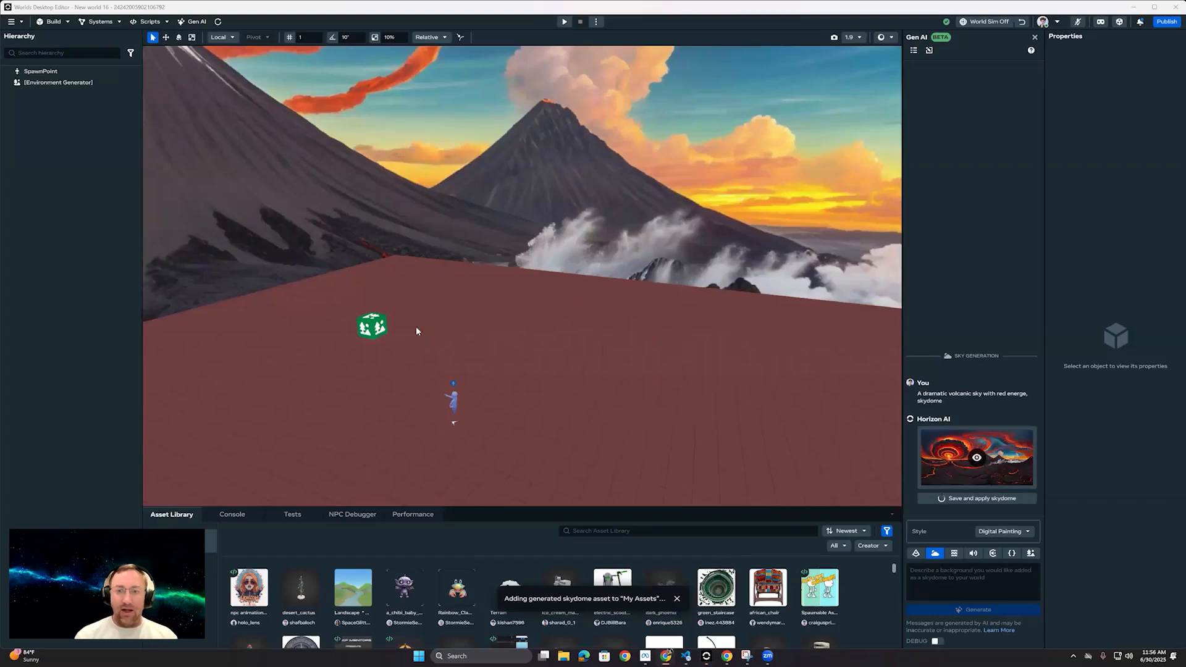
left_click(373, 326)
left_click(626, 317)
right_click_drag(624, 314, 554, 301)
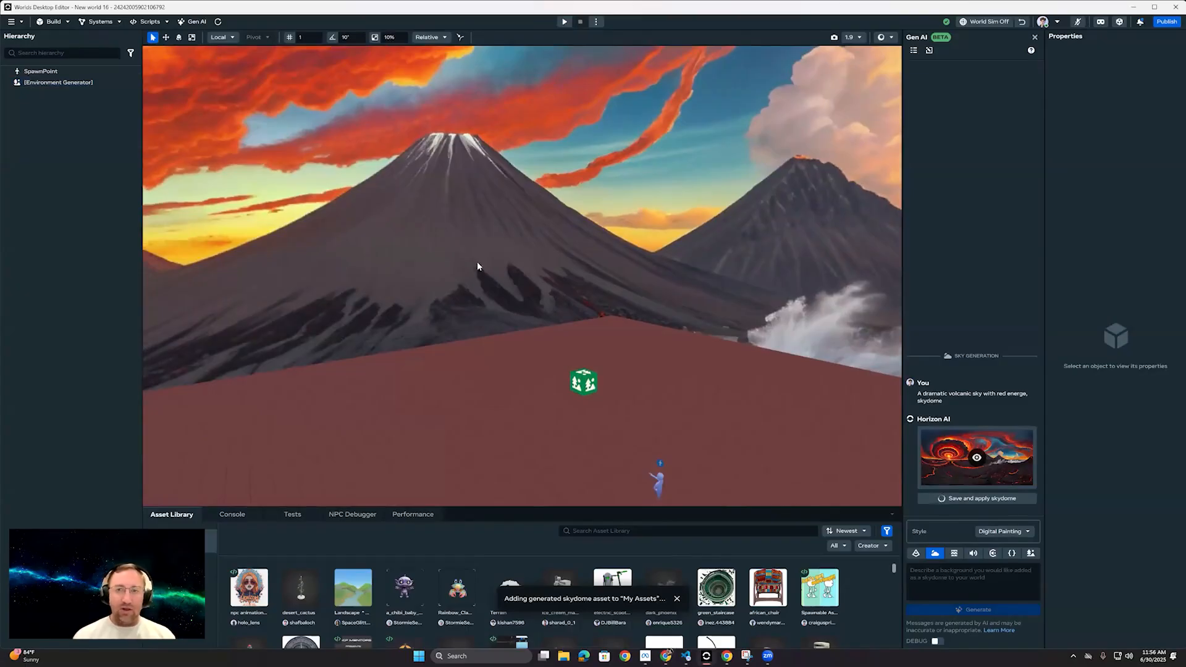
right_click_drag(477, 266, 482, 292)
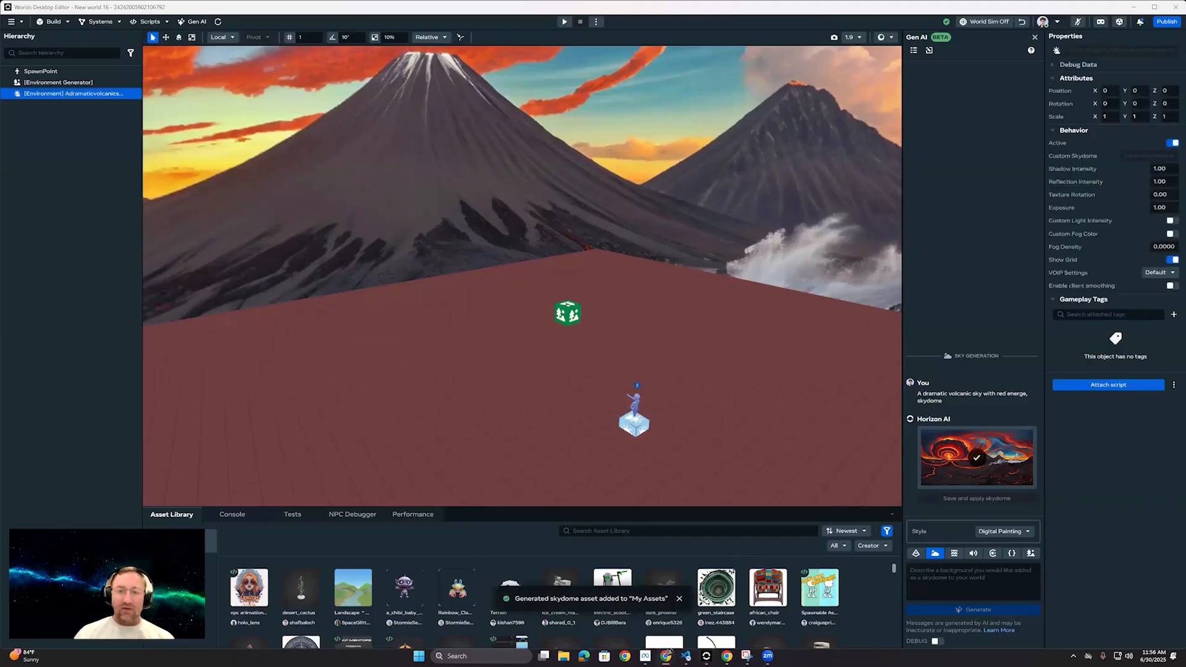
right_click_drag(603, 253, 722, 293)
left_click(87, 81)
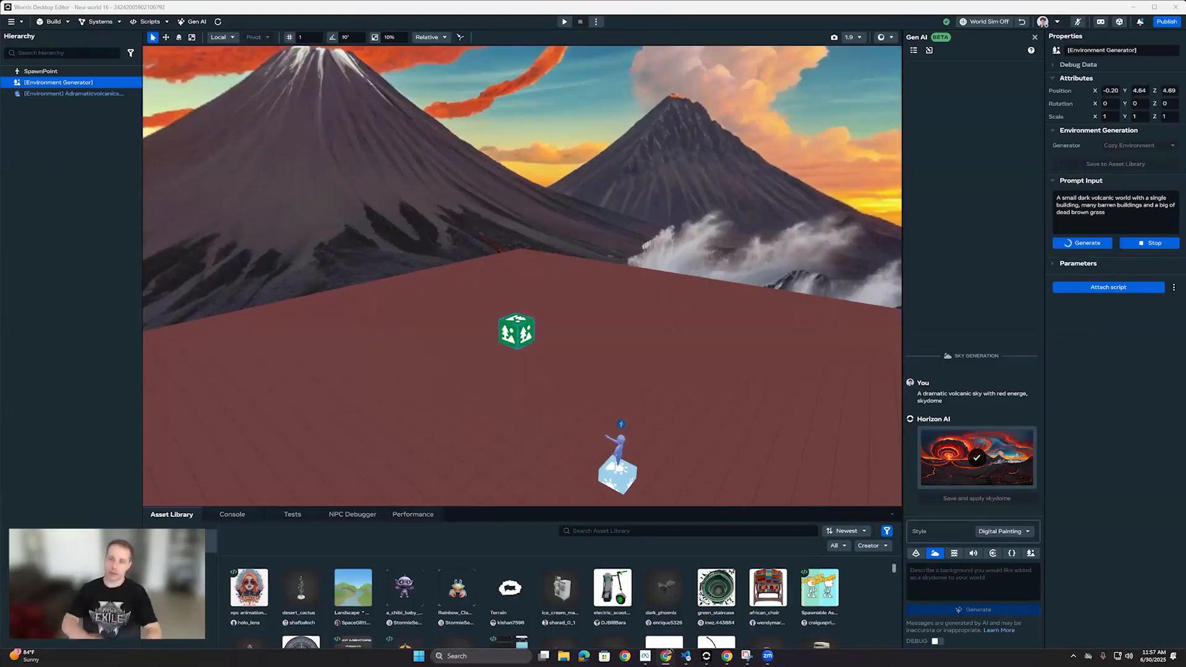
mouse_move(665, 287)
right_mouse_down()
mouse_move(618, 272)
mouse_move(647, 291)
right_mouse_up()
right_click_drag(636, 359, 662, 389)
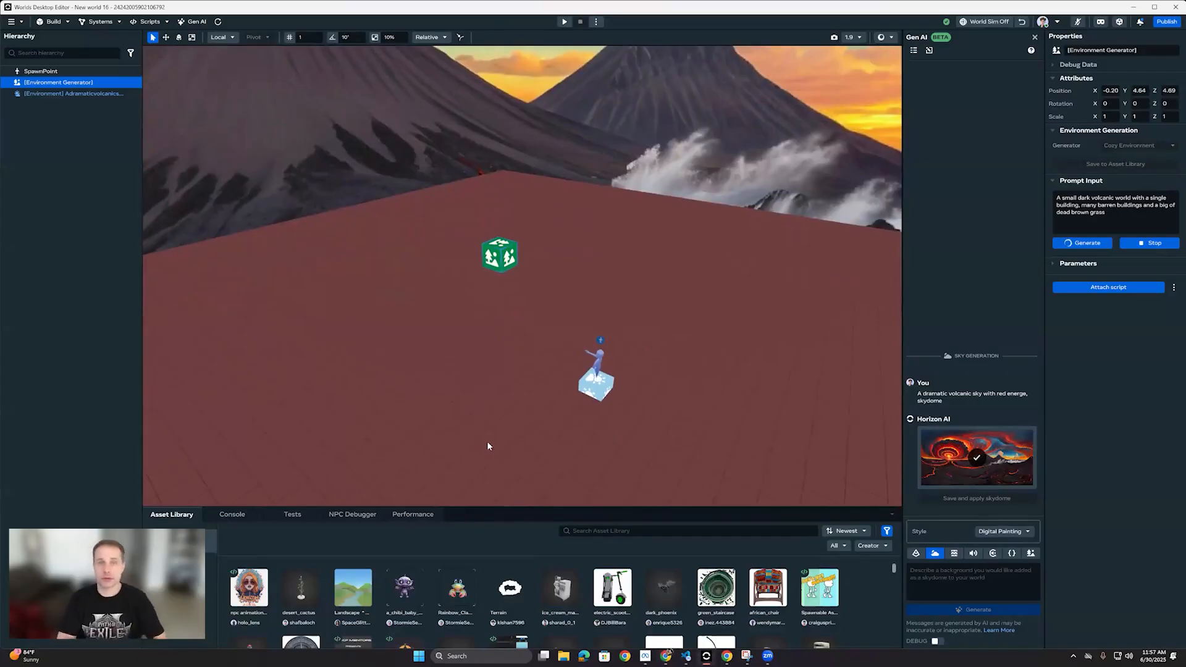
left_click(299, 260)
right_click_drag(300, 231, 226, 201)
key("s")
key("s")
right_click_drag(522, 151, 534, 199)
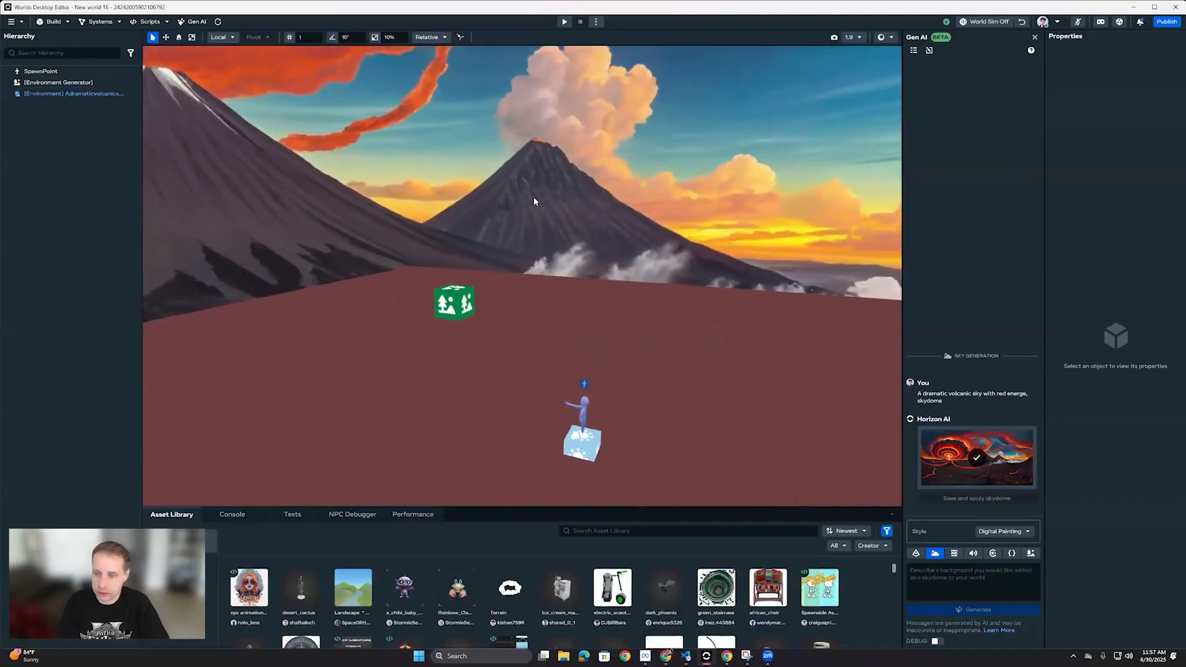
Step: Lower the Environment Generator gizmo toward the ground to a Y position of about 1.63
left_click(463, 311)
left_click(166, 37)
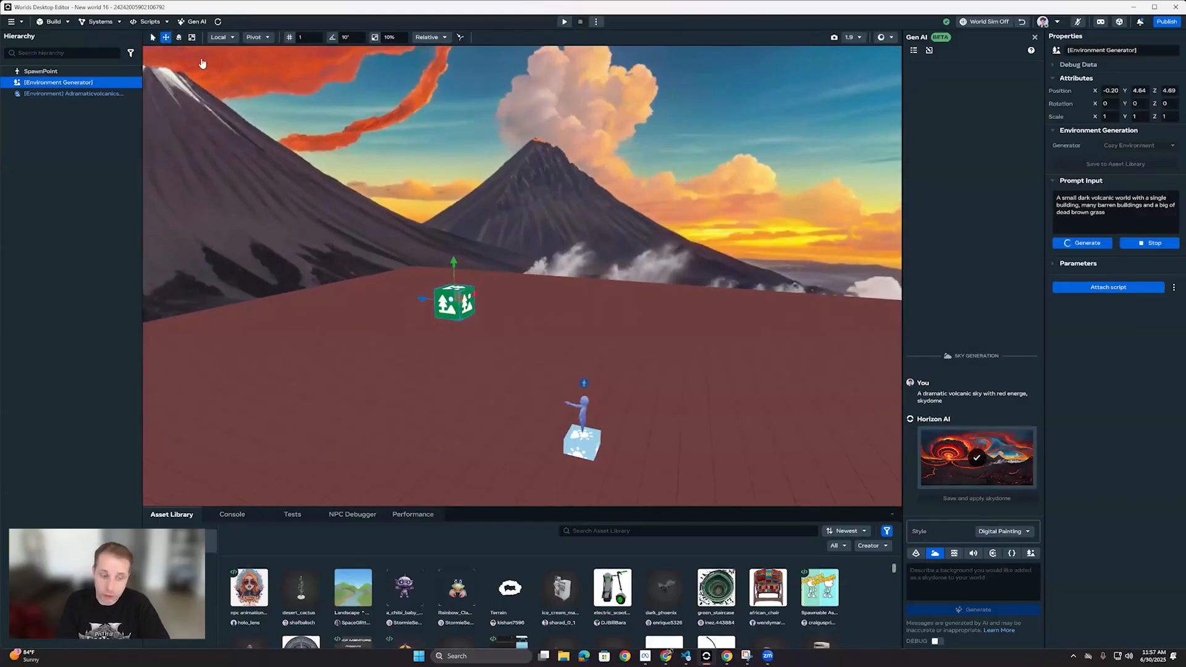
left_click_drag(454, 264, 454, 348)
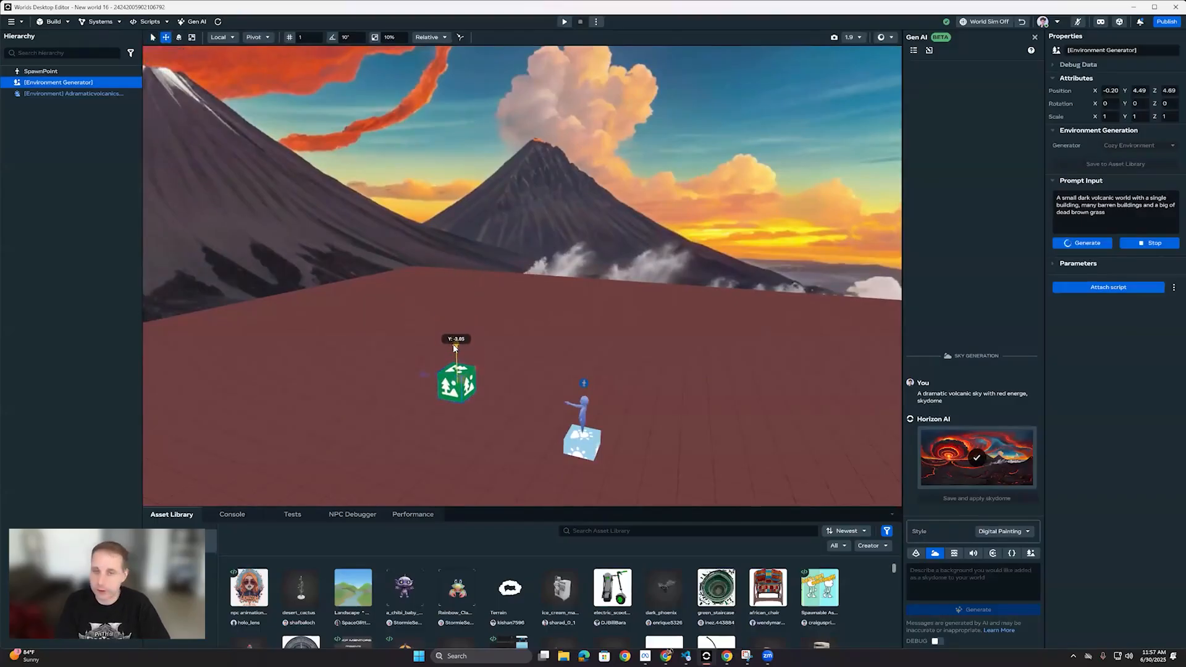
left_click(649, 318)
right_click_drag(647, 320, 593, 320)
key("w")
key("d")
key("s")
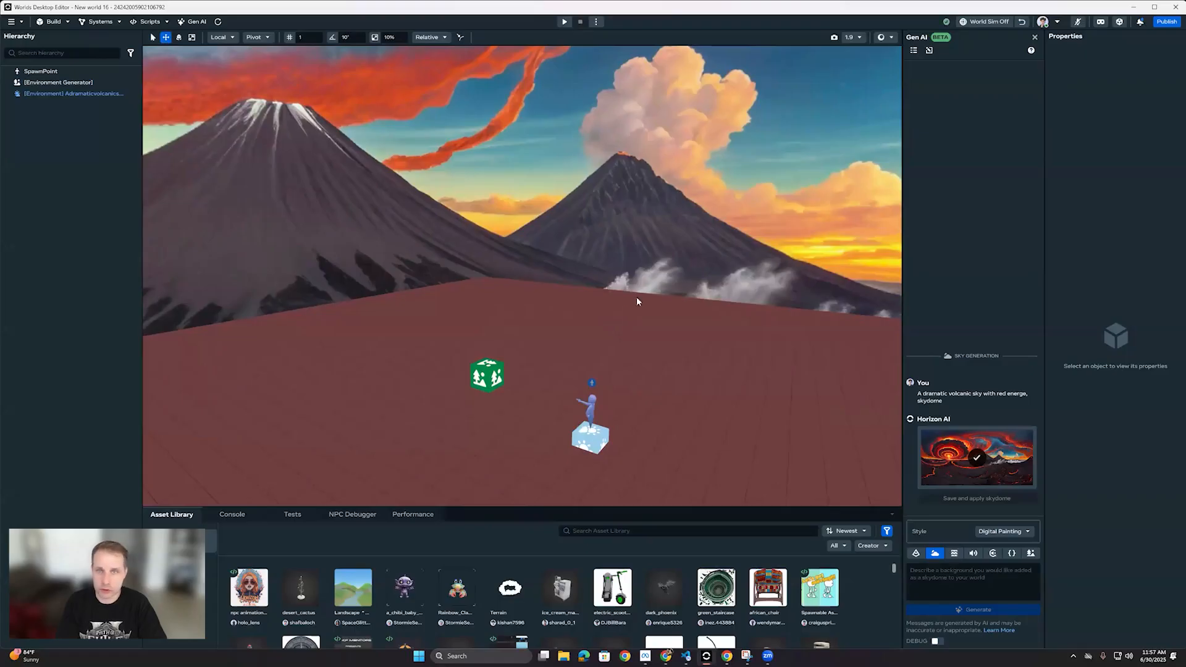
Step: Check the Environment Generator's status and examine the generated volcanic environment from farther back at camera speed 5.0
left_click(497, 380)
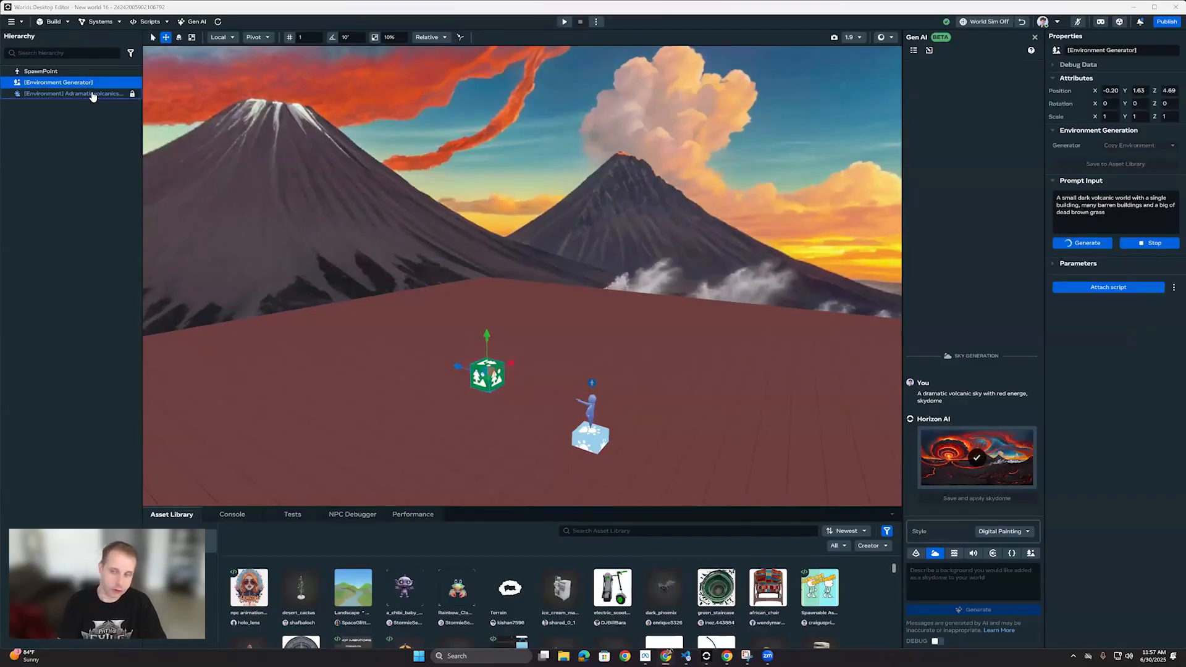
right_click_drag(612, 228, 616, 229)
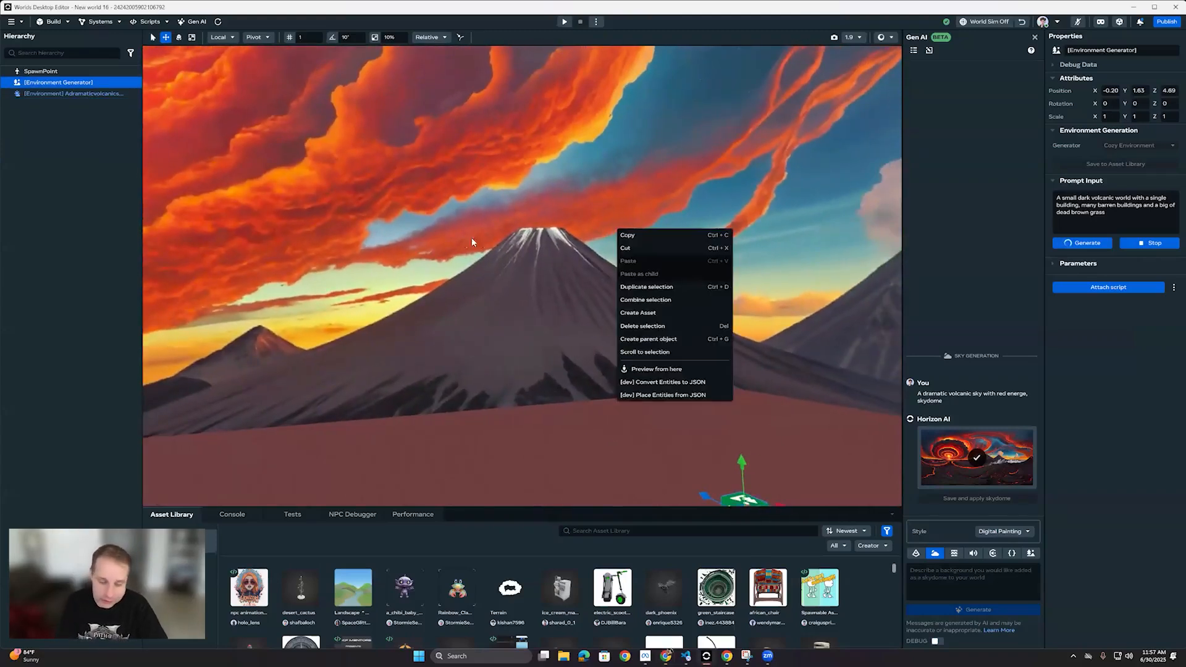
left_click(572, 339)
right_click_drag(670, 444, 673, 461)
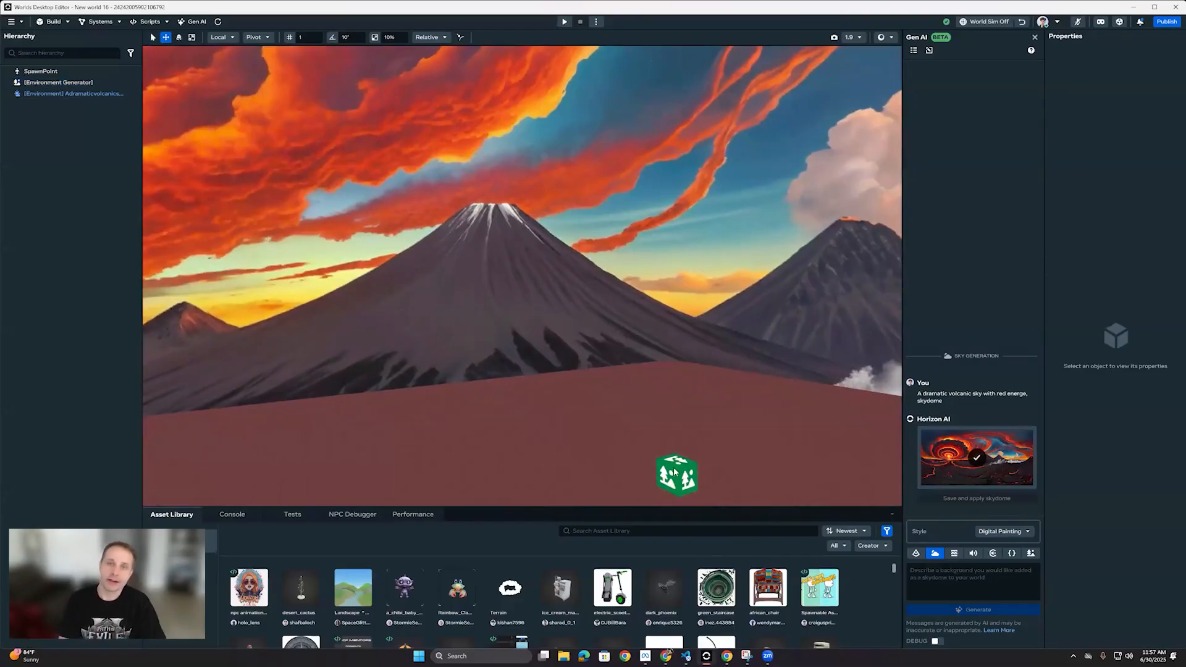
left_click(676, 470)
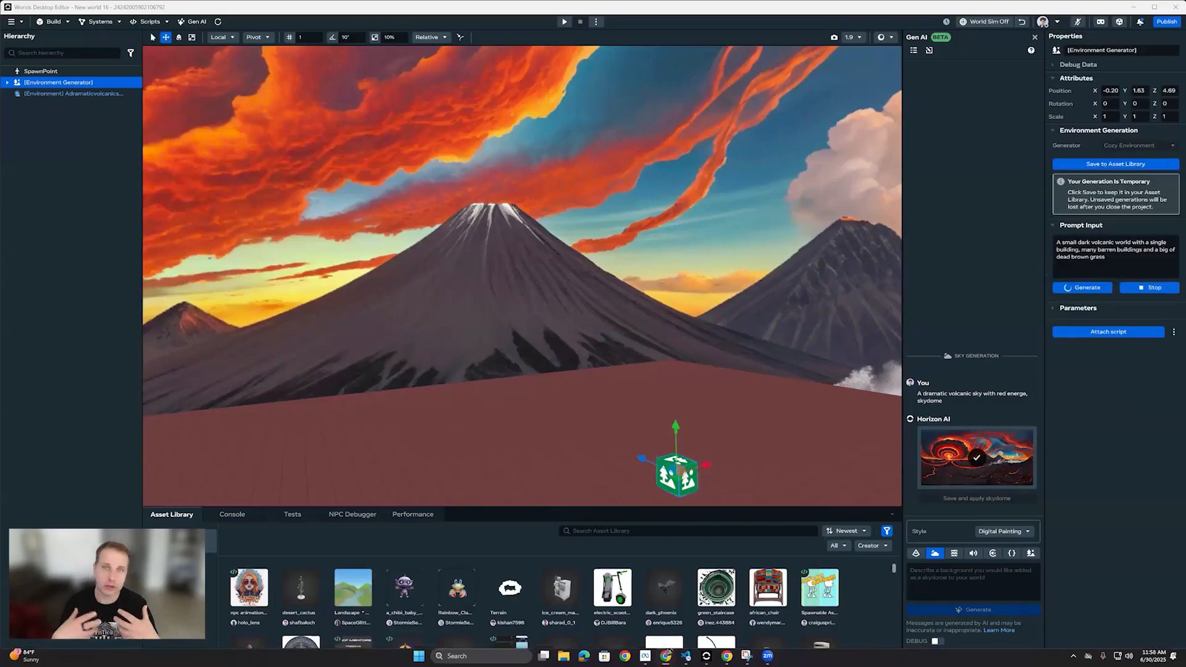
right_click_drag(468, 257, 546, 191)
scroll(479, 262, "up", 10)
scroll(724, 258, "up", 5)
key("s")
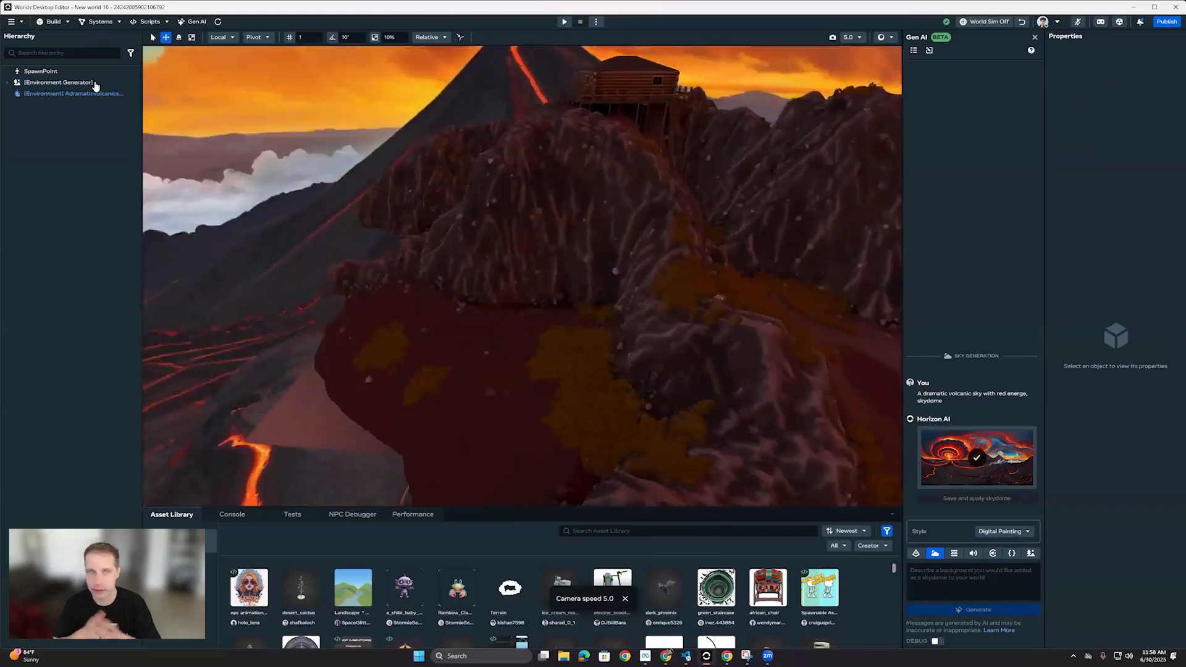
Step: Turn off Show Grid for the volcanic skydome's environment object
right_click_drag(96, 87, 97, 97)
left_click(97, 94)
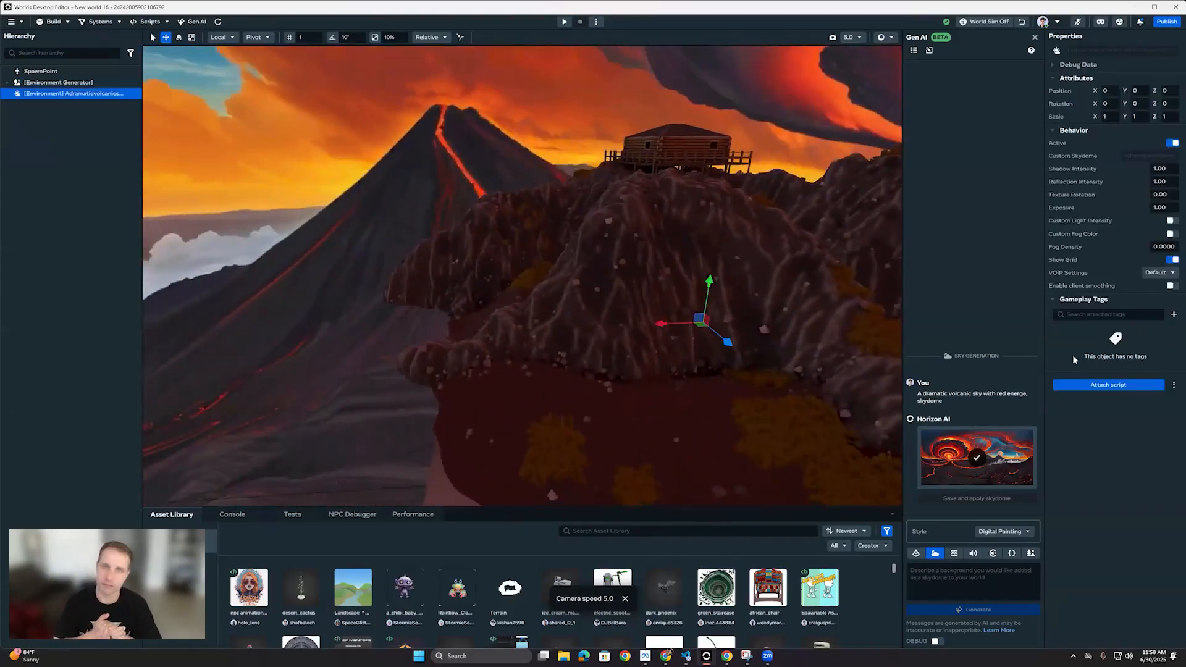
left_click(1174, 264)
Step: Duplicate the generated terrain, place and rotate the copy beside the original, and stretch its height to about 1.9 scale
right_click_drag(625, 254, 579, 314)
left_click(454, 296)
left_click(544, 360)
left_click_drag(593, 304, 367, 266)
key("r")
left_click_drag(364, 199, 345, 168)
left_click_drag(369, 270, 426, 255)
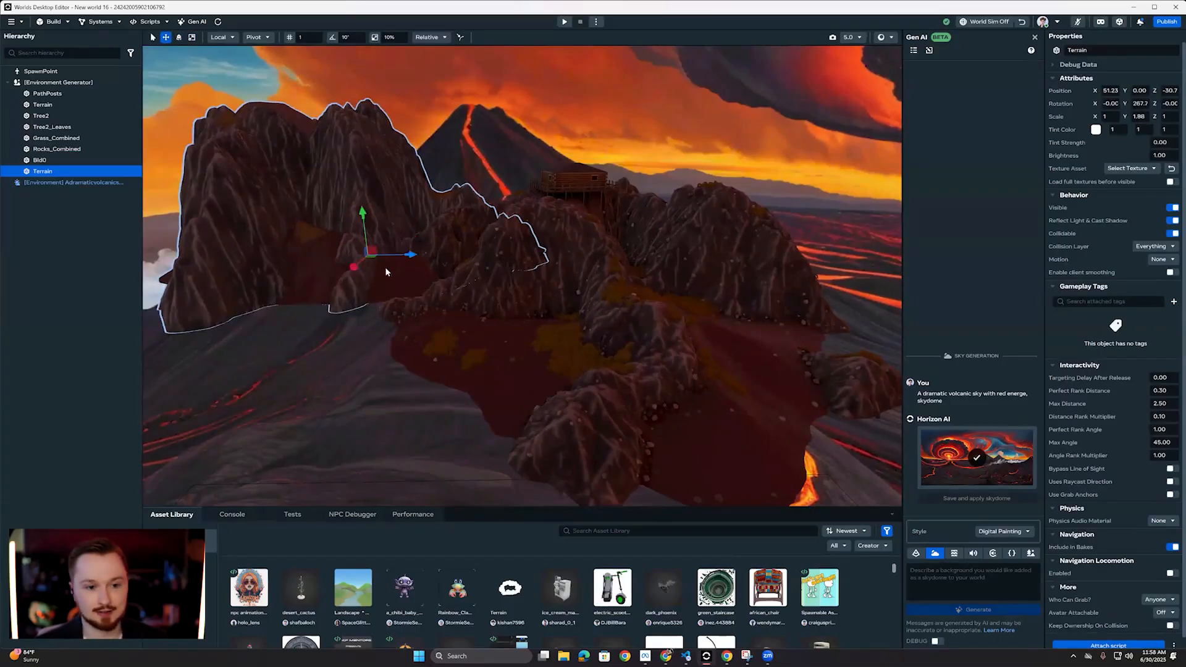
Step: Duplicate the stretched terrain piece, move the copy in front of the island, and rotate it to extend the landscape
key("ctrl+d")
right_click_drag(410, 229, 388, 234)
key("s")
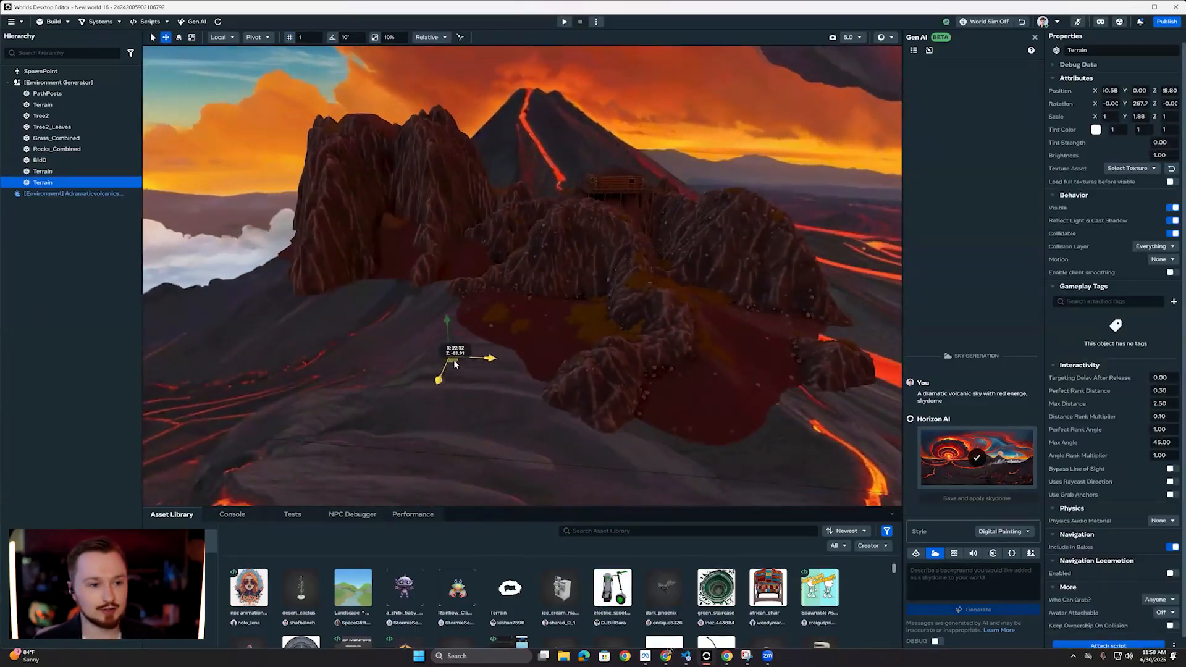
key("e")
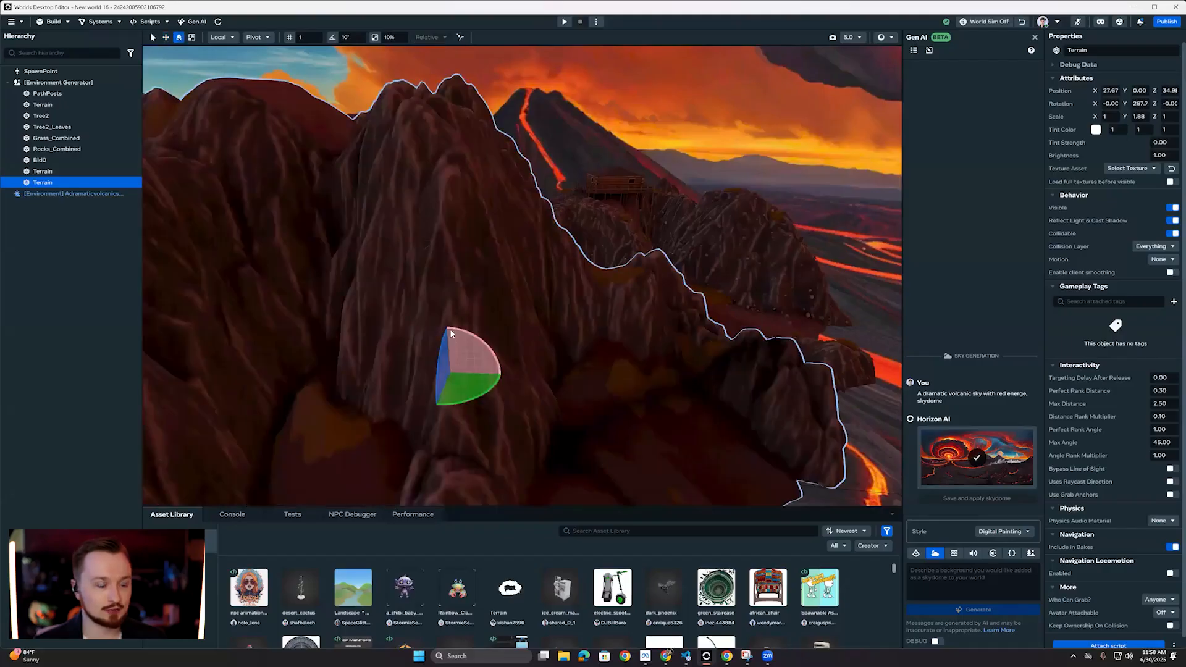
left_click_drag(449, 346, 467, 290)
Step: Duplicate a terrain piece again, place the rotated copy beyond the island near the cabin, and flatten its height scale to 0.80
key("w")
key("e")
key("w")
key("ctrl+d")
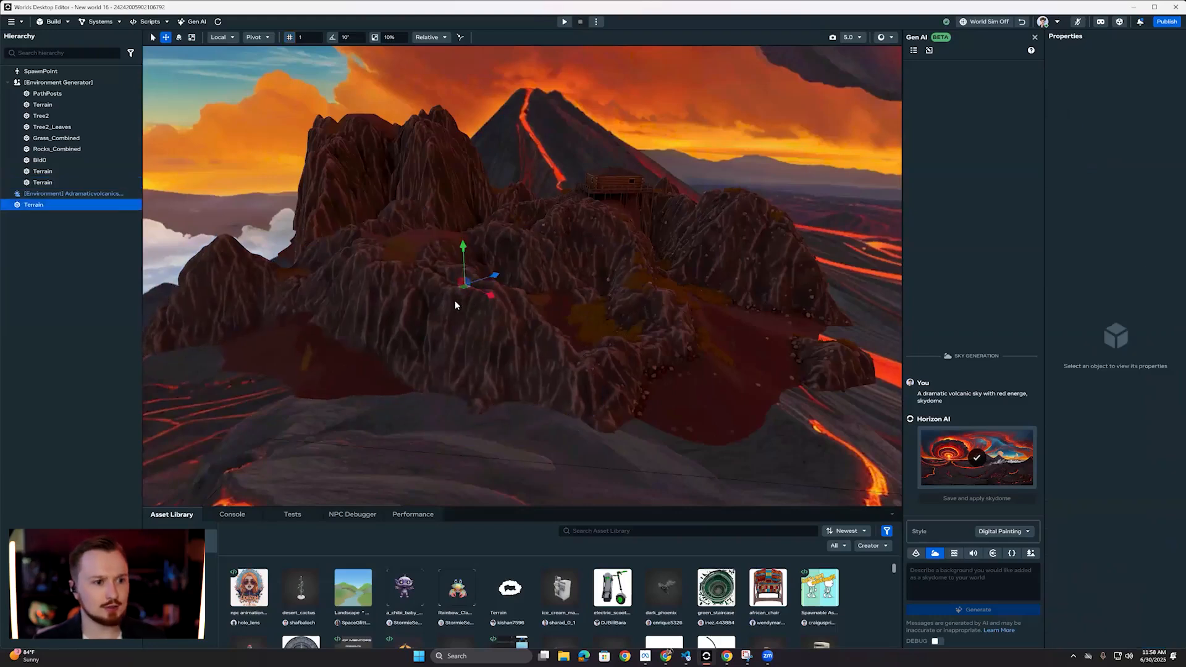
left_click(462, 288)
left_click_drag(462, 287, 957, 290)
left_click(75, 194)
Step: Preview the world from a spot on the terrain, examine the volcanic sky as the avatar, and exit the preview
right_click(394, 241)
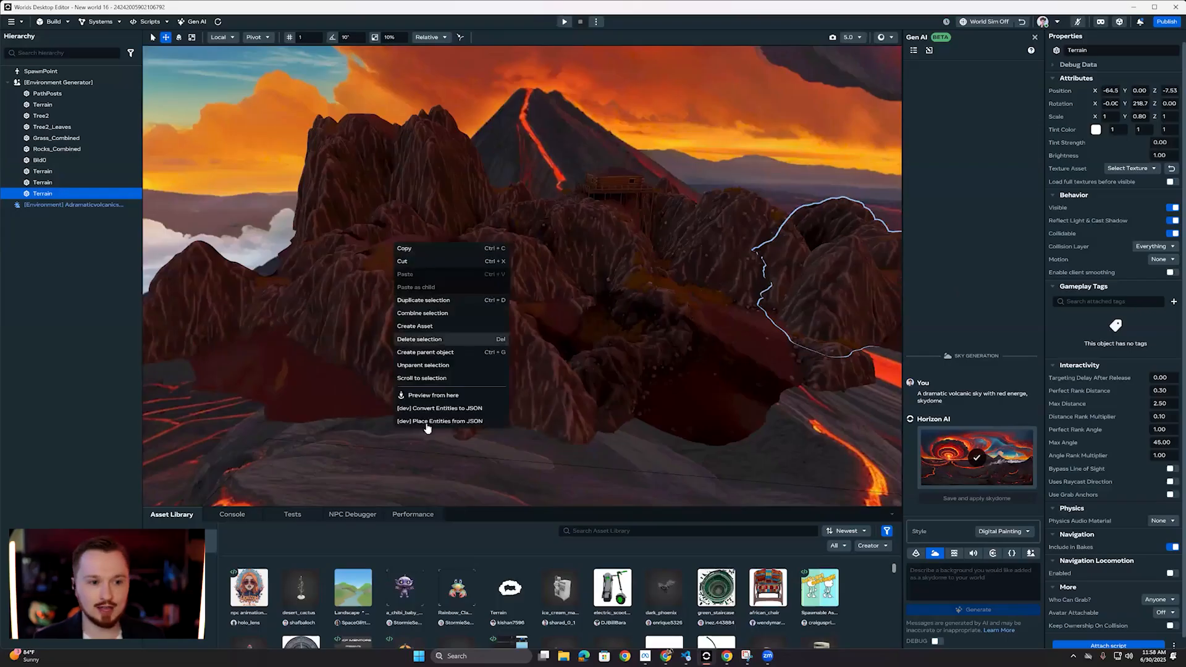
left_click(433, 395)
key("w")
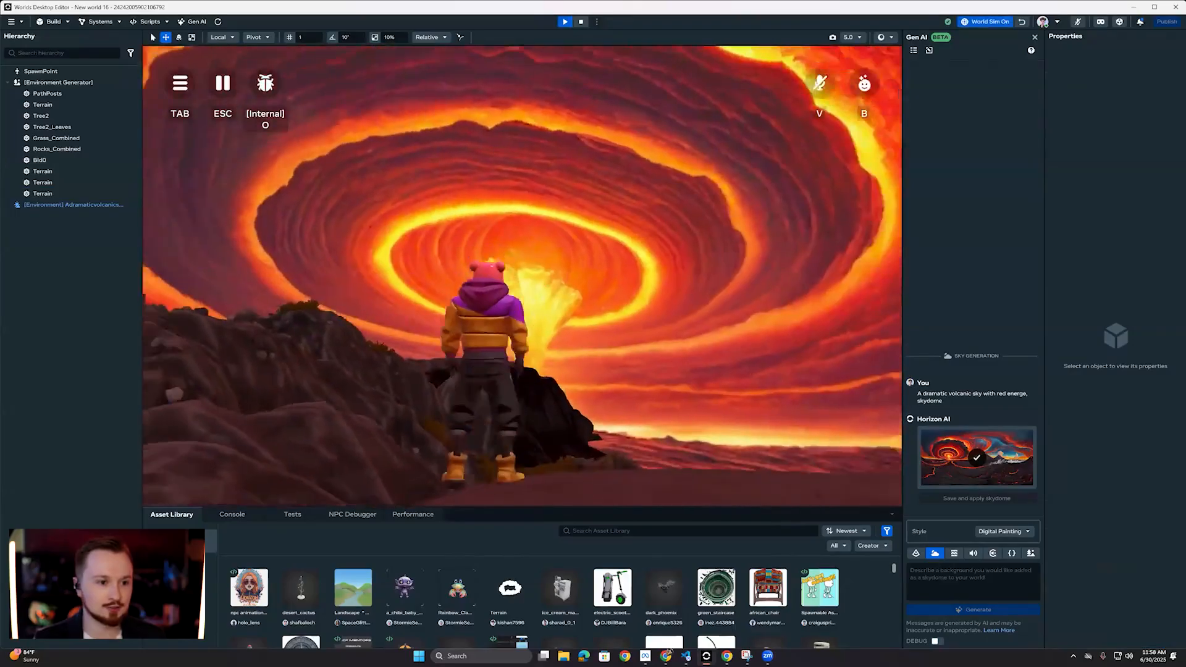
key("w")
key("Escape")
Step: Move and rotate the flattened terrain copy toward the erupting part of the sky, and enlarge it to about 2.27 × 1.74 × 2.27 scale
right_click_drag(562, 263, 557, 211)
left_click(543, 241)
left_click_drag(516, 238, 791, 253)
key("w")
key("r")
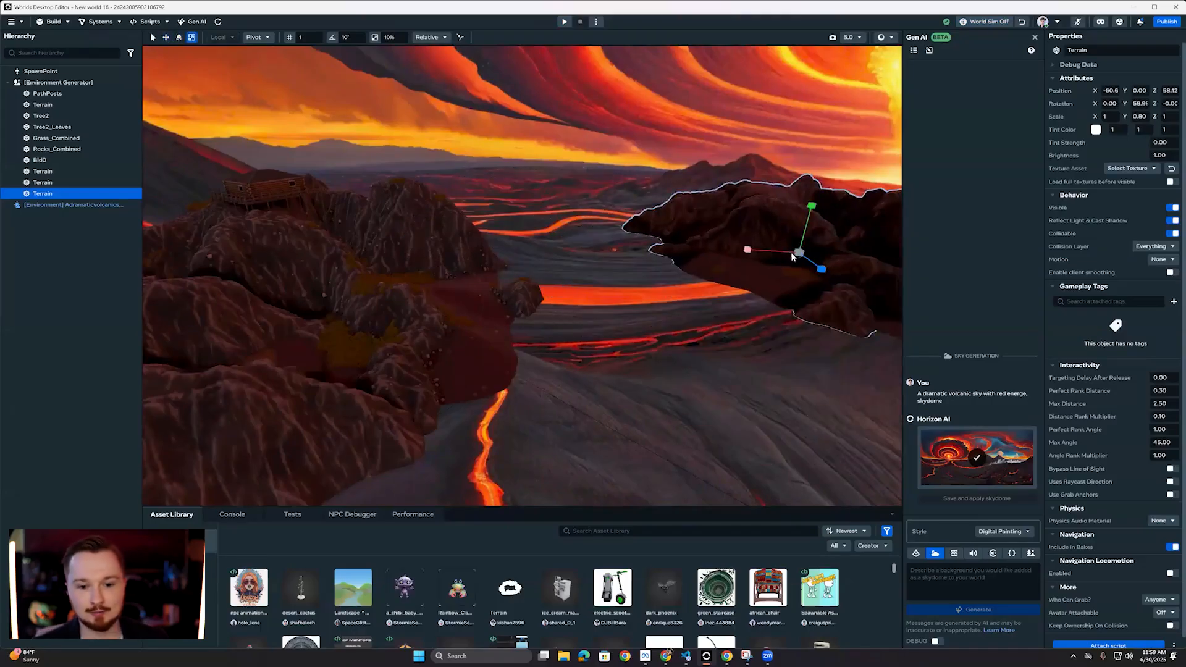
left_click_drag(853, 228, 791, 216)
right_click_drag(792, 216, 517, 254)
Step: Join the enlarged terrain copy to the island by shifting it closer, lowering it to about -7.48, and rotating it to about 78°
key("w")
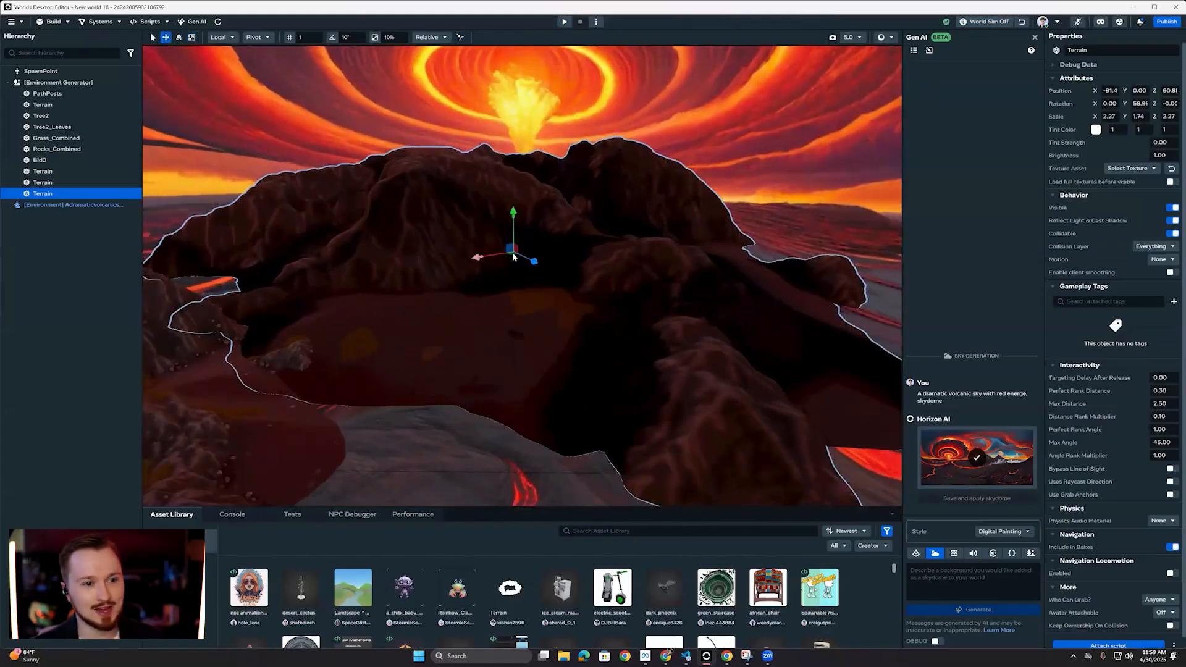
left_click_drag(558, 244, 435, 304)
right_click_drag(281, 287, 239, 282)
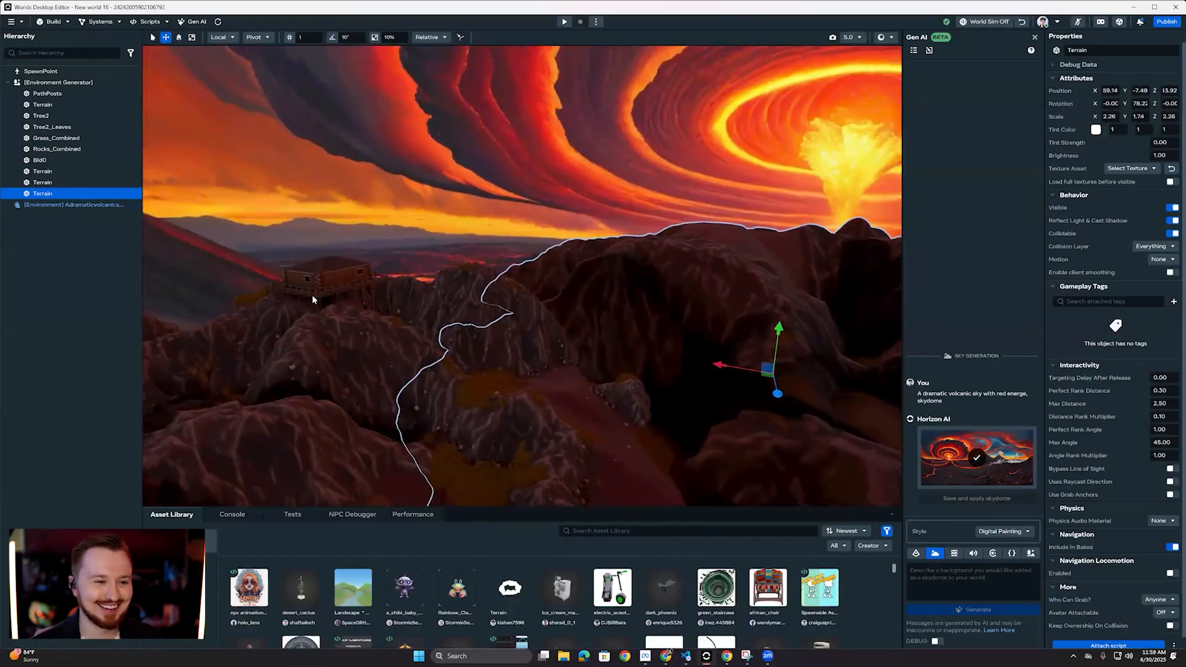
Step: Raise the camera speed to 6.5, preview the world from the rocks below the cabin, run toward it, and exit the preview
right_click_drag(352, 282, 470, 284)
scroll(350, 278, "up", 3)
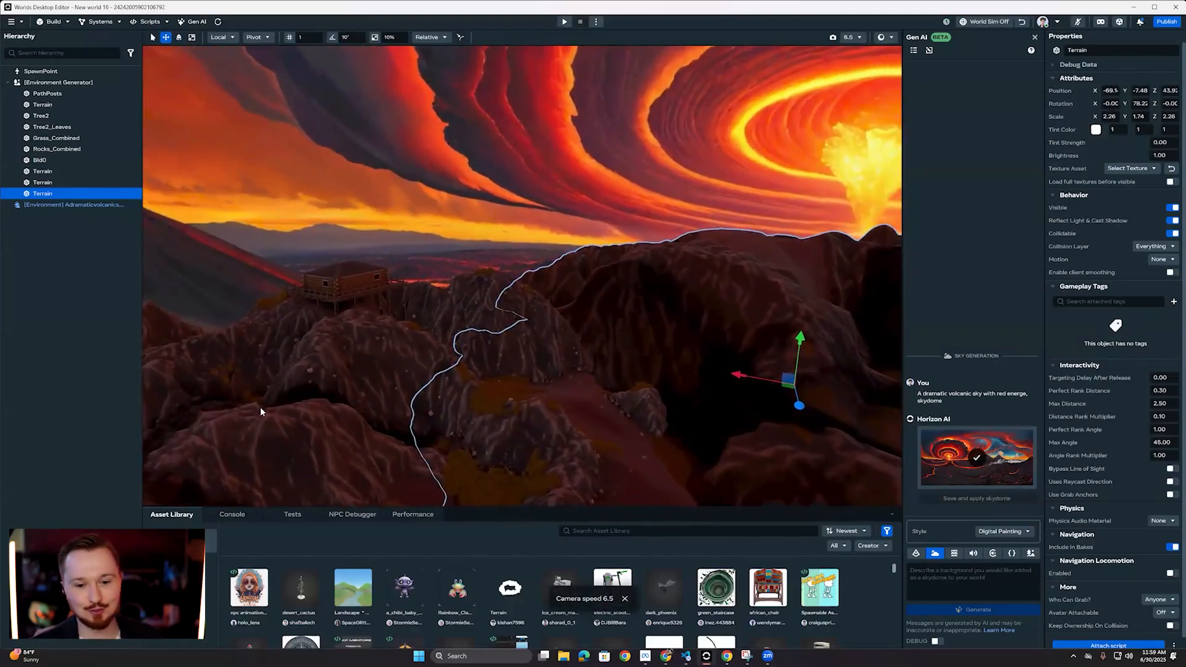
right_click(213, 420)
left_click(247, 577)
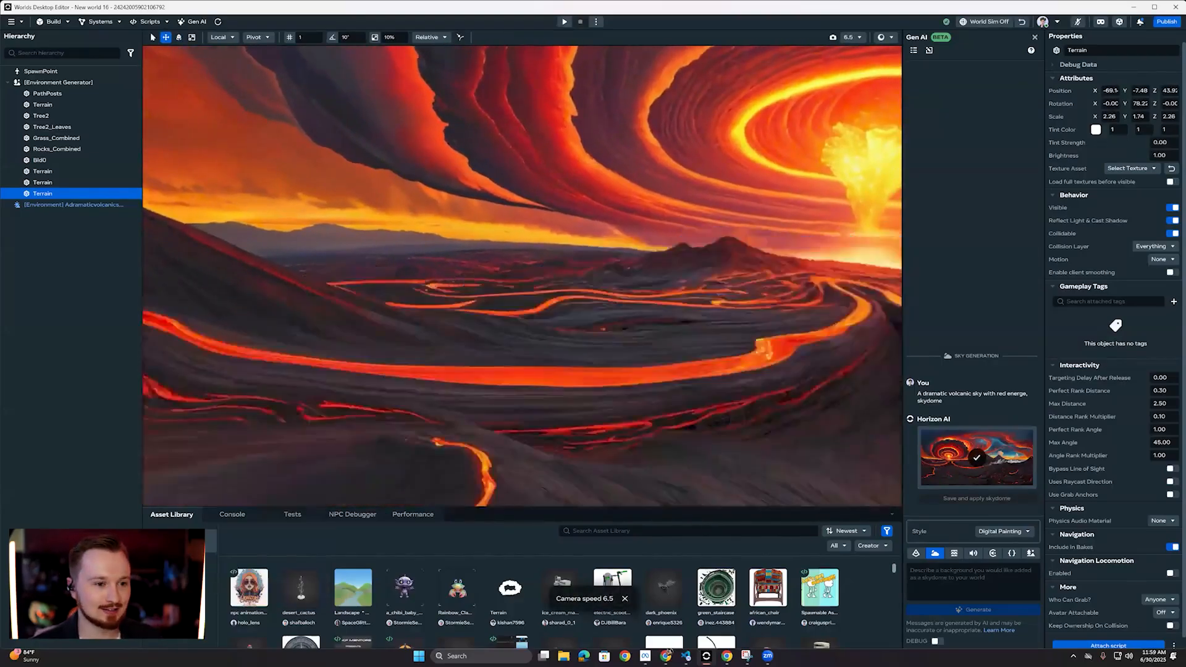
key("w")
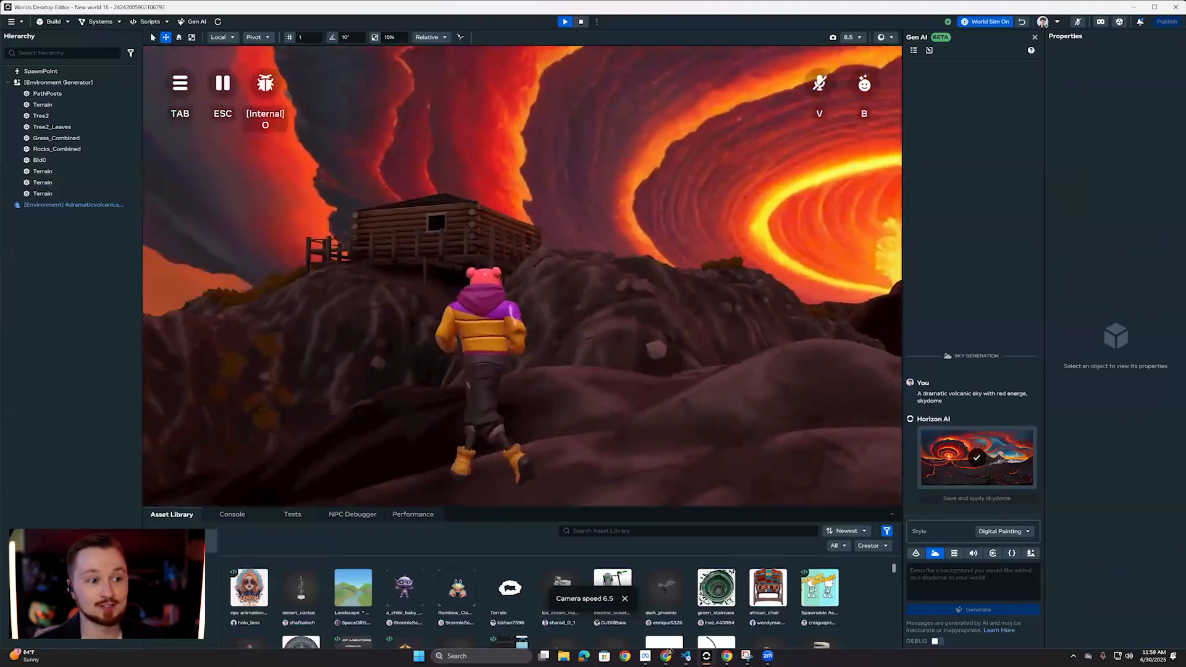
key("Escape")
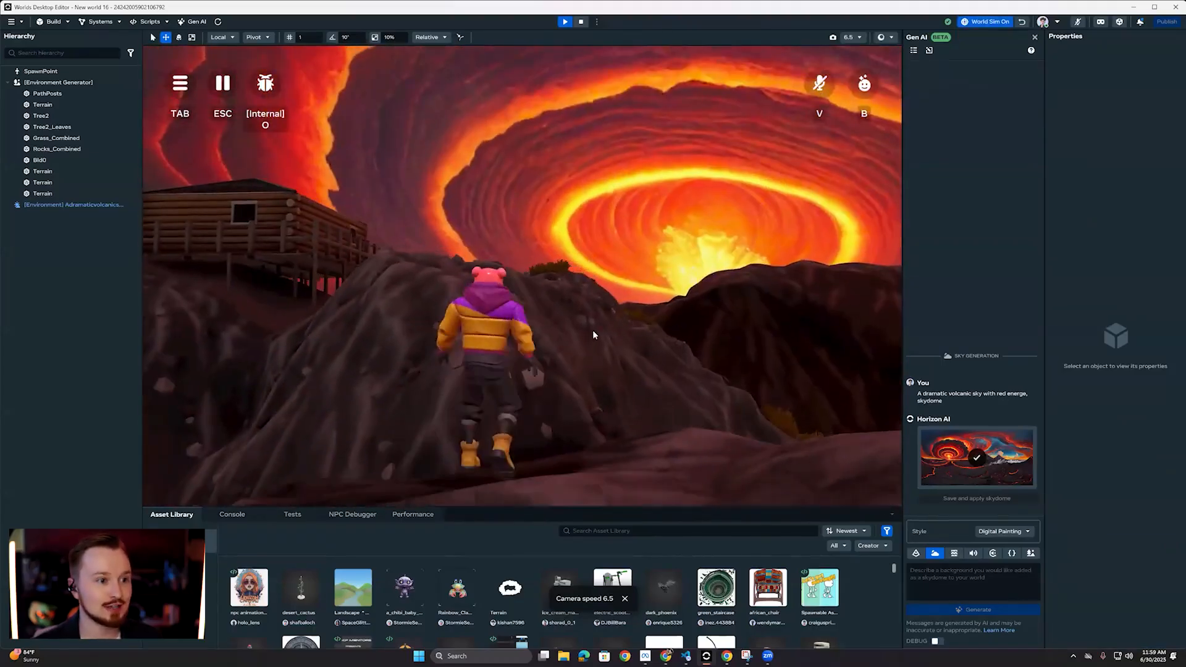
Step: Raise the camera speed to 10.0, preview the world beside the cabin, examine its porch, interior and window view, and exit the preview
key("w")
right_click_drag(400, 361, 541, 381)
scroll(392, 357, "up", 7)
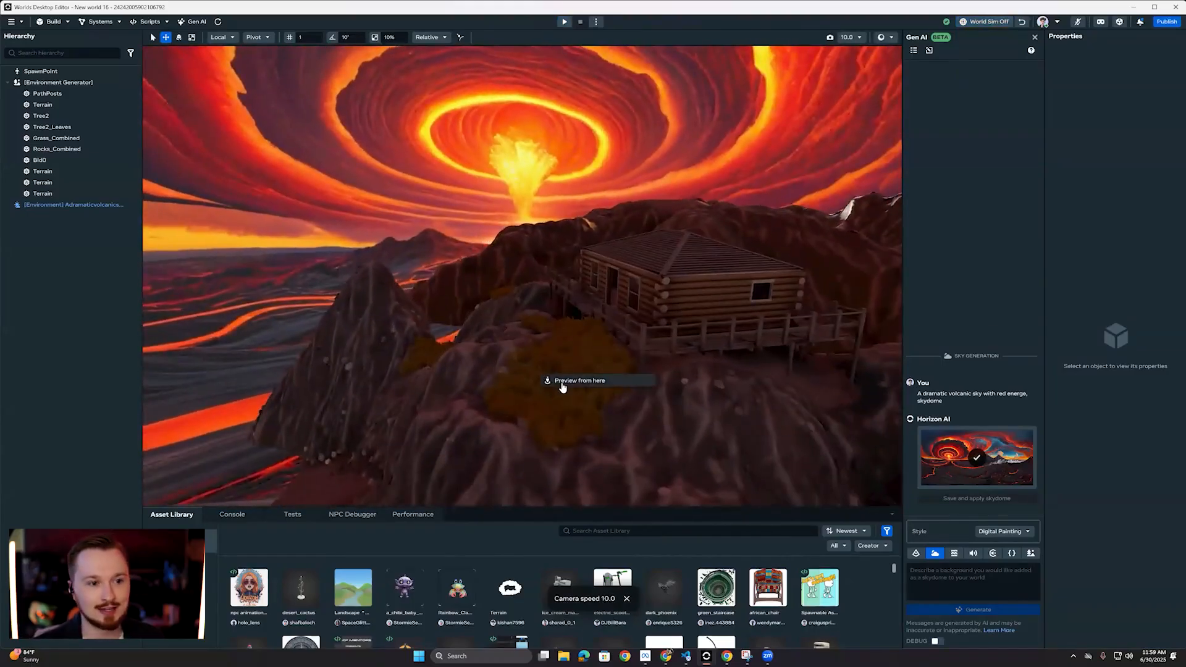
left_click(562, 381)
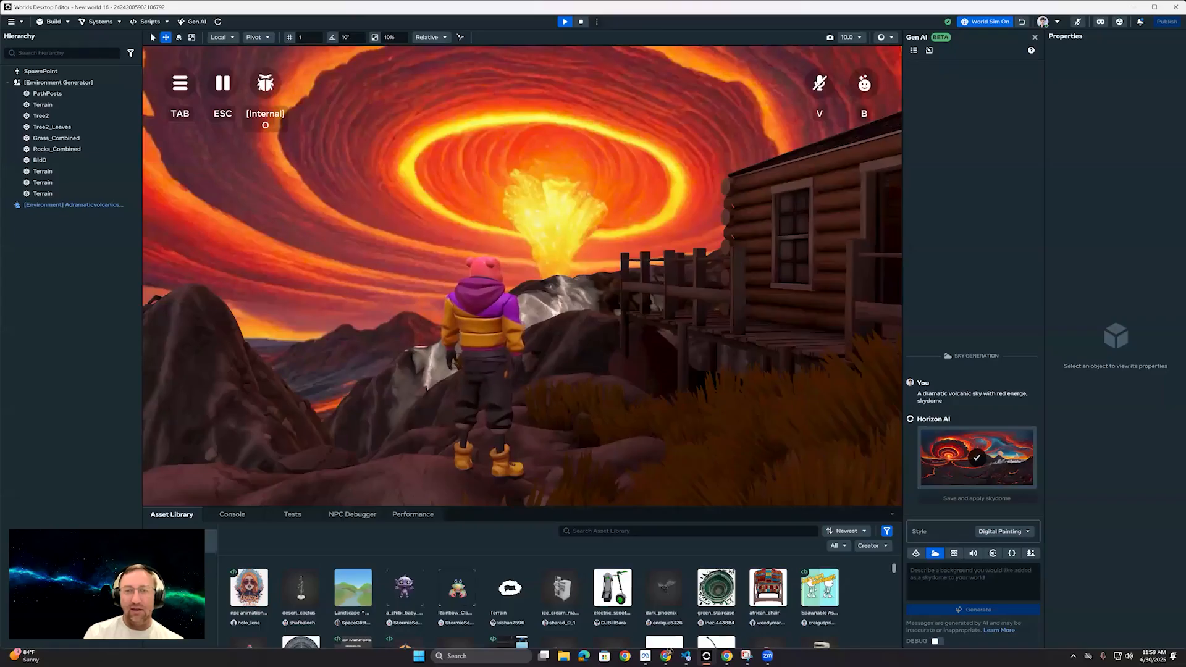
key("w")
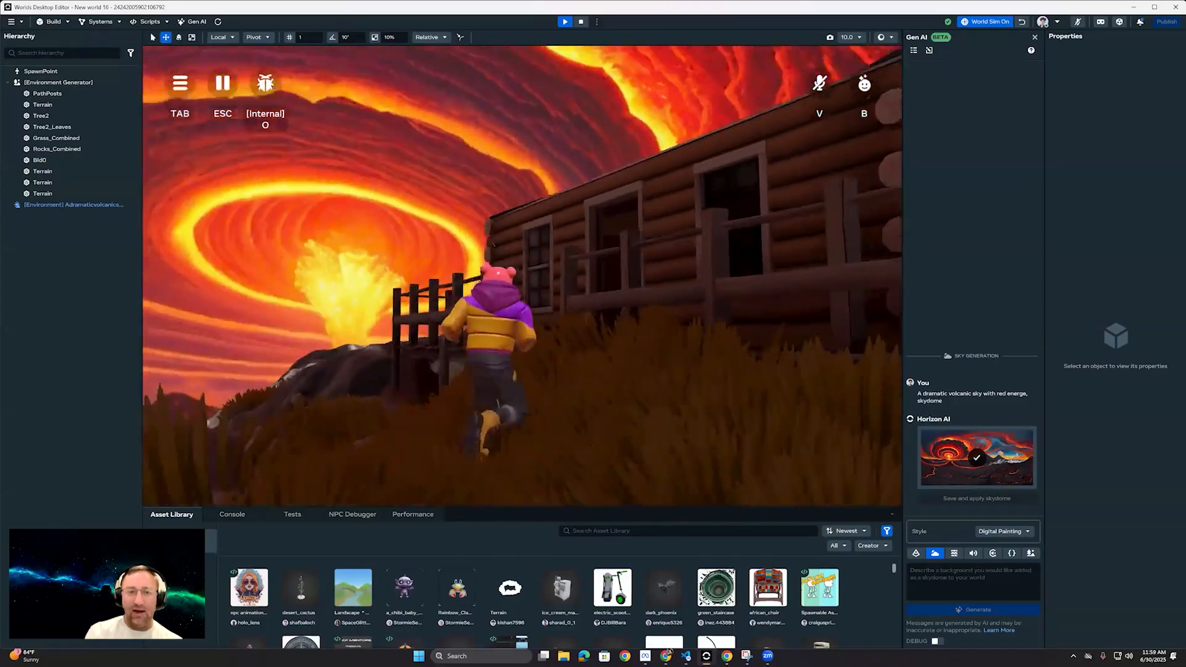
key("space")
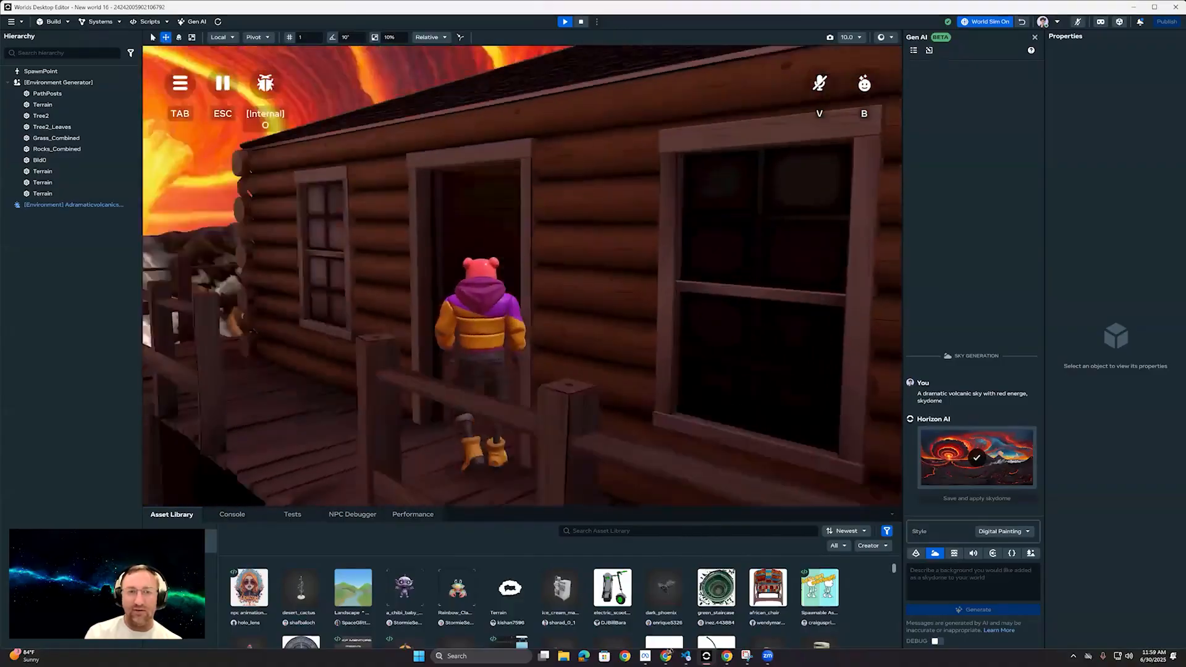
key("w")
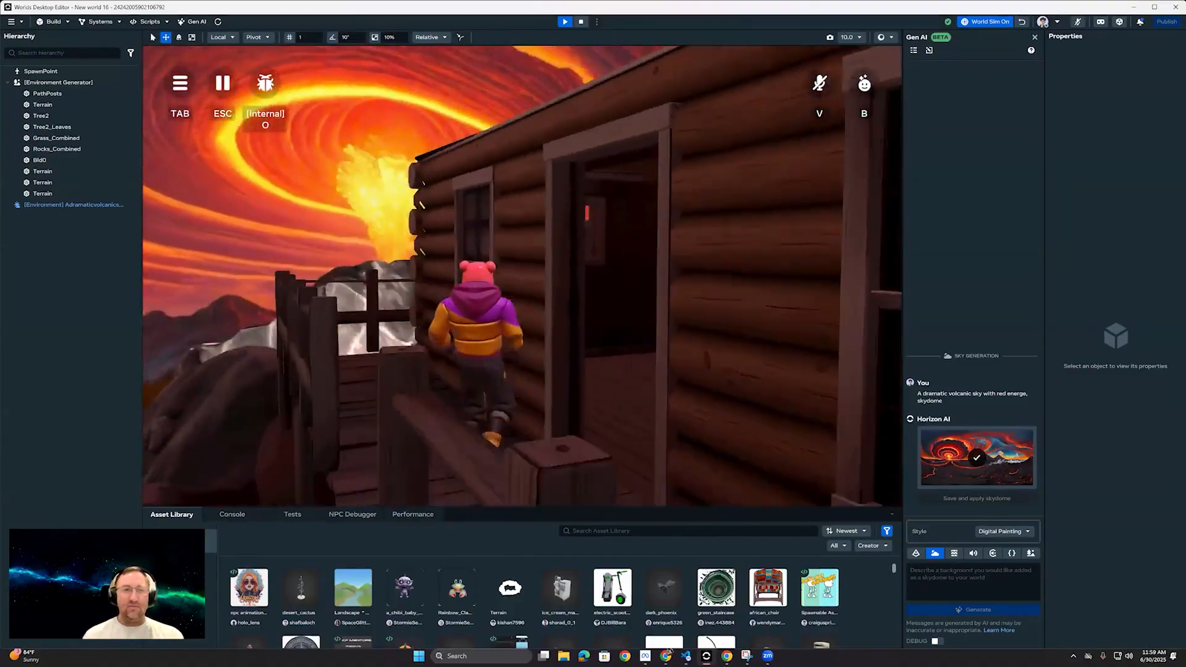
key("w")
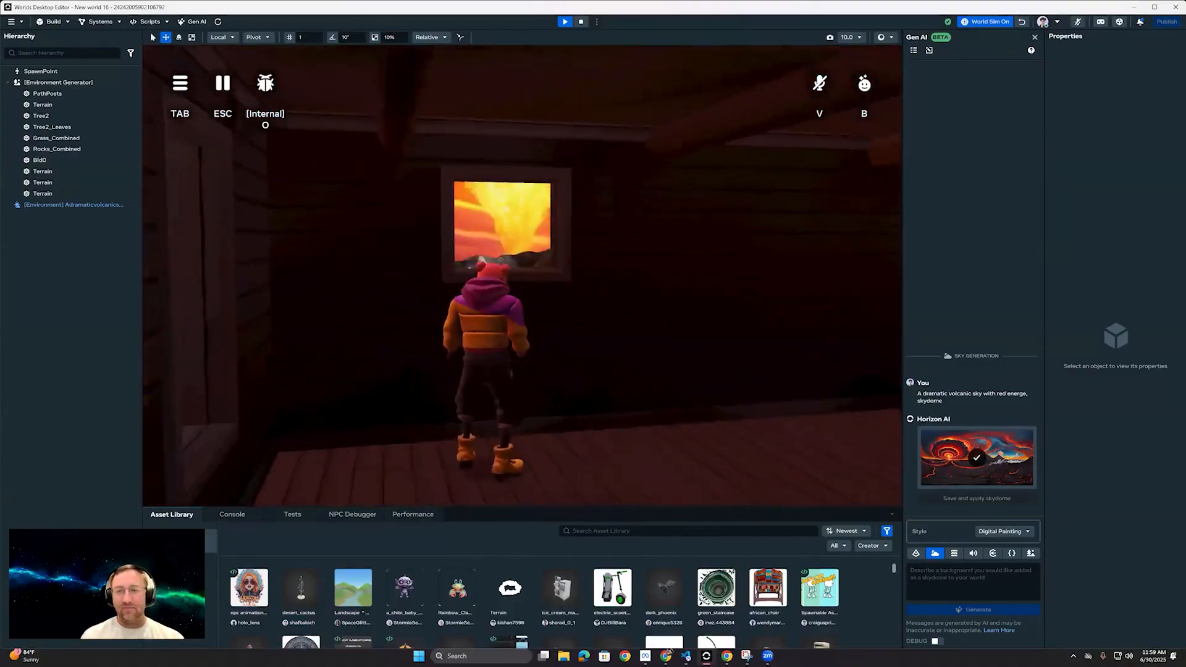
key("a")
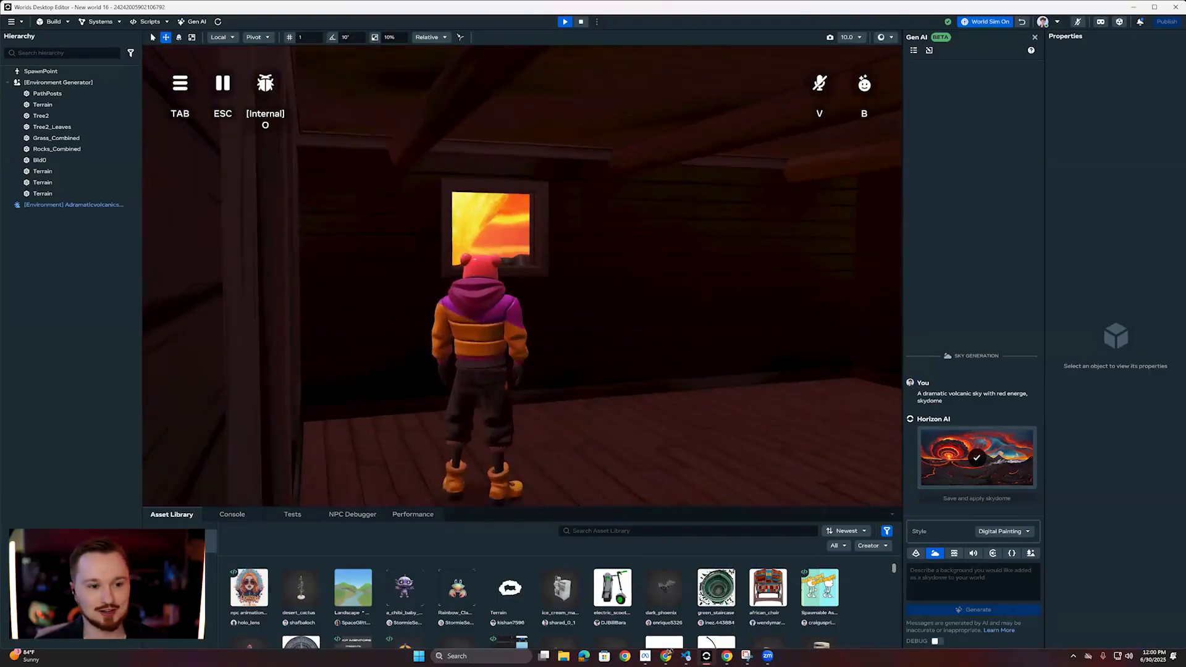
key("w")
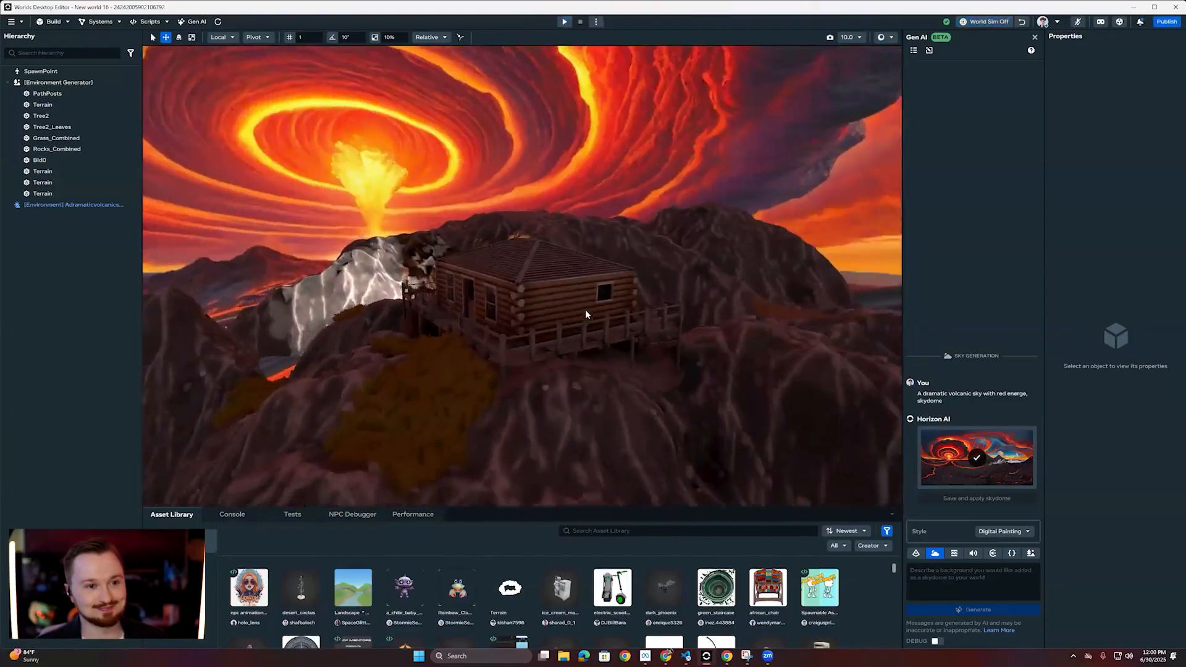
scroll(585, 314, "up", 5)
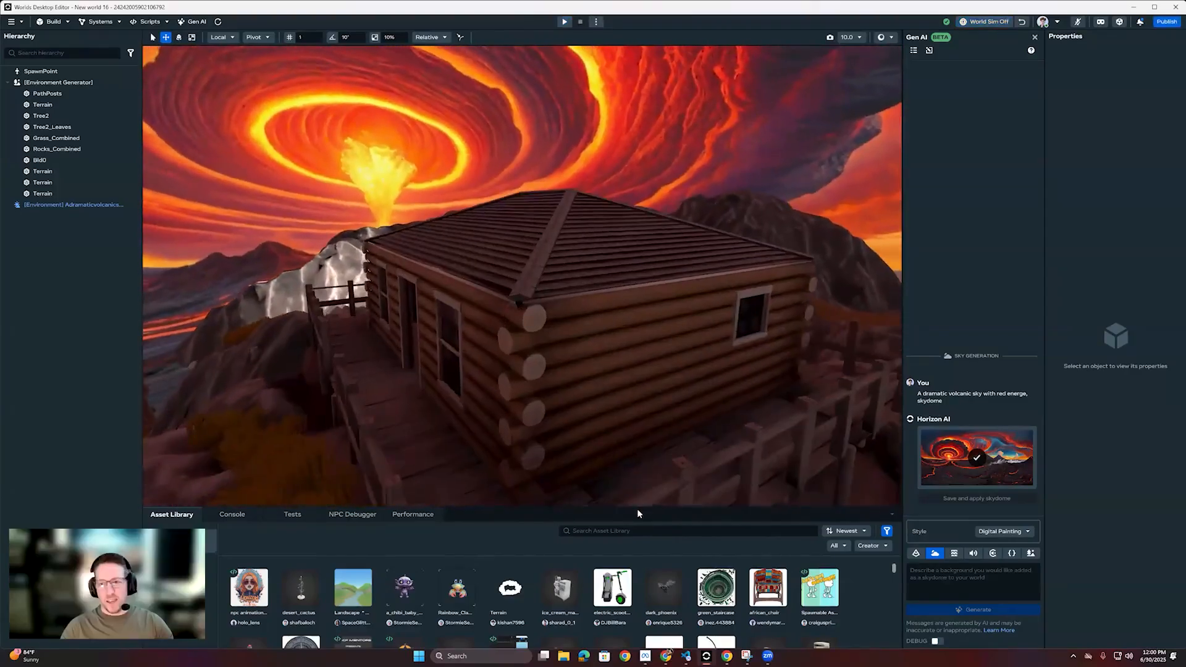
Step: Enlarge the Asset Library area and filter the public assets to the NPC category
left_click_drag(637, 507, 642, 447)
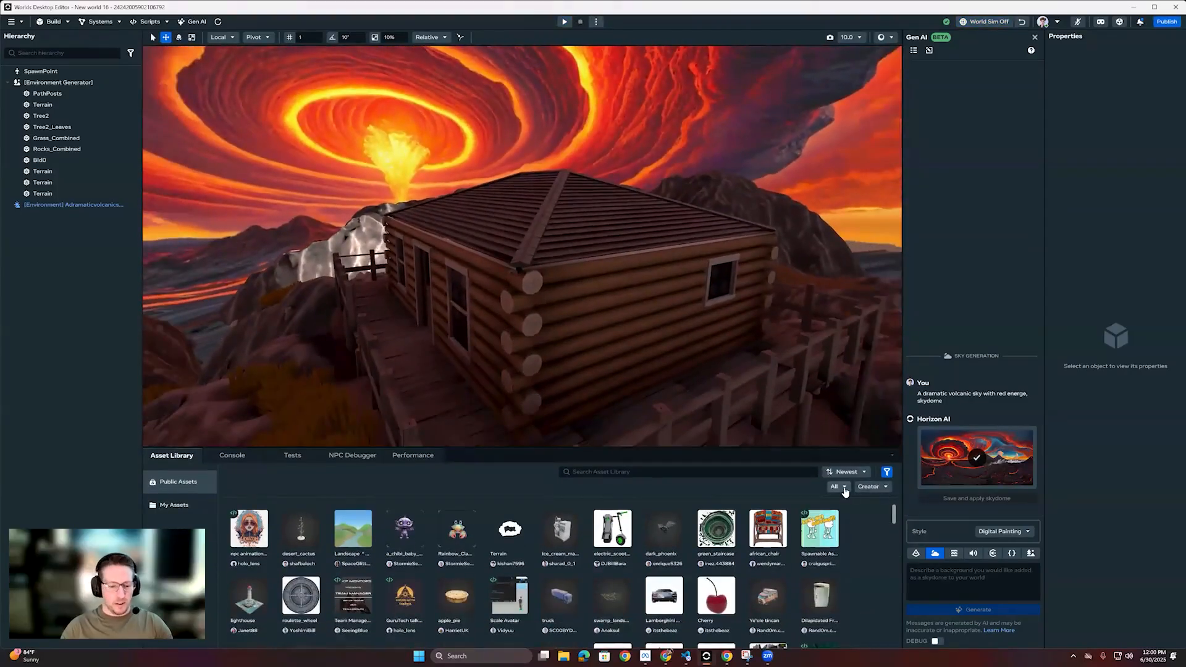
left_click(841, 487)
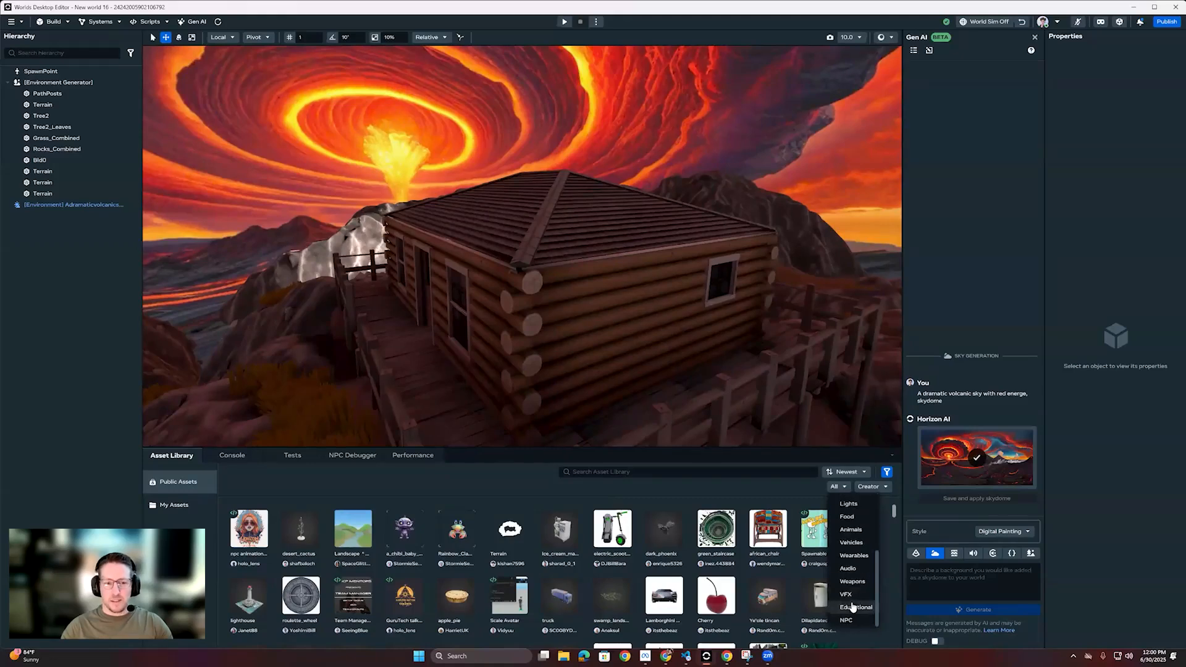
left_click(848, 620)
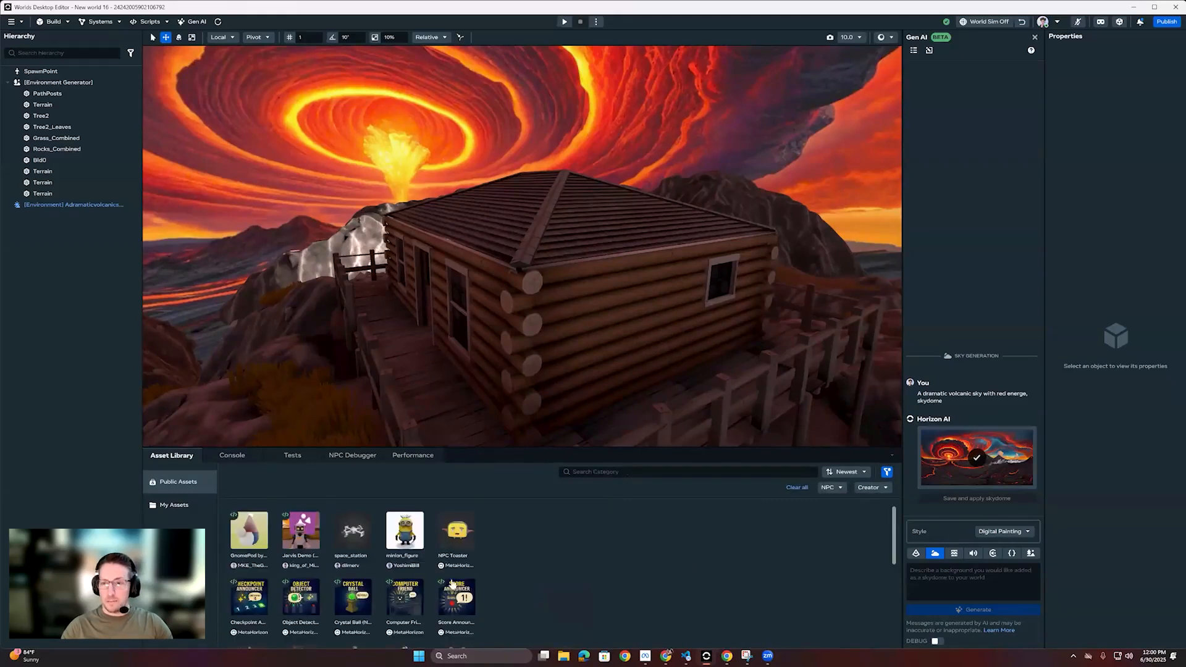